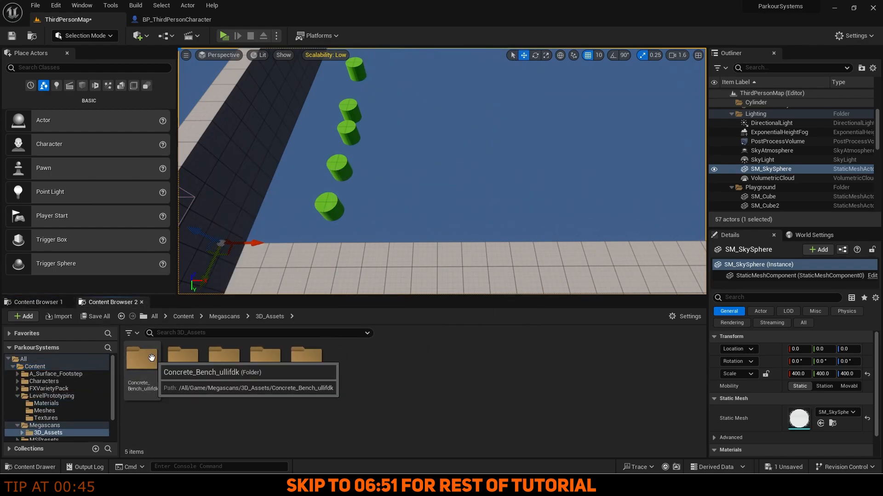
Create ConcreteBench_BP as a child of Jumpable Object_BP, move it into JumpableTemplates and open it.
click(170, 365)
right_click(170, 364)
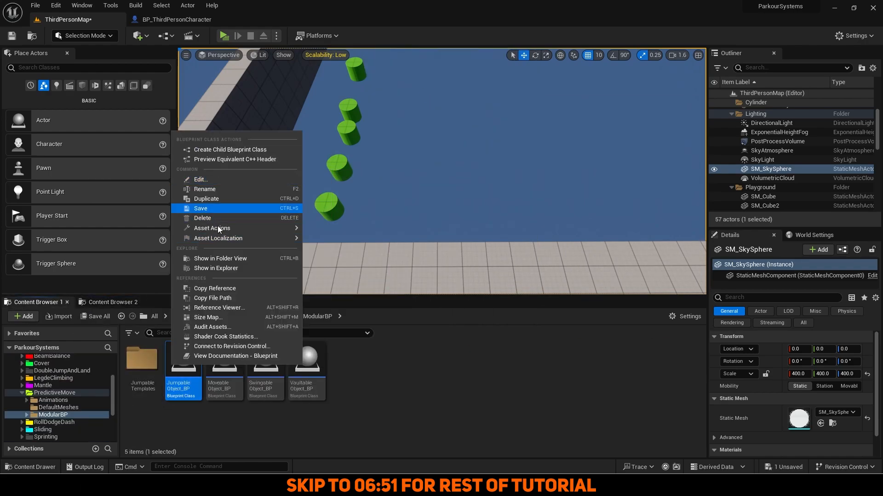
click(236, 151)
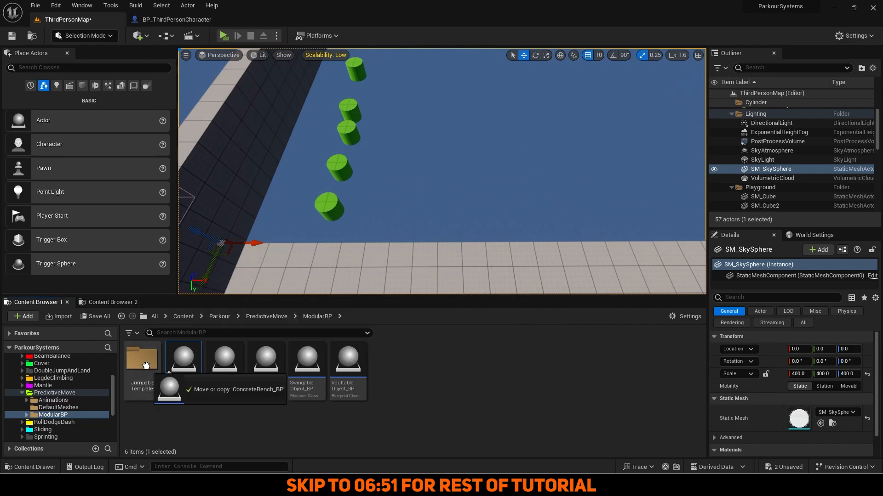
drag(146, 366, 146, 366)
click(161, 388)
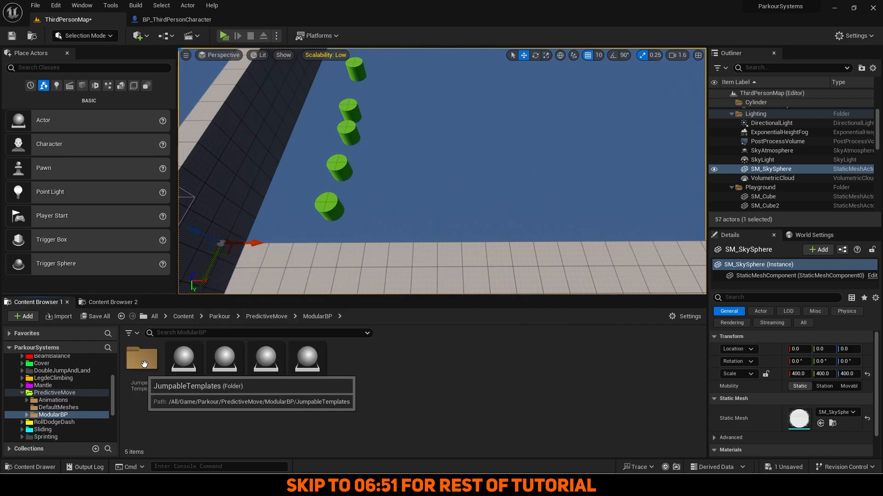
double_click(144, 365)
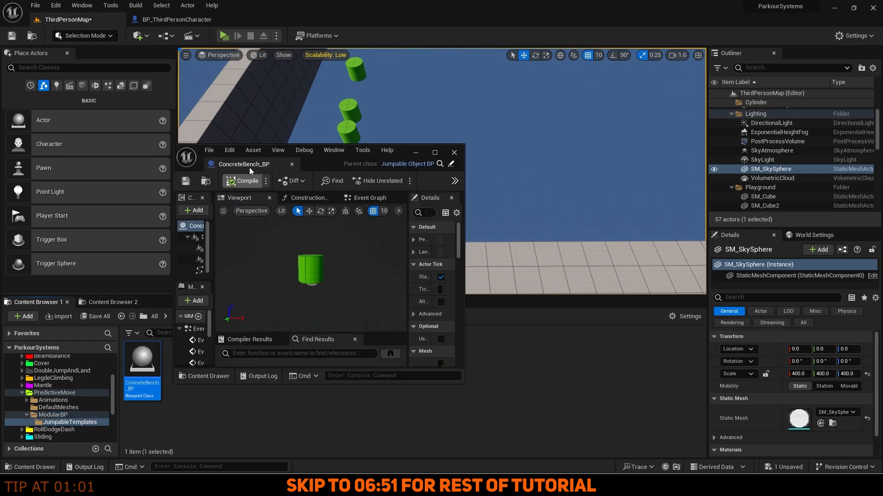
Dock the ConcreteBench_BP editor, set its mesh to the concrete bench and enable Use Spline.
drag(249, 167, 186, 16)
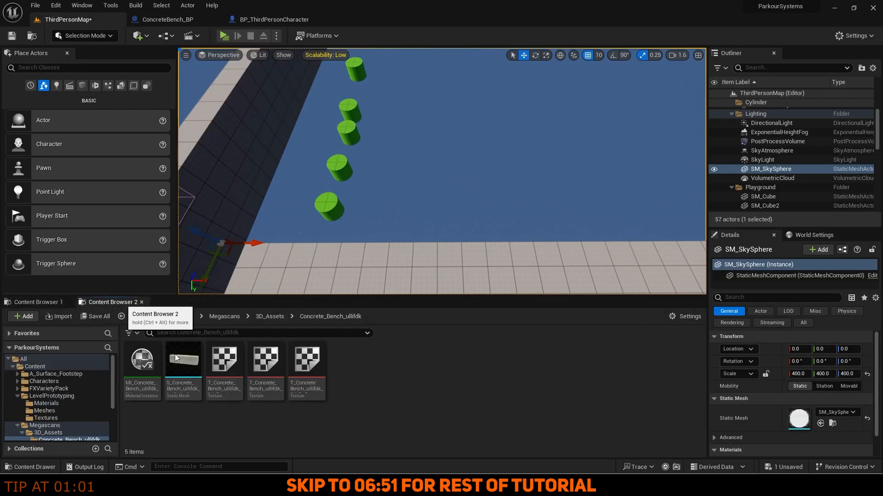
click(177, 19)
click(831, 231)
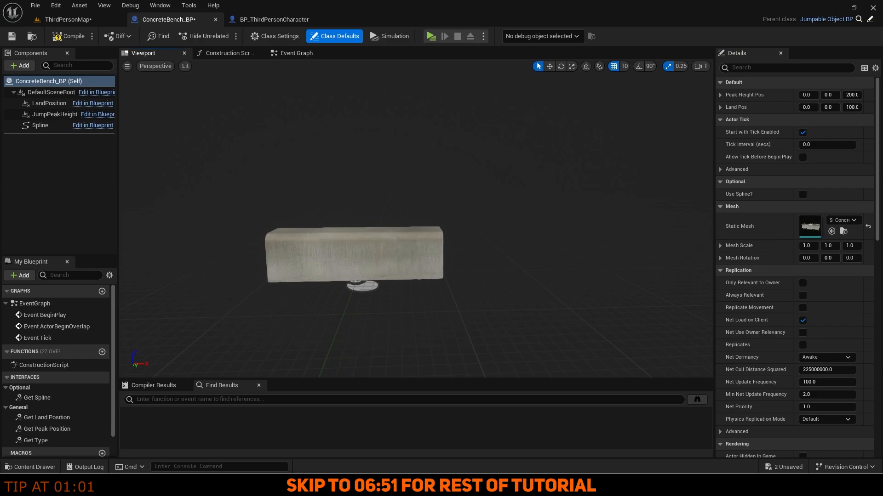
click(802, 195)
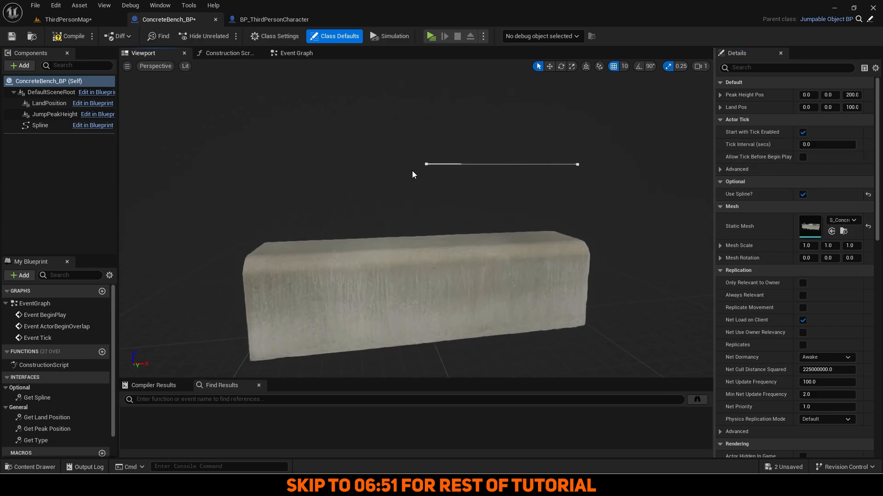
Stretch the spline points along the bench top in a side view, then return to perspective.
click(40, 125)
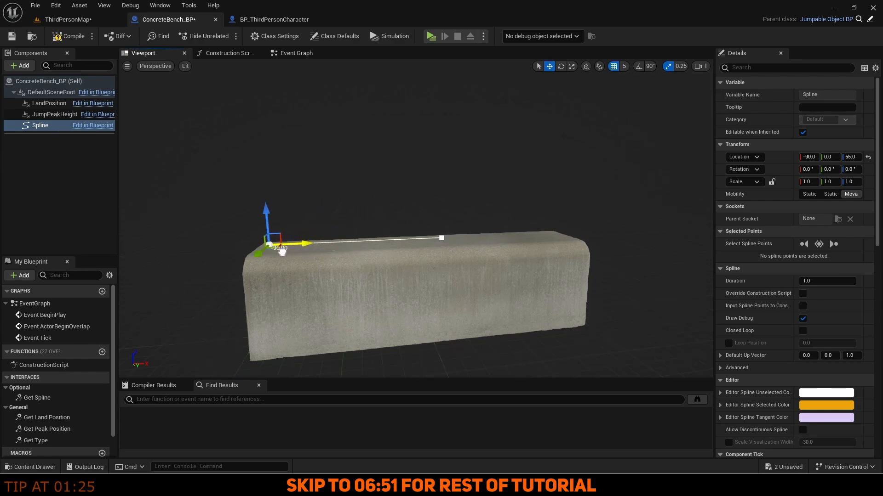
click(436, 239)
click(164, 67)
click(161, 125)
scroll(395, 198, up, 8)
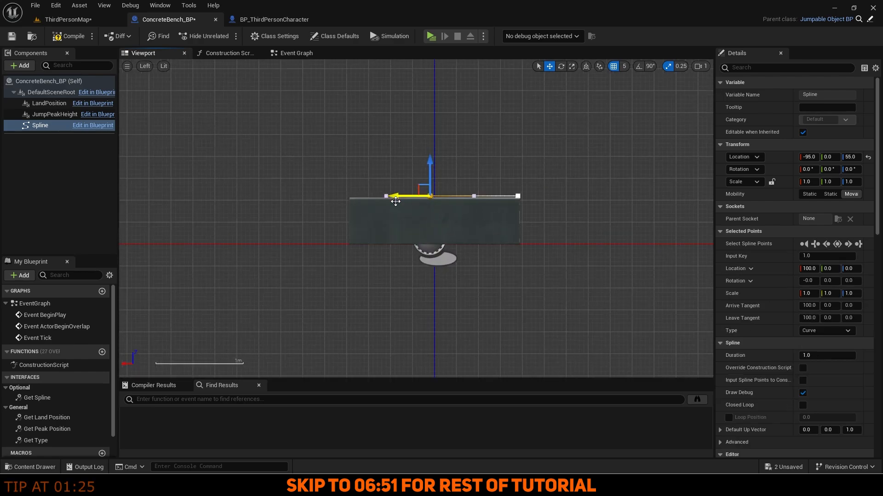
click(55, 125)
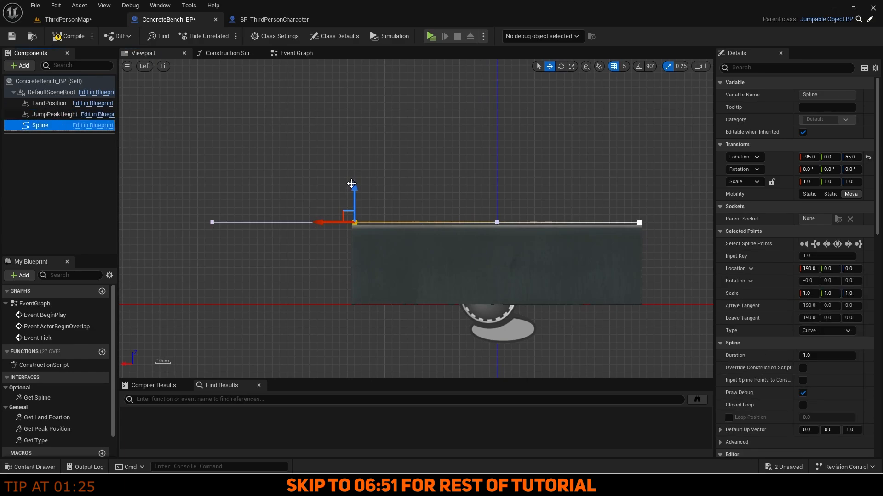
click(61, 125)
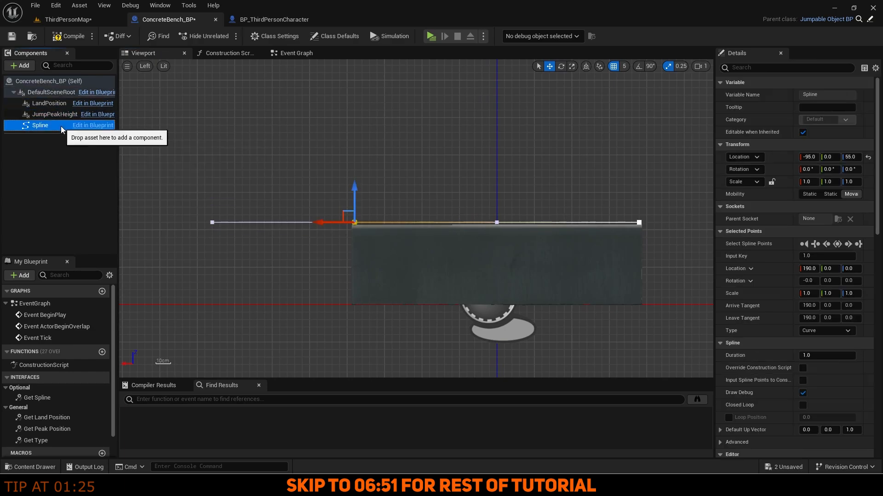
click(143, 68)
click(162, 79)
scroll(313, 182, down, 5)
click(64, 82)
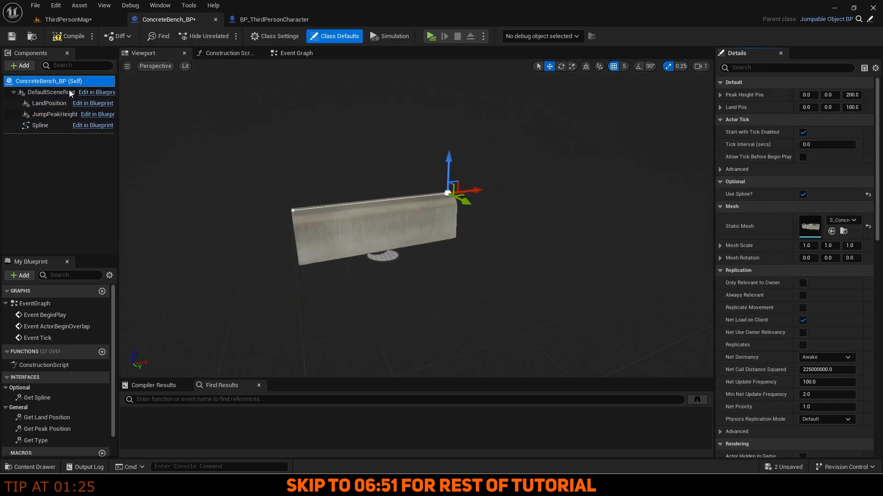
click(69, 91)
Close the ConcreteBench_BP editor and launch Quixel Bridge.
click(73, 20)
click(215, 20)
click(191, 35)
mouse_move(140, 36)
click(160, 71)
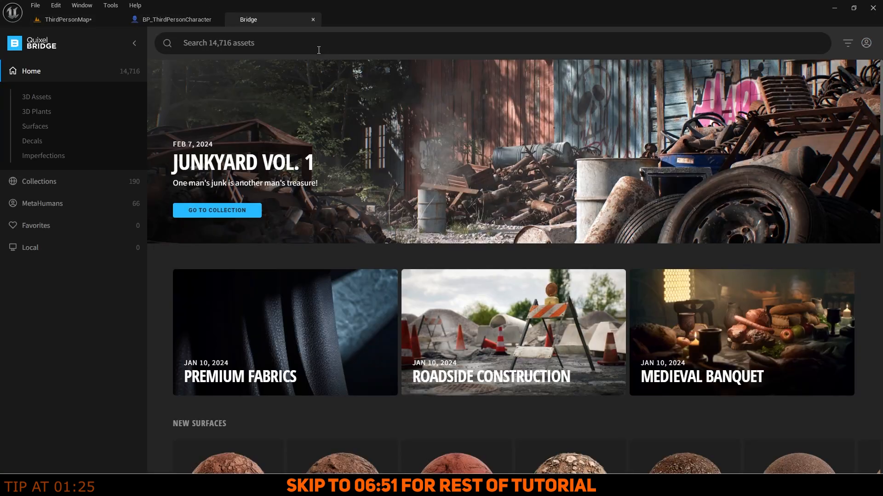
Import the Japanese Bridge Railing from 3D Assets > Historical > Feudal Japan.
click(41, 97)
click(51, 142)
click(64, 170)
click(221, 258)
click(219, 174)
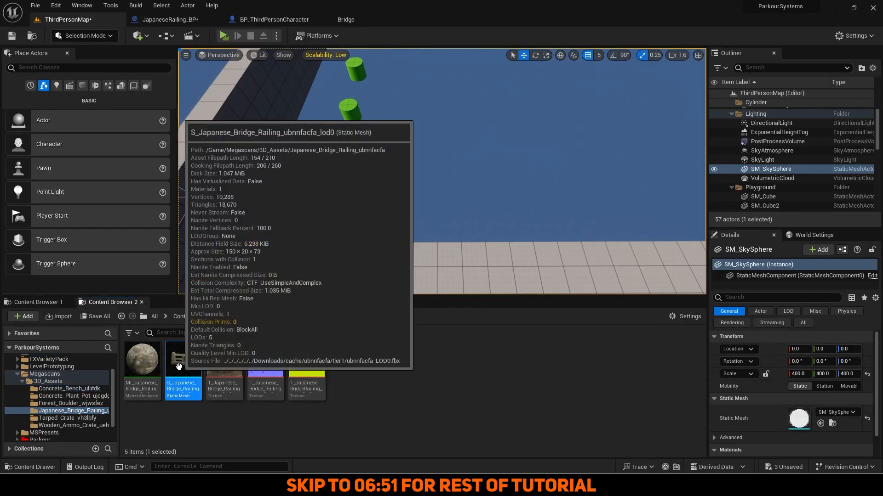
Add a simplified collision hull to the Japanese Bridge Railing static mesh.
double_click(179, 367)
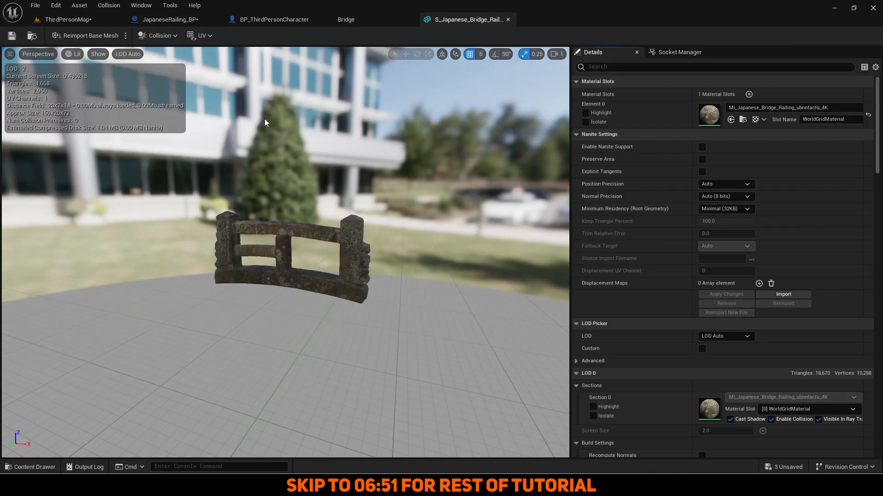
click(159, 37)
click(170, 119)
click(508, 20)
Stretch JapaneseRailing_BP's spline to the railing's far end using side and top views.
click(195, 21)
click(135, 53)
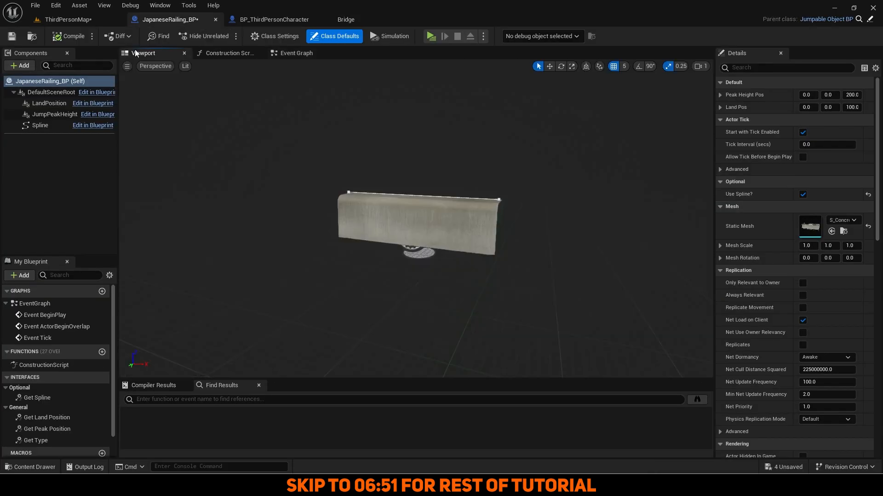
click(40, 125)
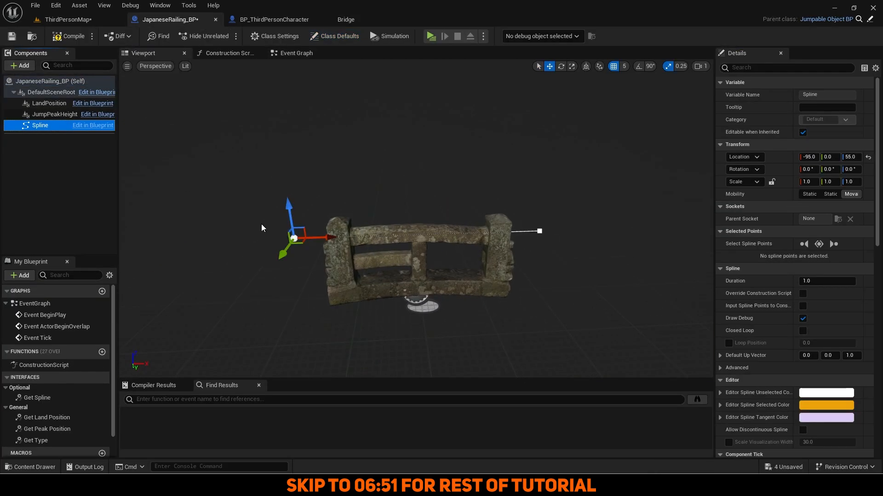
drag(585, 225, 536, 228)
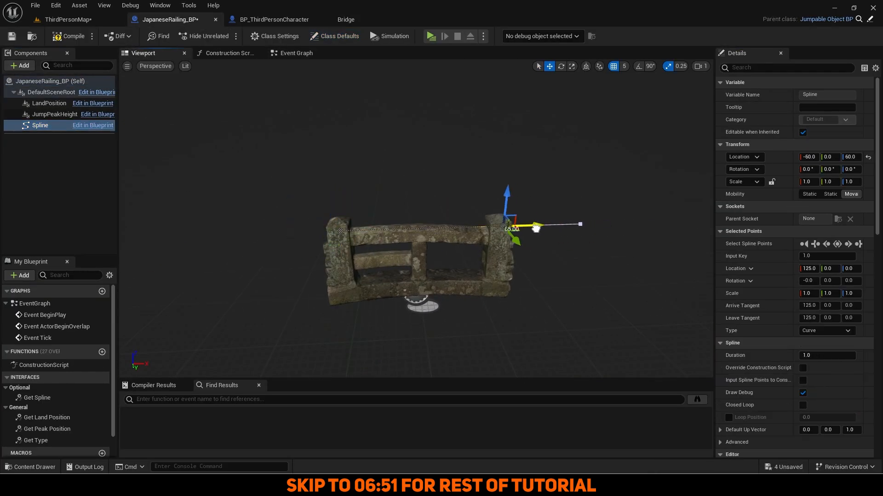
click(152, 119)
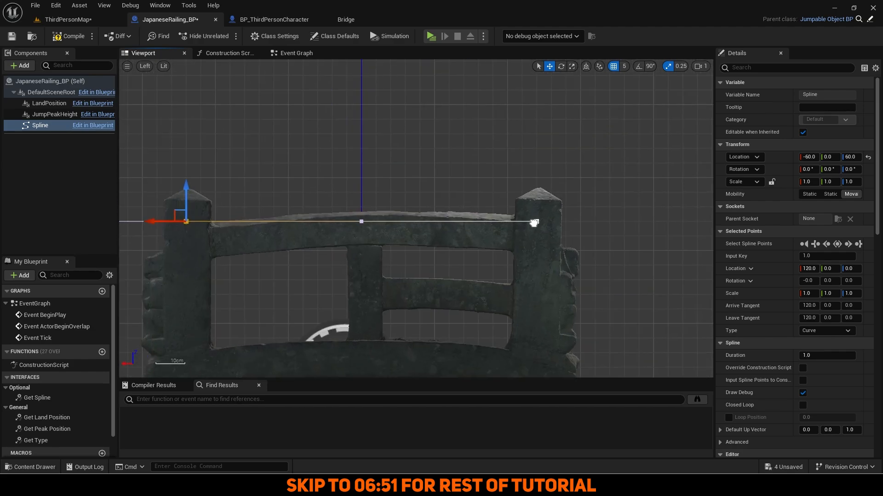
click(146, 67)
click(154, 103)
right_drag(228, 149, 220, 151)
click(145, 67)
click(159, 86)
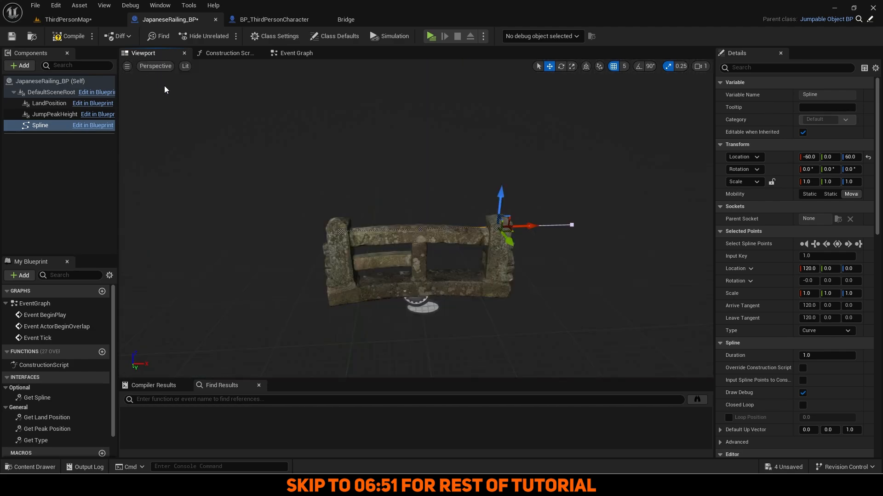
click(87, 20)
Download the Safety Rail from the Hardware category and add it to the project.
click(216, 20)
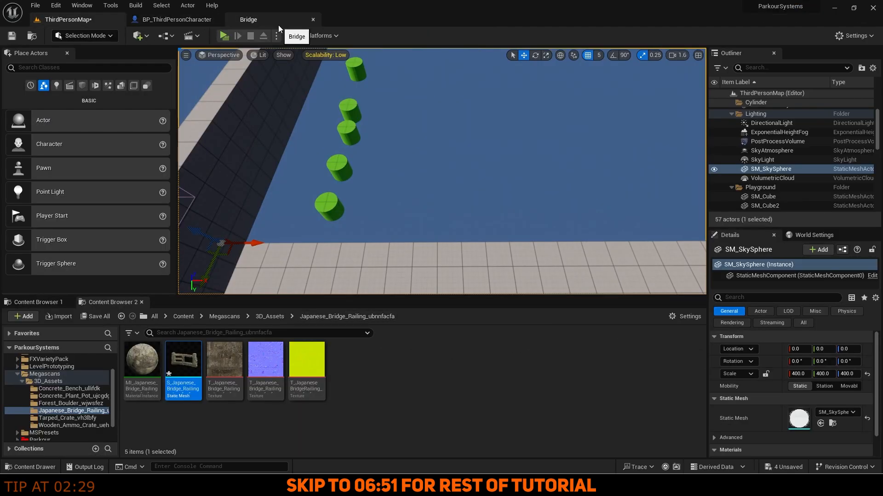
click(278, 23)
click(59, 184)
scroll(262, 296, down, 15)
click(346, 139)
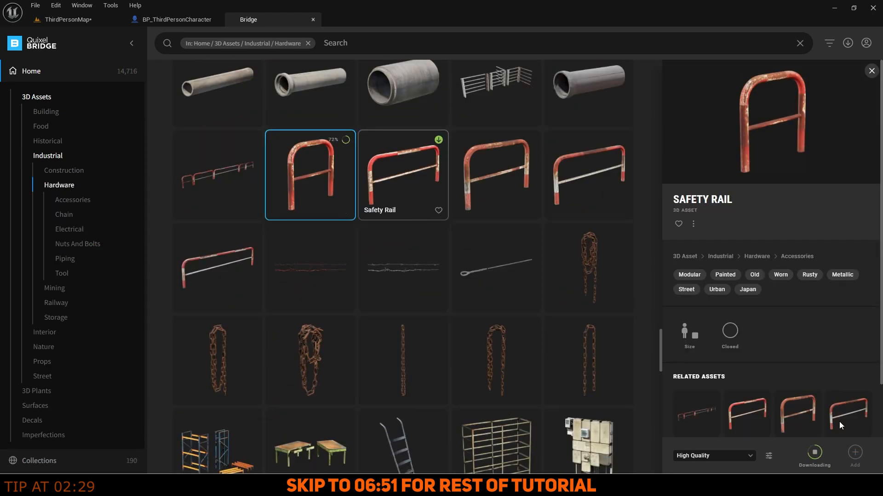
click(853, 453)
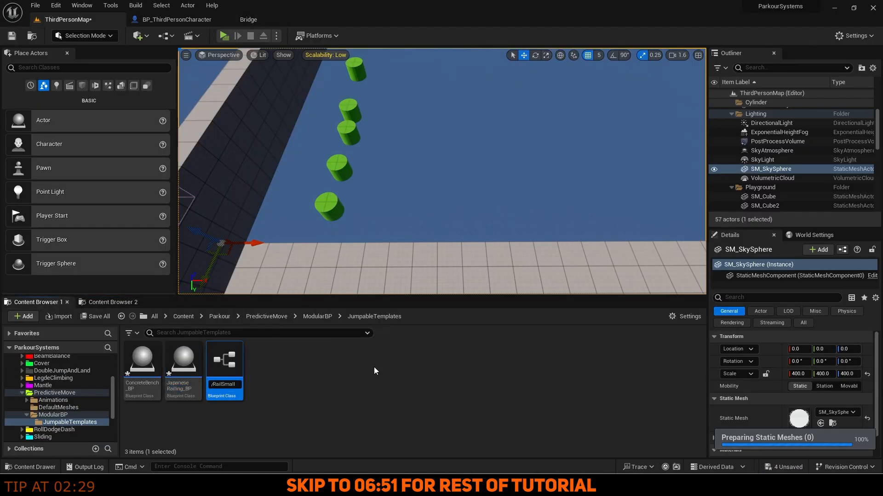
Adjust the spline on the SafetyRailSmall_BP and SafetyRailLarge_BP blueprints.
click(59, 414)
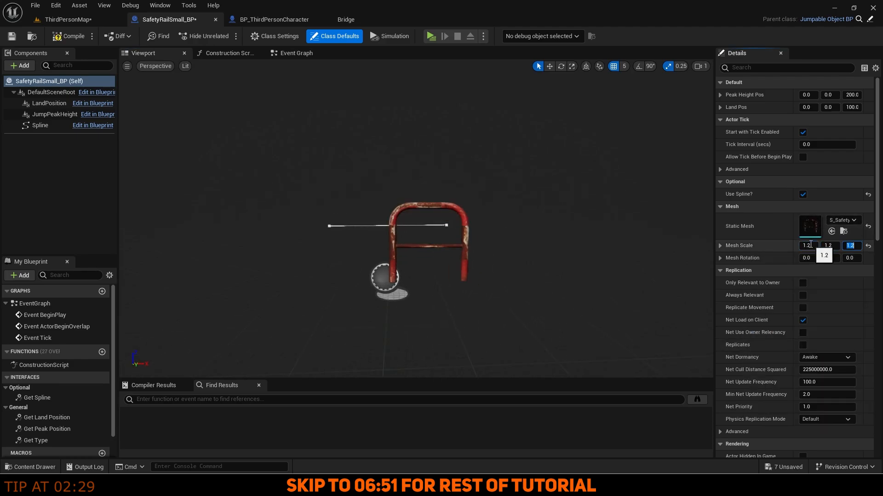
click(286, 223)
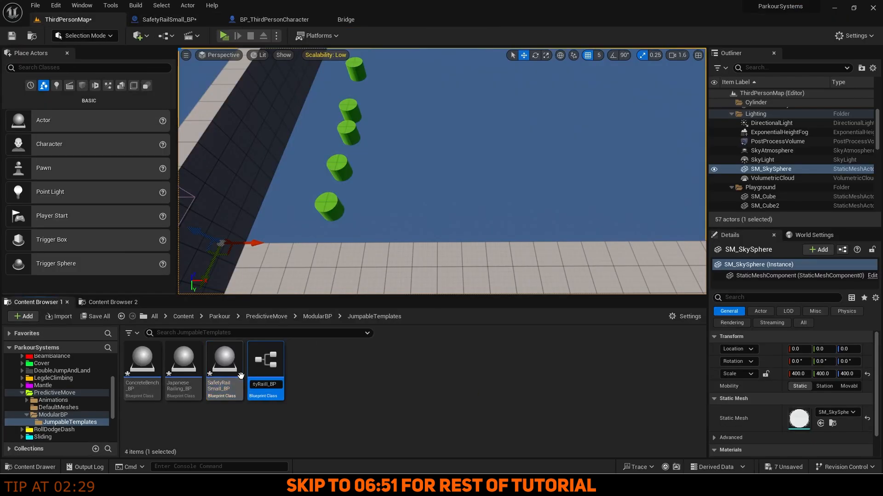
click(462, 21)
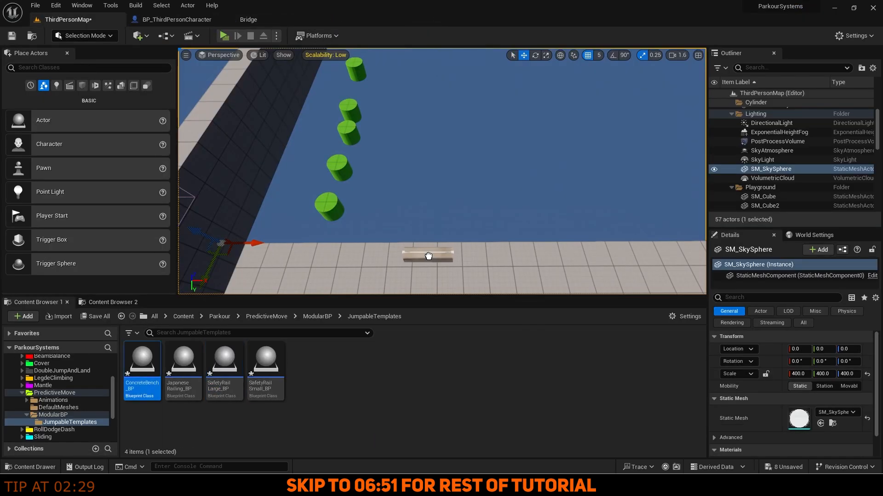
Place the concrete bench, a large safety rail and another plant-pot jumpable in the level.
drag(429, 256, 428, 256)
right_drag(428, 256, 367, 272)
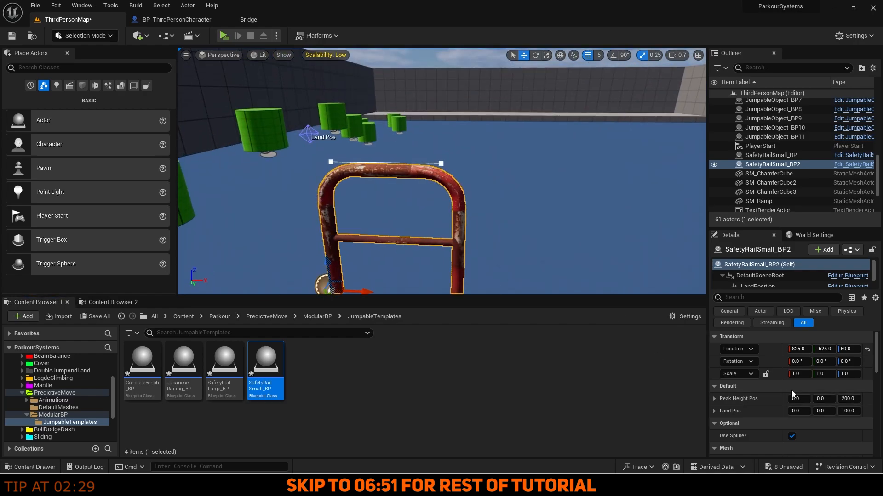
double_click(266, 364)
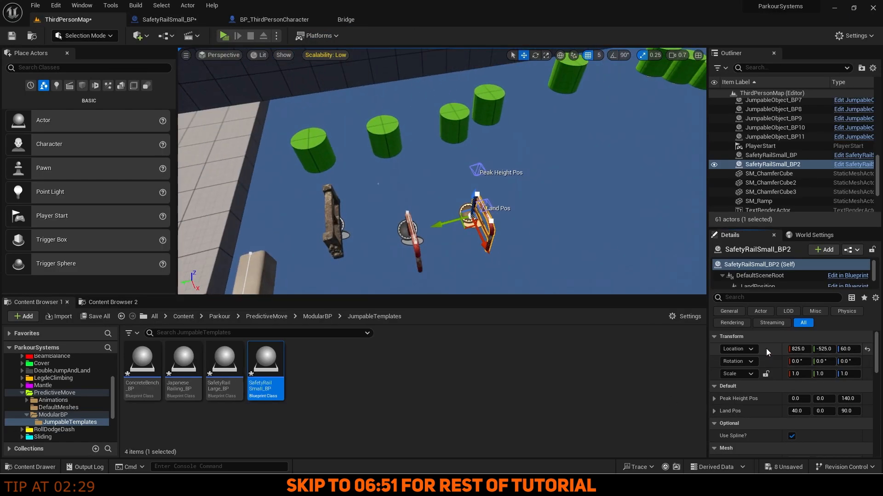
click(224, 368)
drag(225, 367, 473, 258)
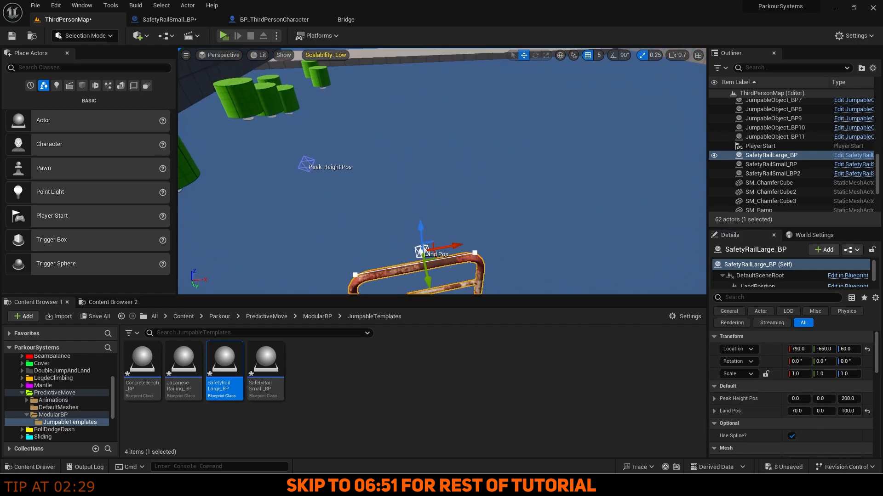
double_click(224, 367)
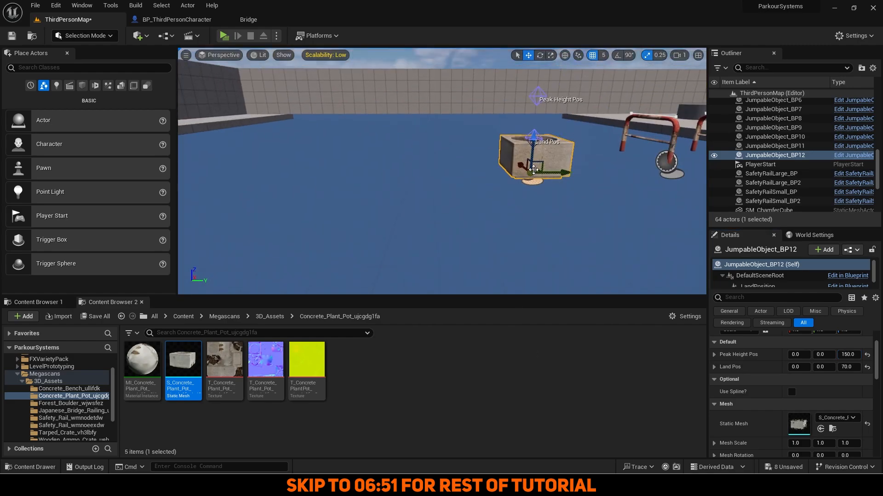
alt+drag(547, 161, 309, 159)
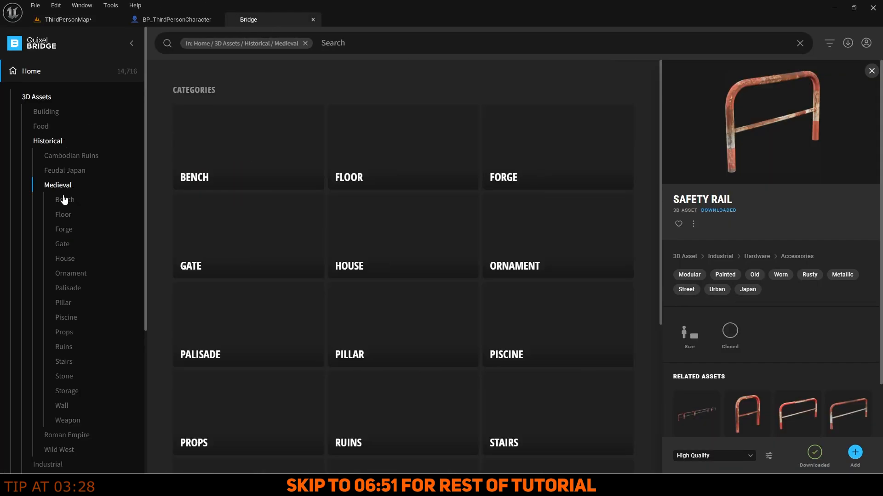
Download the Old Wooden Carafe from the medieval storage assets.
click(67, 391)
click(404, 150)
click(814, 453)
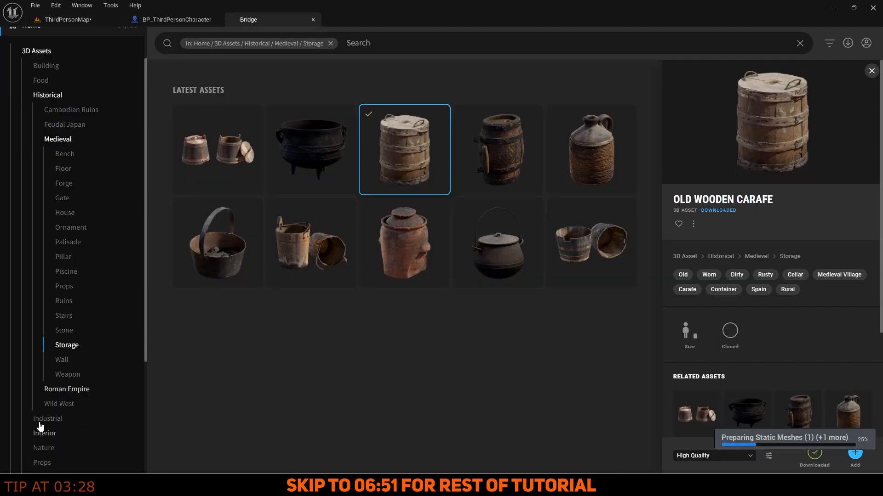
Download the Plastic Drum from the industrial storage assets.
click(46, 419)
click(56, 229)
scroll(317, 285, down, 4)
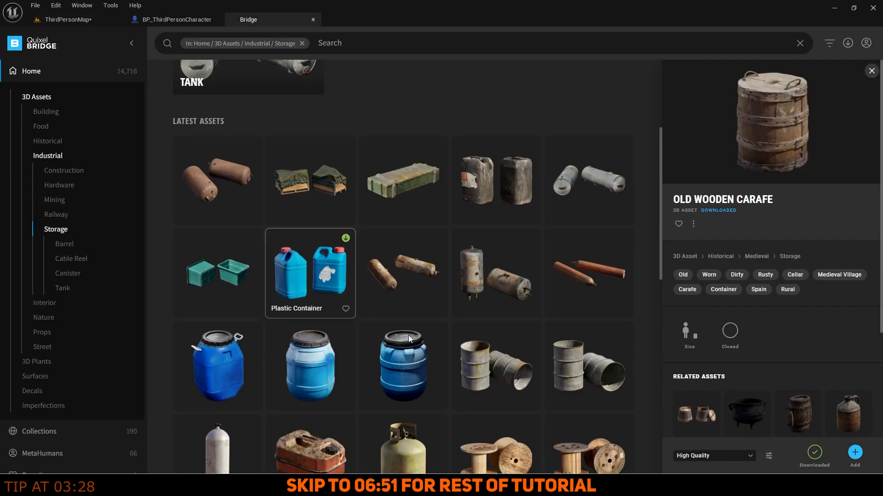
click(407, 364)
click(812, 454)
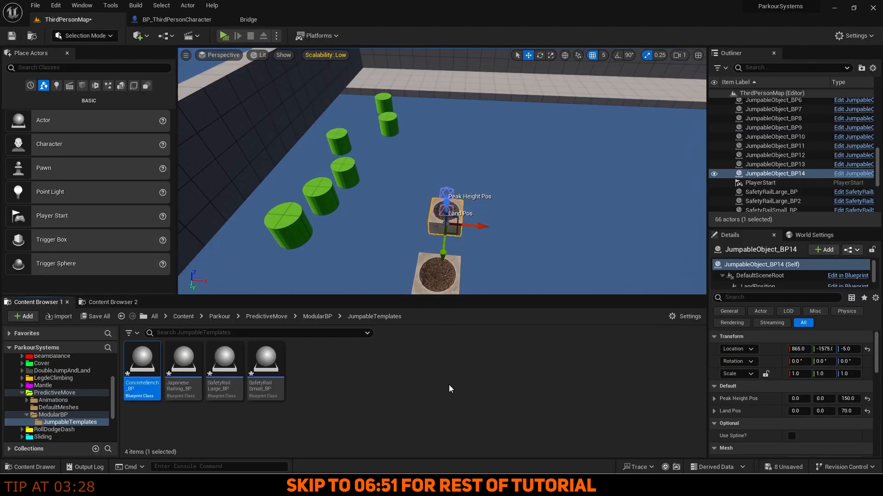
Duplicate a jumpable template as Carafe_BP with the old wooden carafe mesh and simple collision.
key(ctrl+d)
text(Car_BP)
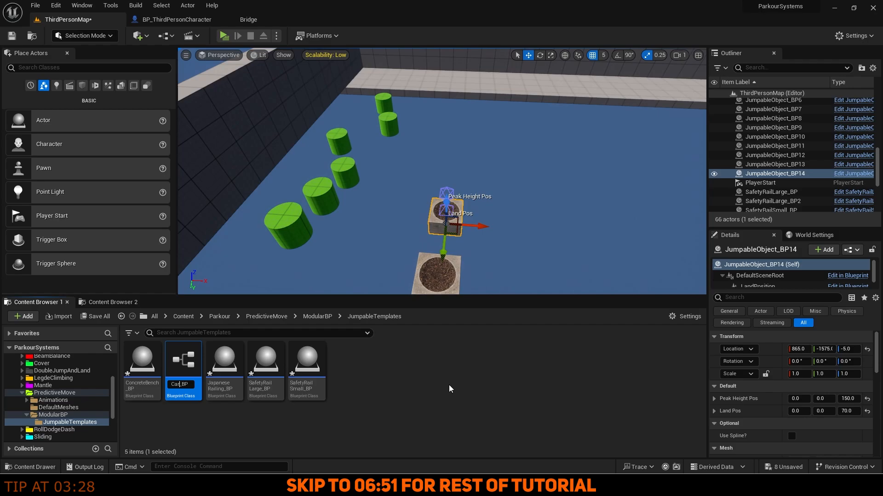
click(109, 5)
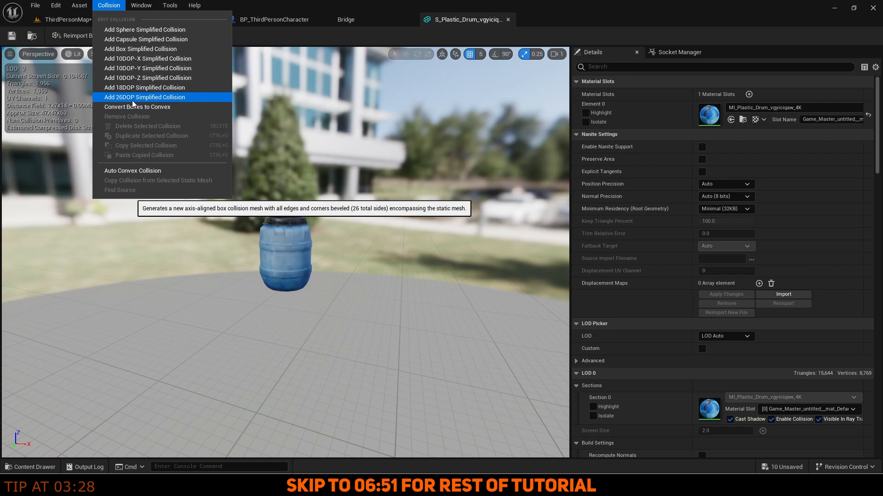
click(138, 92)
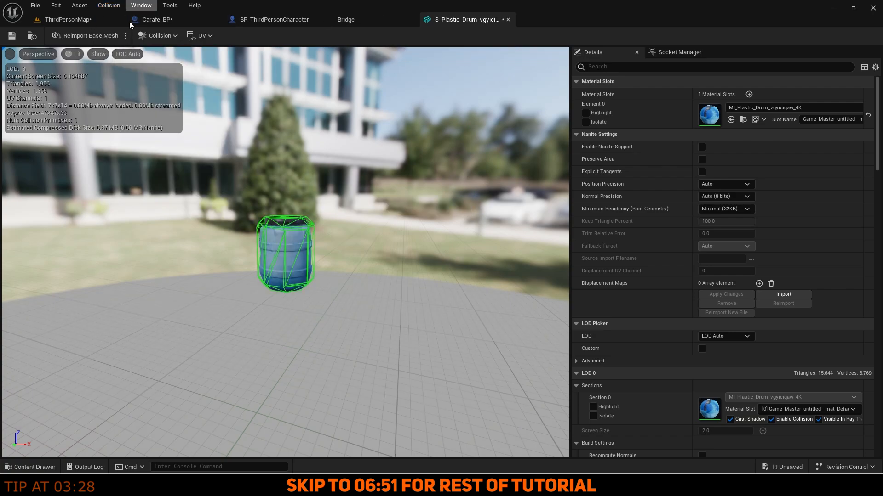
click(152, 19)
click(843, 220)
click(800, 321)
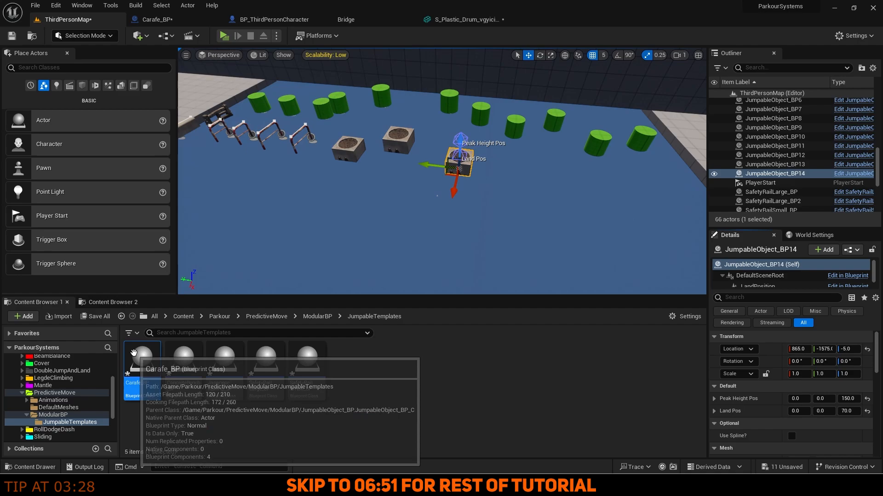
Place Carafe_BP in the level clear of the bench and adjust its landing height.
drag(134, 354, 494, 244)
right_drag(499, 191, 515, 186)
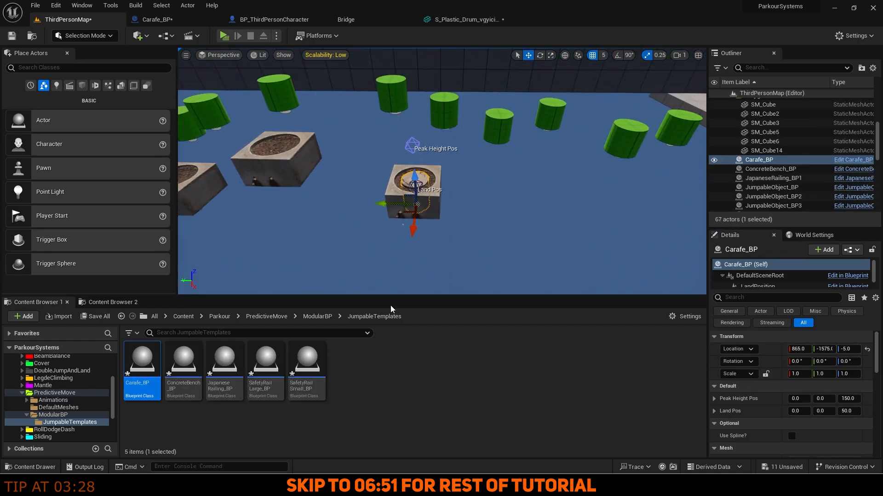
drag(384, 191, 462, 193)
right_drag(462, 193, 483, 197)
click(850, 412)
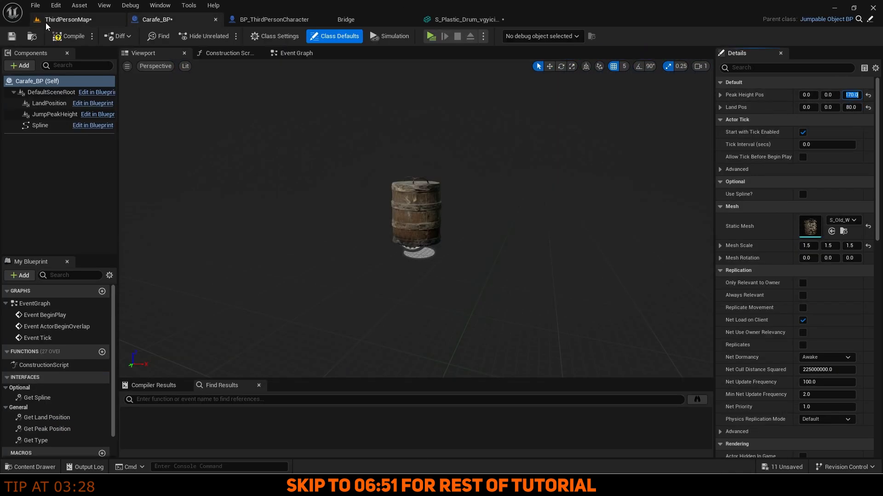
click(65, 20)
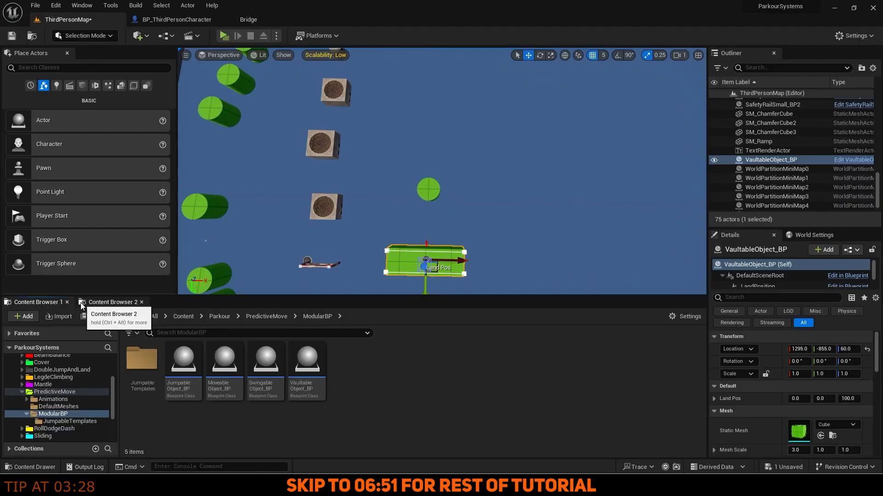
Make ElectricalCabinet_BP with the cabinet mesh and splines at X -110, then download the Wooden Stool.
right_click(306, 370)
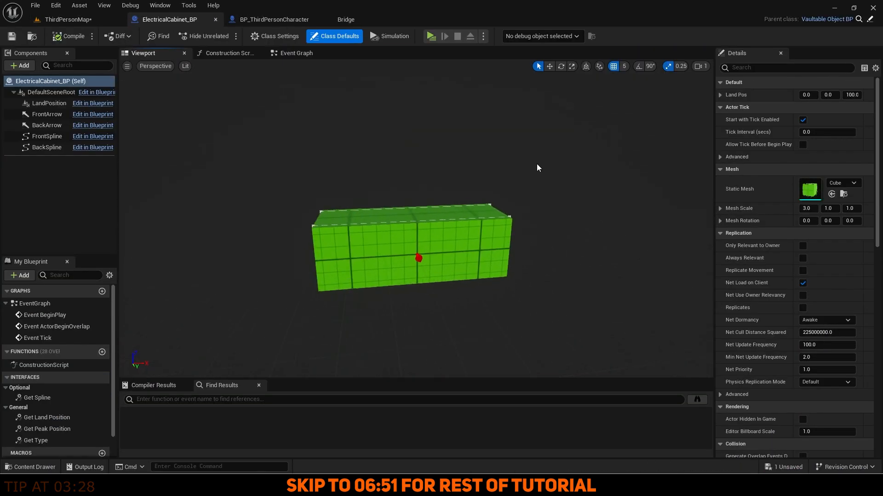
click(831, 193)
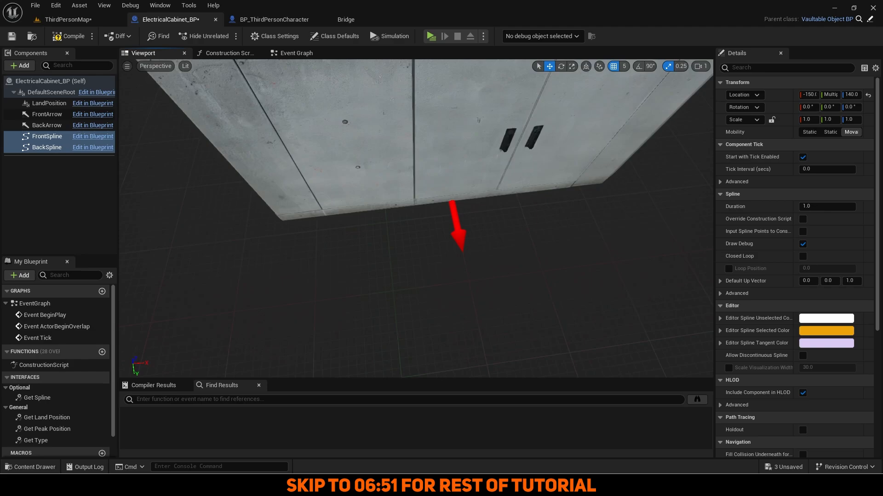
drag(370, 159, 385, 159)
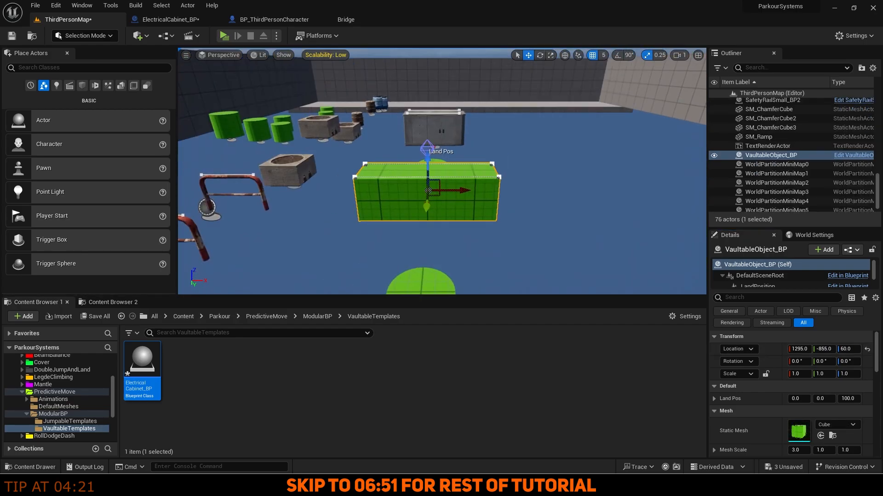
click(53, 414)
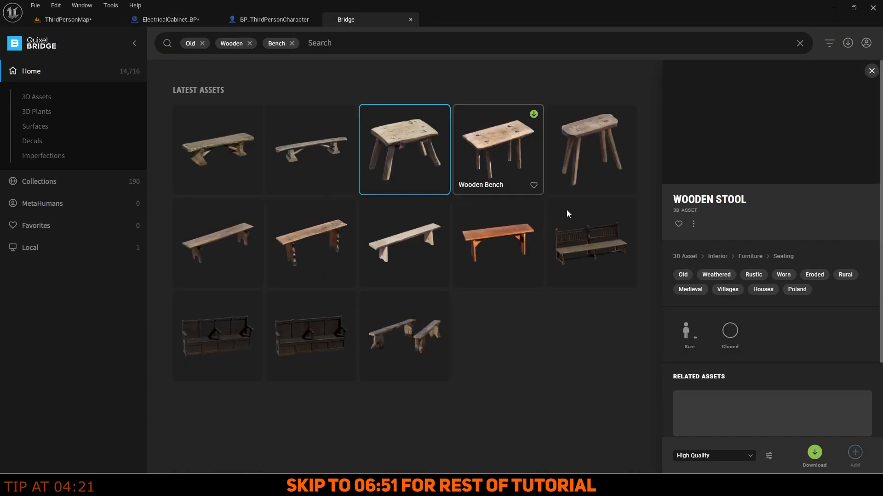
click(814, 453)
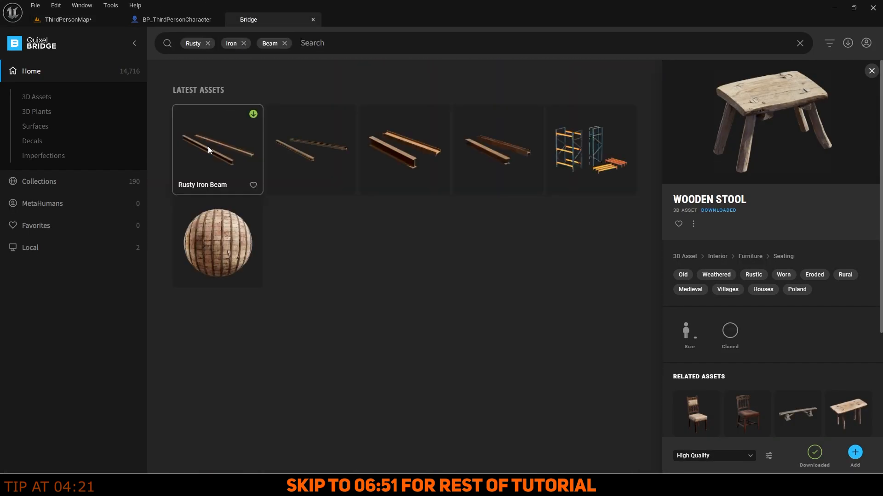
Download the Rusty Iron Beam and duplicate the swingable object blueprint as IronBeam_BP.
click(815, 454)
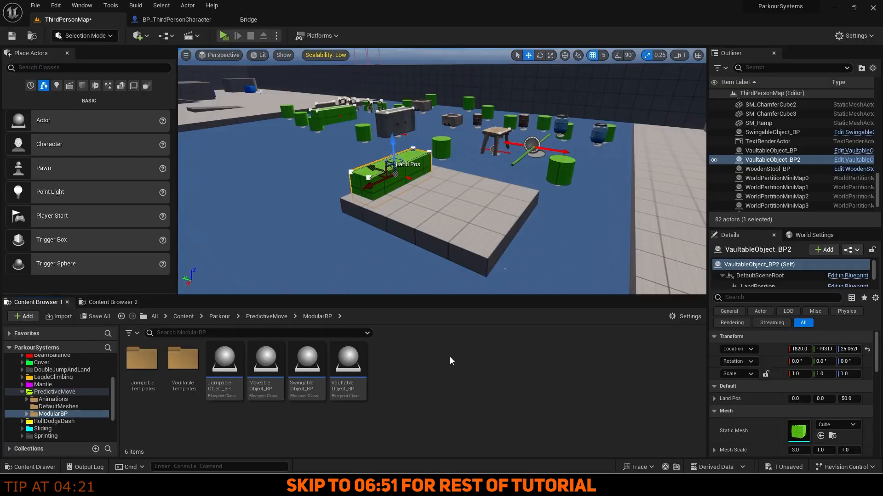
right_click(303, 368)
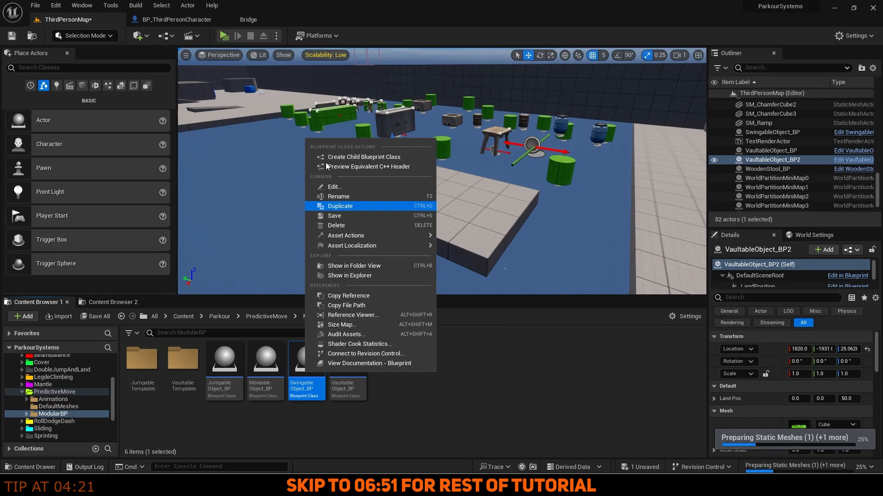
click(353, 158)
text(IronBeam_BP)
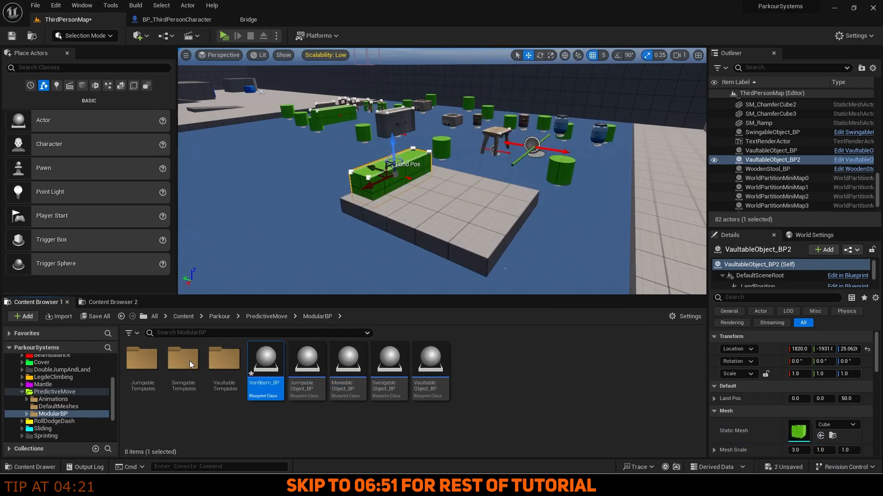
double_click(190, 364)
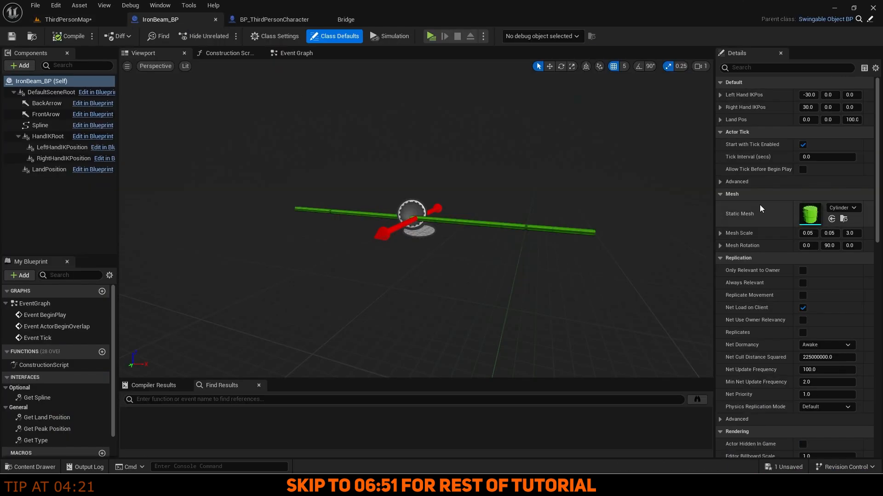
Give IronBeam_BP the rusty iron beam mesh with simple collision and scale 1.
click(843, 208)
text(beam)
scroll(832, 338, down, 3)
click(831, 337)
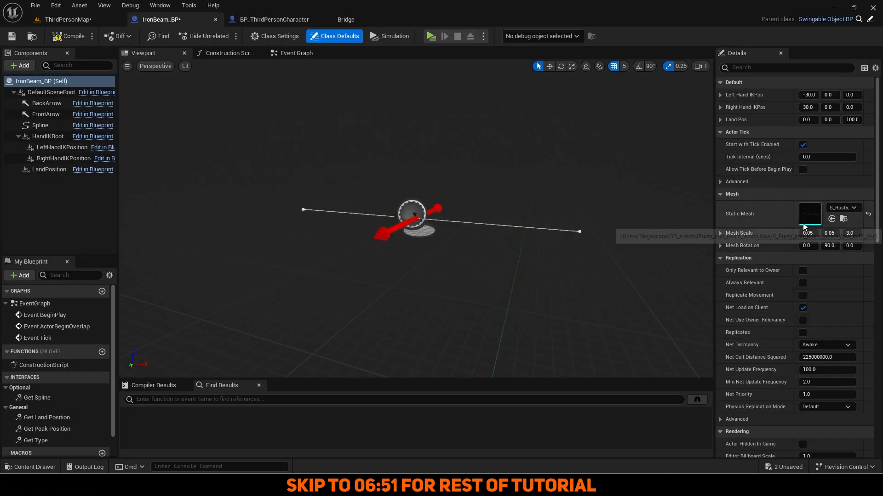
double_click(809, 214)
click(109, 5)
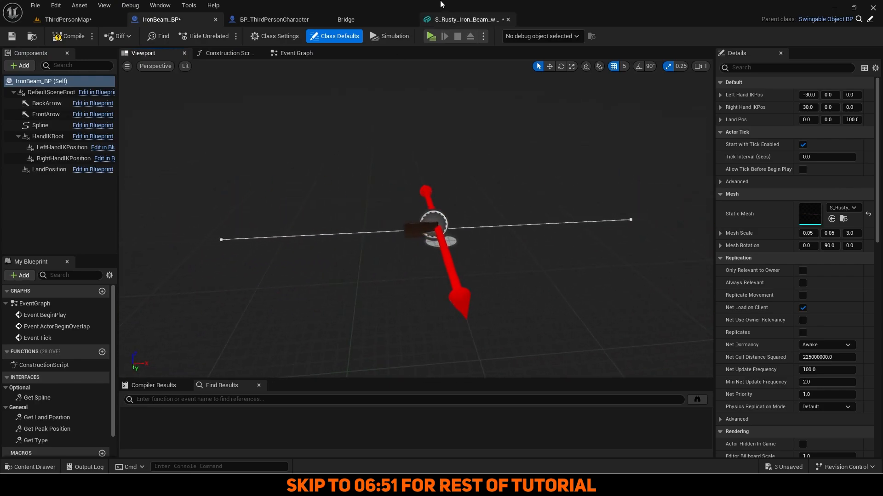
double_click(808, 234)
text(1)
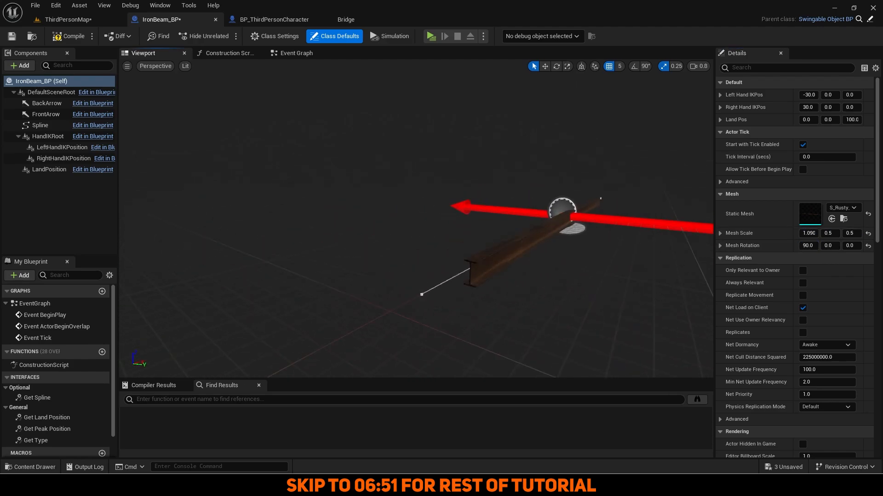
Adjust IronBeam_BP's landing position in its class defaults.
right_drag(416, 218, 432, 198)
scroll(432, 207, down, 3)
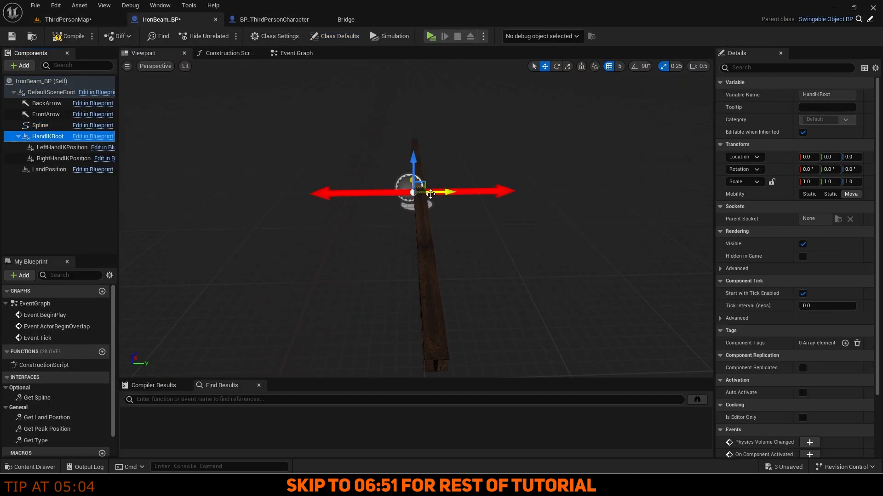
click(55, 80)
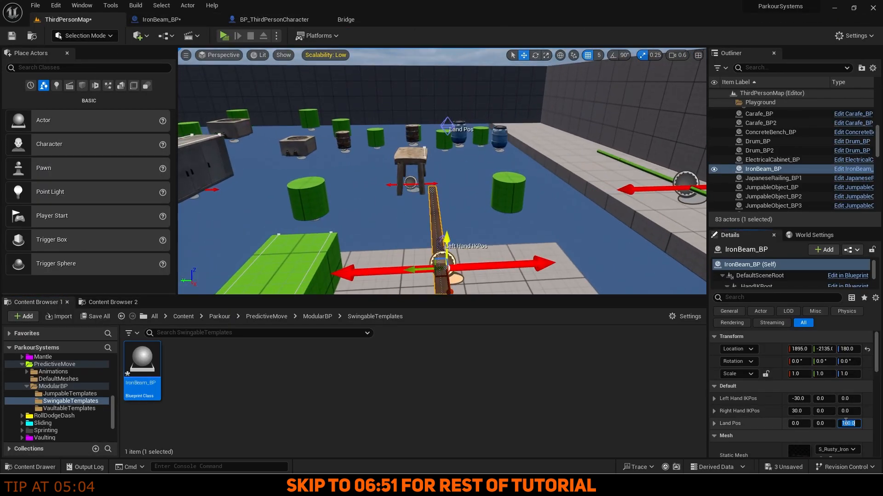
click(798, 424)
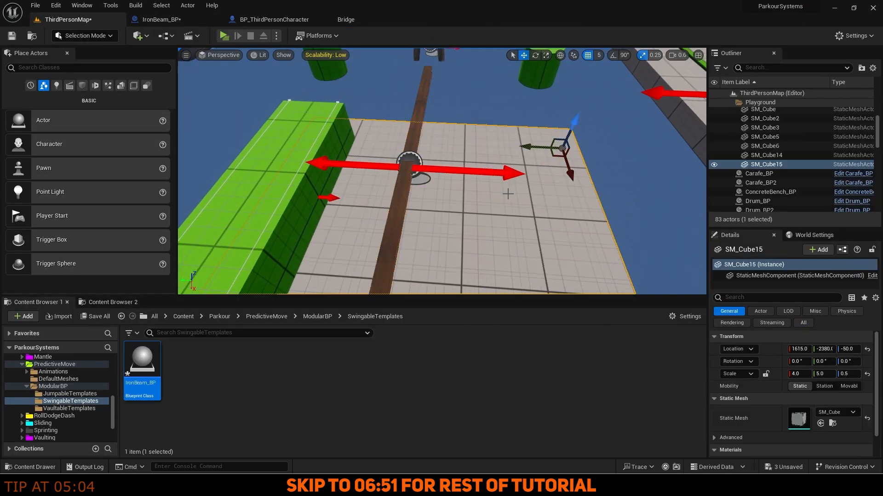
click(644, 119)
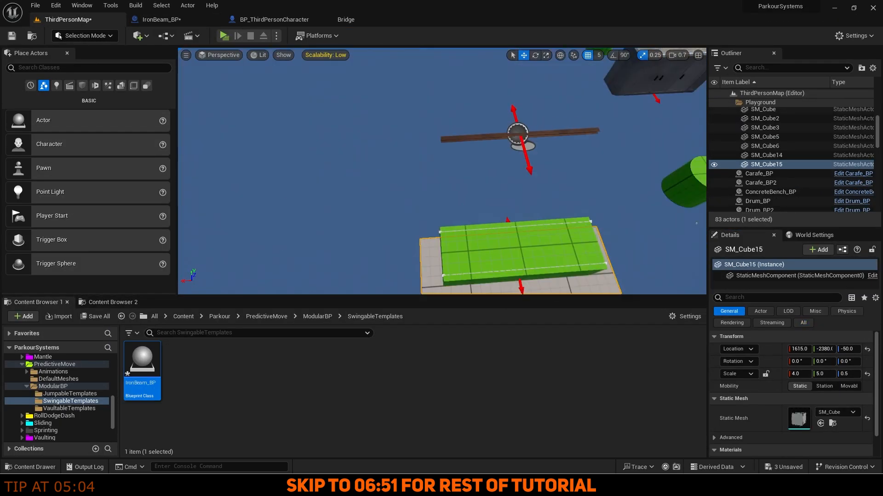
Move JumpableObject_BP21 to Y -1556 and lower it to Z -99.9.
click(437, 123)
drag(342, 216, 338, 198)
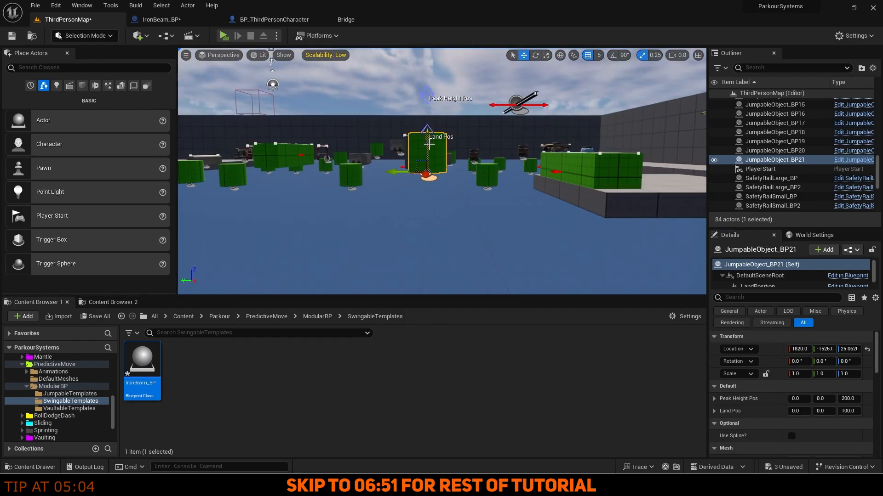
drag(491, 208, 404, 205)
right_drag(404, 205, 386, 216)
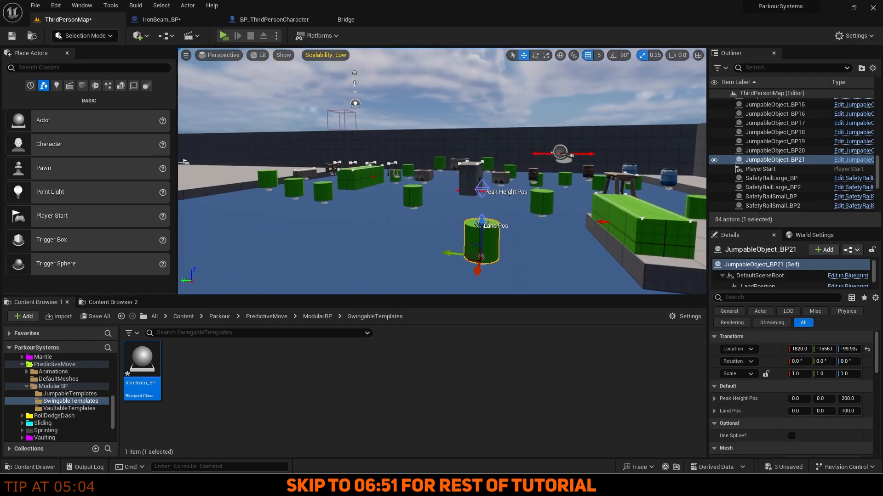
Reopen Quixel Bridge and clear the previous search term.
click(399, 20)
click(235, 44)
key(BackSpace)
Find the Modular Steel Wire Rope in Bridge, download it and add it to the project.
text(modular steel wire rope)
key(Return)
click(217, 150)
click(812, 454)
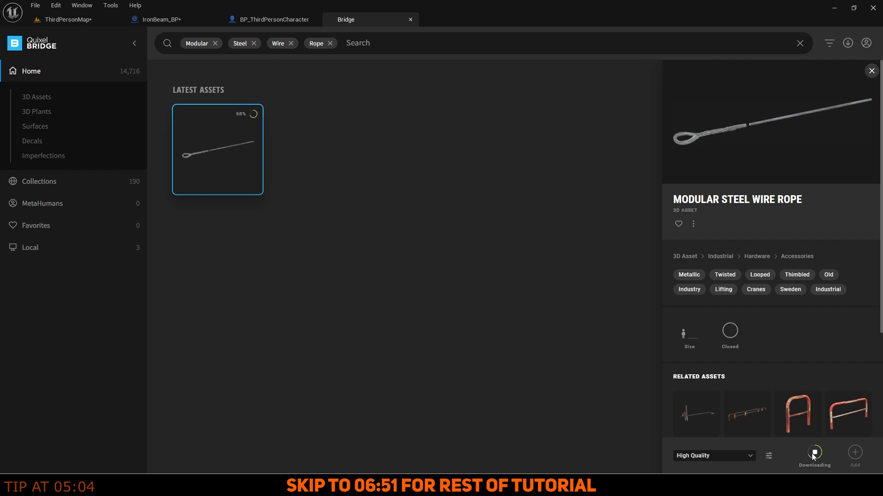
click(854, 455)
Duplicate IronBeam_BP as SteelRope_BP and open the copy for editing.
click(68, 19)
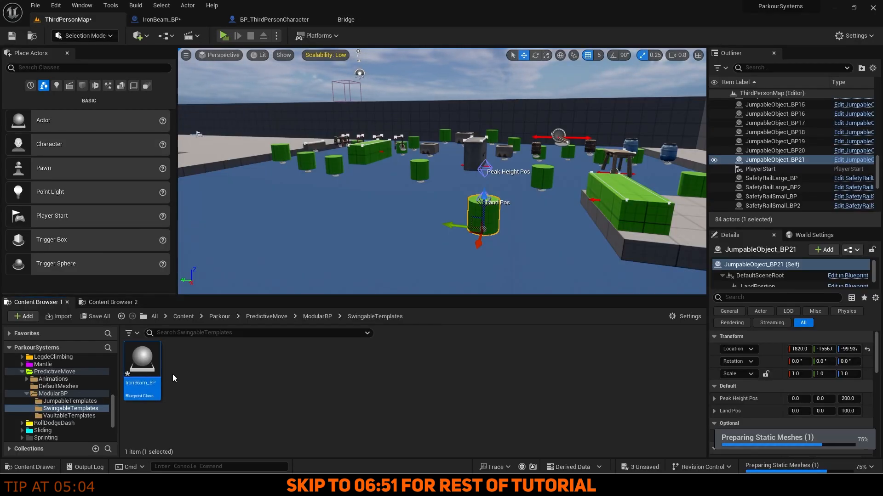
key(ctrl+d)
text(SteelRope_BP)
key(Return)
double_click(184, 365)
Set SteelRope_BP's static mesh to the steel wire rope mesh.
click(148, 53)
click(840, 207)
text(rope)
click(830, 327)
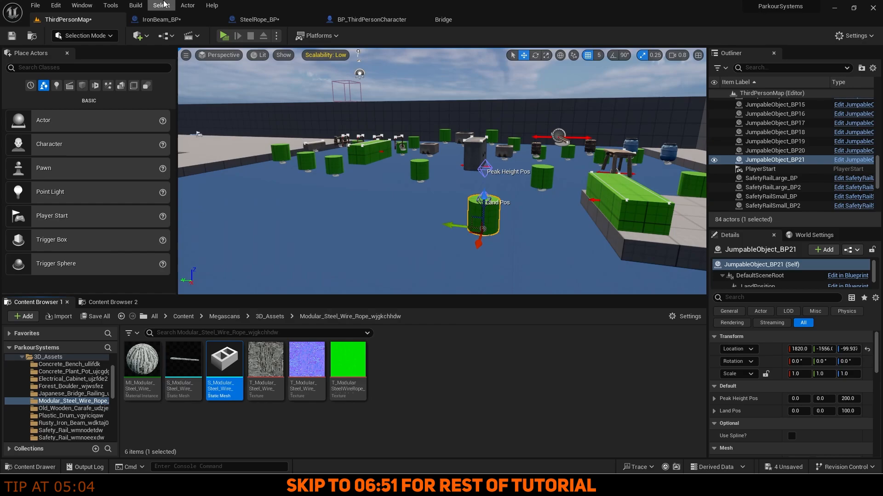
Adjust the settings of the two rope static meshes and save them.
click(161, 19)
click(215, 20)
double_click(183, 365)
click(93, 20)
double_click(225, 365)
click(177, 21)
click(74, 19)
Place a test steel wire rope mesh in the level, lined up on a floor gridline.
right_drag(387, 228, 460, 230)
drag(224, 365, 393, 179)
right_drag(441, 183, 414, 183)
drag(514, 175, 487, 175)
right_drag(441, 184, 459, 189)
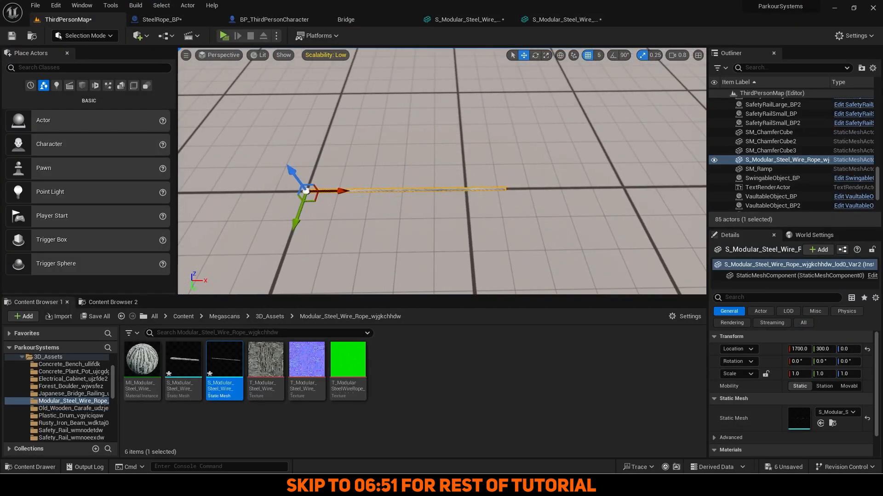
Slide the rope's pivot along the mesh with Modeling Mode's XForm Edit Pivot and accept it.
click(98, 86)
click(18, 118)
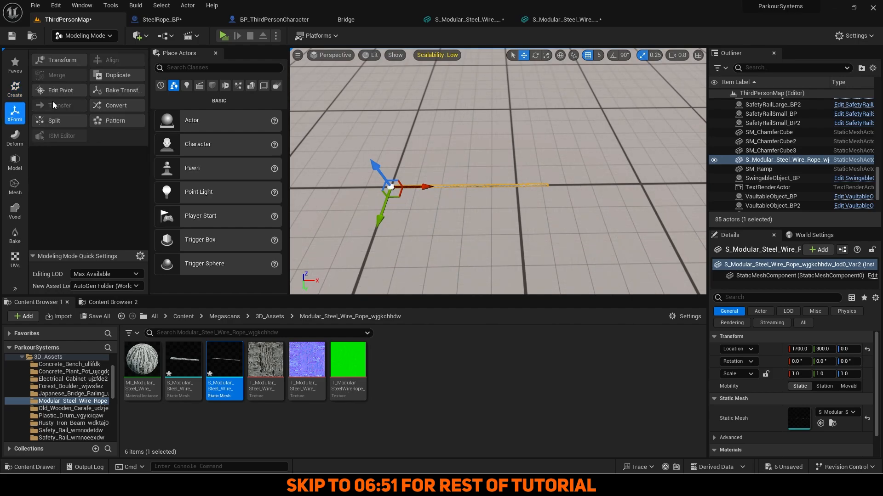
click(63, 90)
right_drag(418, 184, 421, 185)
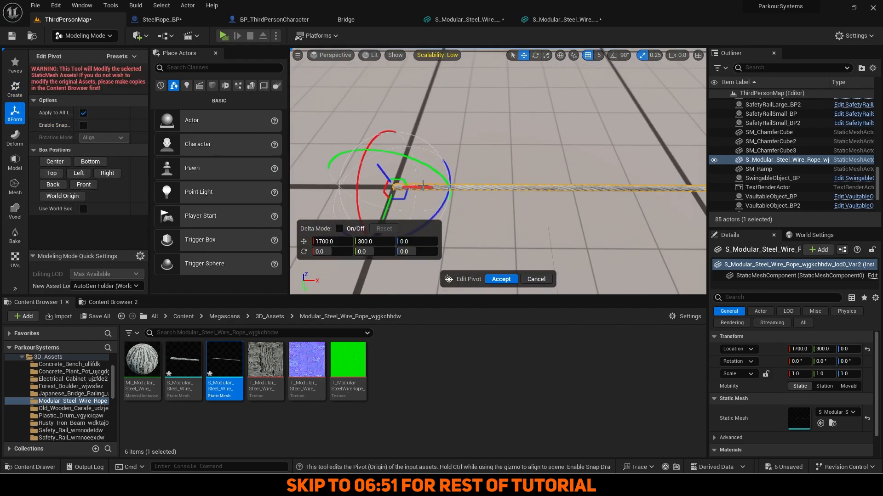
drag(546, 183, 567, 182)
right_drag(584, 183, 586, 183)
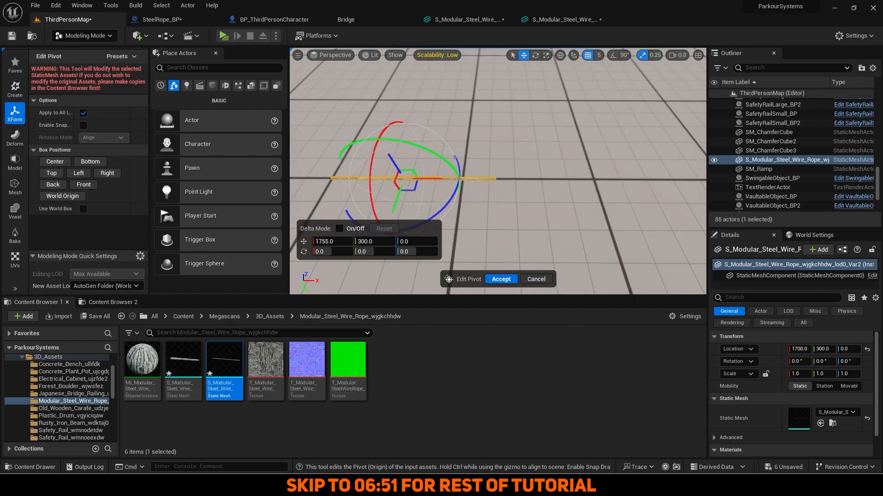
right_drag(478, 166, 476, 164)
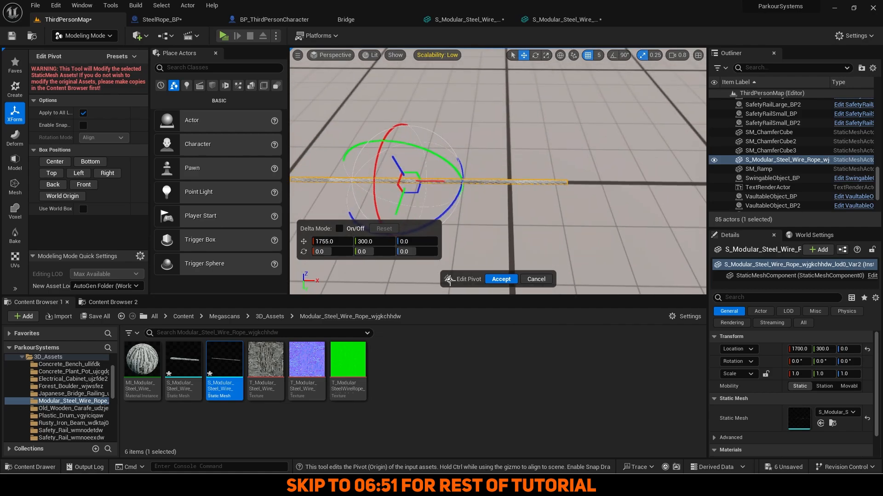
right_drag(487, 203, 487, 203)
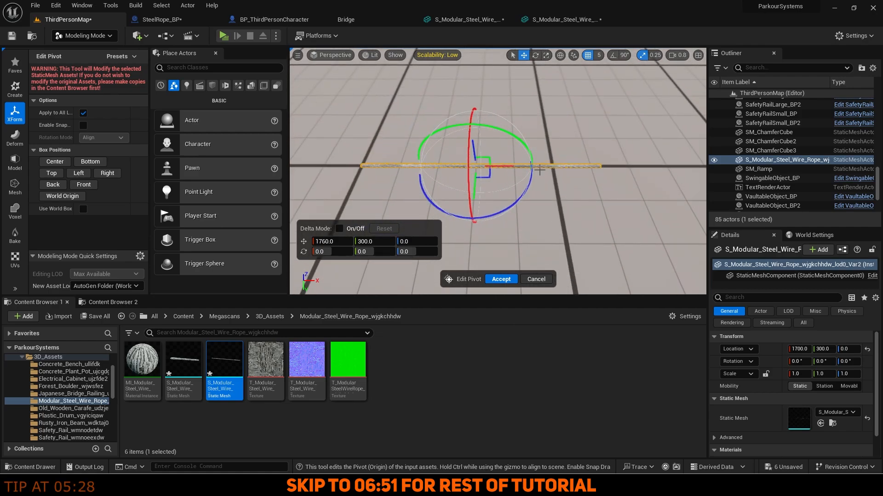
right_drag(540, 170, 543, 171)
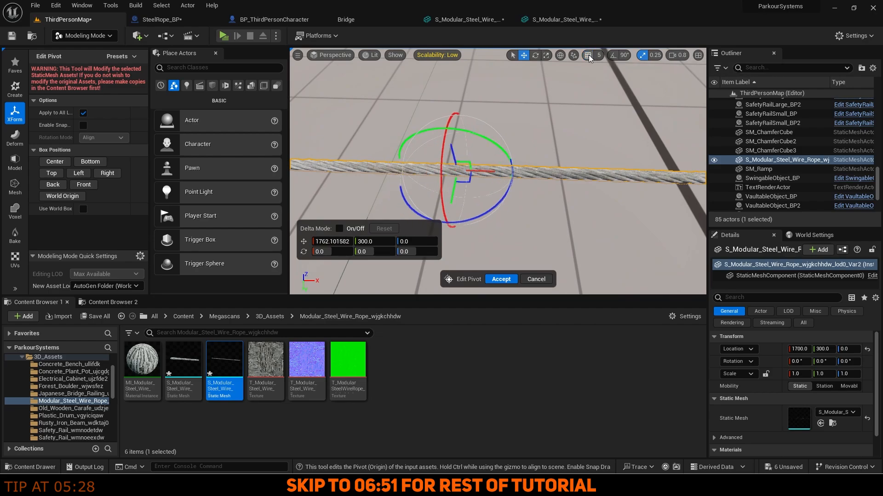
click(487, 281)
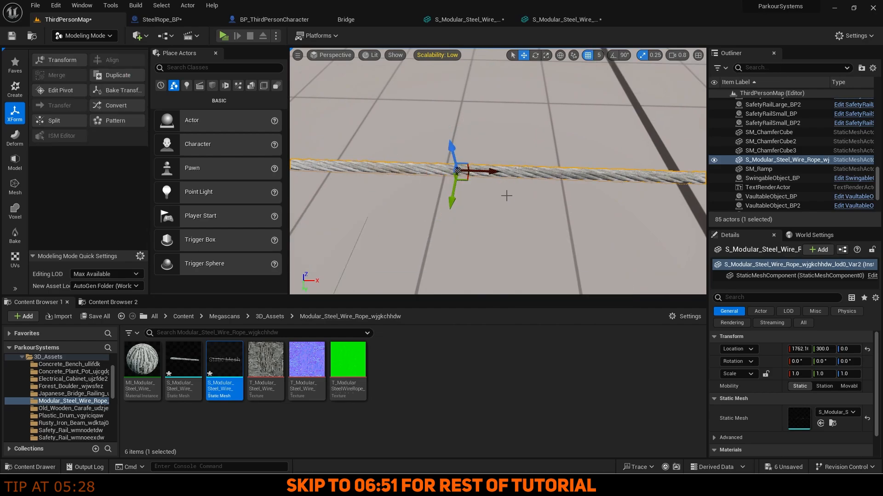
Leave the modeling tools and delete the test rope from the level.
right_drag(506, 195, 506, 193)
click(87, 37)
click(83, 51)
key(Escape)
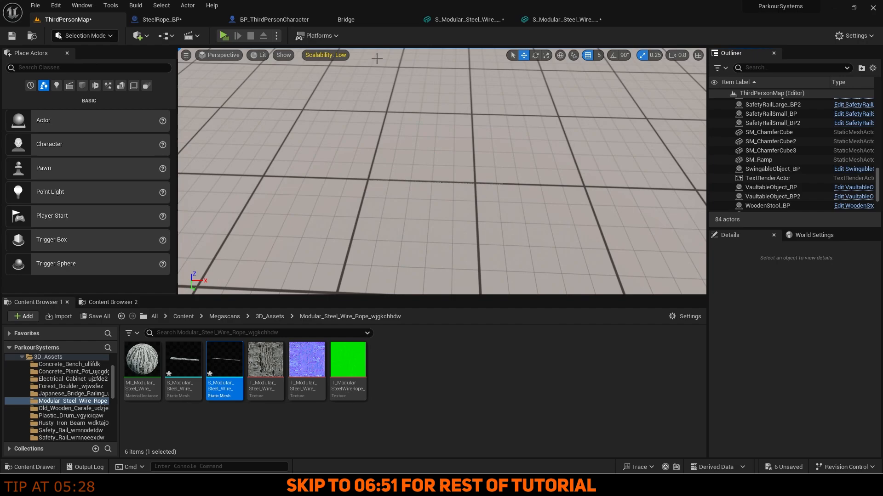
click(161, 19)
Set the rope mesh's X scale to 2 and reparent it directly under DefaultSceneRoot.
click(814, 233)
text(2.4)
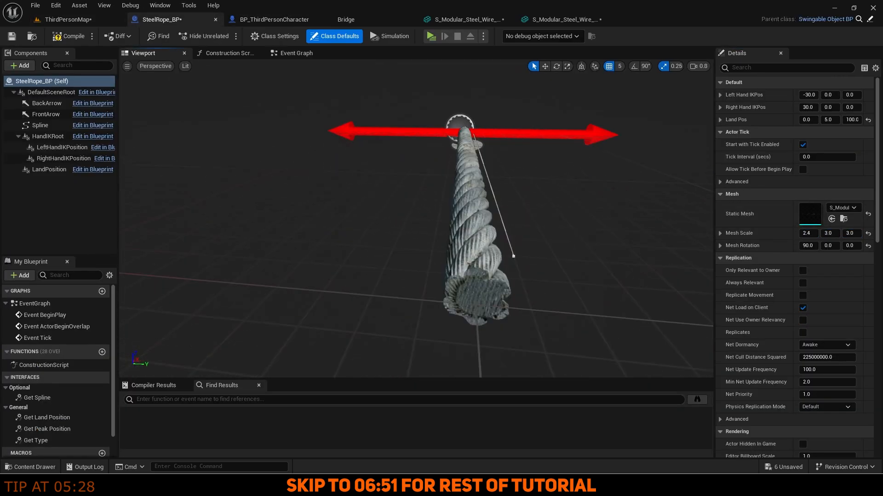
click(40, 125)
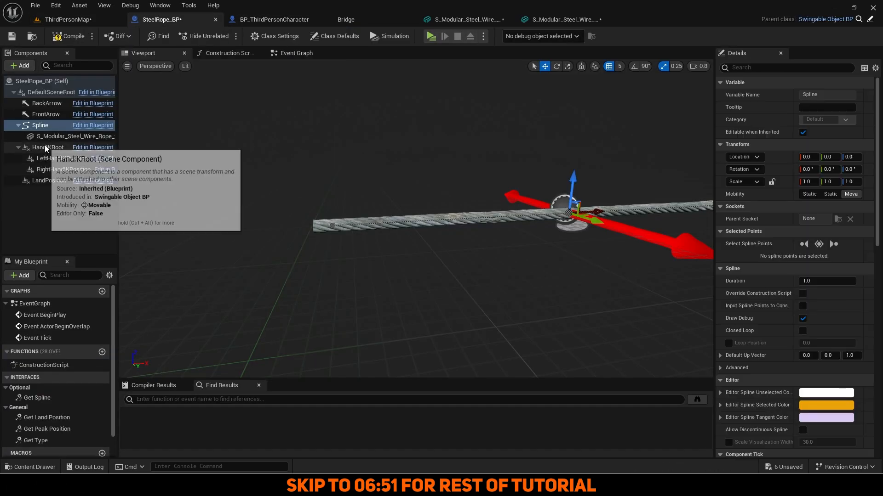
drag(46, 137, 48, 94)
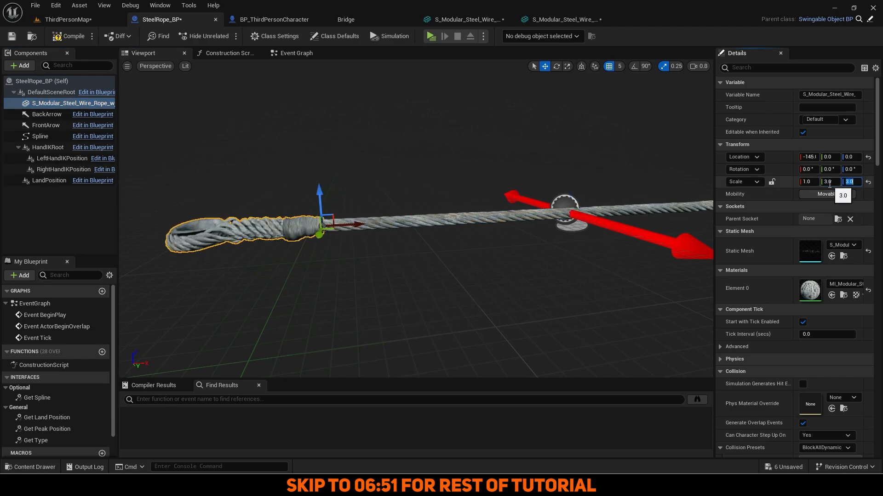
Duplicate the rope mesh component to form the second looped rope piece.
right_drag(597, 211, 529, 243)
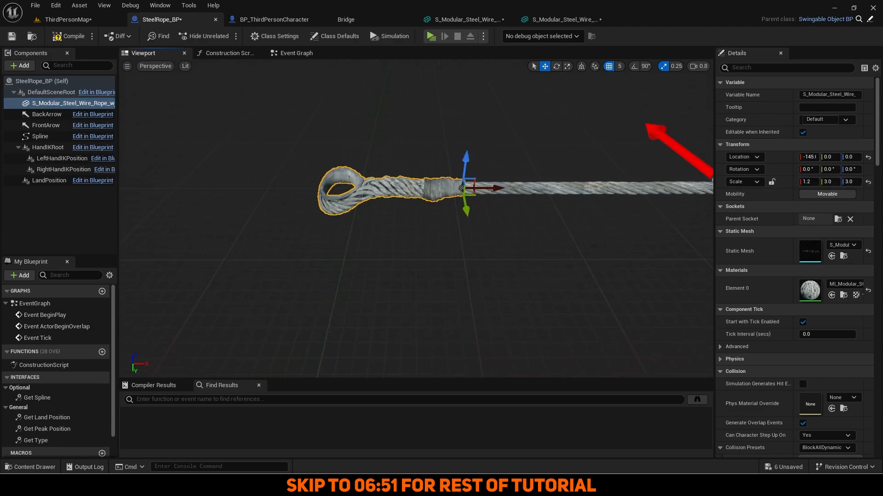
key(ctrl+d)
click(812, 157)
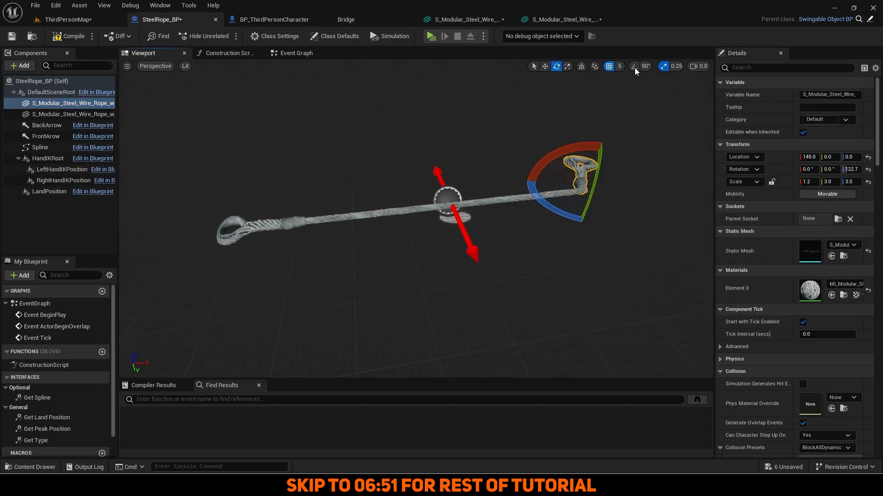
click(42, 81)
mouse_move(391, 276)
right_down()
mouse_move(350, 285)
mouse_move(395, 275)
right_up()
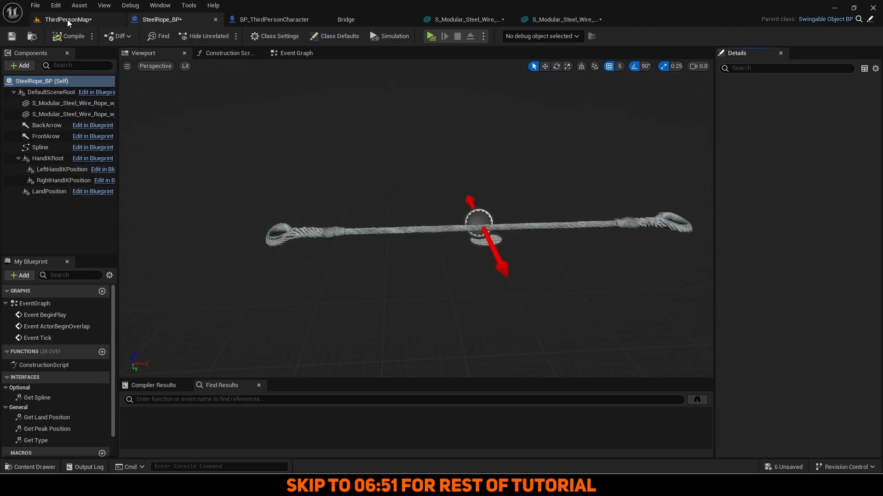
Place SteelRope_BP in the level beside the iron beam.
click(70, 20)
click(162, 20)
click(32, 37)
right_drag(335, 193, 317, 184)
click(543, 172)
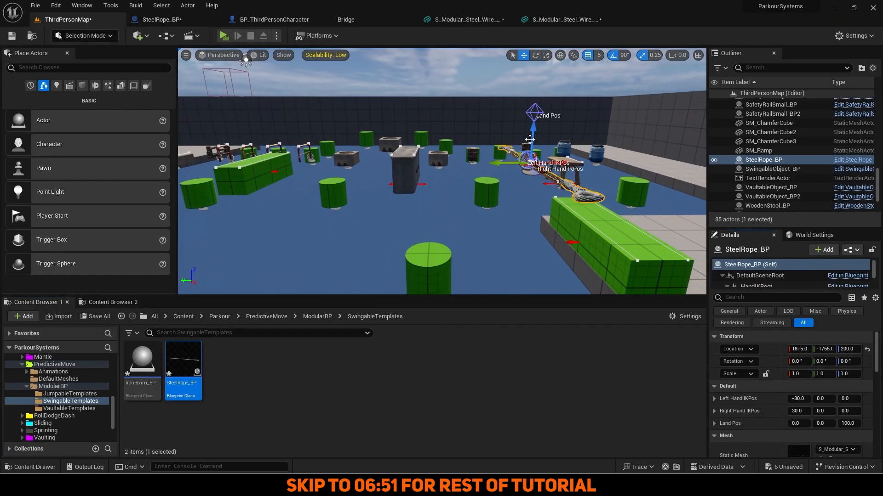
right_drag(529, 139, 505, 174)
Alt-drag a copy of a floor block, SM_Cube16, and move it left.
drag(437, 148, 363, 149)
mouse_move(390, 184)
right_down()
mouse_move(368, 151)
mouse_move(395, 198)
right_up()
click(639, 183)
alt+drag(616, 162, 510, 161)
right_drag(460, 184, 478, 174)
Duplicate a swing bar and jumpable cylinders, line up JumpableObject_BP22 and BP23, then save all.
click(475, 213)
alt+drag(453, 211, 400, 165)
right_drag(414, 175, 432, 202)
click(336, 127)
alt+drag(337, 135, 334, 221)
drag(321, 225, 285, 225)
right_drag(447, 228, 447, 175)
drag(402, 187, 376, 187)
right_drag(376, 187, 519, 216)
click(283, 373)
click(95, 316)
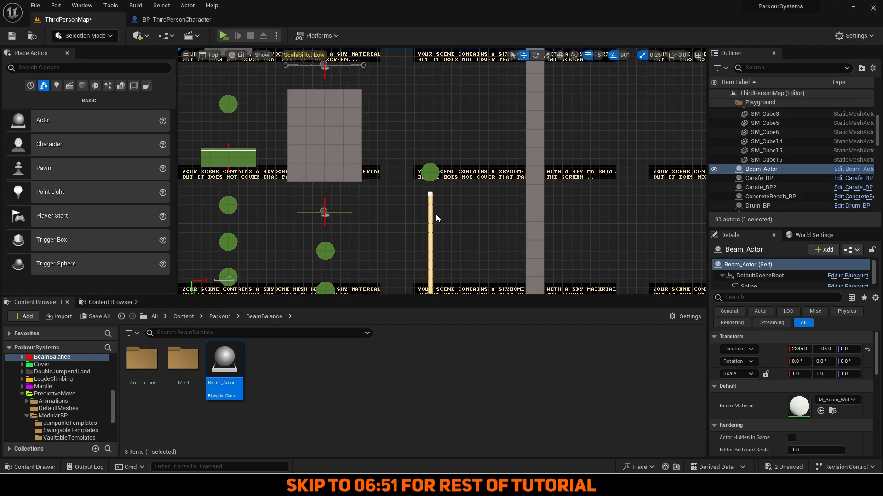
Move the duplicated beam up, extend and bend its spline into a curve, and place Beam_Actor3 further along Y.
alt+drag(436, 279, 436, 124)
right_drag(436, 123, 445, 233)
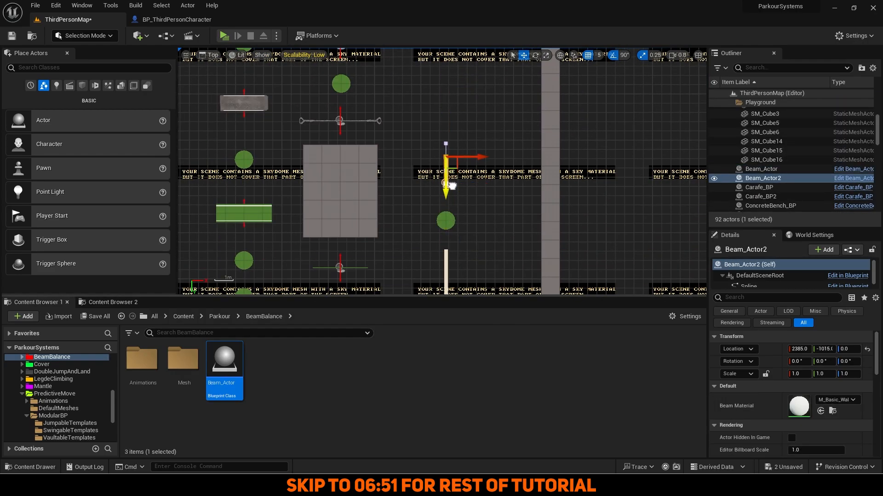
scroll(452, 186, up, 2)
alt+drag(452, 186, 439, 150)
scroll(448, 168, down, 1)
right_drag(438, 150, 439, 172)
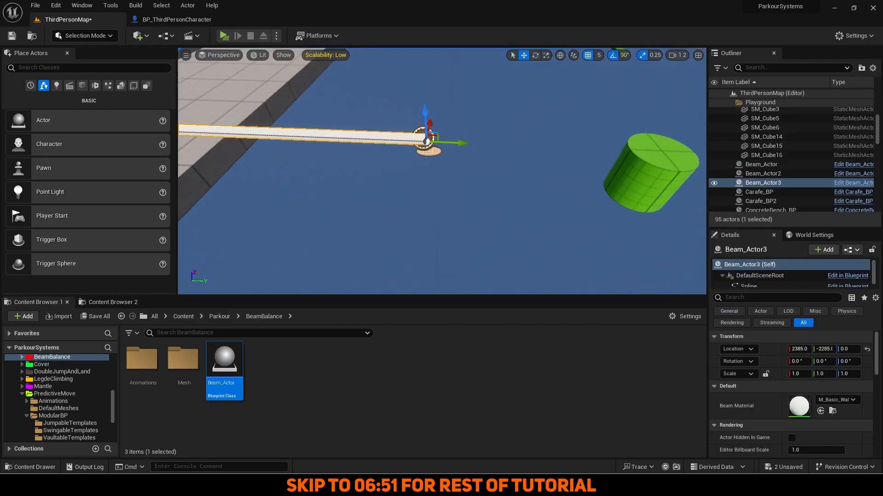
click(218, 55)
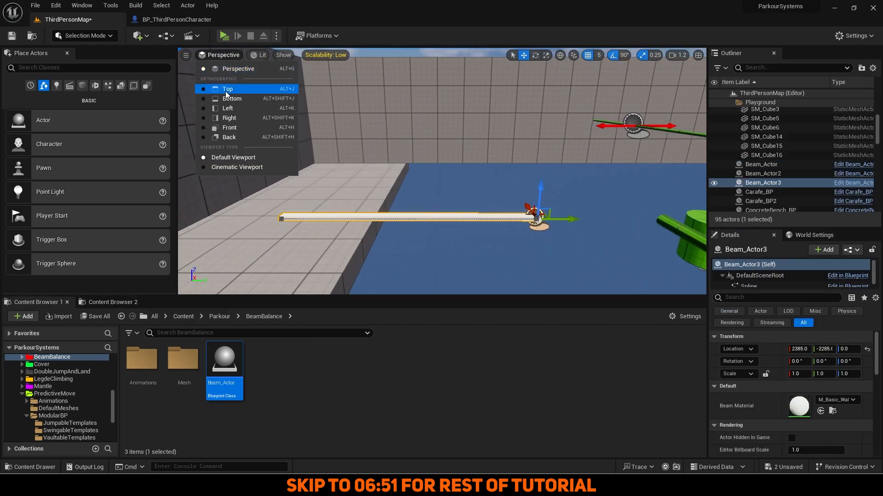
click(226, 91)
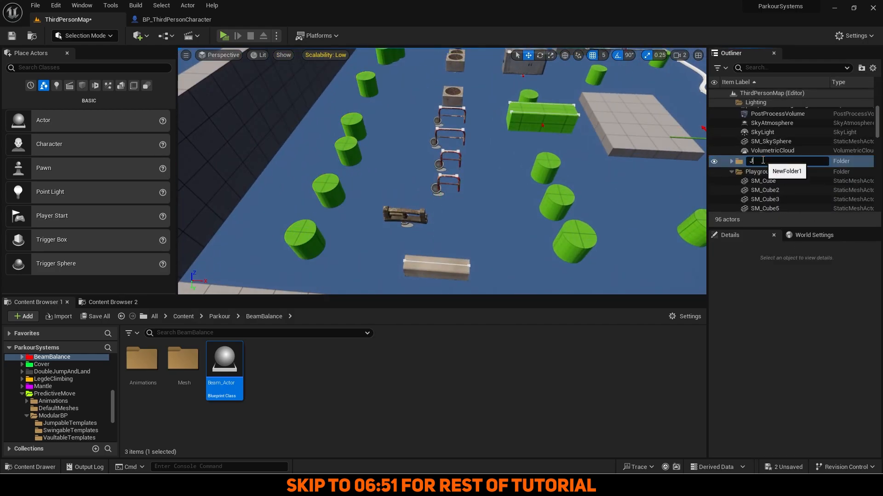
Put ConcreteBench_BP and Drum_BP2 into a new Outliner folder.
click(768, 164)
click(767, 182)
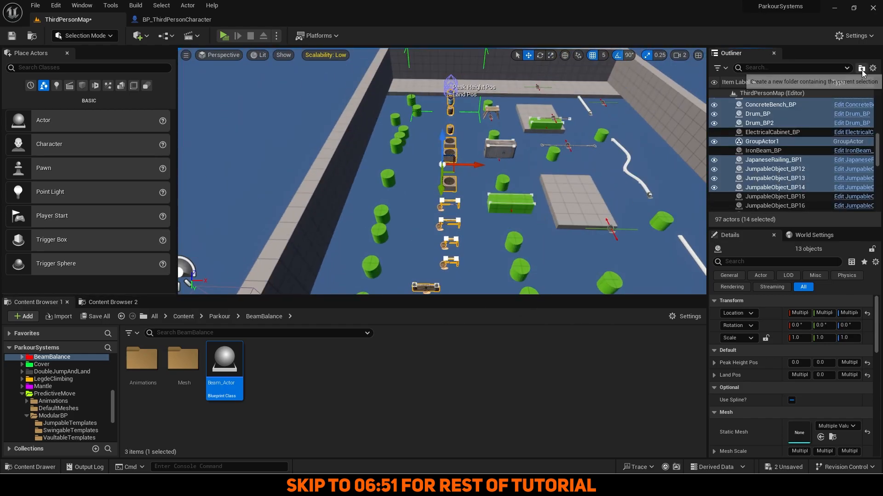
click(861, 67)
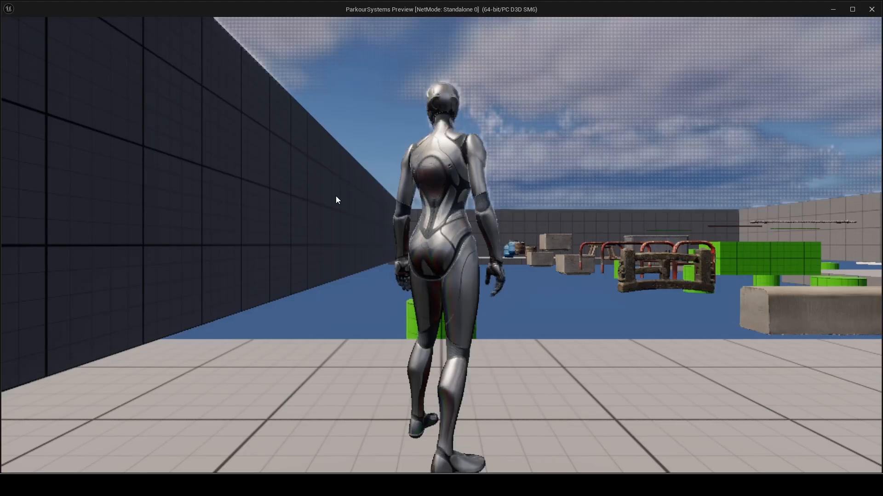
Play-test the level, running and jumping six times across the green cylinders, then stop.
click(336, 196)
key(w)
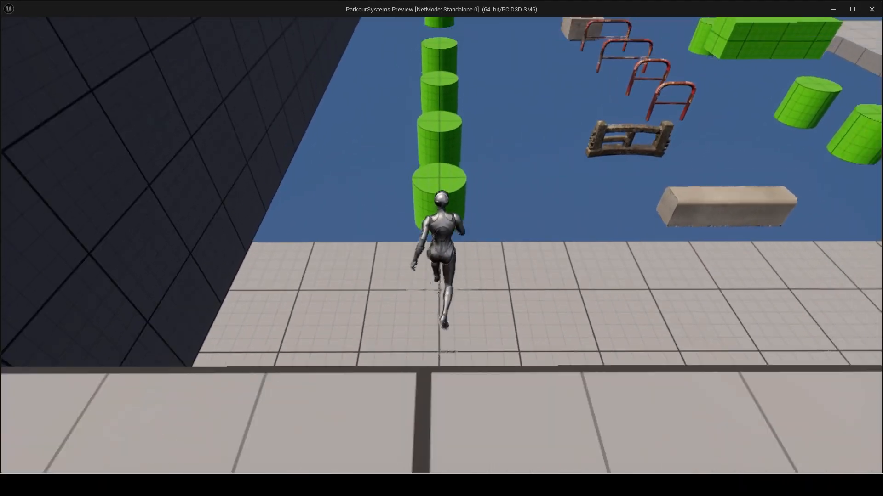
key(space)
key(space)
key(space)
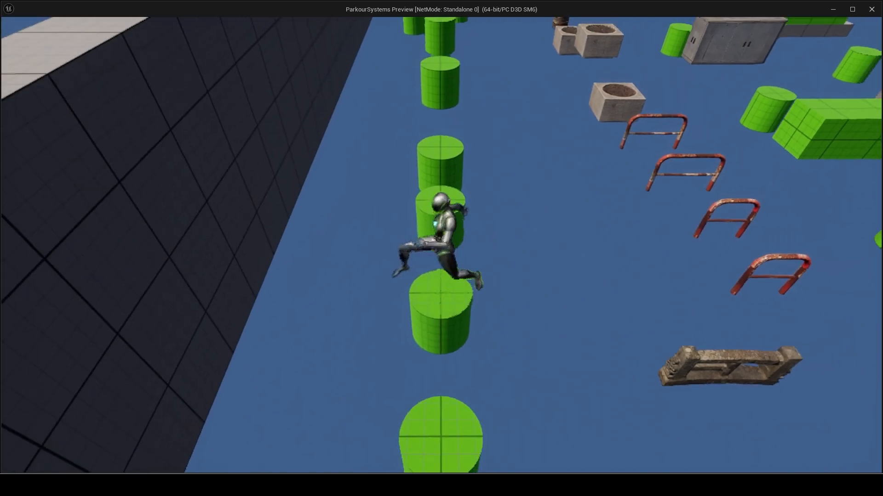
key(space)
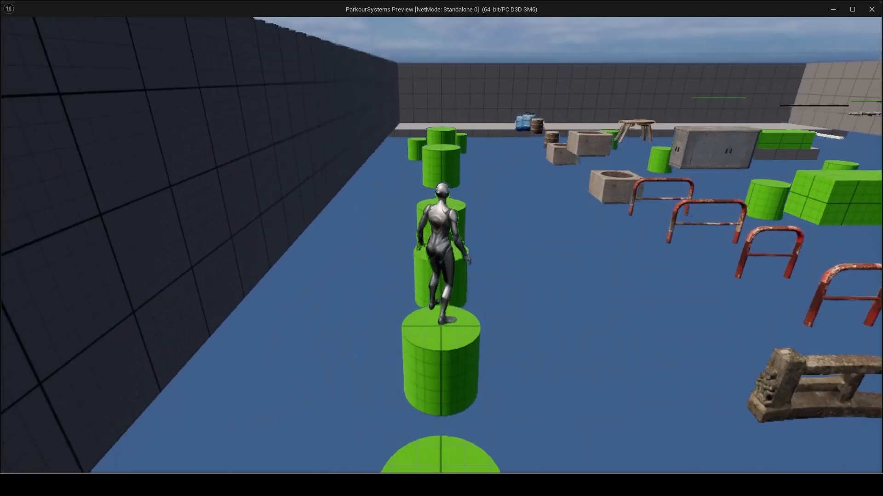
key(space)
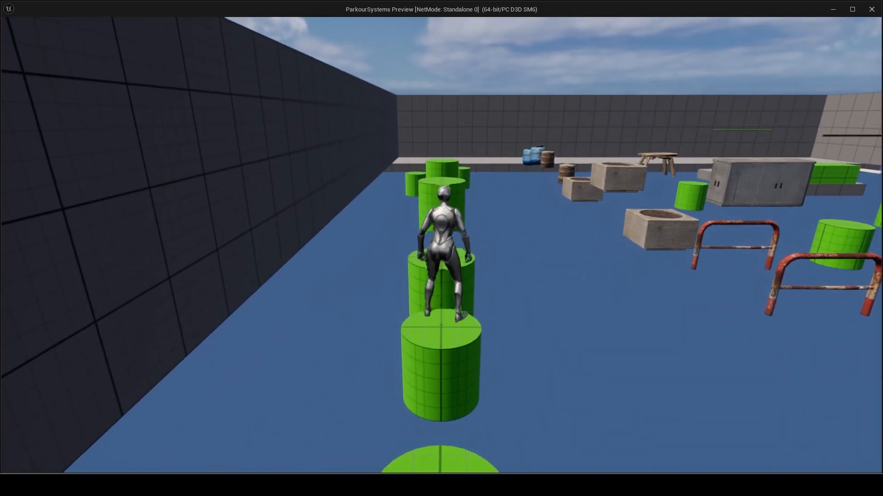
key(space)
key(space)
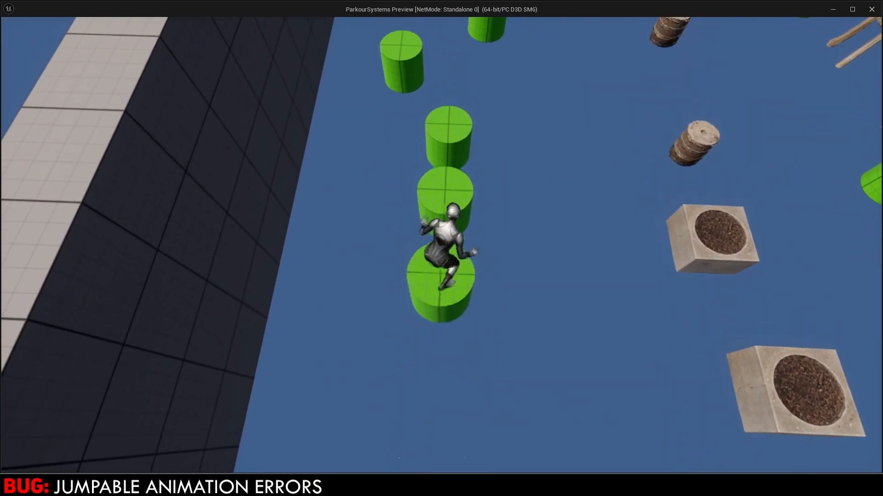
key(space)
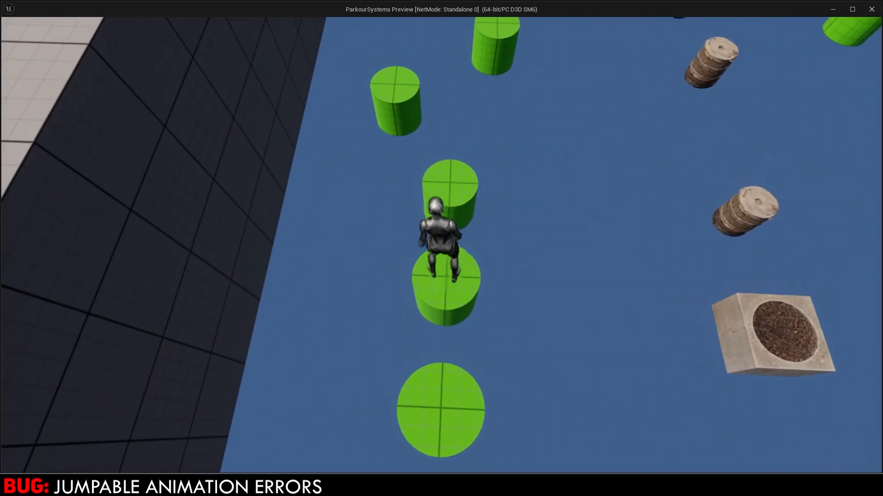
key(space)
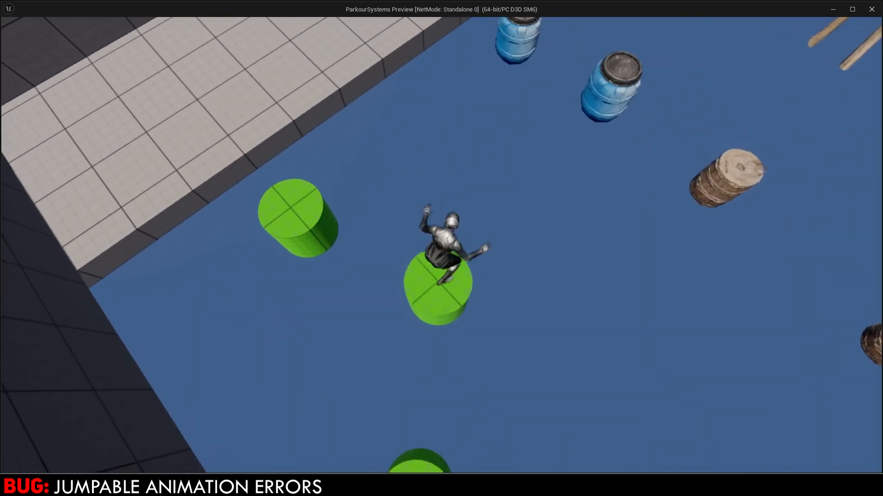
key(Escape)
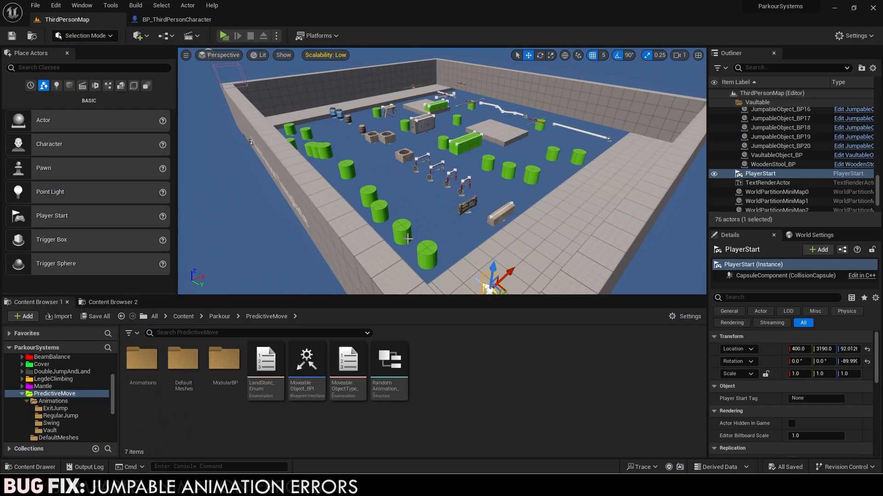
In BP_ThirdPersonCharacter's Event Graph, raise the jump-distance comparison from 250 to 300 and browse to the big jump montage.
right_drag(407, 239, 416, 247)
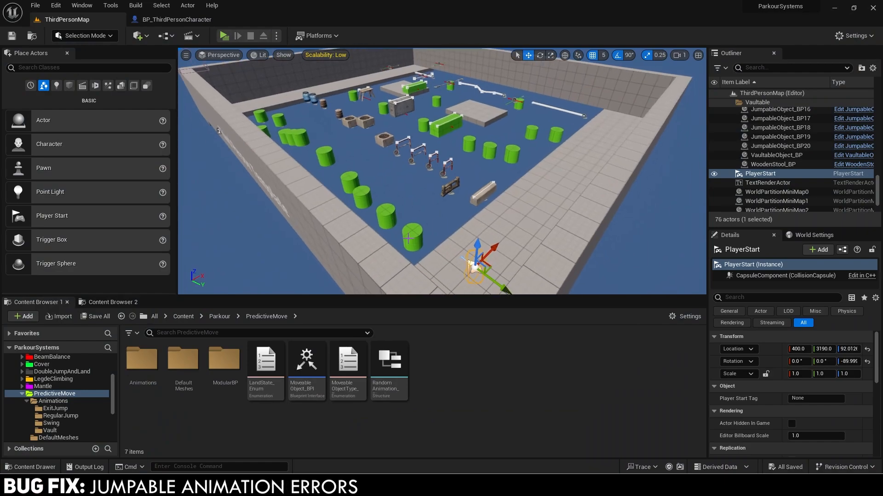
click(181, 23)
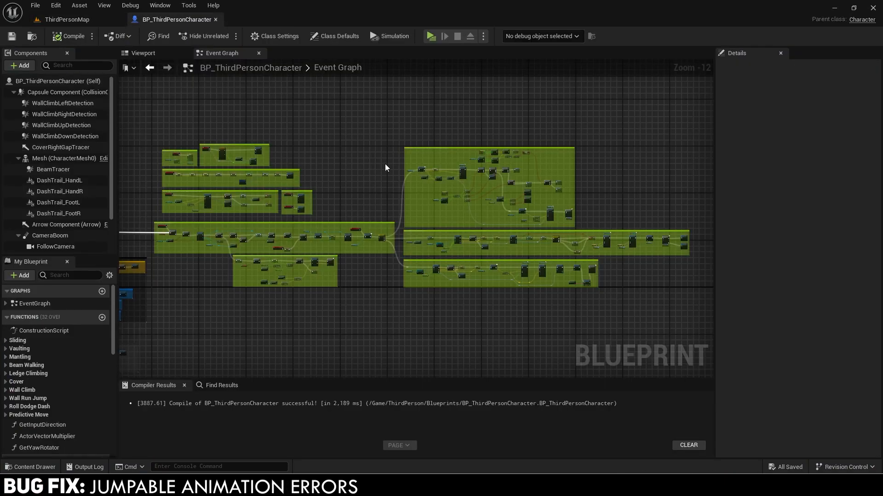
scroll(376, 218, up, 9)
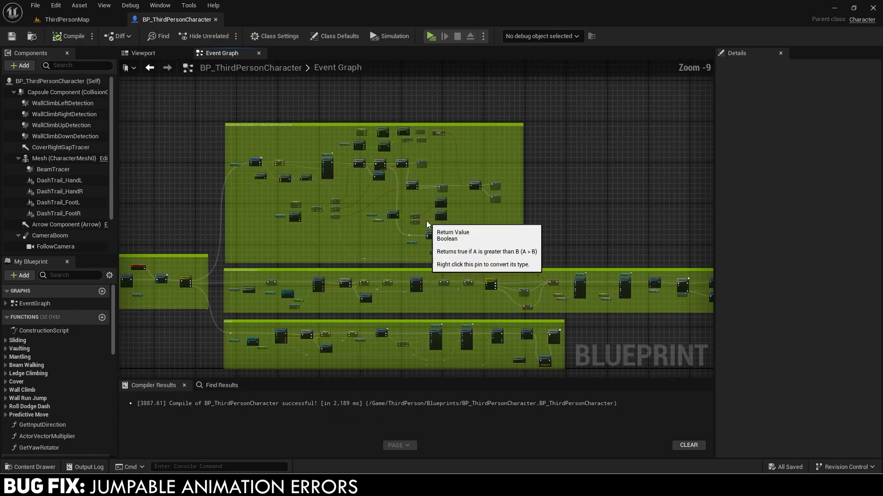
scroll(453, 215, up, 1)
right_drag(453, 216, 399, 173)
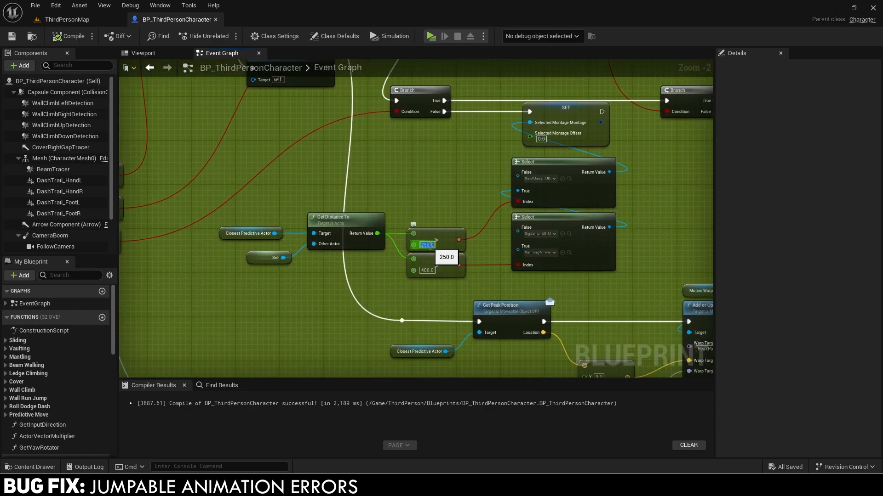
text(00)
right_drag(457, 206, 413, 194)
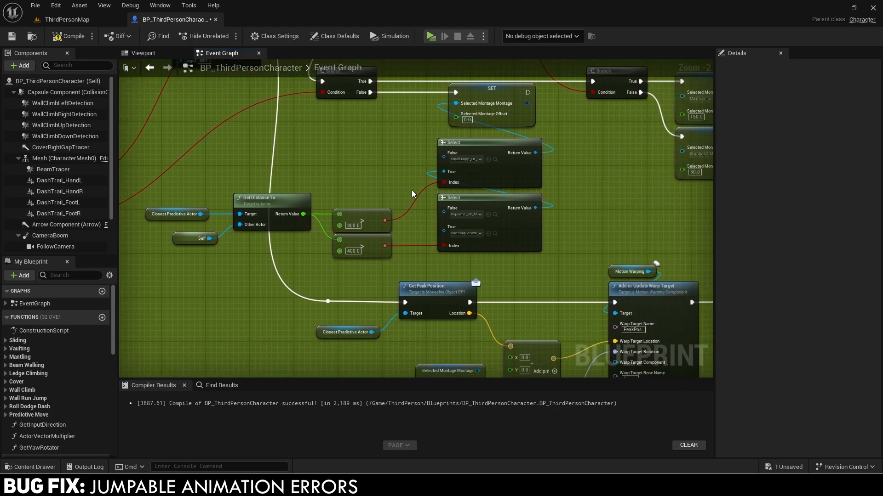
scroll(485, 217, up, 1)
click(495, 214)
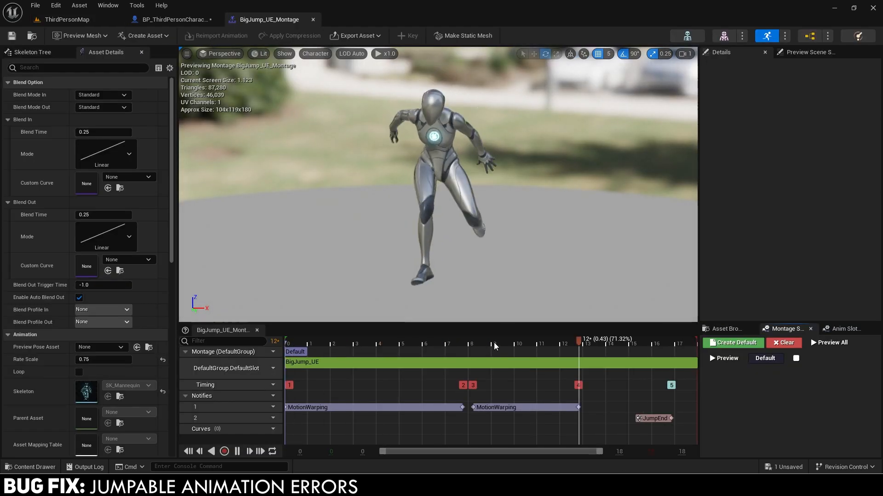
Extend BigJump_UE_Montage's second MotionWarping window to frame 14.
drag(494, 343, 552, 349)
click(574, 408)
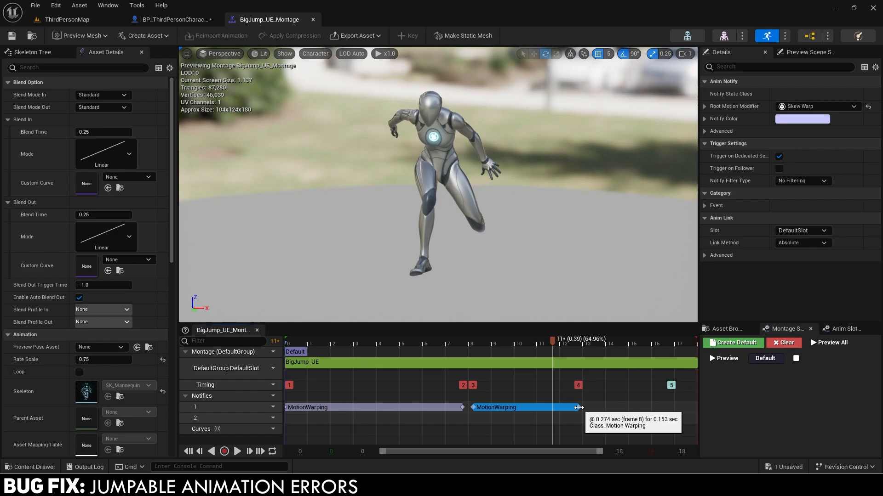
drag(581, 410, 618, 412)
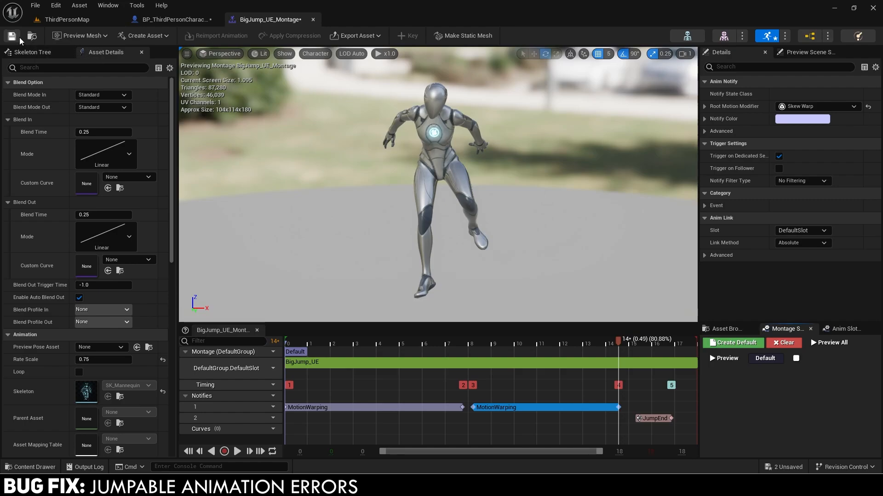
click(313, 19)
click(98, 21)
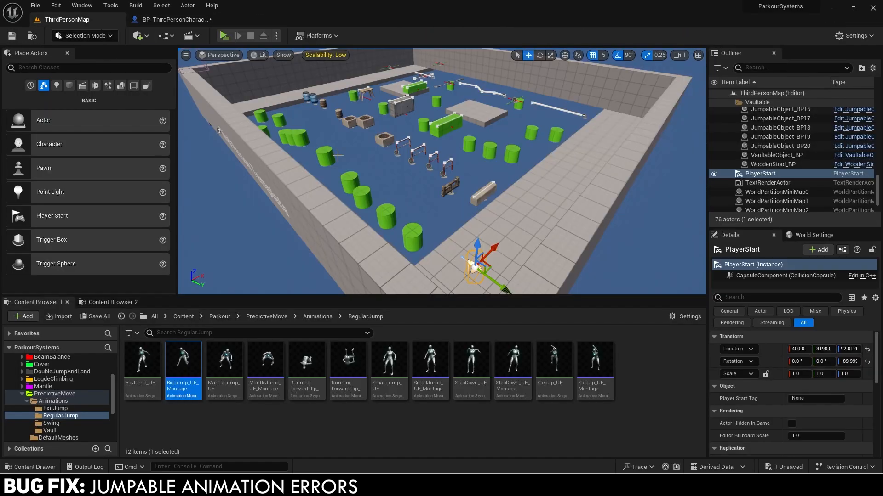
Unlock the jumpable cylinder group and raise JumpableObject_BP4 slightly.
click(399, 212)
right_drag(396, 202, 425, 258)
right_click(398, 211)
mouse_move(504, 407)
click(565, 418)
click(397, 211)
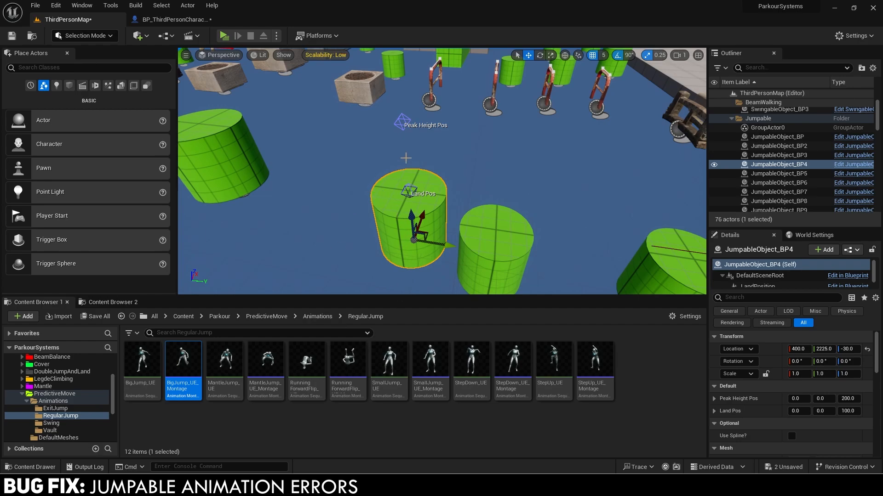
drag(411, 211, 410, 205)
right_drag(410, 205, 340, 191)
Relock the cylinder group, save all, and launch a play test.
click(462, 274)
right_click(454, 288)
mouse_move(489, 220)
click(629, 242)
right_drag(529, 221, 459, 221)
click(95, 317)
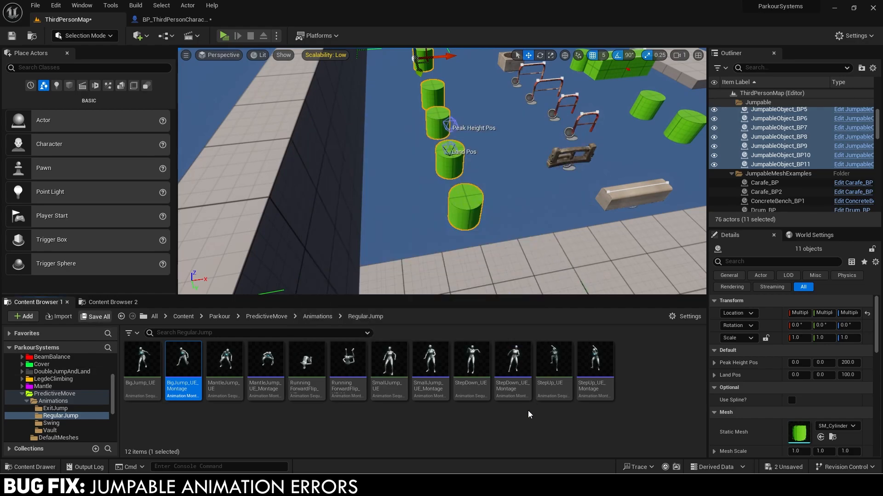
click(430, 275)
key(alt+p)
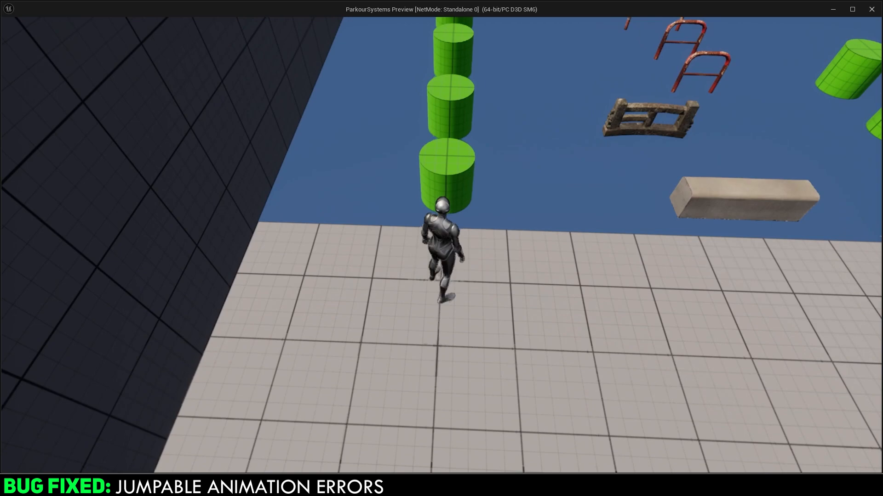
Jump five times along the green cylinder row to confirm clean jumps, then end the test.
key(space)
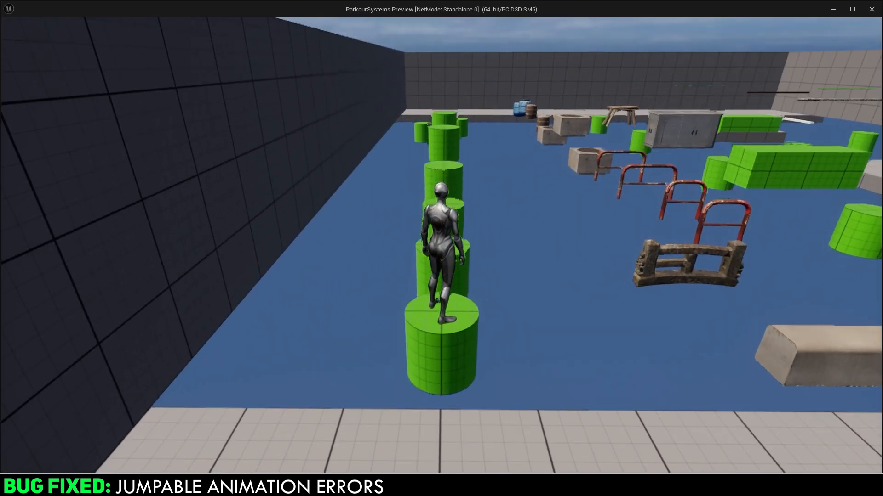
key(space)
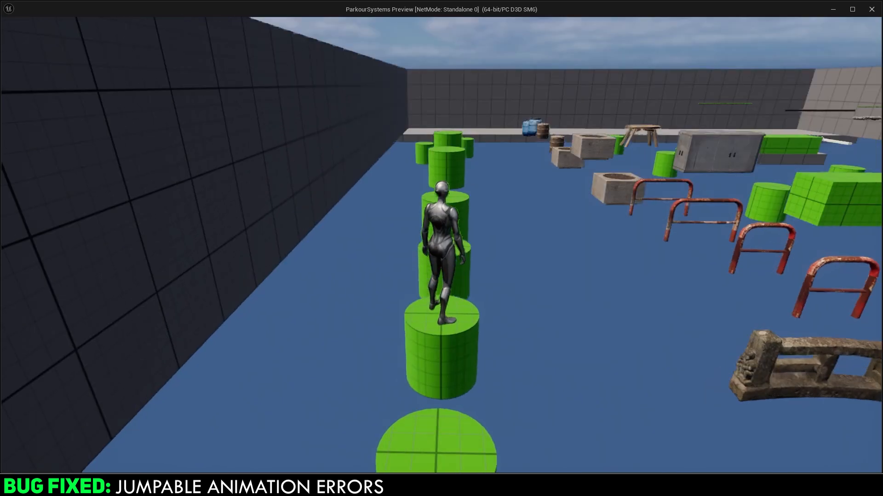
key(space)
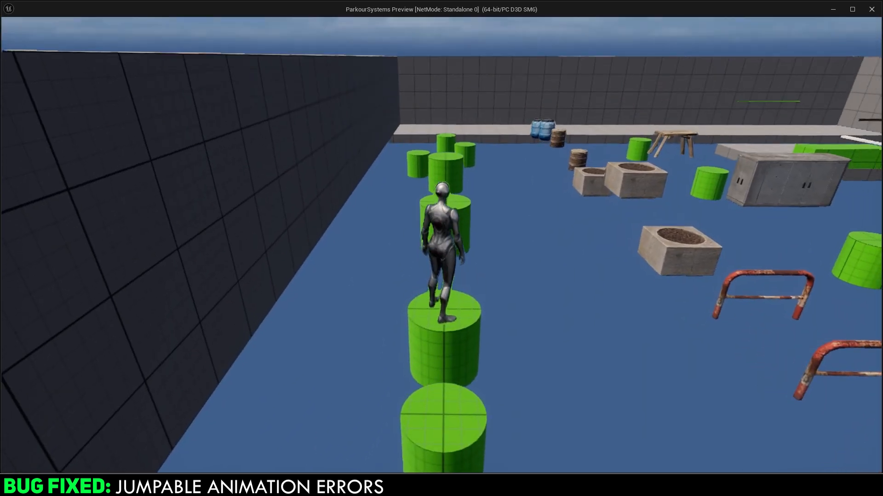
key(space)
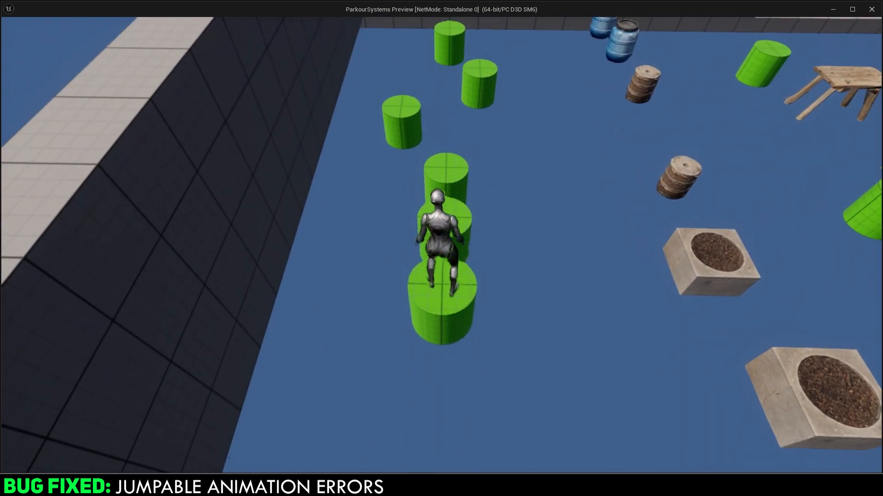
key(space)
key(space)
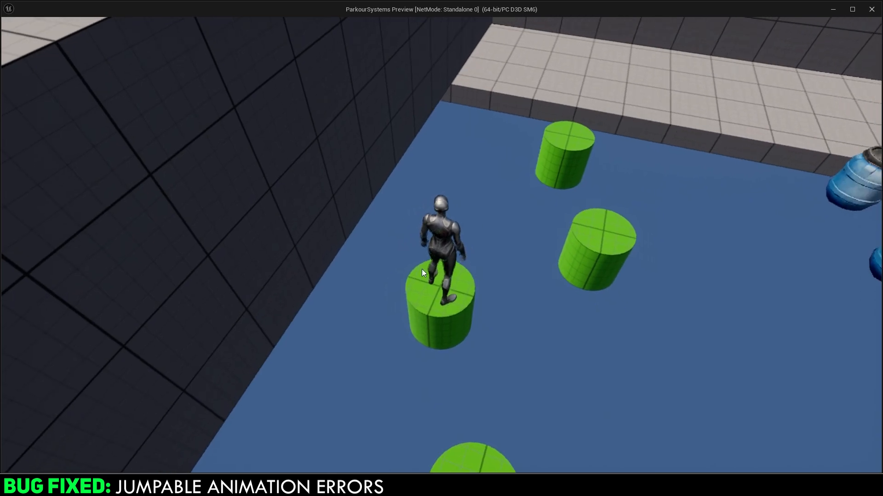
key(Escape)
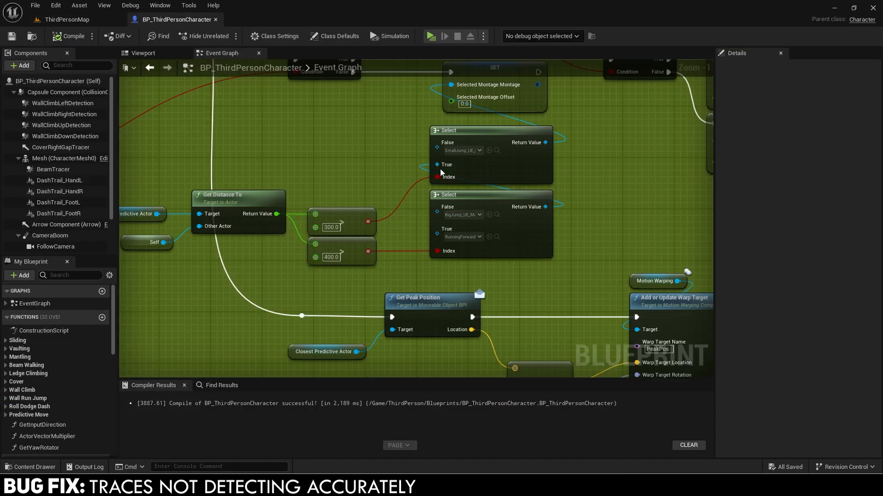
Open the Predictive Move Trace function graph from the Event Graph.
scroll(412, 205, down, 6)
right_drag(221, 272, 587, 196)
right_drag(310, 200, 376, 198)
scroll(363, 193, up, 3)
scroll(363, 192, up, 5)
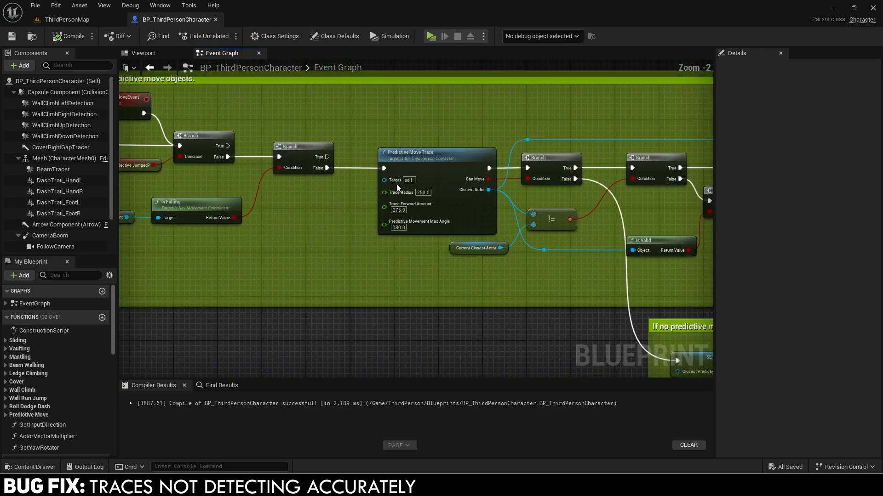
double_click(429, 175)
In Get Closest Actor to Camera, set the Nearly Equal error tolerance to 0.002.
right_drag(315, 250, 398, 224)
scroll(397, 224, up, 6)
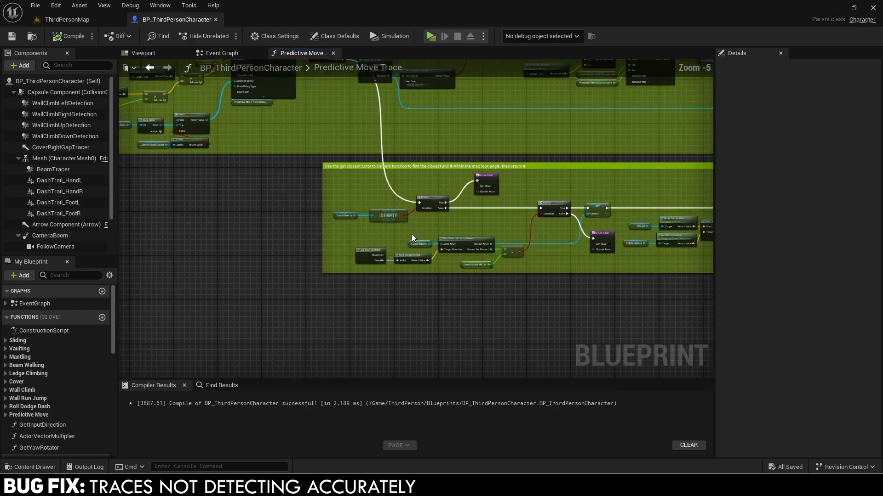
double_click(502, 250)
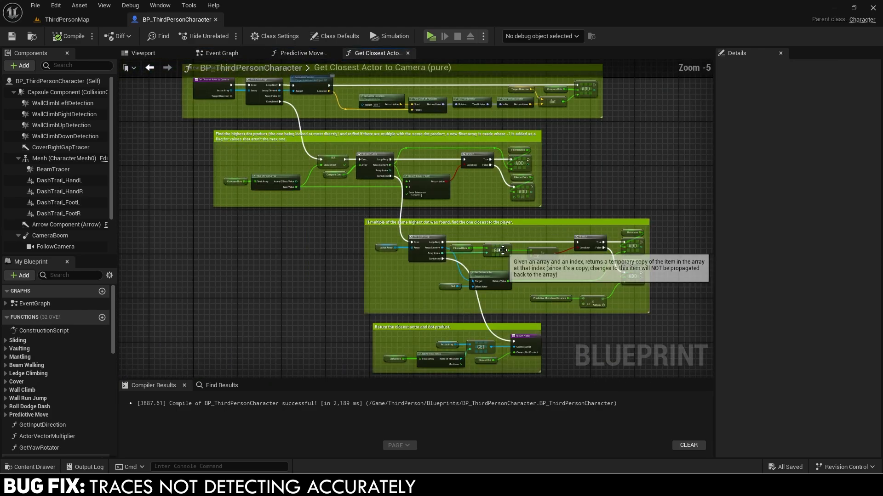
scroll(496, 239, up, 4)
scroll(420, 228, up, 2)
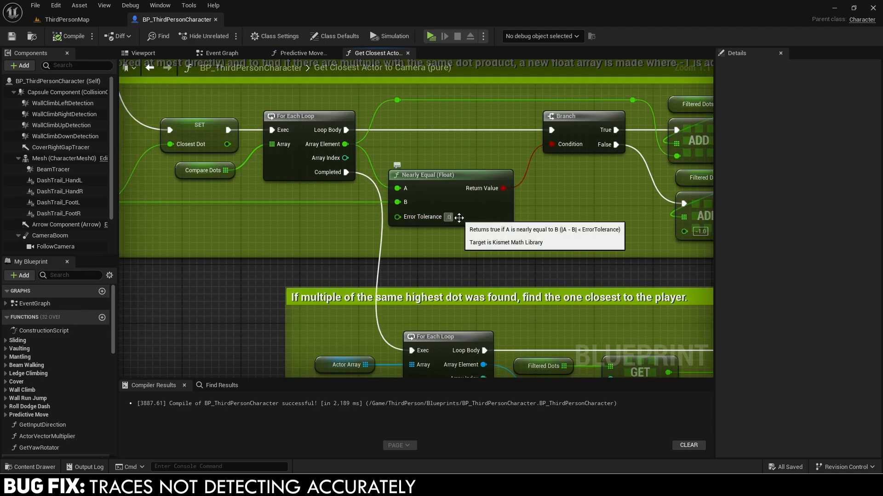
text(0.002)
key(Return)
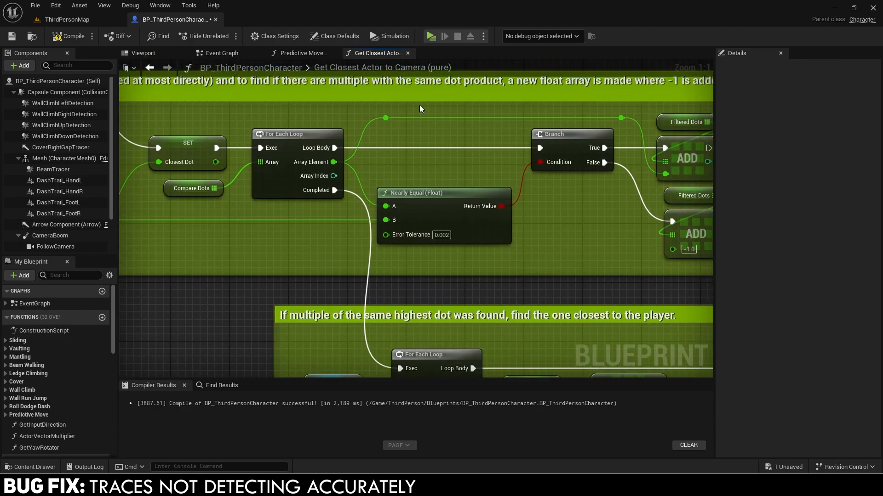
Close both function graphs, open Predictive Move Has Gap and widen its comment box.
click(408, 53)
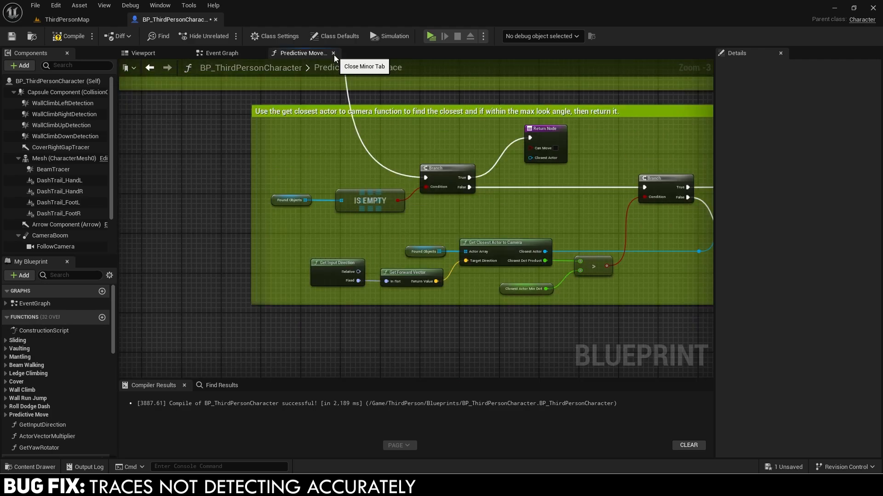
click(333, 54)
scroll(352, 198, down, 1)
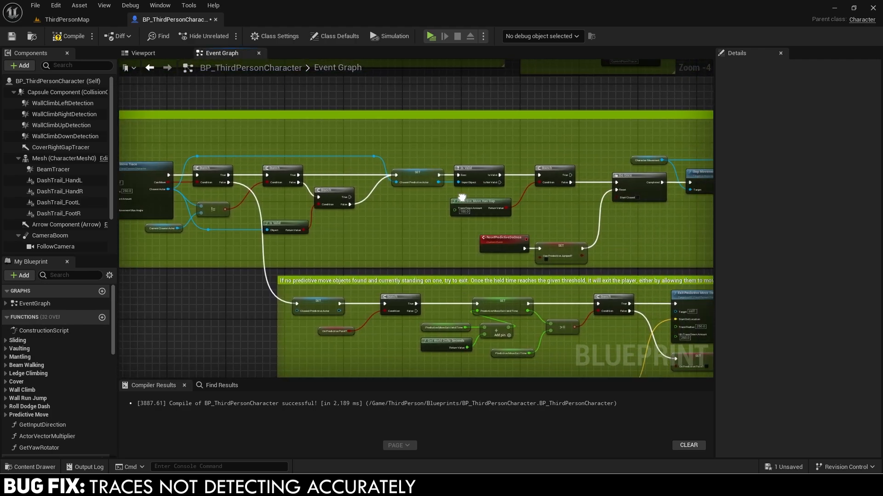
double_click(474, 205)
right_drag(523, 212, 458, 194)
drag(474, 190, 581, 194)
Move AND and Return further right and add a Break Hit Result on Out Hit.
scroll(485, 146, up, 2)
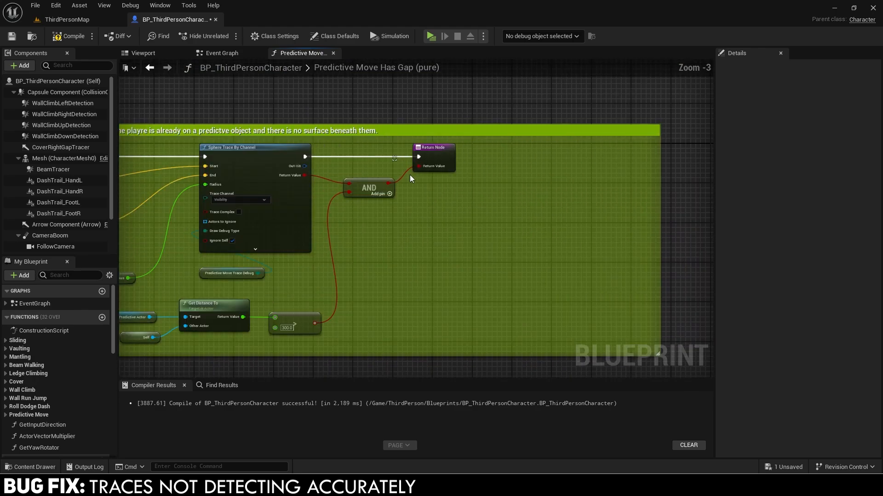
drag(389, 203, 602, 152)
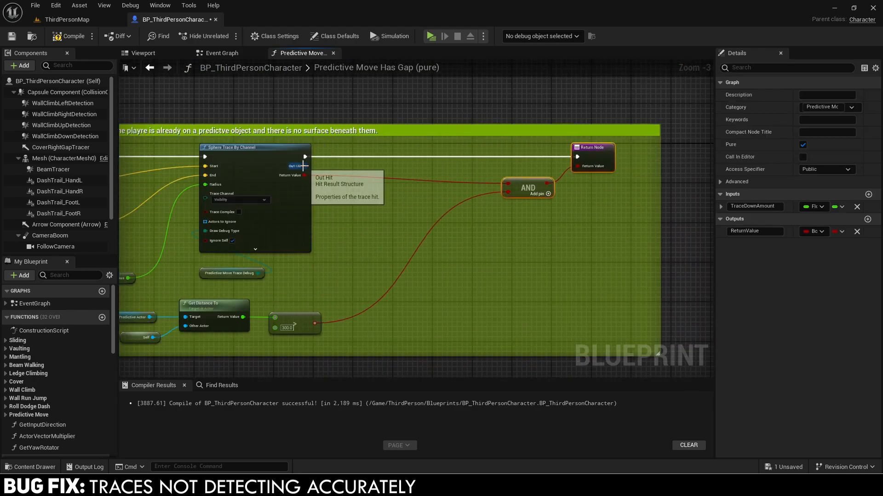
drag(304, 166, 351, 196)
text(break)
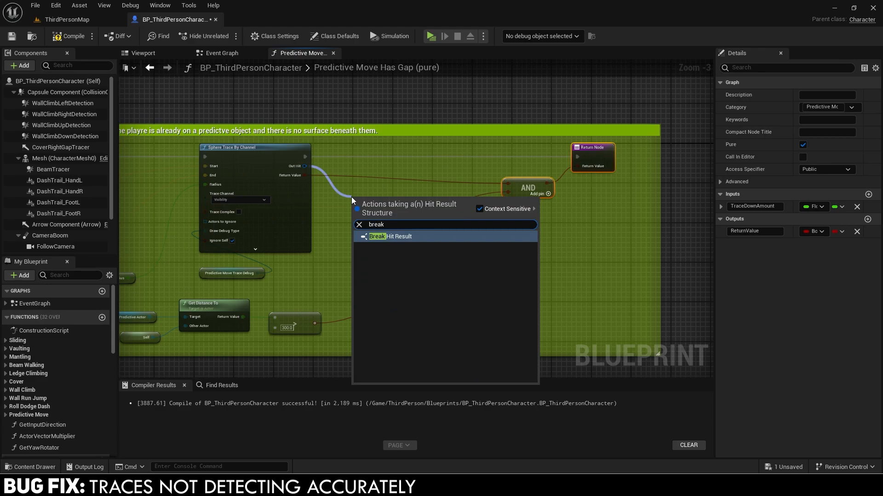
key(Return)
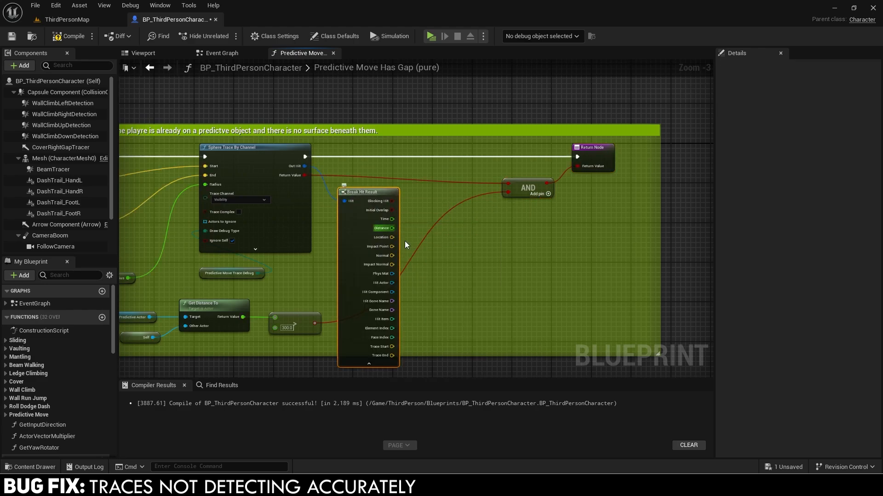
Check whether Hit Actor implements the Moveable Object interface with Does Implement Interface.
drag(392, 282, 426, 282)
text(does im)
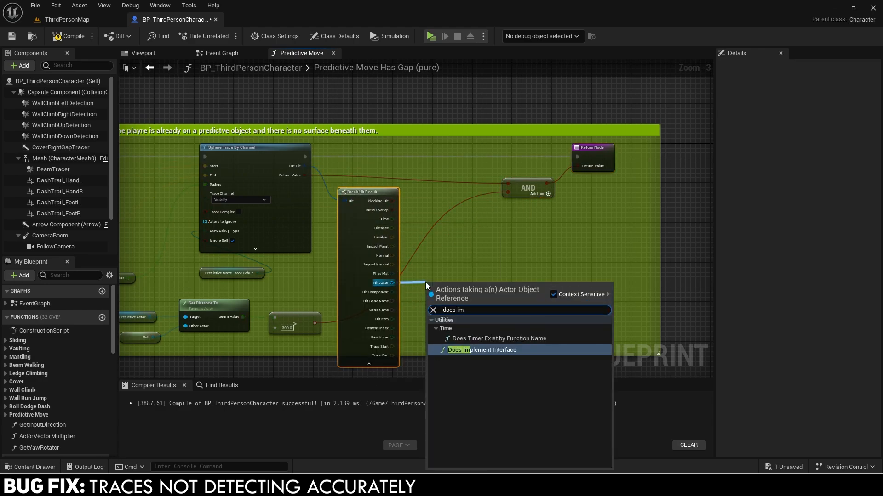
key(Return)
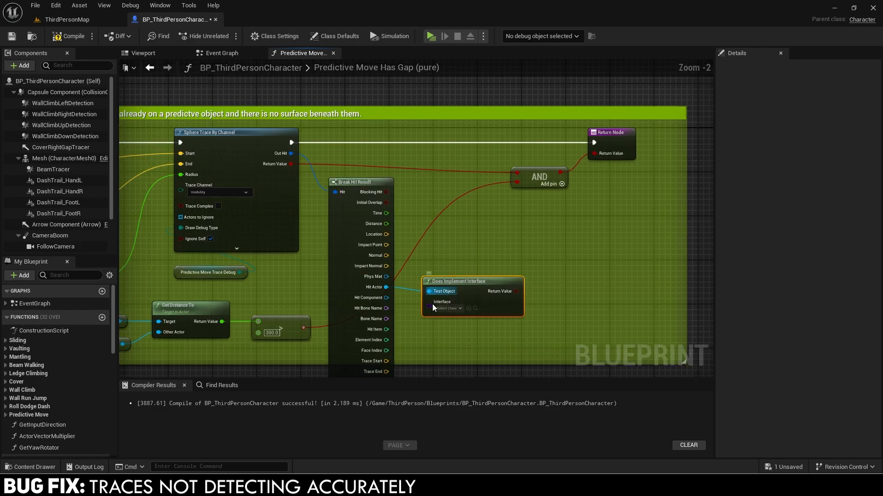
scroll(374, 357, up, 1)
click(369, 364)
drag(469, 250, 461, 190)
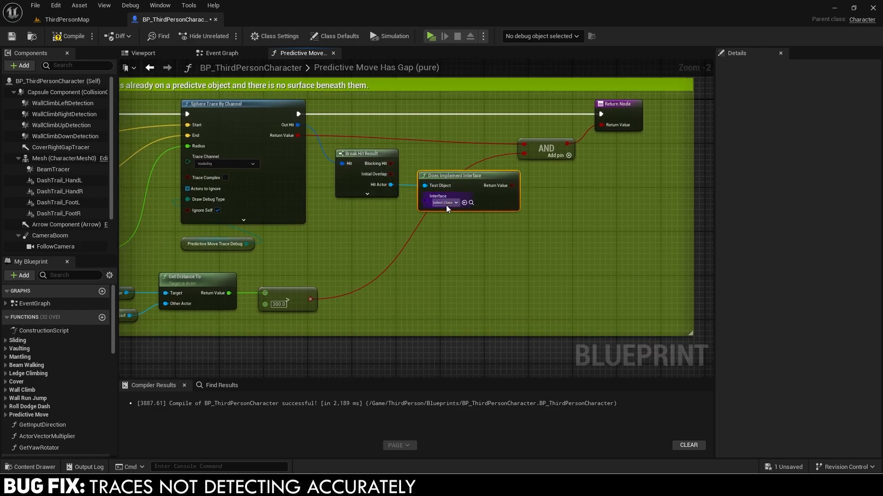
click(447, 205)
text(moveable)
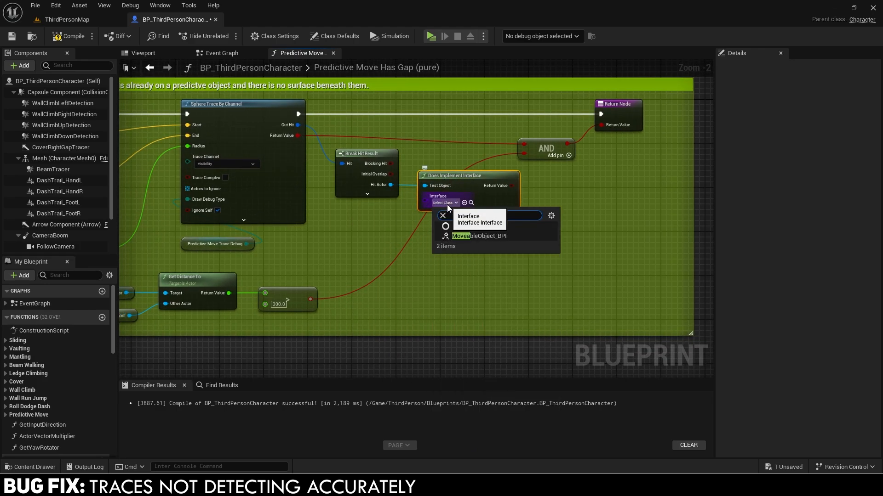
click(465, 236)
Invert the interface check with a NOT Boolean and feed it into AND.
drag(512, 186, 549, 185)
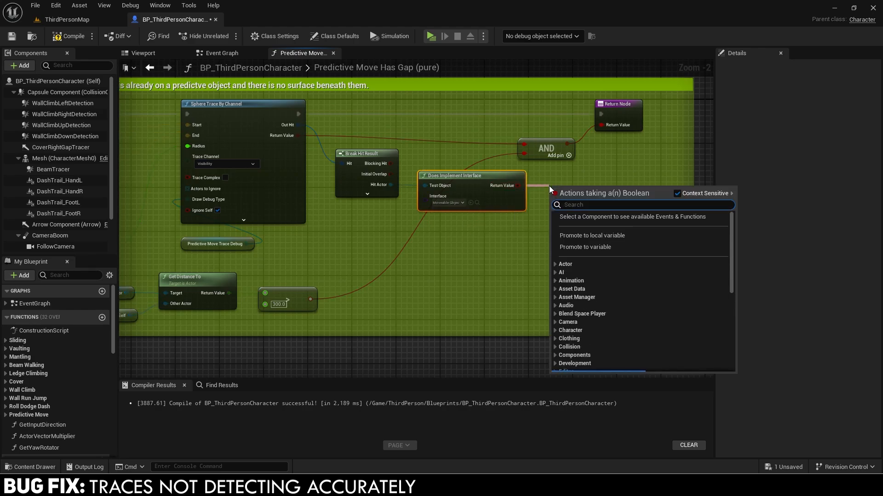
text(!=)
key(Return)
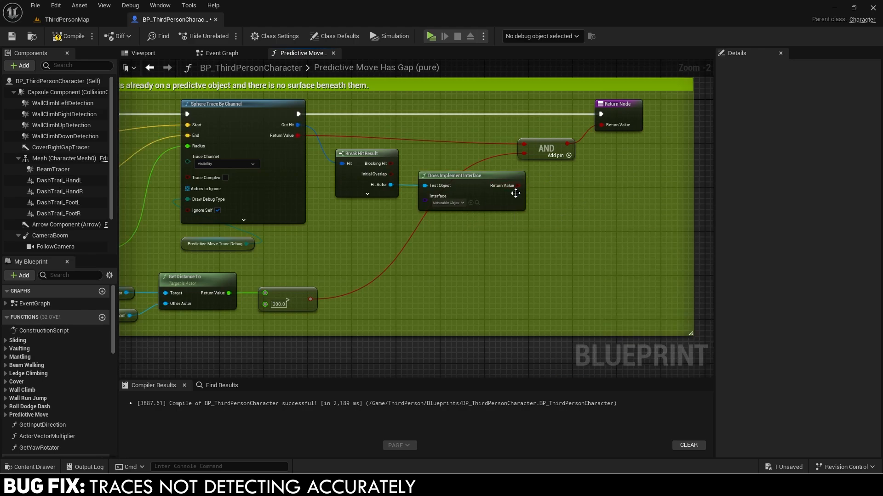
drag(517, 186, 603, 150)
text(not bo)
key(Return)
Rearrange the nodes and wire the 300.0 distance check into a third AND input.
right_drag(610, 117, 546, 143)
drag(546, 142, 633, 142)
drag(547, 168, 581, 168)
drag(542, 242, 320, 207)
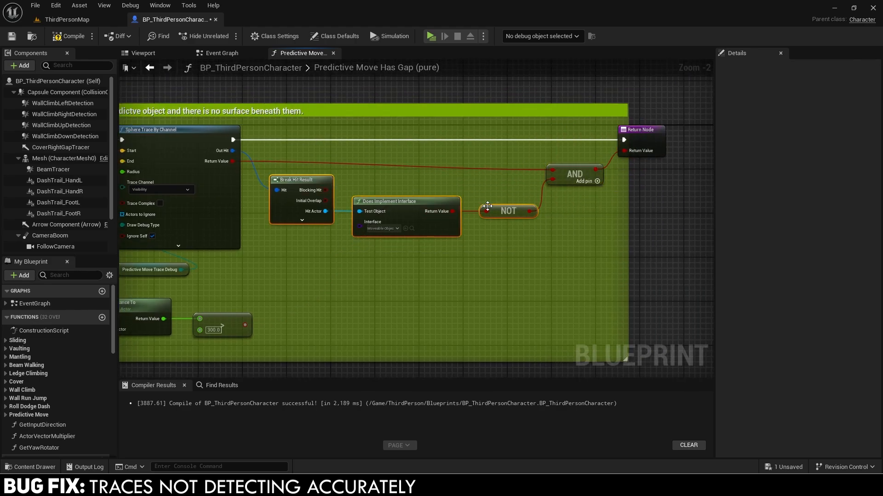
drag(487, 206, 482, 203)
click(597, 181)
drag(555, 188, 245, 325)
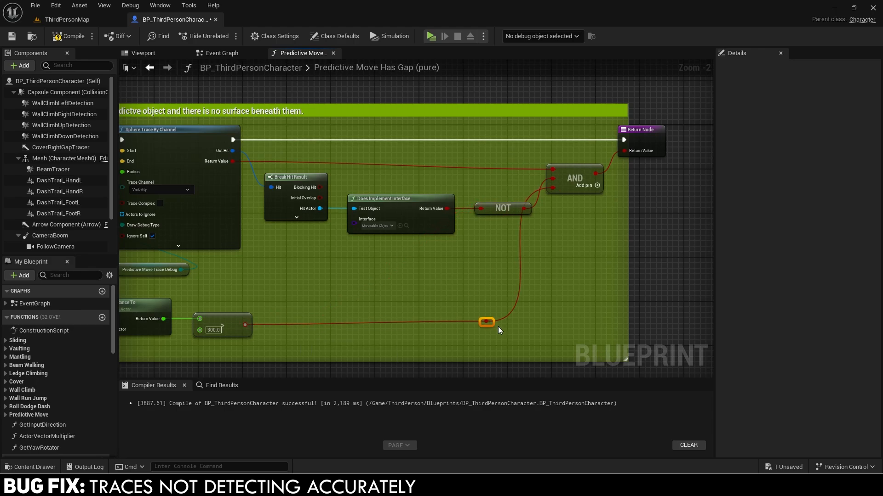
Straighten the node chain and add a reroute point on the trace result wire.
key(ctrl+z)
key(ctrl+z)
key(ctrl+z)
key(ctrl+z)
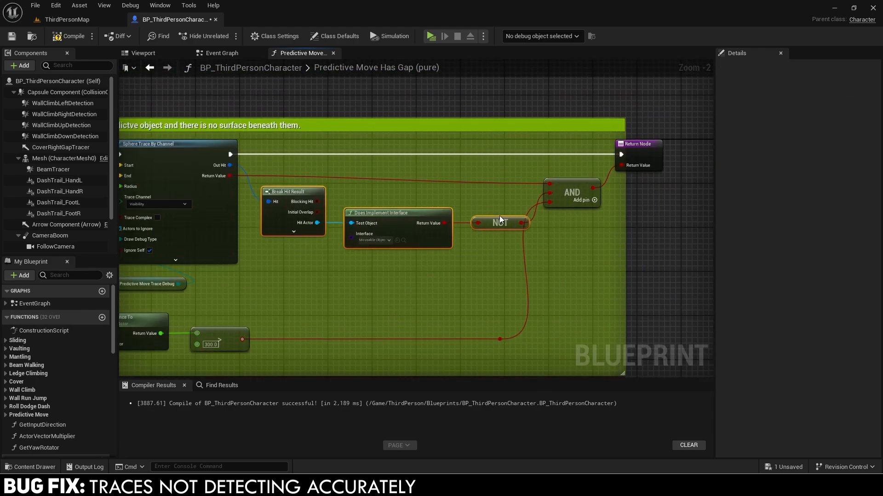
drag(499, 217, 501, 214)
drag(567, 183, 573, 205)
drag(580, 248, 293, 186)
key(q)
double_click(340, 181)
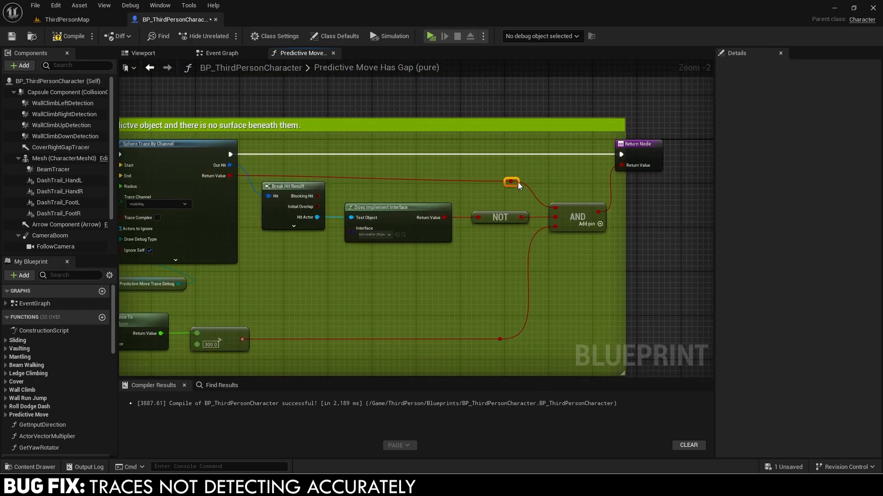
right_drag(588, 193, 532, 191)
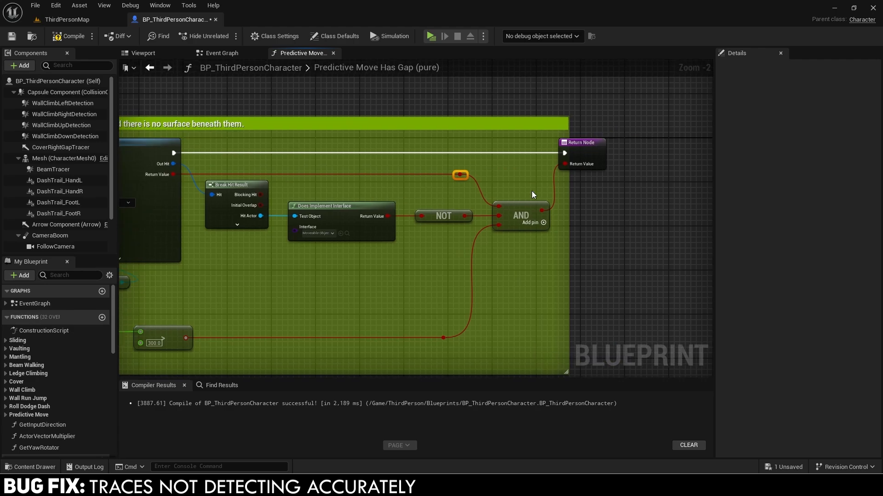
click(531, 191)
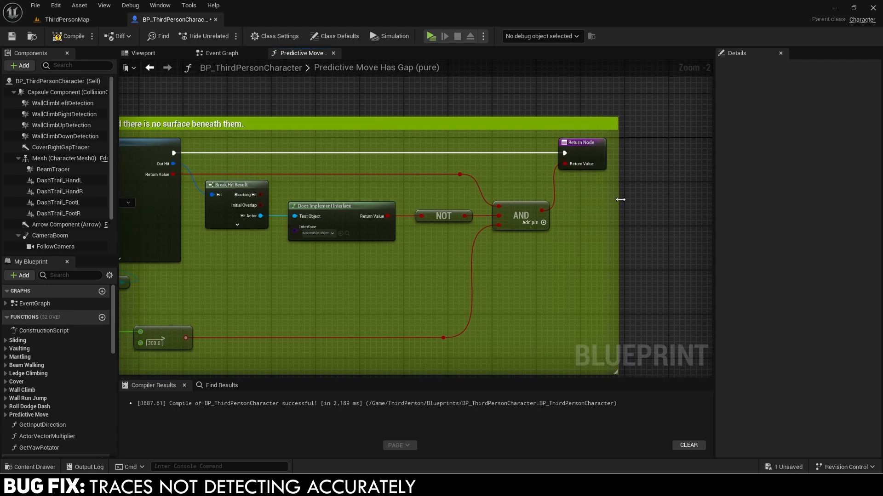
Close the Predictive Move Has Gap graph and save the character Blueprint.
scroll(617, 197, down, 4)
click(333, 53)
scroll(446, 180, down, 5)
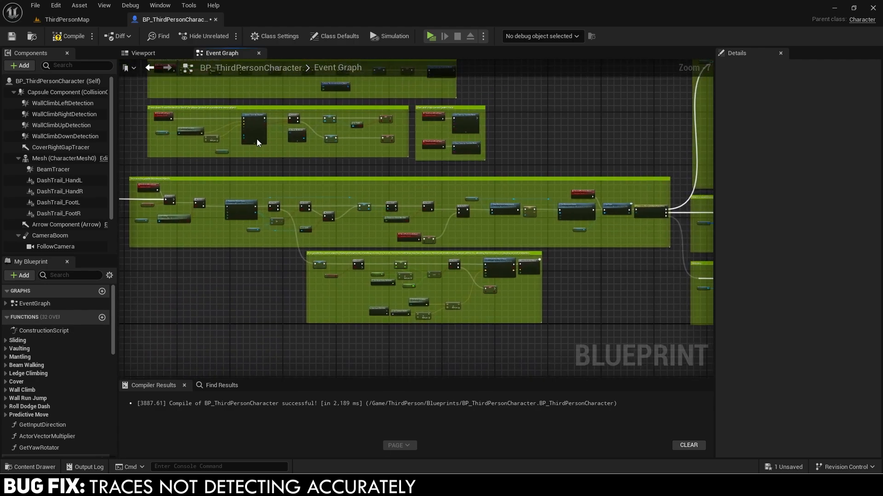
click(35, 5)
click(63, 54)
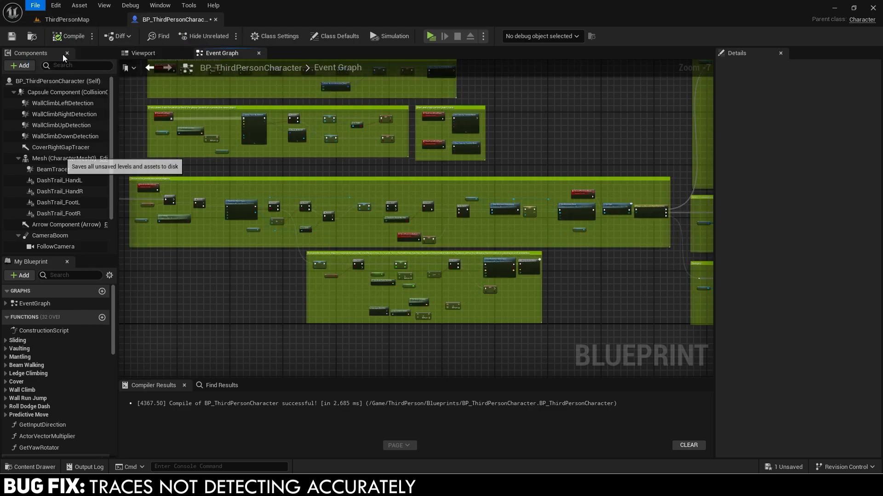
Back in ThirdPersonMap, play-test by jumping across the green cylinders, then exit with Escape.
click(84, 23)
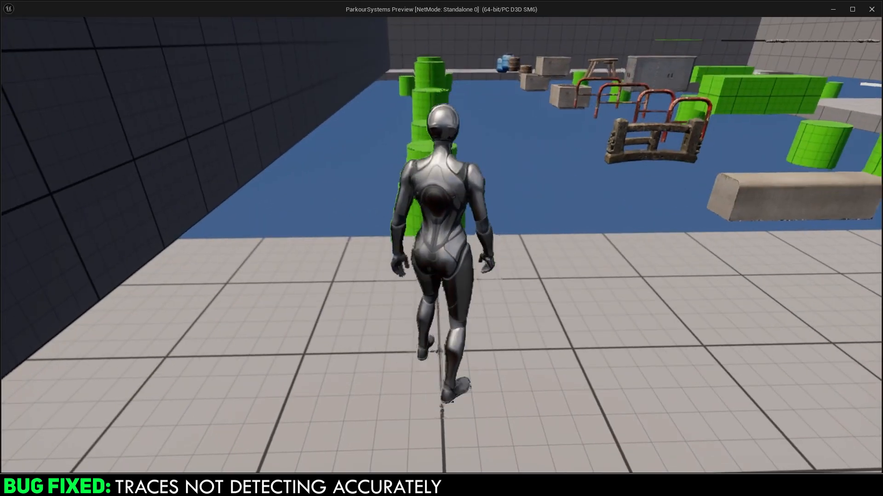
key(space)
key(space)
key(space)
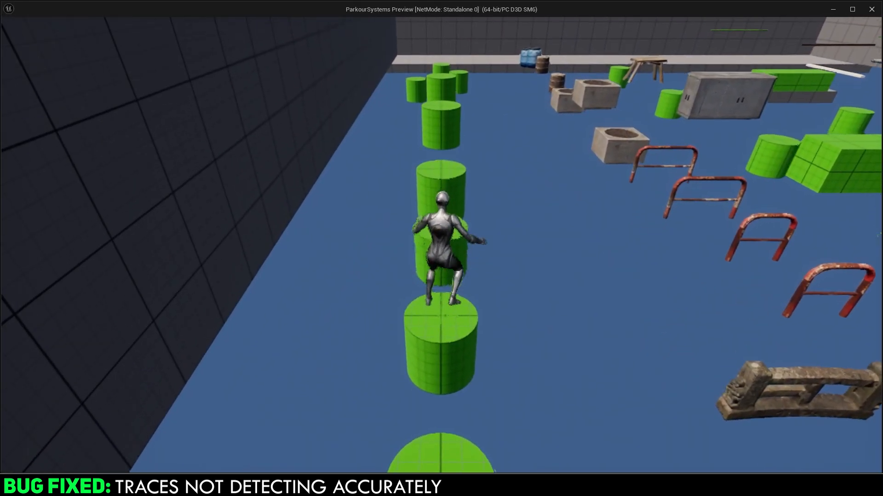
key(space)
key(space)
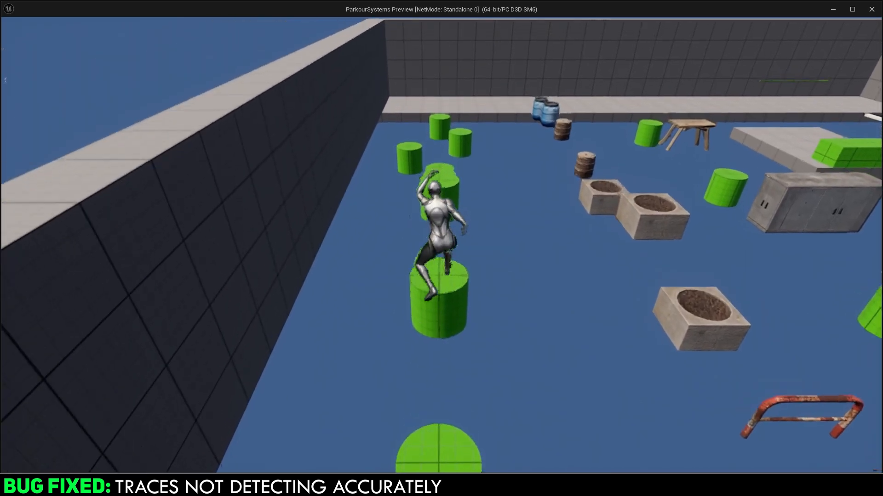
key(space)
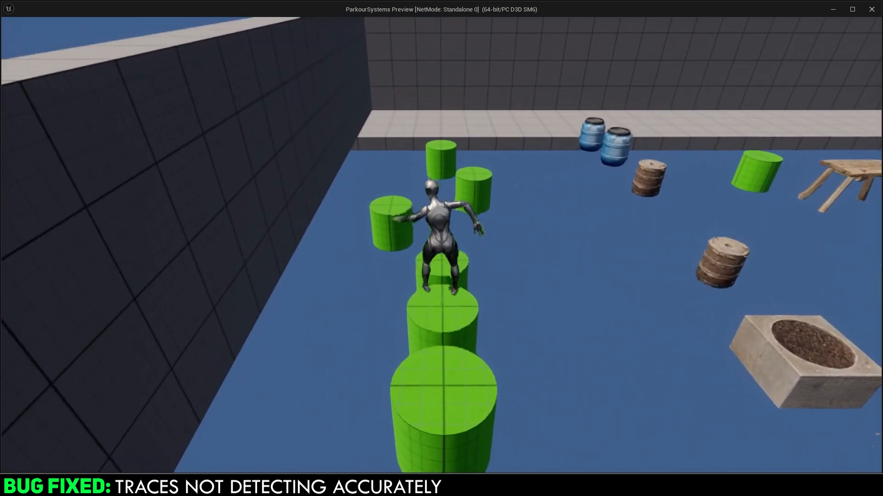
key(space)
key(space)
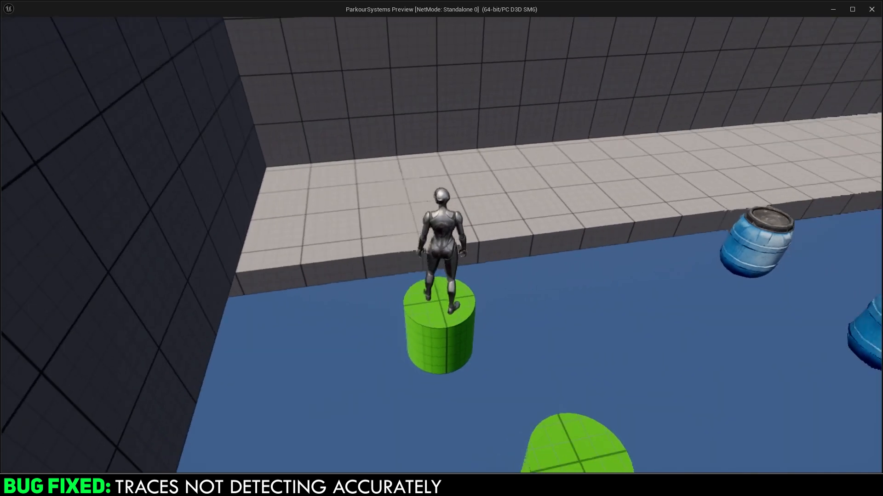
key(w)
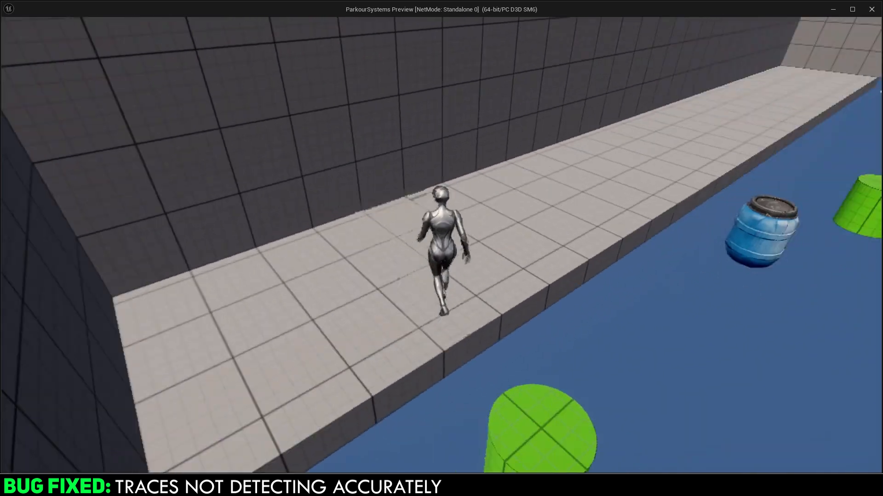
key(space)
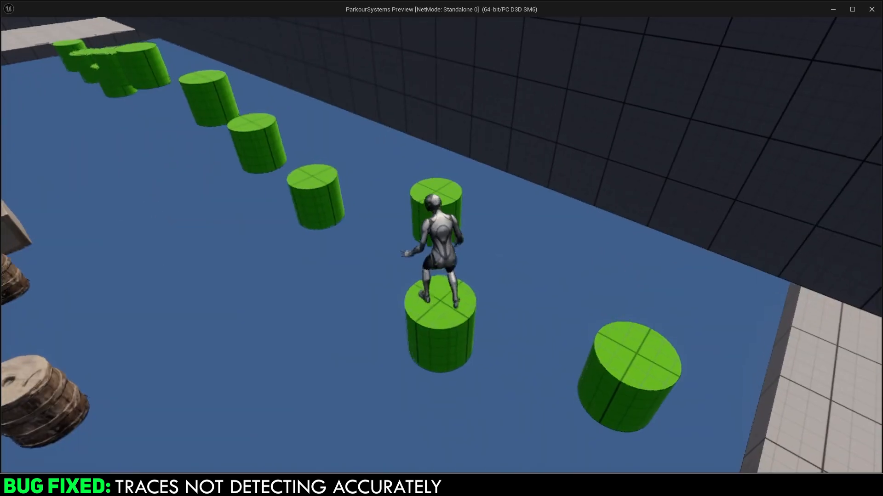
key(space)
key(space)
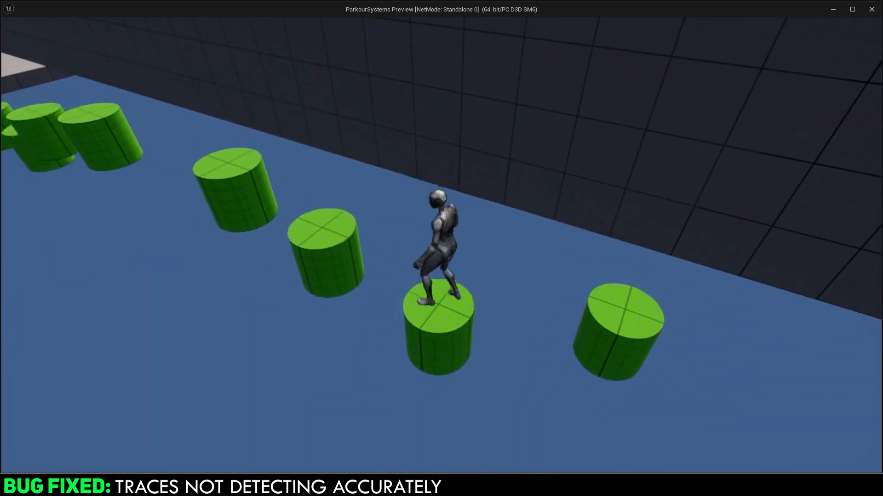
key(space)
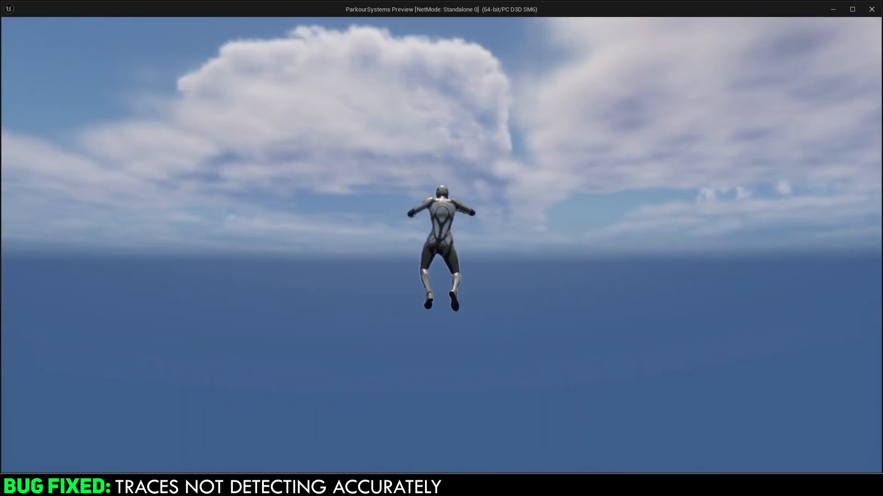
key(Escape)
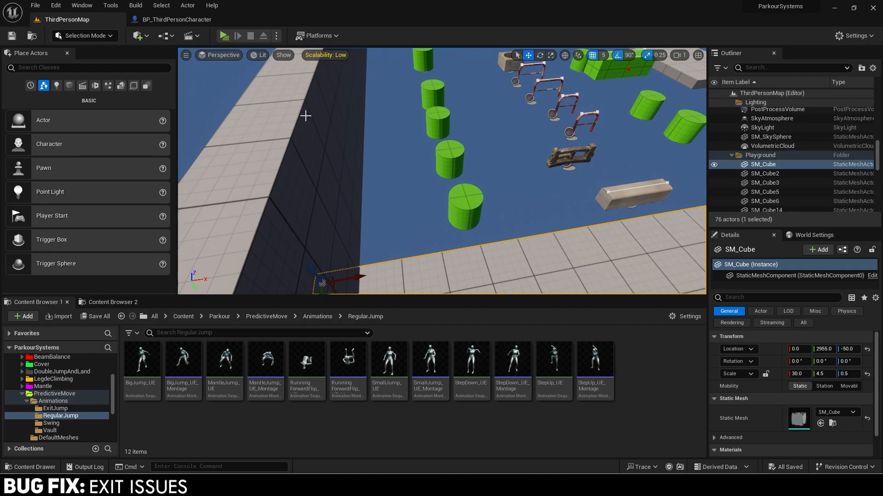
In the character's Event Graph, shift the exit nodes right to make room.
click(170, 19)
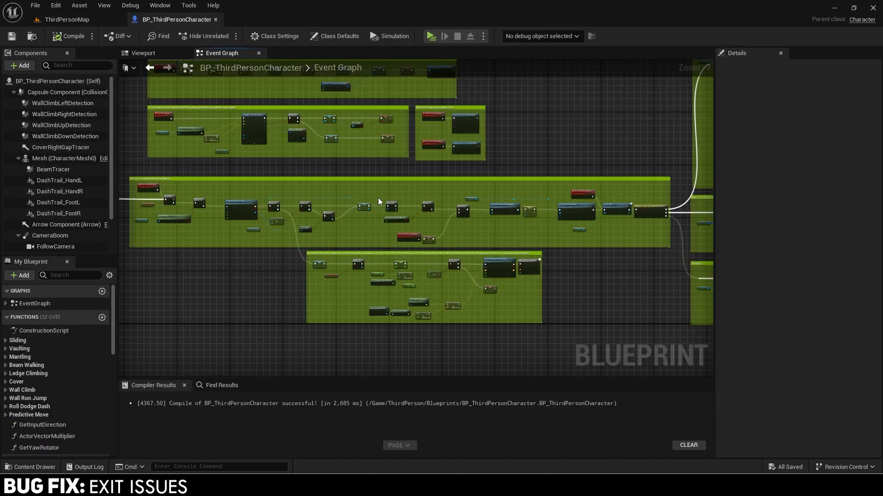
scroll(379, 201, up, 4)
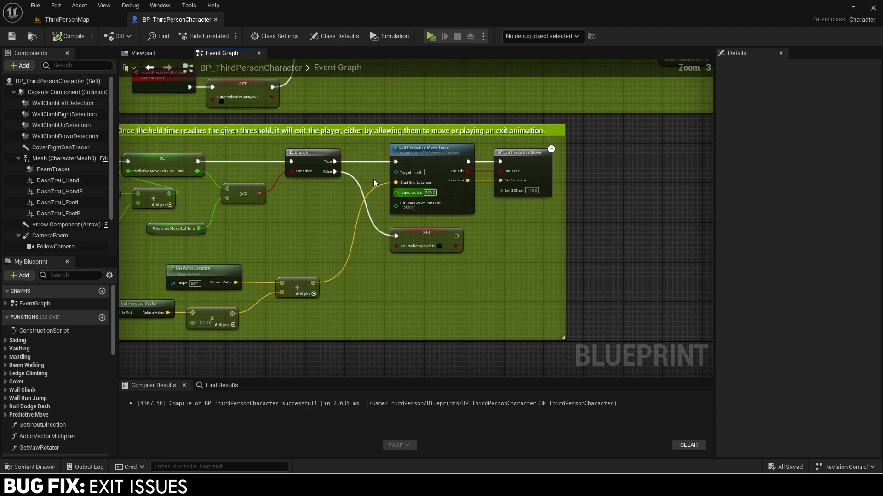
right_drag(375, 170, 518, 166)
drag(186, 264, 475, 312)
shift+drag(526, 267, 656, 158)
right_drag(655, 160, 507, 214)
drag(401, 206, 487, 207)
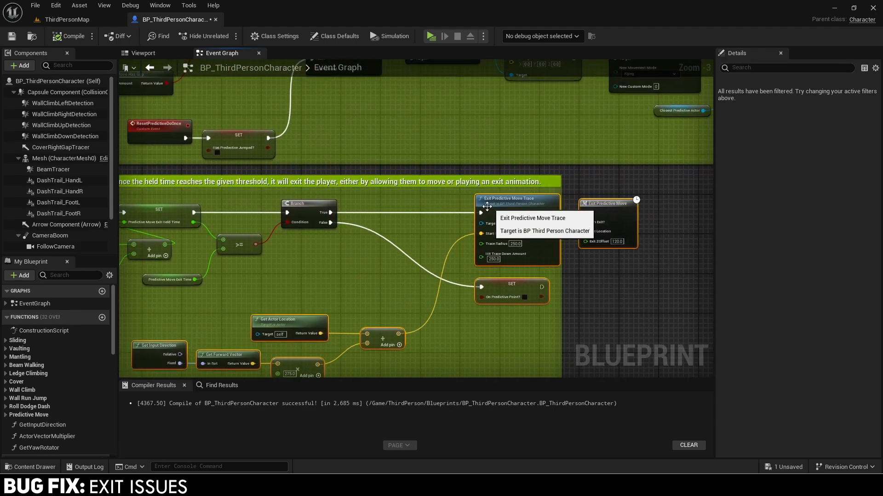
Add a Branch conditioned on Play Exit Animation before the exit trace and widen the comment.
drag(330, 213, 362, 214)
text(branch)
key(Return)
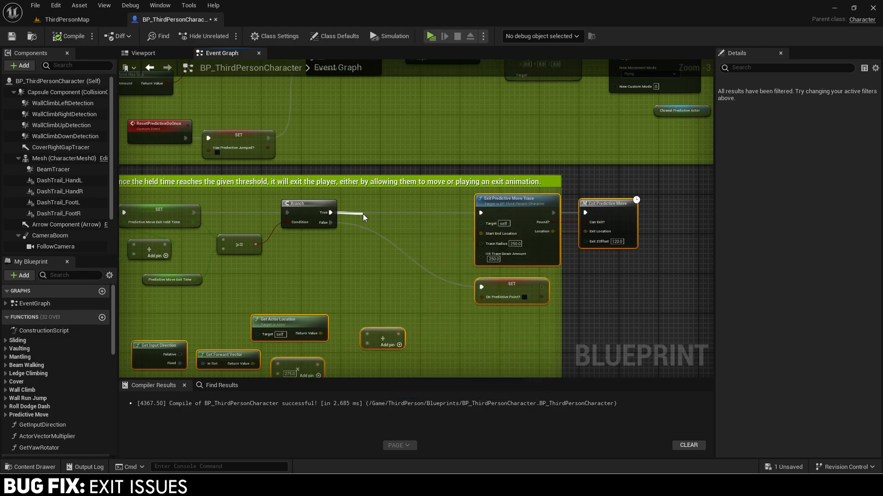
drag(372, 223, 320, 254)
text(play exit an)
key(Return)
right_drag(421, 227, 382, 203)
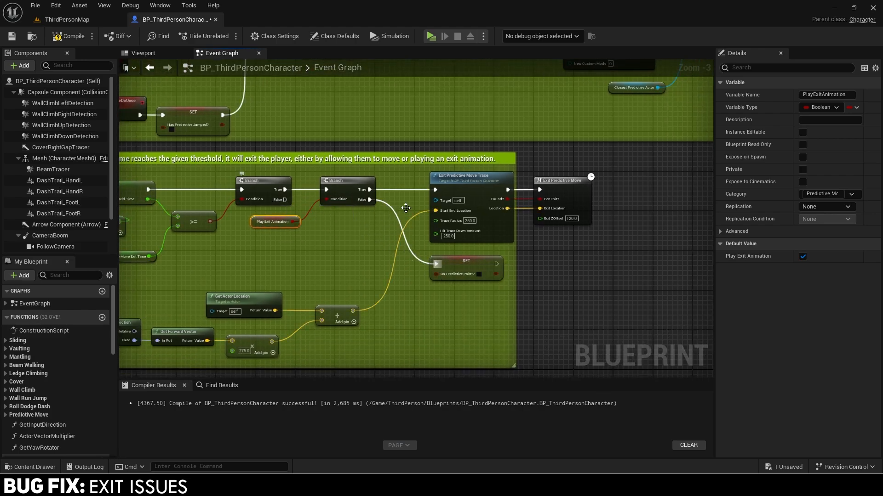
drag(514, 262, 602, 264)
right_drag(361, 226, 387, 230)
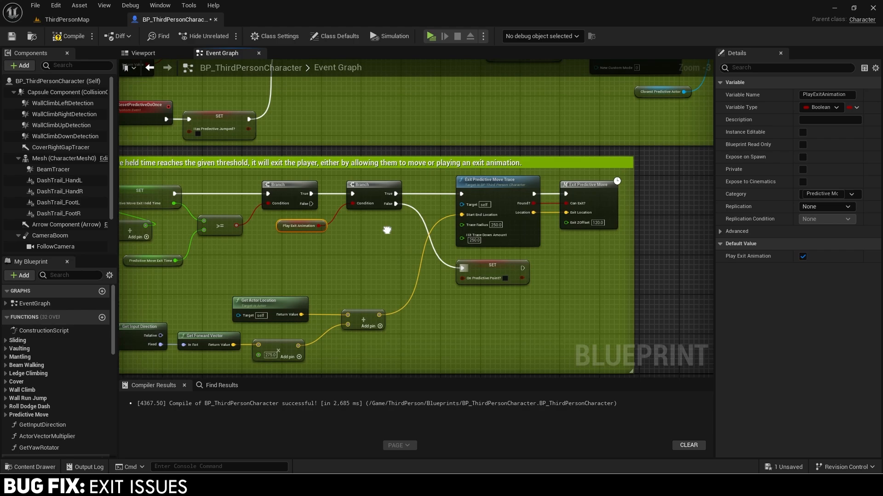
Feed Current Closest Actor through a Make Array into Exit Predictive Move Trace's Actors to Ignore.
double_click(483, 192)
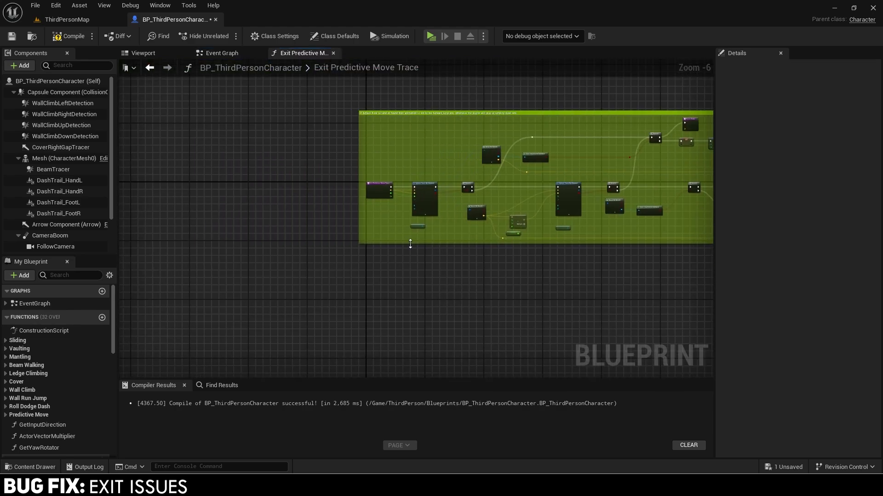
scroll(434, 178, up, 4)
scroll(434, 177, up, 1)
drag(466, 183, 431, 194)
text(make)
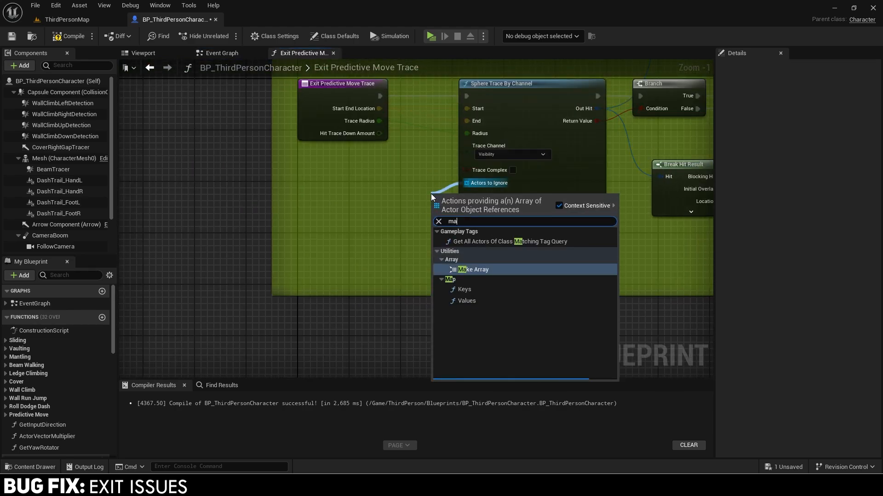
key(Return)
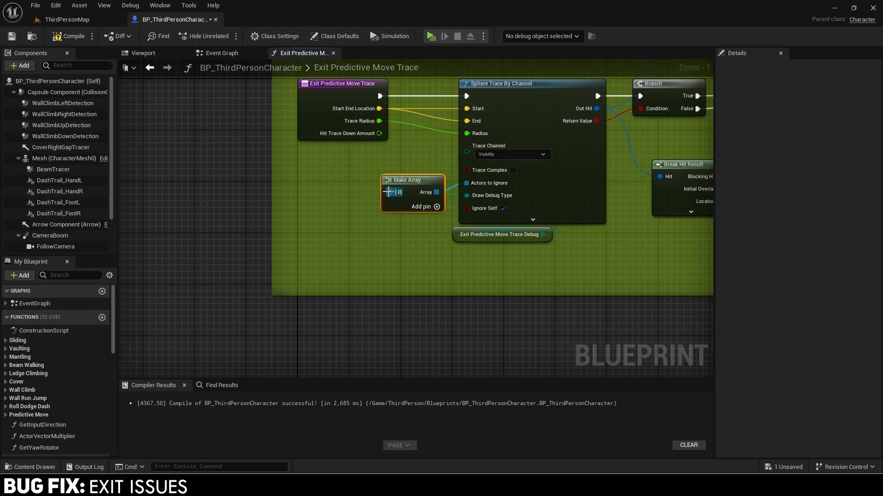
drag(389, 193, 396, 208)
text(current)
key(Return)
key(q)
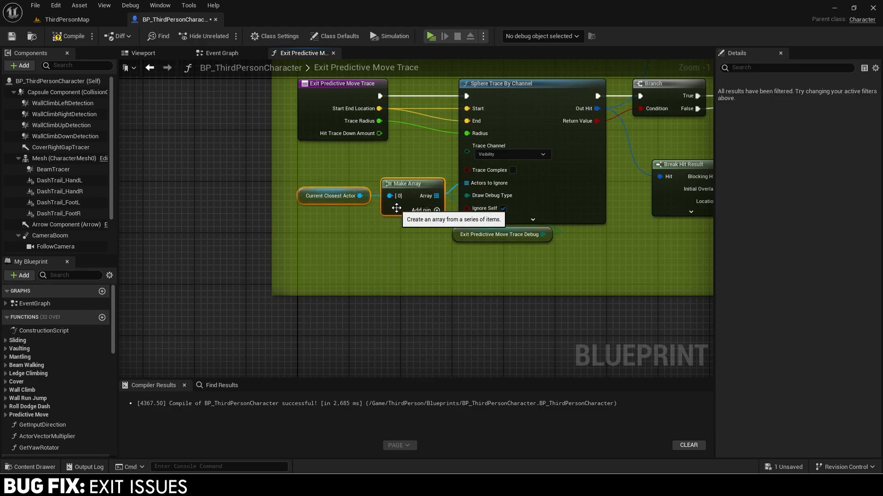
scroll(397, 208, down, 2)
click(291, 81)
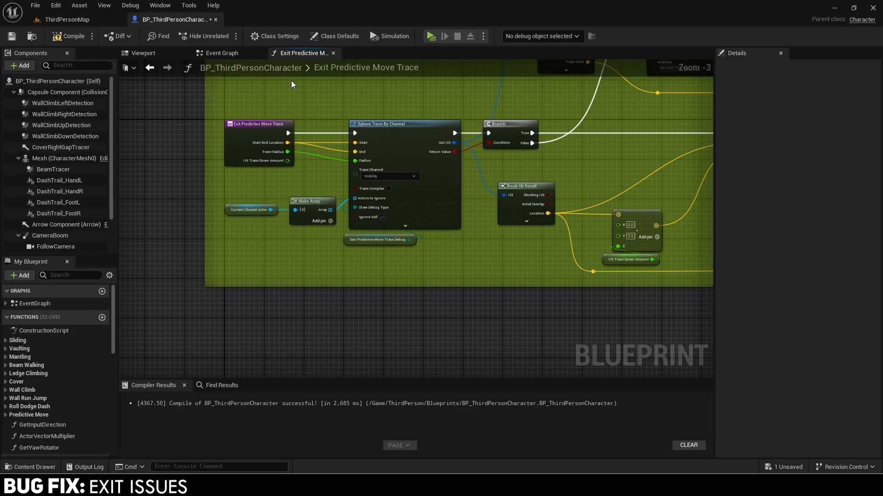
click(332, 54)
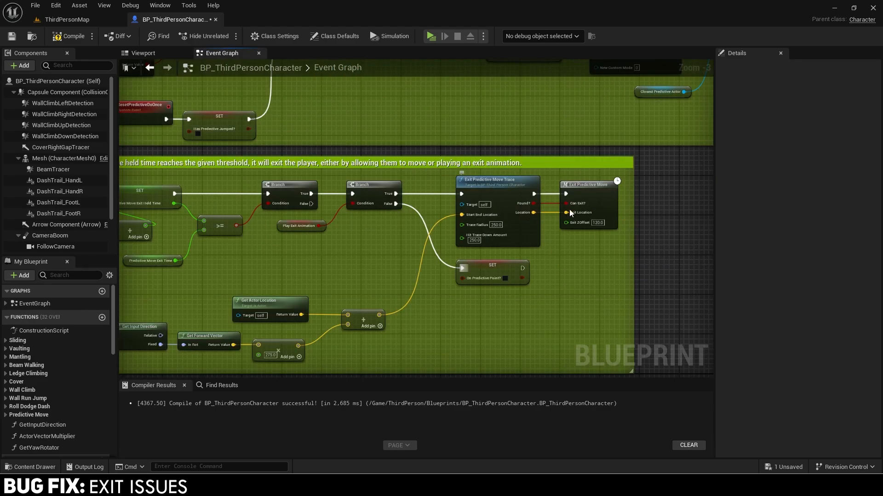
In the Exit Predictive Move macro, shift the first nodes left and extend the comment over them.
double_click(590, 194)
scroll(290, 202, up, 2)
right_drag(286, 202, 396, 216)
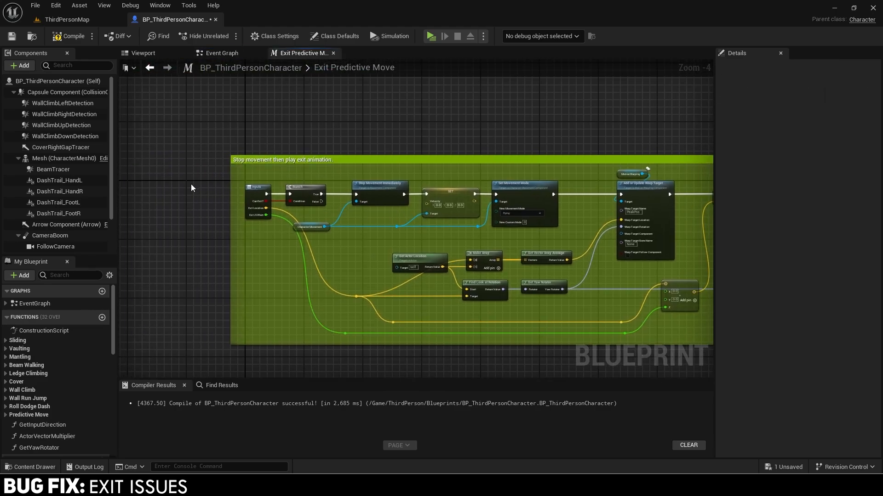
drag(478, 231, 550, 234)
key(Left)
key(Left)
key(Left)
key(Left)
key(Left)
drag(229, 179, 186, 178)
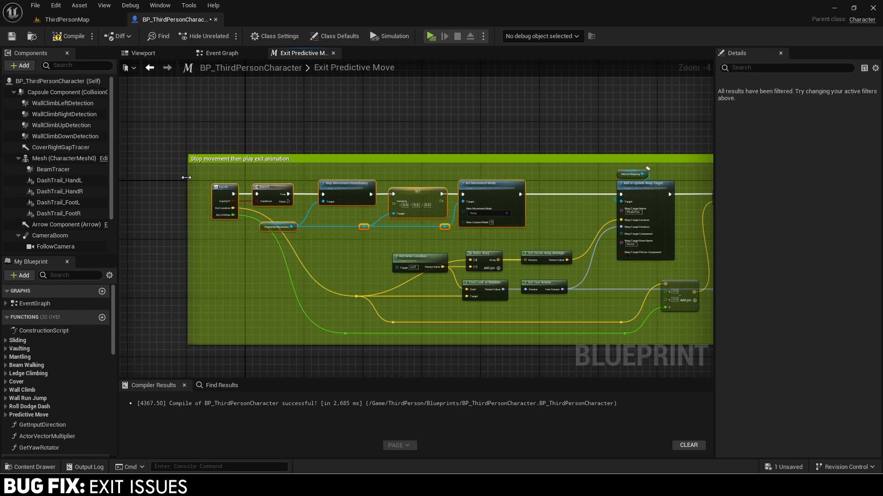
right_drag(471, 210, 353, 224)
right_drag(412, 219, 454, 216)
scroll(454, 216, up, 2)
scroll(454, 216, up, 1)
scroll(81, 371, down, 6)
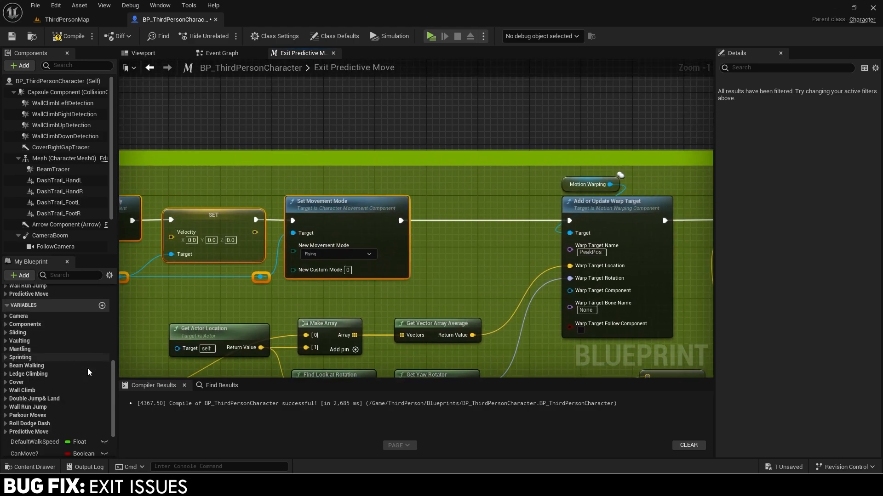
scroll(31, 403, down, 1)
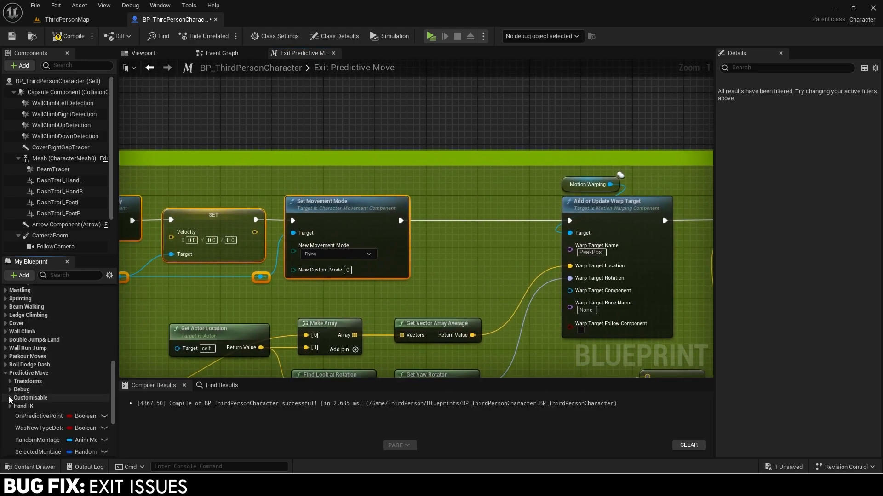
Add a SET Predictive Move Exit Held Time to 0.0 after Set Movement Mode and straighten the row.
click(10, 398)
scroll(50, 415, down, 1)
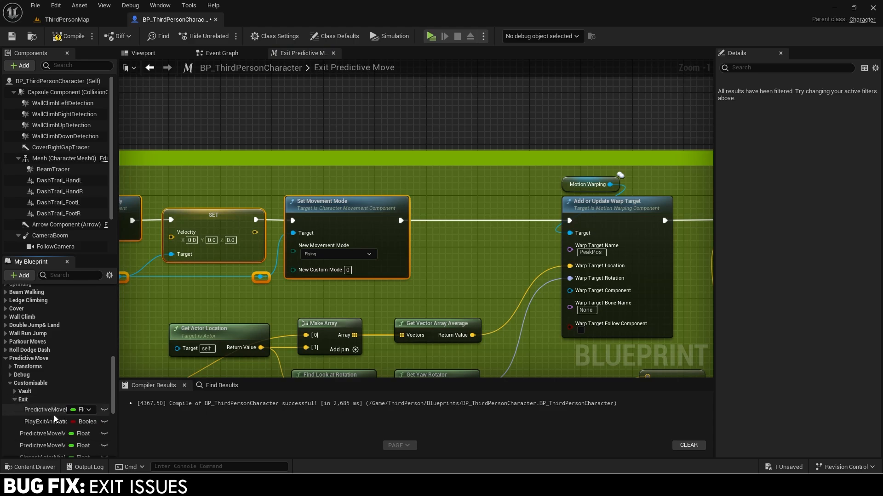
scroll(16, 395, down, 11)
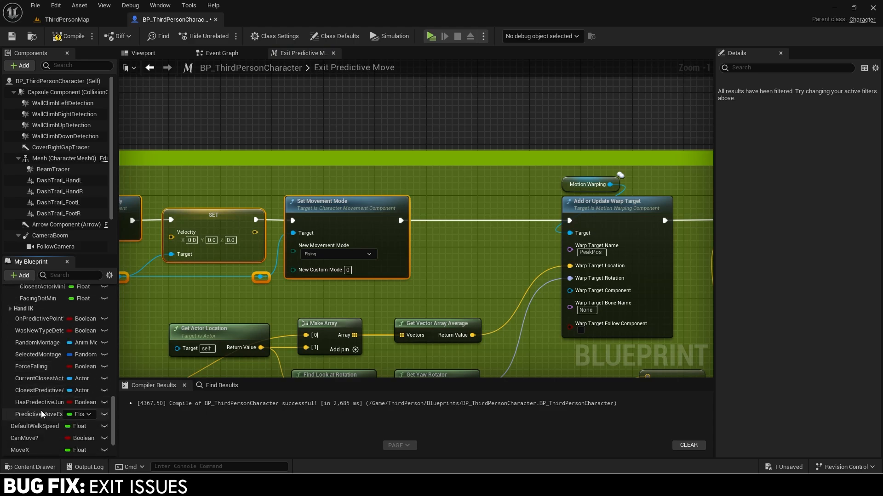
drag(40, 411, 390, 222)
drag(455, 223, 506, 230)
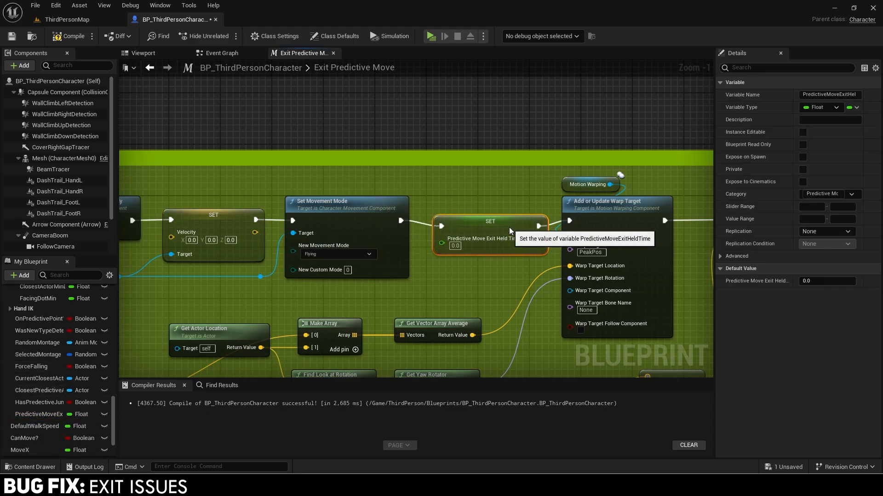
scroll(261, 253, down, 2)
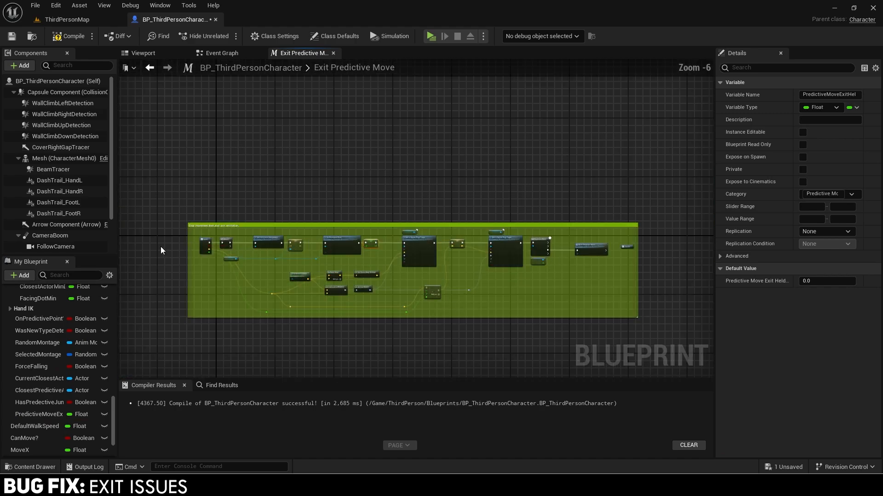
drag(644, 247, 647, 247)
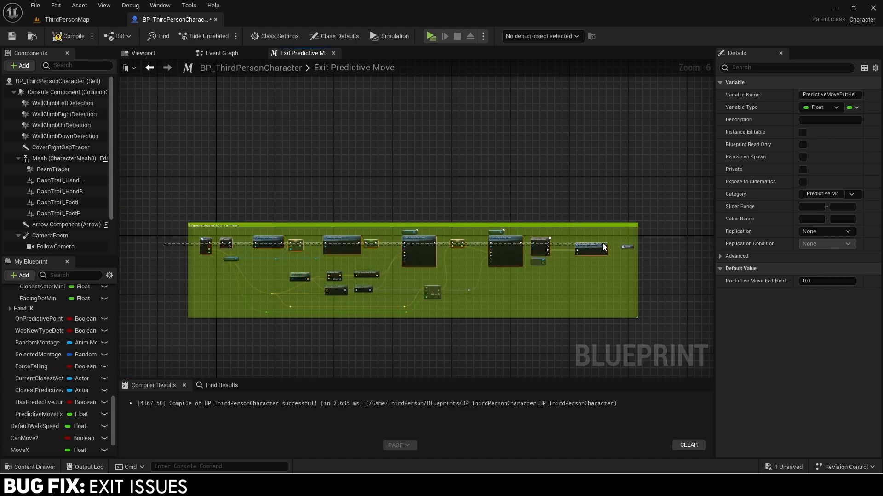
key(q)
scroll(366, 251, up, 1)
scroll(365, 251, up, 2)
click(399, 250)
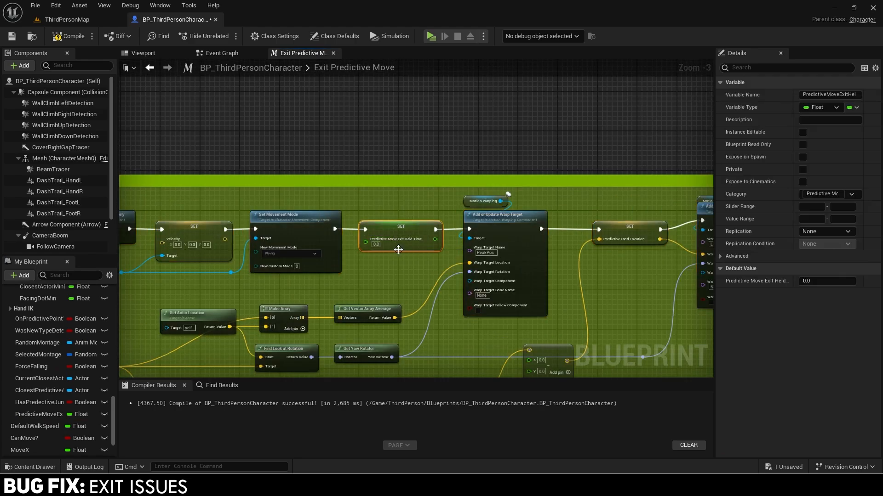
click(331, 53)
Wire IA_Move's Canceled output into the SET Predictive Move Exit Held Time node.
scroll(324, 145, down, 8)
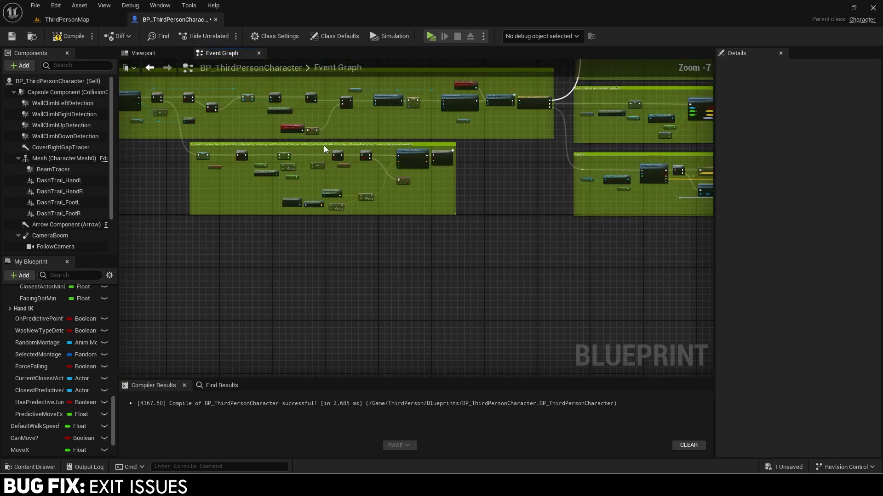
right_drag(412, 187, 674, 212)
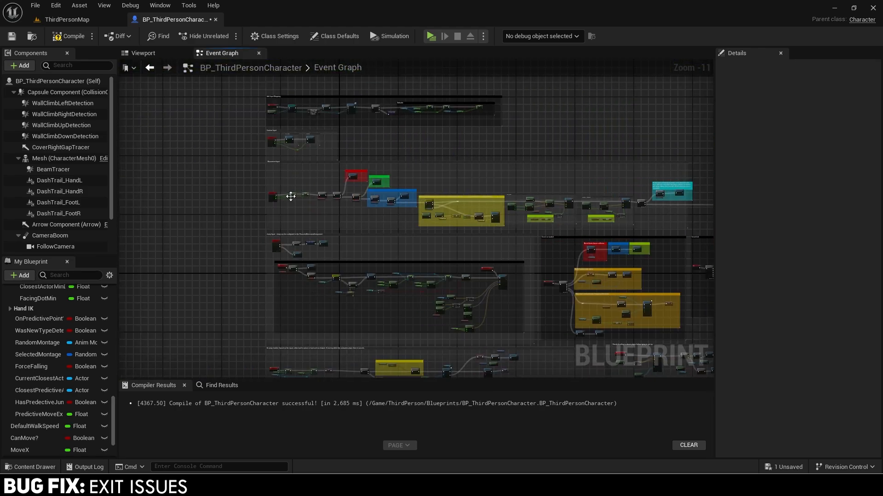
scroll(272, 195, up, 9)
click(344, 224)
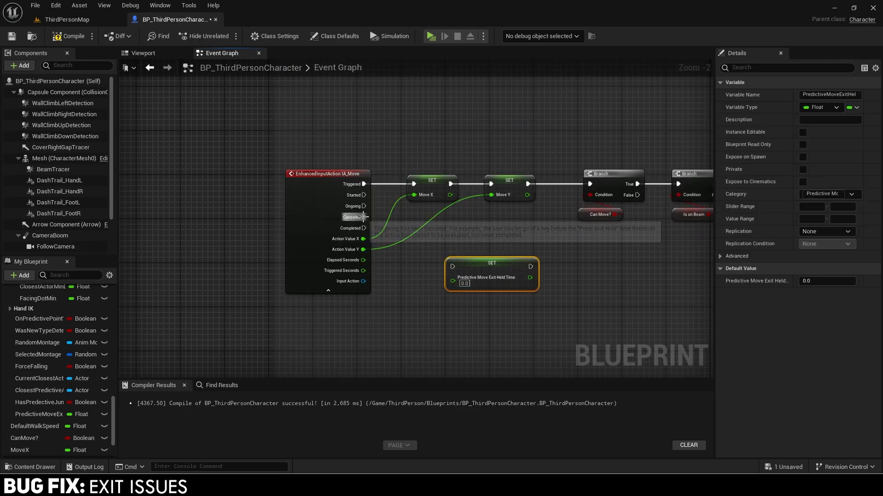
drag(363, 217, 436, 256)
click(332, 289)
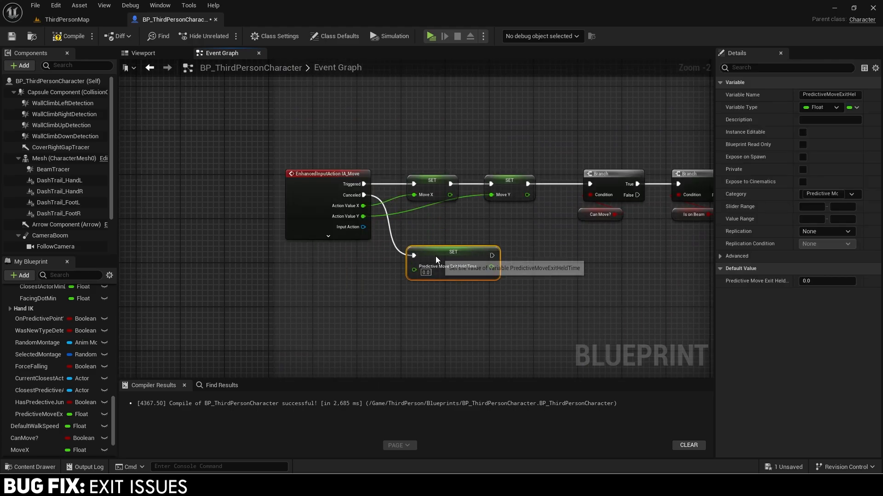
Wrap the held-time setter in a new comment and give it the lime colour.
key(c)
scroll(400, 245, down, 7)
right_drag(505, 215, 402, 205)
click(629, 226)
shift+right_click(758, 121)
scroll(291, 205, up, 6)
shift+click(404, 211)
click(520, 203)
click(441, 212)
shift+click(764, 120)
scroll(643, 225, down, 8)
right_drag(644, 226, 294, 258)
Compile the character blueprint and save all changed assets.
click(69, 35)
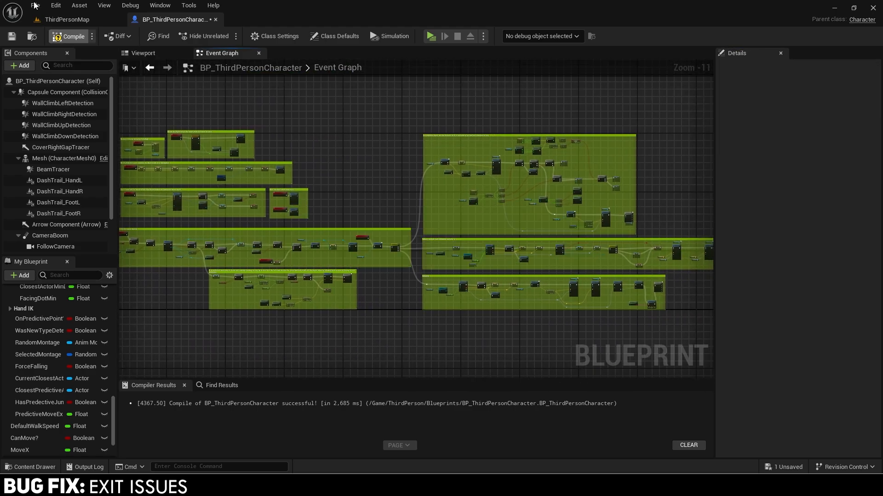
click(36, 5)
click(54, 60)
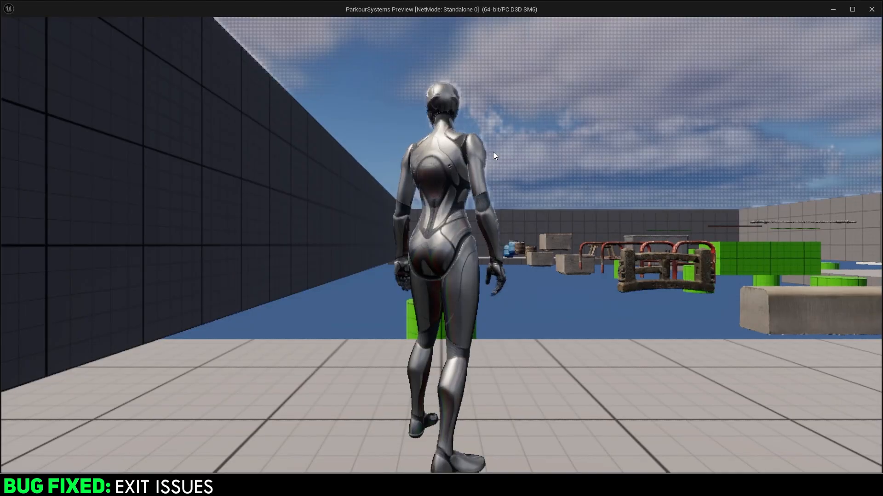
Walk the character to the green cylinders and jump on and off them to test the exit.
key(w)
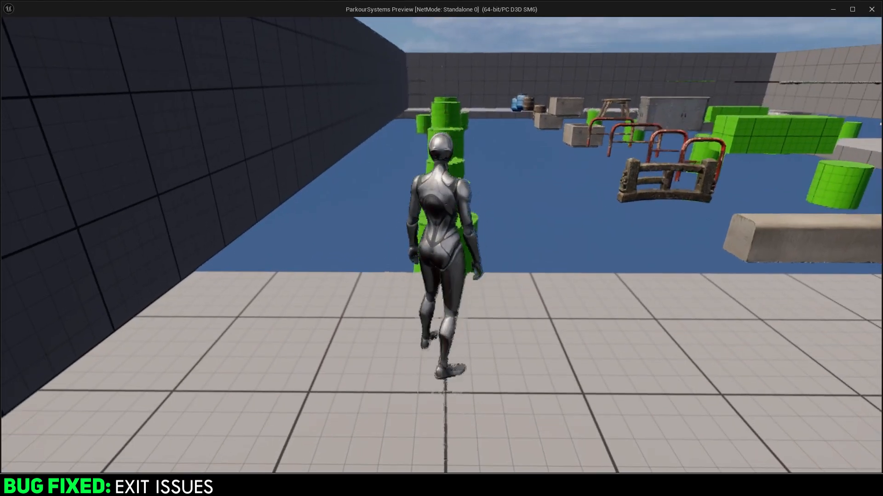
key(space)
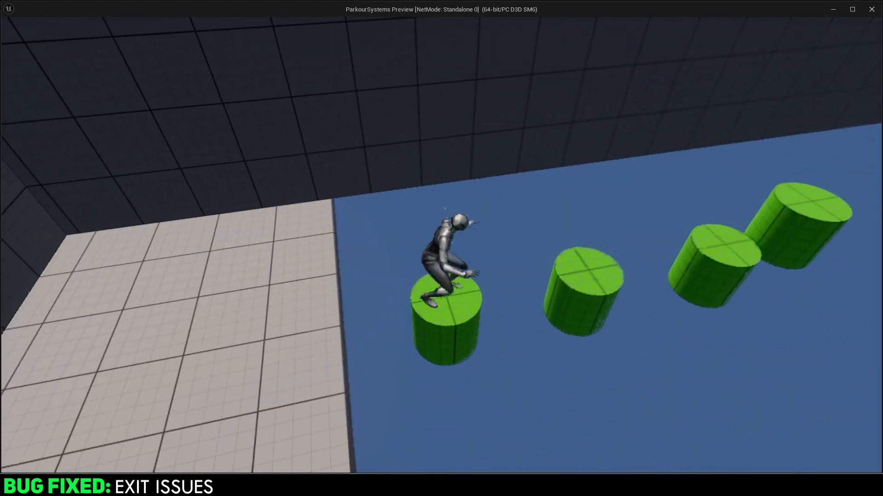
key(space)
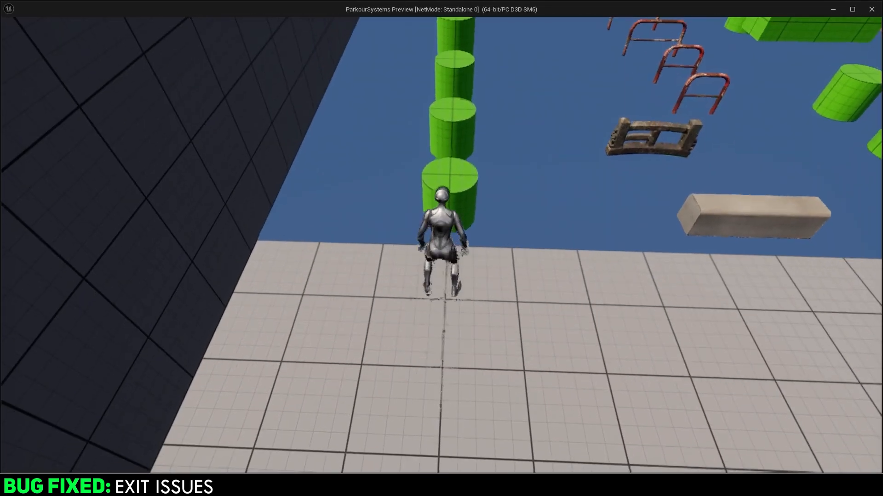
key(space)
key(space)
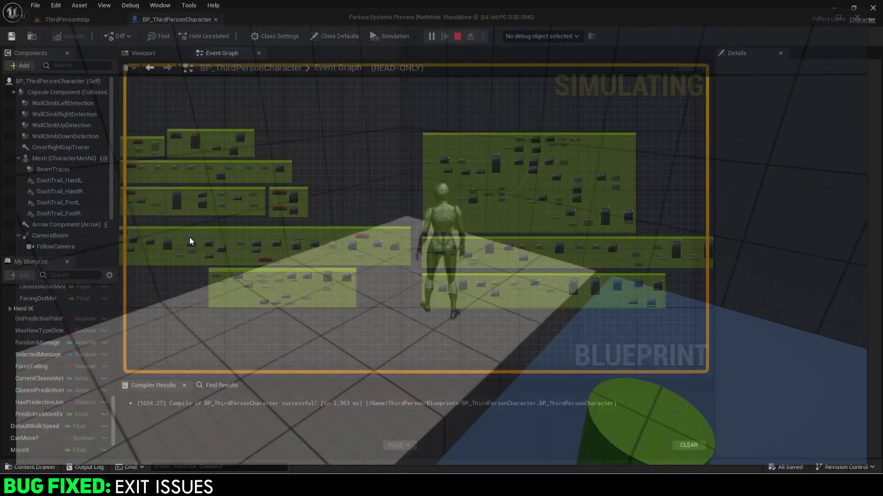
right_drag(324, 268, 390, 232)
scroll(362, 249, up, 8)
Select Play Exit Animation, run a standalone cylinder test, recompile, and return to ThirdPersonMap.
click(324, 236)
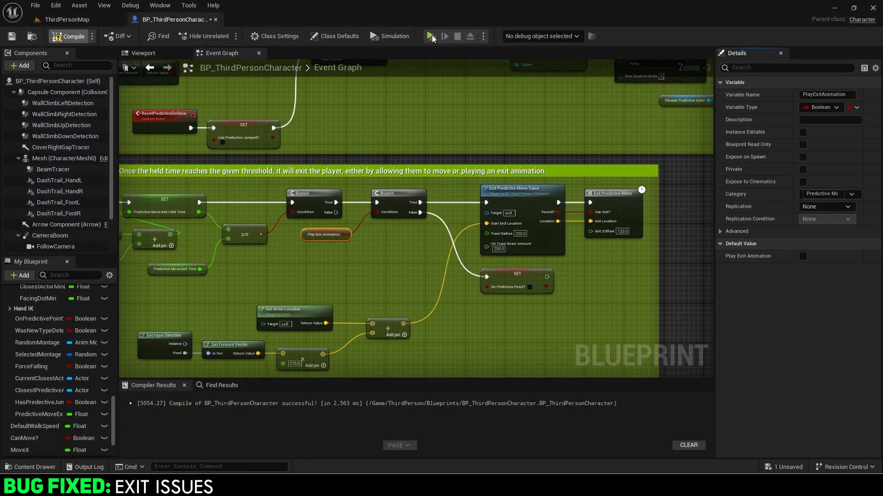
click(430, 37)
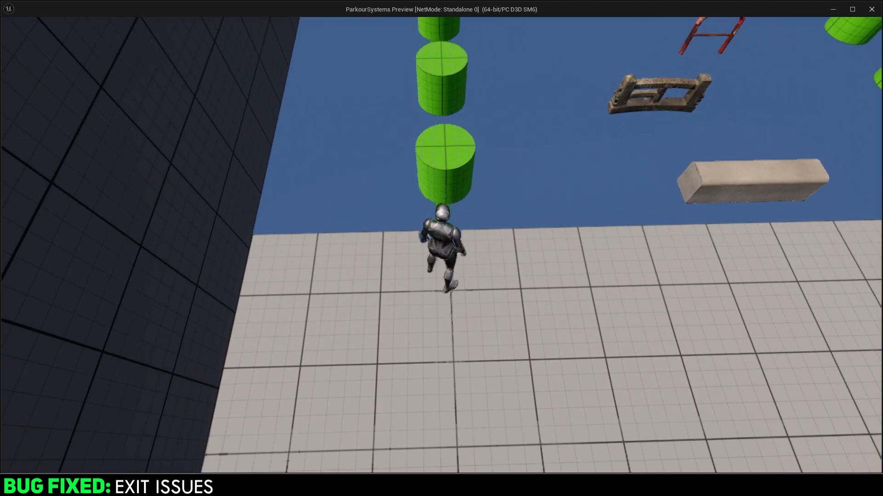
key(space)
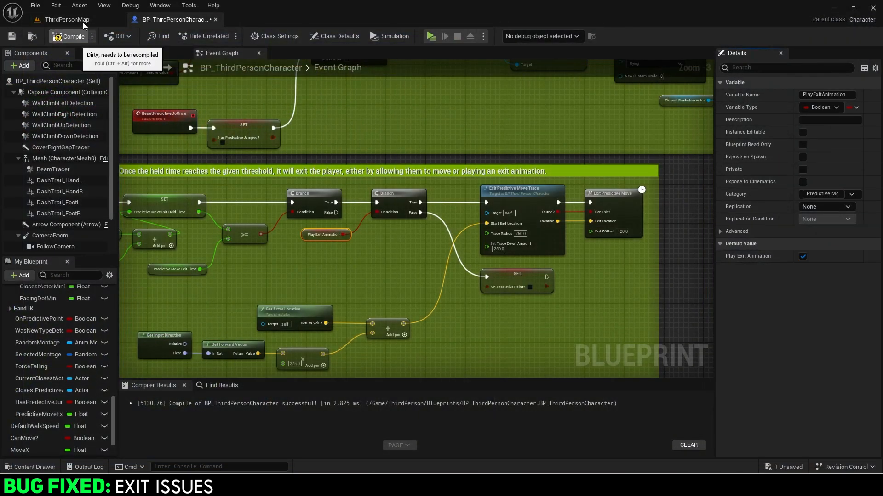
key(F7)
click(83, 21)
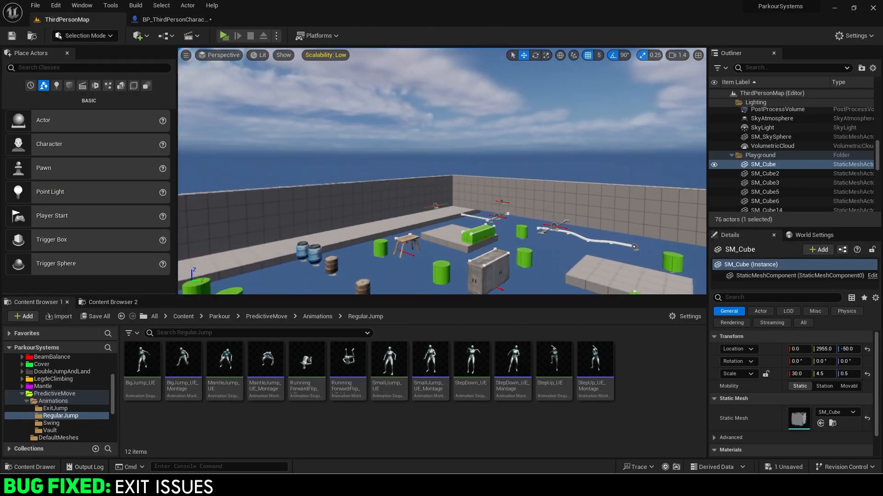
Play from the viewport camera's corner location and leap from the swing bar onto the block.
key(w)
right_drag(441, 171, 520, 191)
click(275, 35)
click(324, 183)
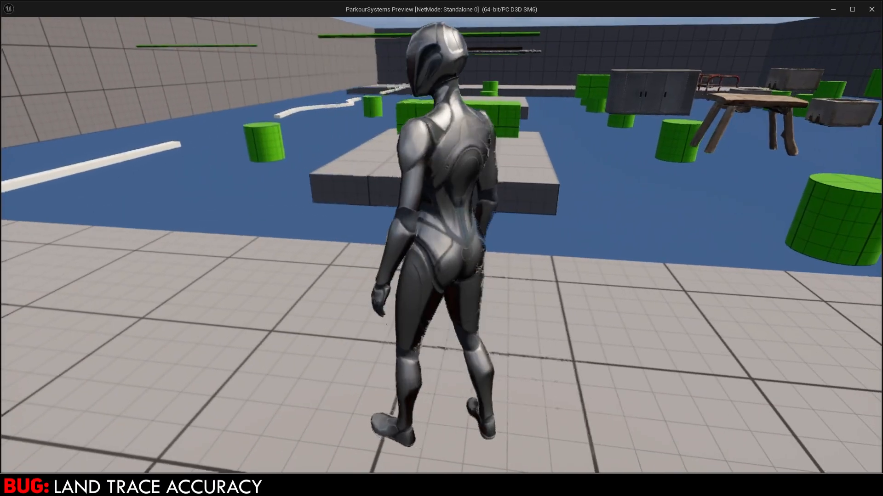
key(space)
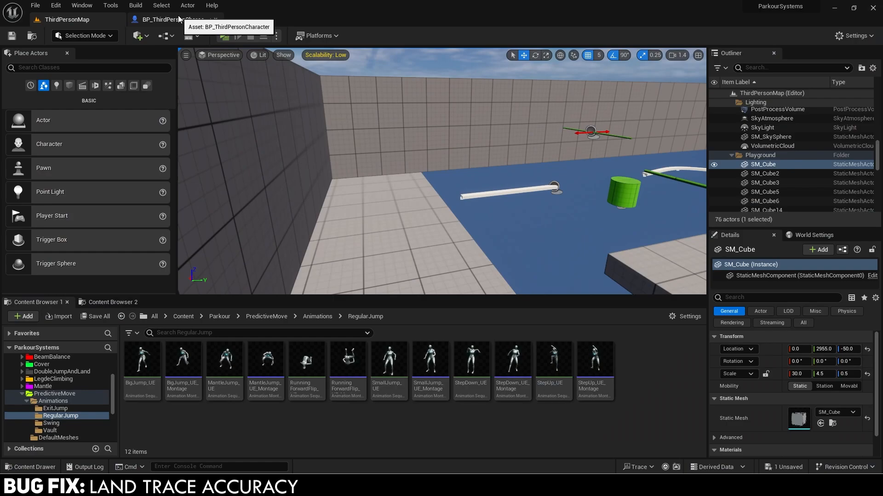
Open the Predictive Move Land Trace function and delete its SET Closest Predictive Actor node.
click(179, 19)
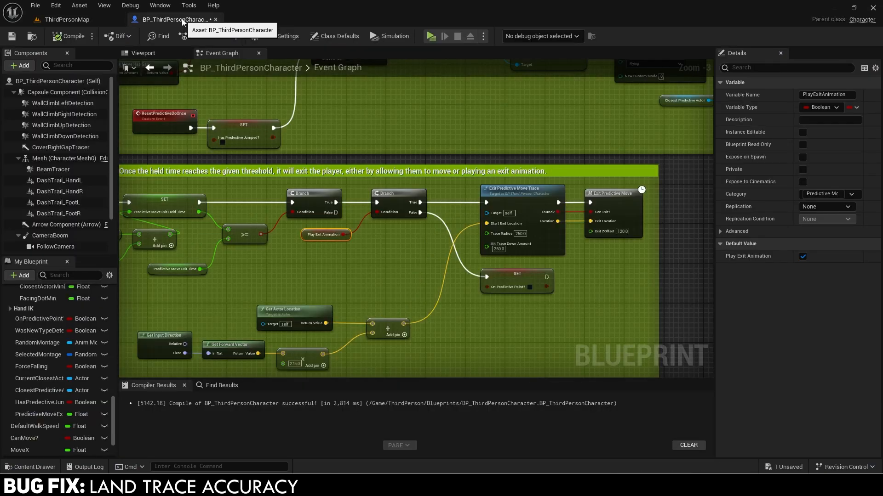
scroll(269, 238, down, 5)
click(272, 242)
right_drag(274, 244, 237, 222)
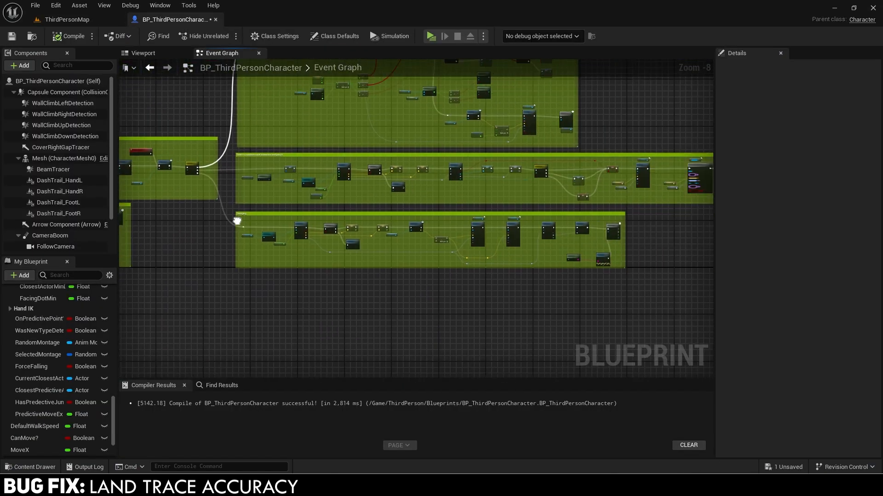
scroll(548, 235, up, 5)
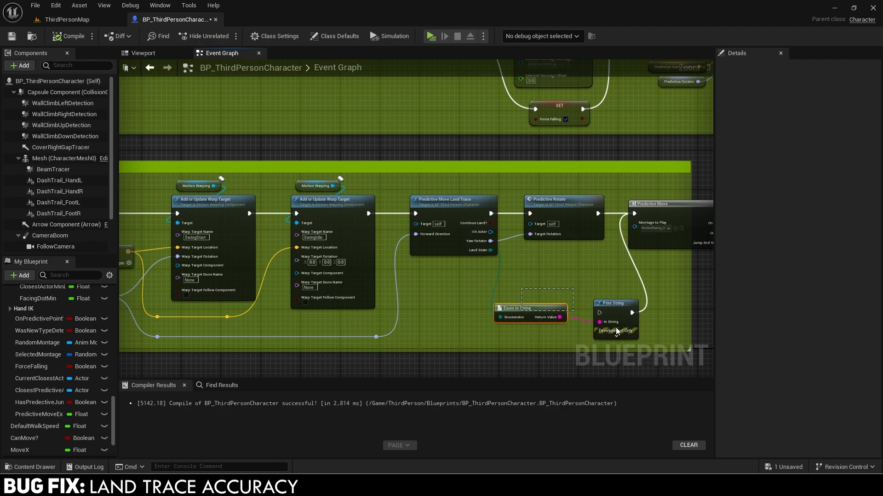
scroll(449, 237, up, 1)
click(454, 208)
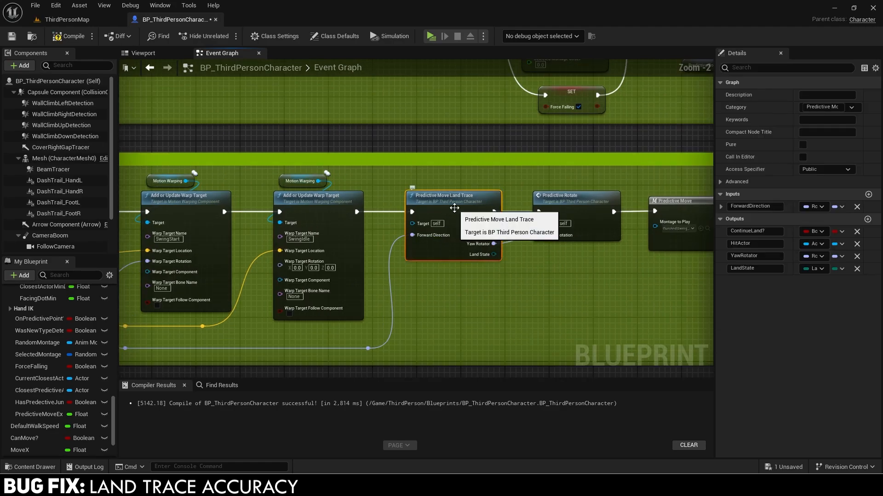
double_click(454, 208)
scroll(543, 231, up, 5)
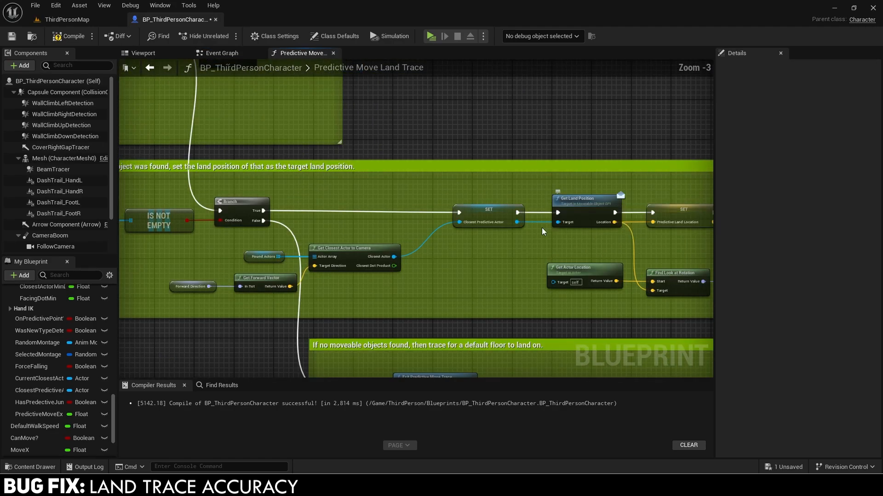
mouse_move(543, 231)
right_down()
mouse_move(471, 290)
mouse_move(537, 246)
right_up()
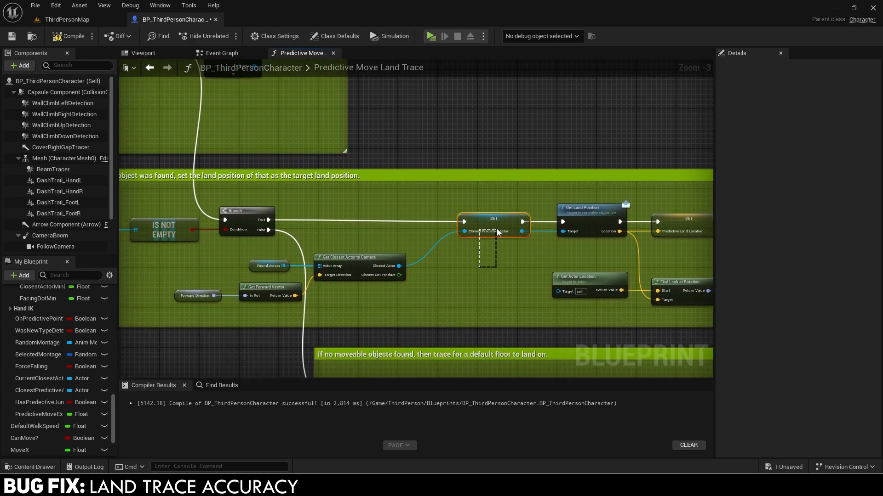
drag(497, 229, 497, 230)
key(Delete)
Feed Branch True and the closest actor into Get Land Position, then add a Branch after it.
right_drag(578, 215, 556, 222)
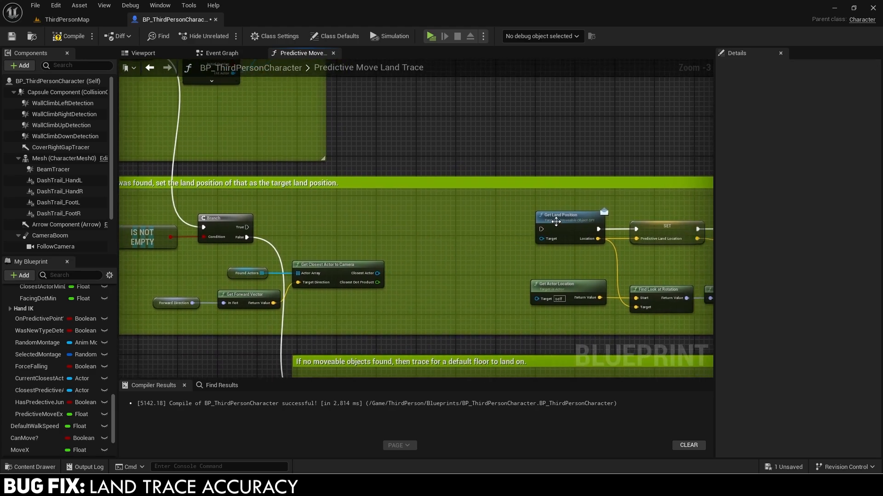
drag(556, 222, 446, 222)
drag(247, 227, 379, 275)
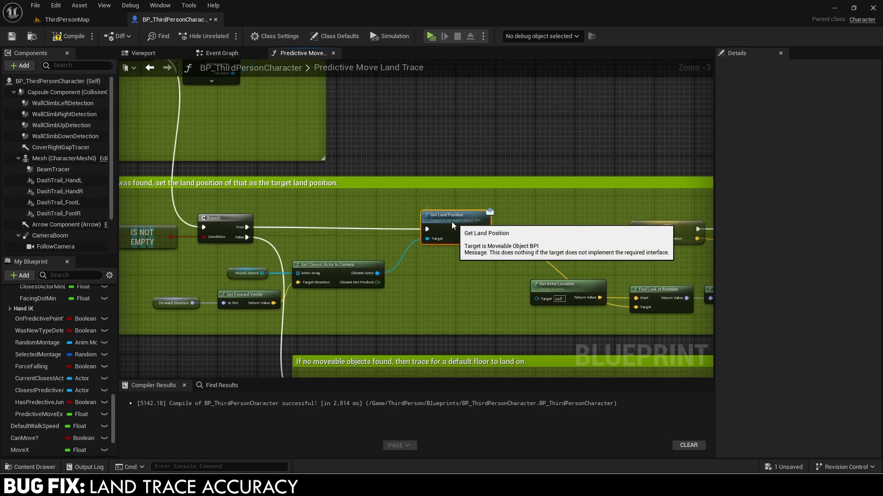
right_drag(523, 234, 409, 214)
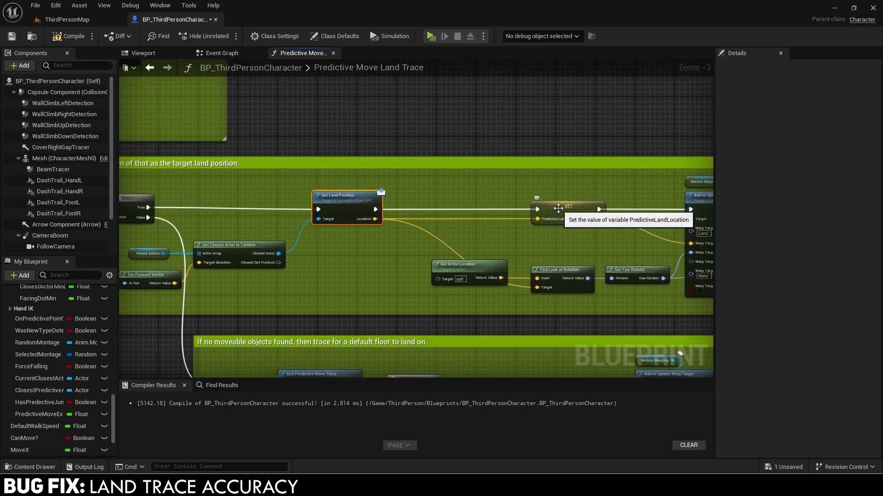
drag(558, 208, 598, 211)
click(430, 205)
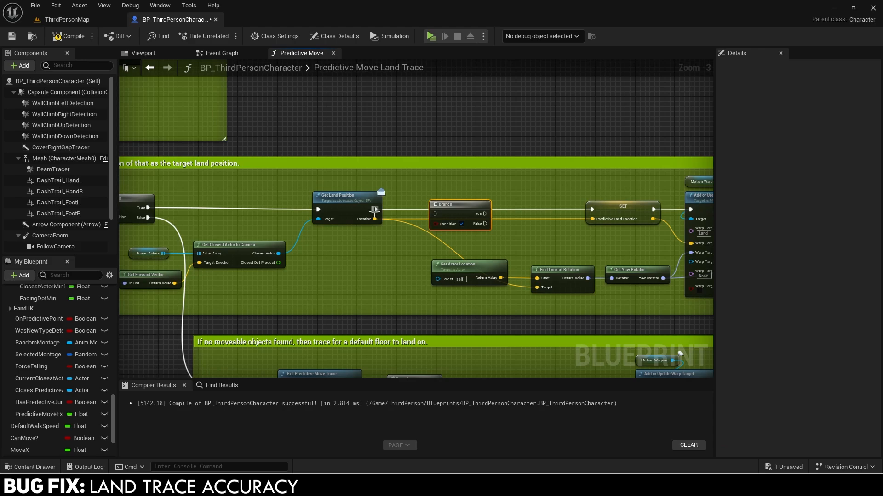
drag(375, 209, 437, 215)
scroll(448, 194, down, 2)
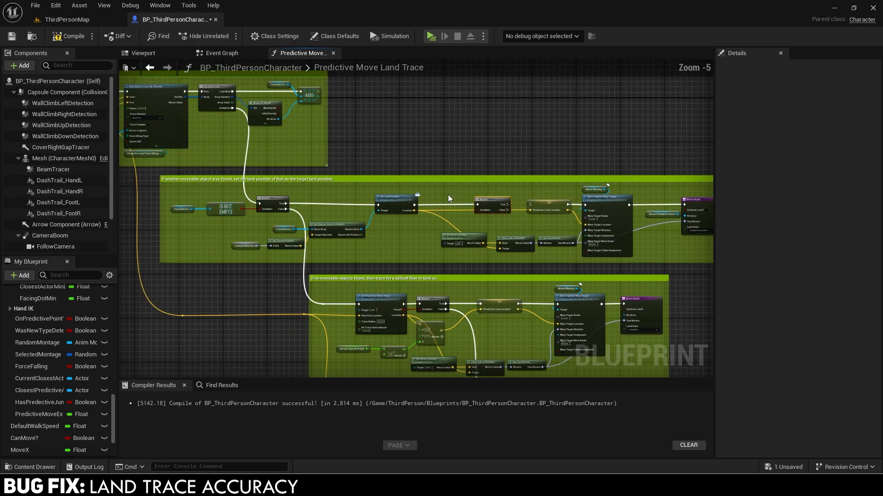
drag(722, 246, 723, 247)
drag(358, 206, 425, 205)
right_drag(379, 205, 434, 201)
scroll(404, 210, up, 3)
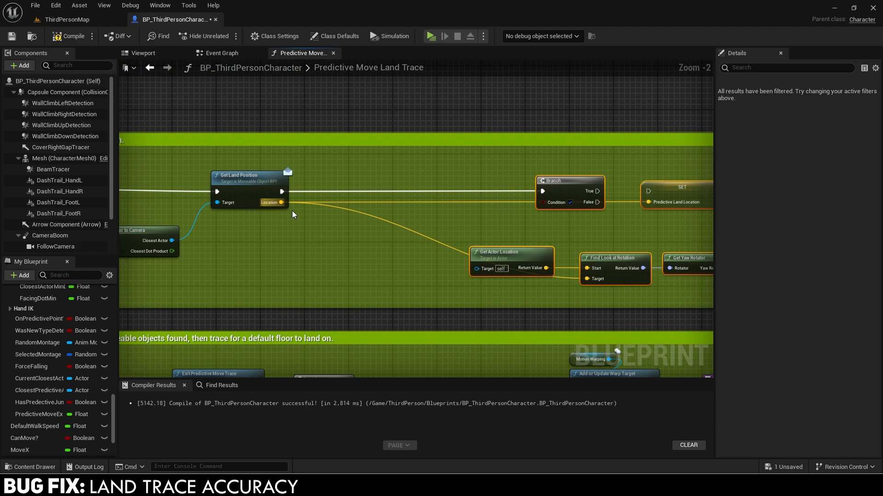
Add a Distance (Vector) node between the land Location and Closest Predictive Actor's Get Actor Location.
drag(281, 203, 317, 224)
text(distance)
key(Return)
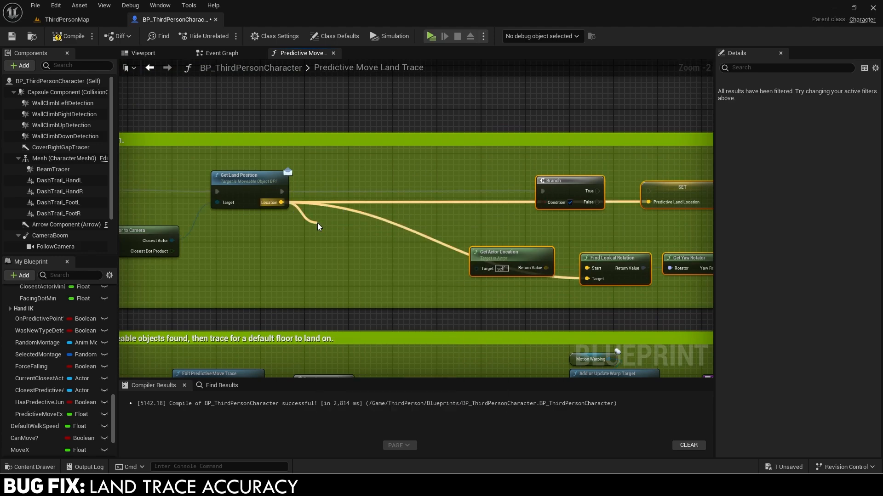
right_drag(317, 224, 390, 235)
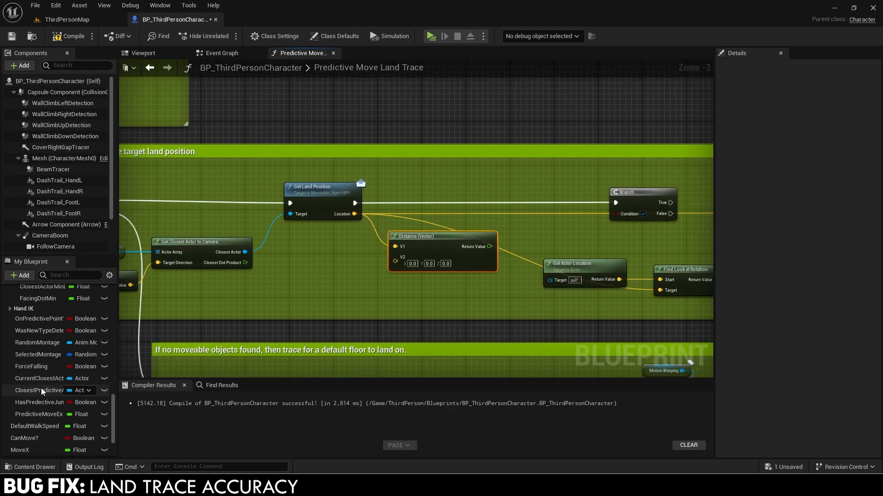
ctrl+drag(41, 390, 334, 294)
text(get actor location)
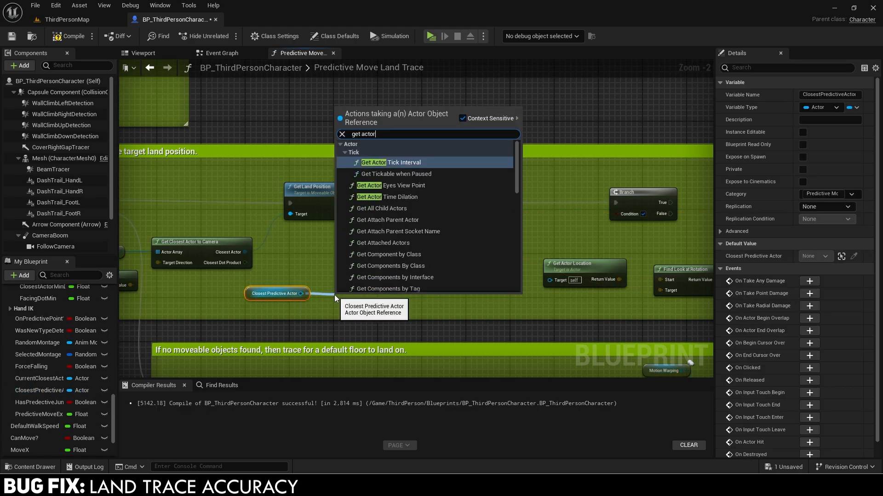
key(Return)
drag(341, 296, 398, 260)
drag(362, 287, 334, 281)
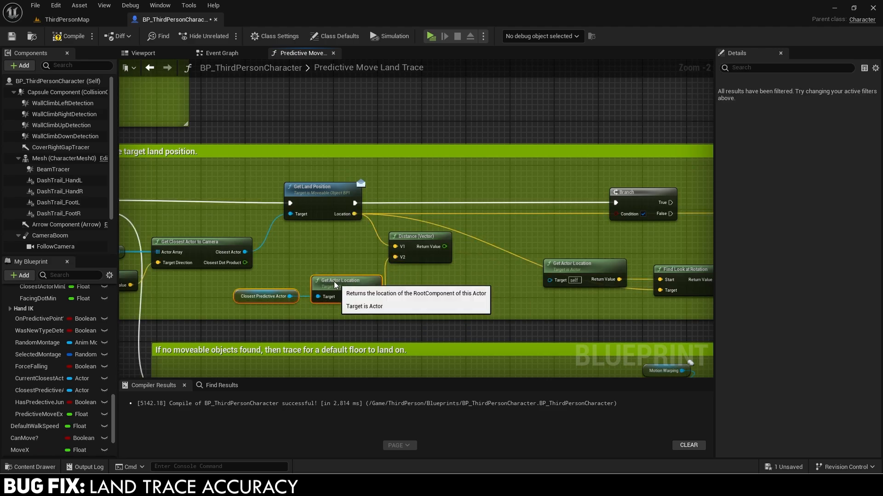
Compare the distance against 400.0 with a greater-than node feeding the Branch condition.
drag(443, 249, 478, 241)
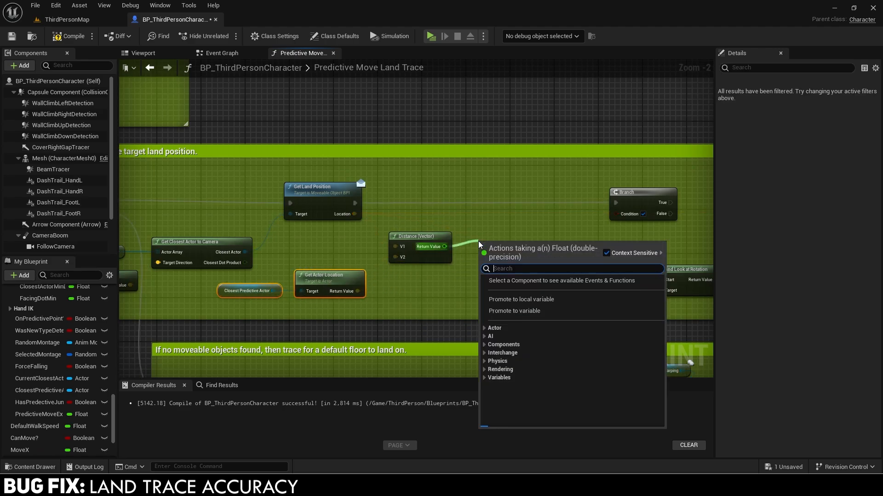
text(>)
key(Return)
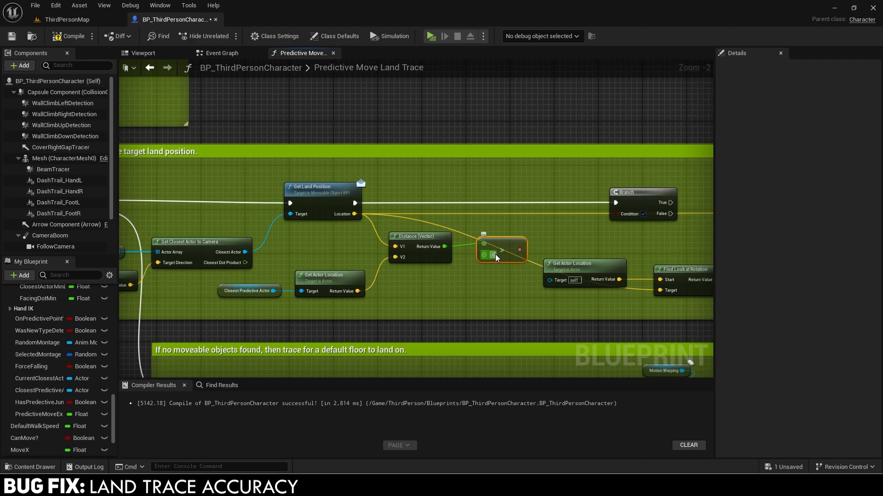
drag(529, 256, 510, 242)
drag(411, 282, 483, 255)
key(q)
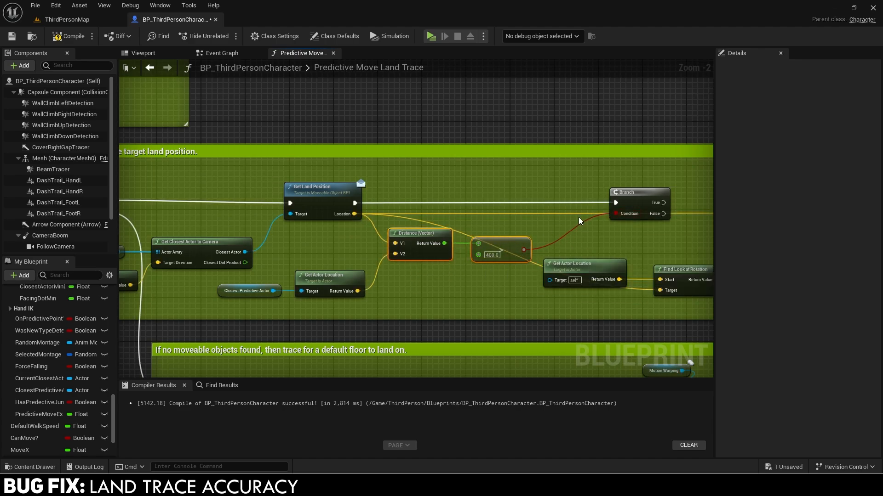
Wire Branch False into the SET node and line the nodes up so the wire runs straight.
right_drag(578, 217, 537, 216)
drag(599, 198, 571, 198)
right_drag(599, 207, 452, 198)
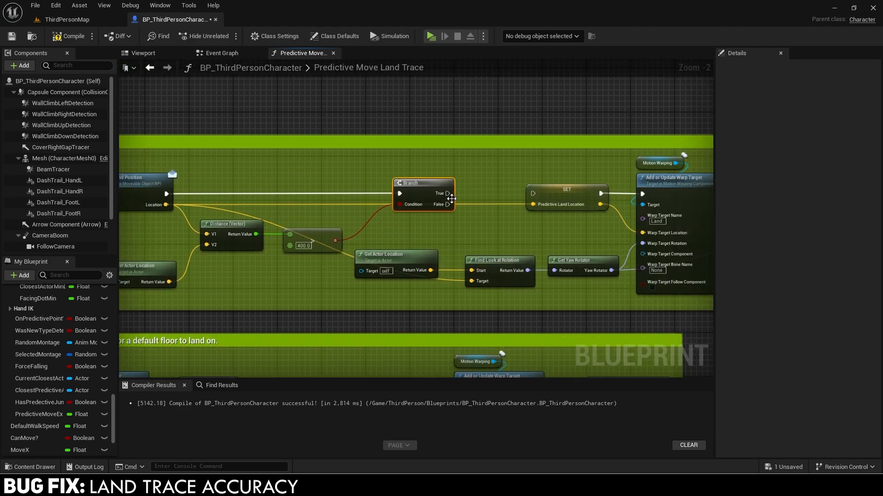
drag(447, 204, 716, 259)
scroll(497, 186, down, 2)
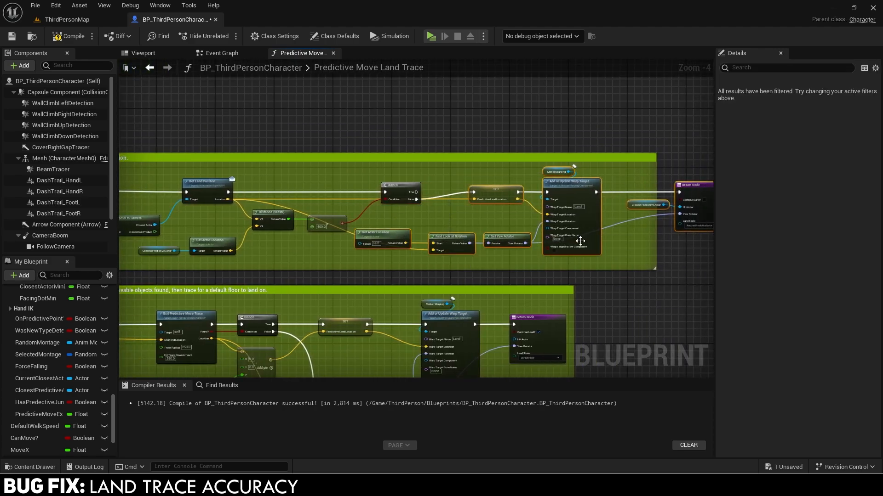
drag(580, 241, 580, 248)
right_drag(631, 250, 571, 249)
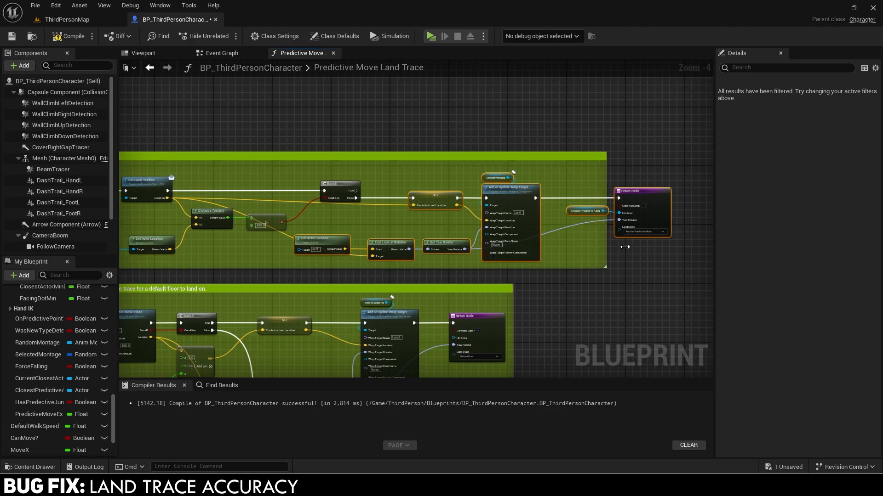
Stretch the comment box around the Return Node and delete the Closest Predictive Actor node.
drag(625, 247, 693, 251)
click(586, 214)
key(Delete)
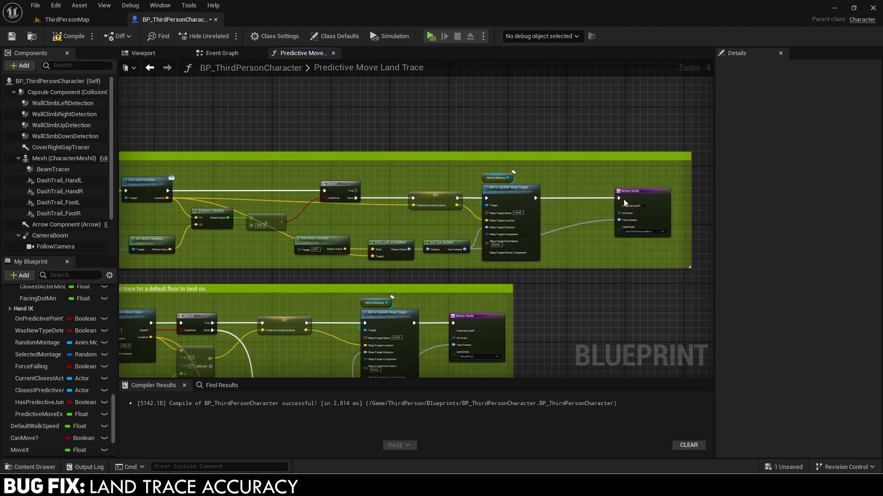
scroll(624, 202, up, 1)
click(584, 195)
Connect Closest Actor to the Return Node's Hit Actor through a raised reroute point.
scroll(509, 219, down, 2)
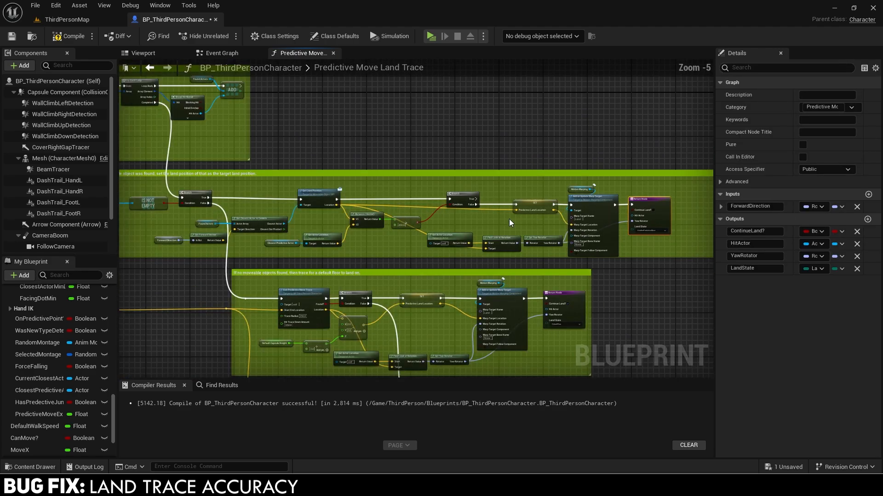
drag(285, 223, 635, 217)
scroll(319, 223, up, 1)
double_click(319, 223)
drag(322, 223, 655, 175)
Reconnect Branch True to the reroute point and add a reroute on the False wire.
scroll(517, 216, down, 2)
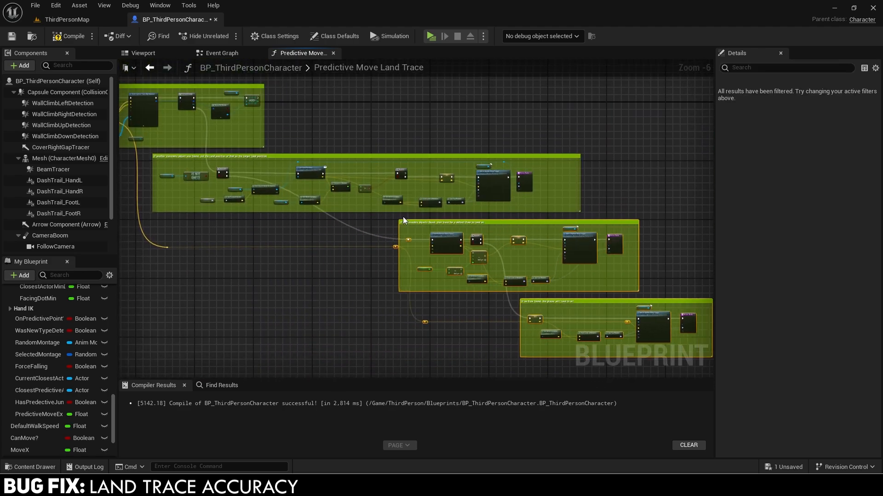
scroll(402, 216, up, 1)
ctrl+drag(425, 153, 456, 253)
right_drag(428, 248, 559, 250)
double_click(553, 252)
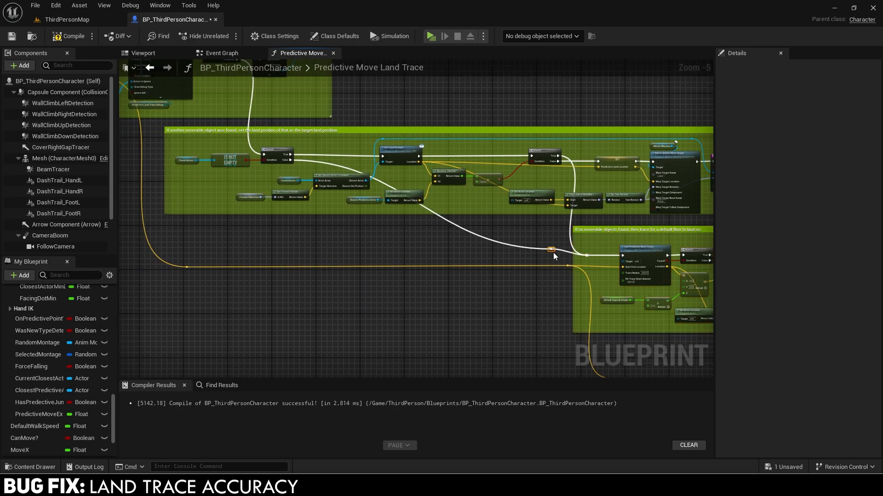
drag(385, 252, 341, 255)
Shift the lower two comment groups slightly right into place.
right_drag(550, 227, 263, 211)
scroll(264, 212, down, 1)
drag(264, 210, 288, 213)
scroll(276, 213, up, 2)
right_drag(275, 213, 333, 225)
scroll(332, 225, down, 3)
Close the Predictive Move Land Trace function and save all modified assets.
click(333, 53)
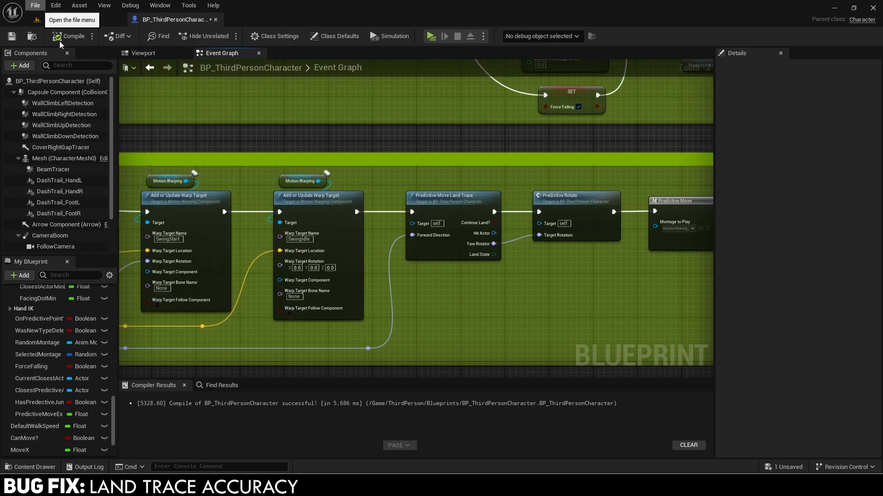
click(36, 6)
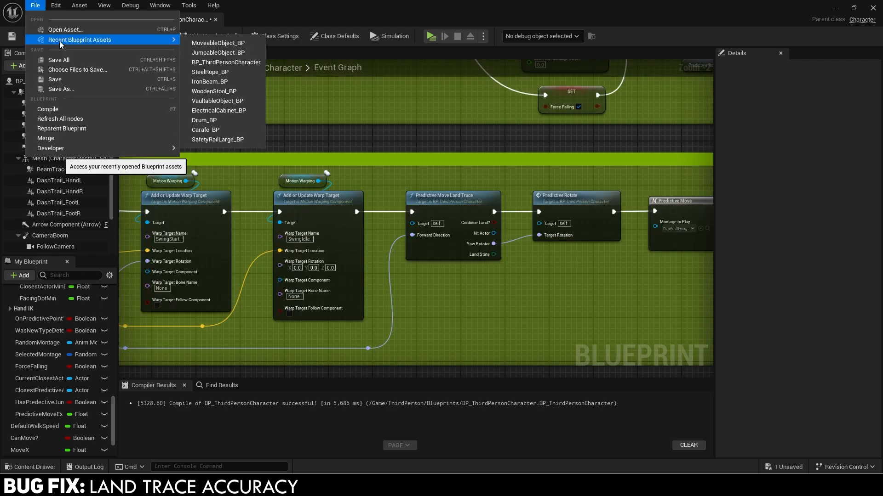
click(55, 59)
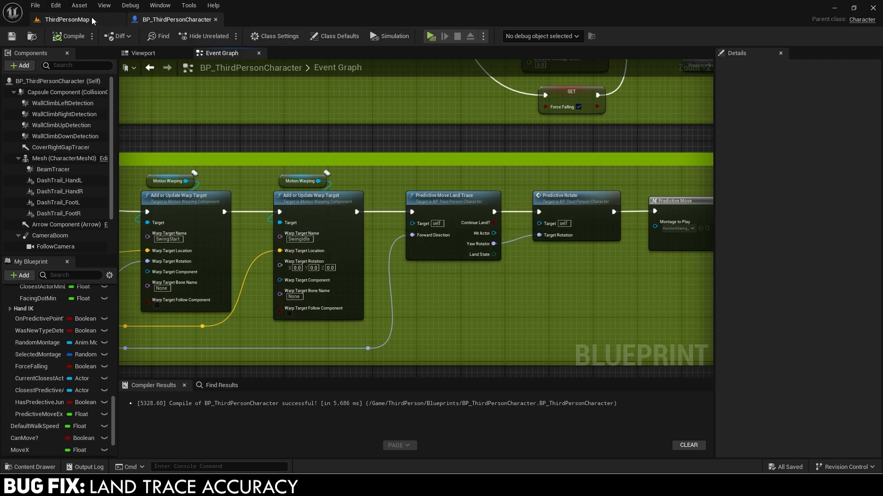
In ThirdPersonMap, run, swing on the green bar, vault onto the green box, then stop playing.
click(67, 19)
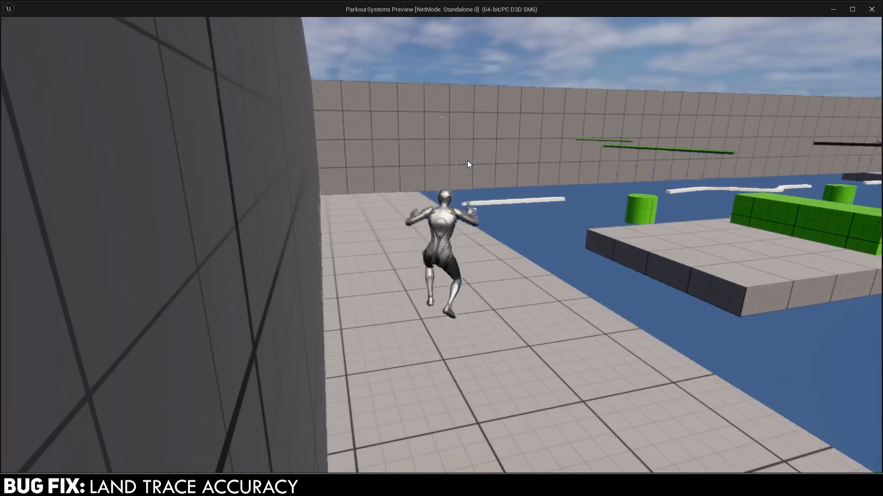
key(w)
key(space)
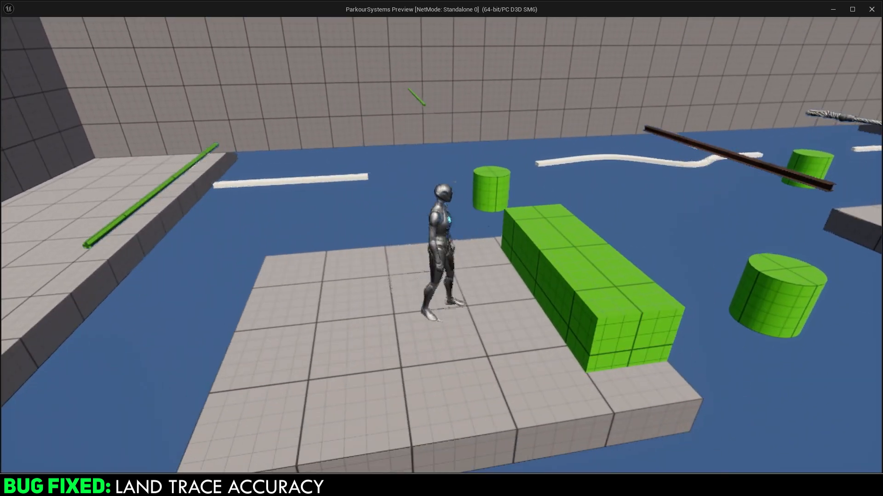
key(space)
key(space)
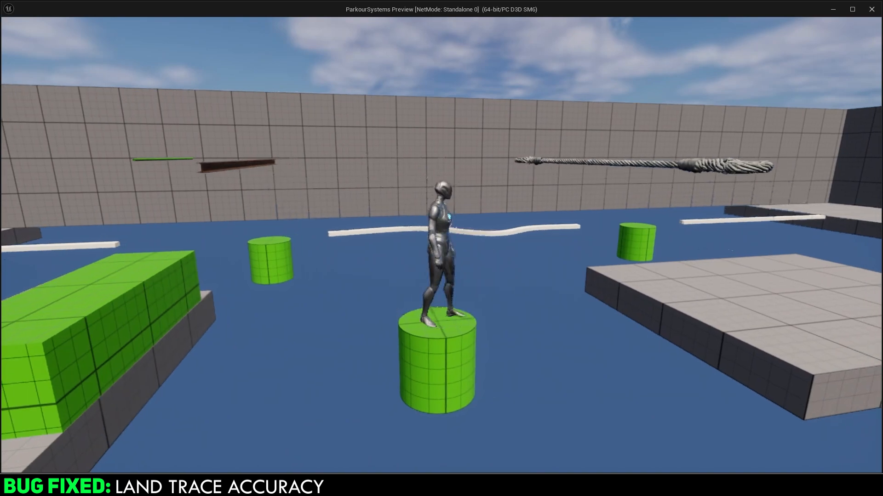
key(Escape)
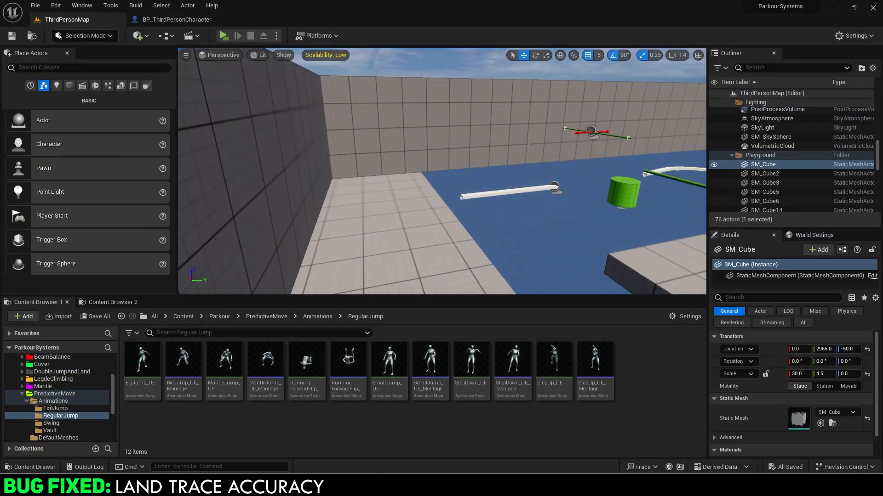
In StepUp_UE_Montage, end the second MotionWarping notify at frame 20 and close the montage.
click(178, 21)
scroll(348, 152, down, 6)
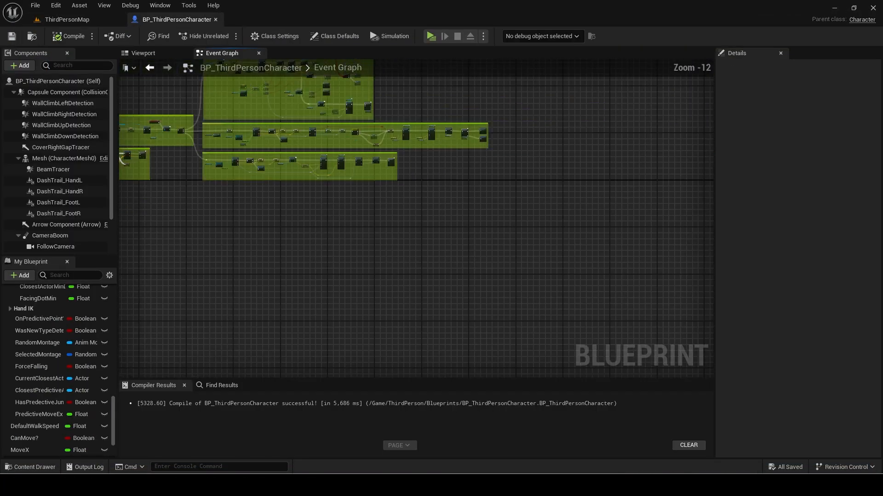
right_drag(348, 153, 515, 247)
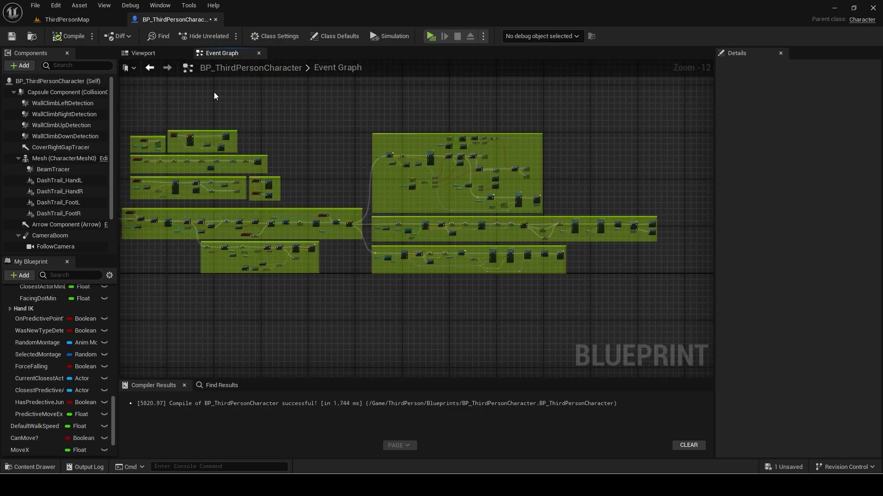
click(92, 20)
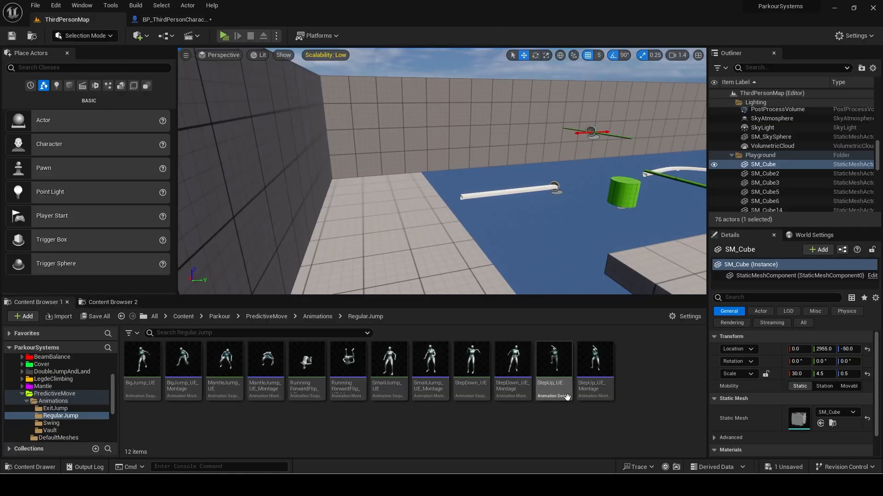
double_click(594, 365)
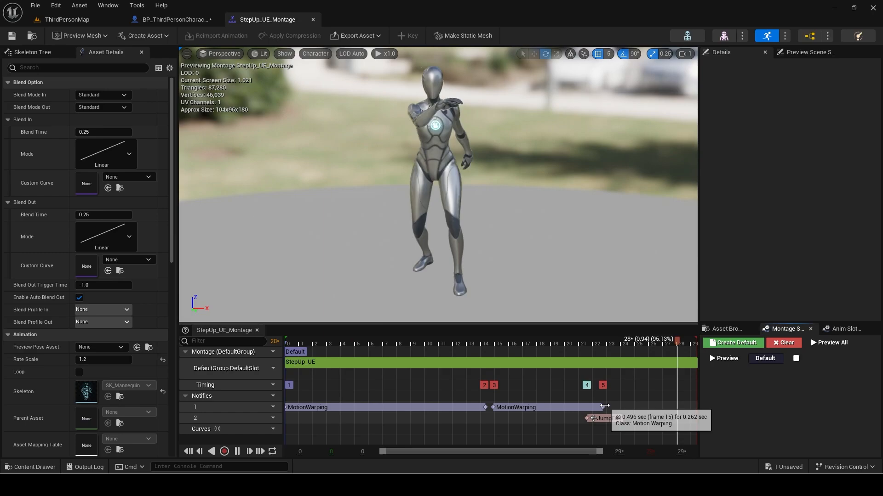
drag(603, 406, 566, 415)
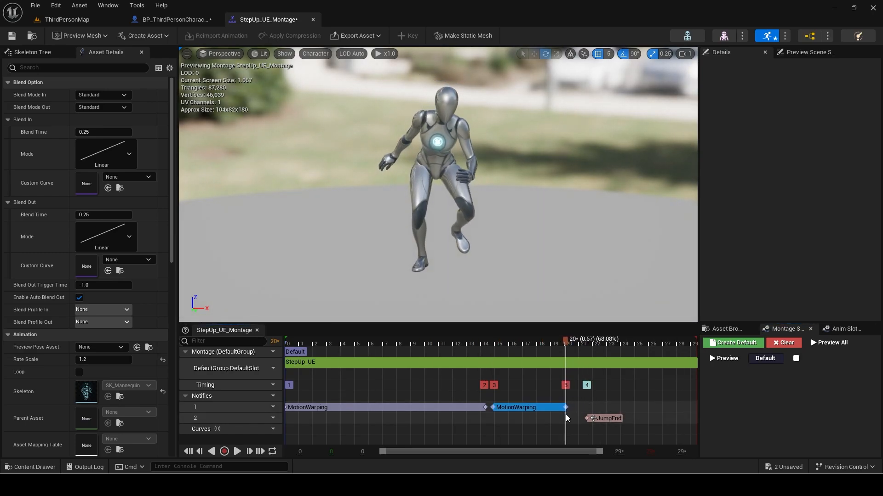
click(312, 19)
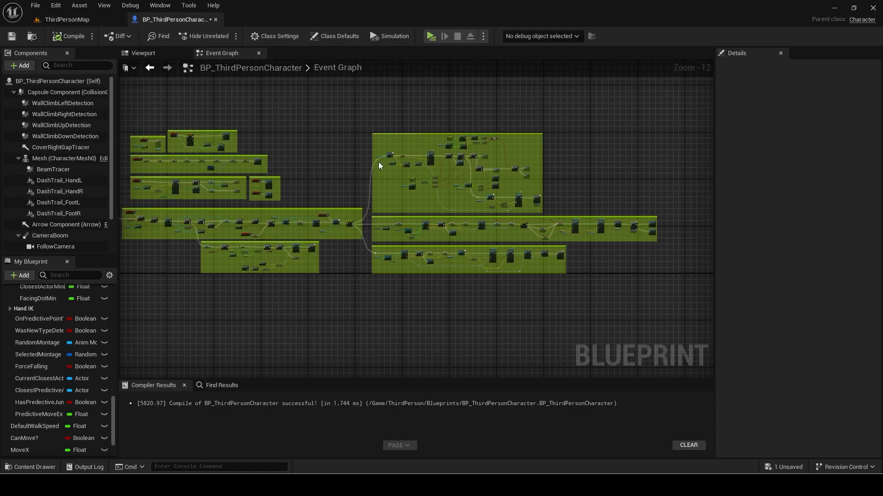
Change PredictiveMoveMaxDist's default value from 500 to 475 in My Blueprint.
right_drag(379, 162, 340, 178)
scroll(37, 351, up, 4)
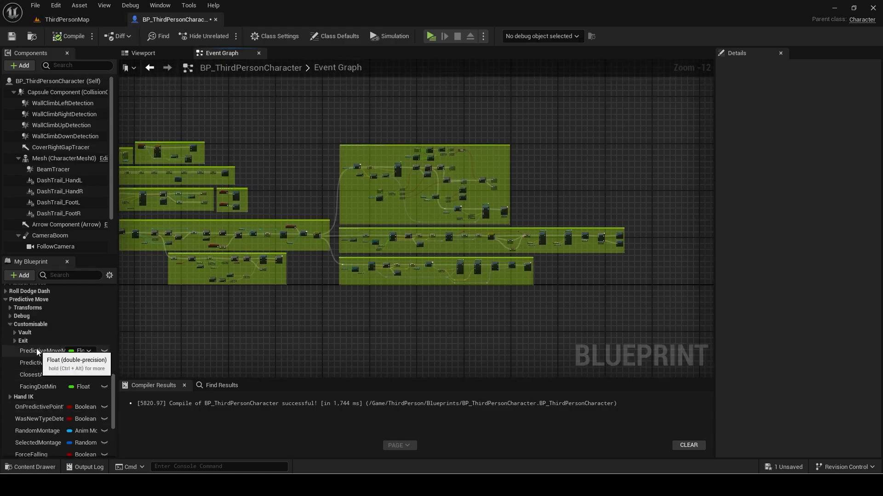
click(50, 364)
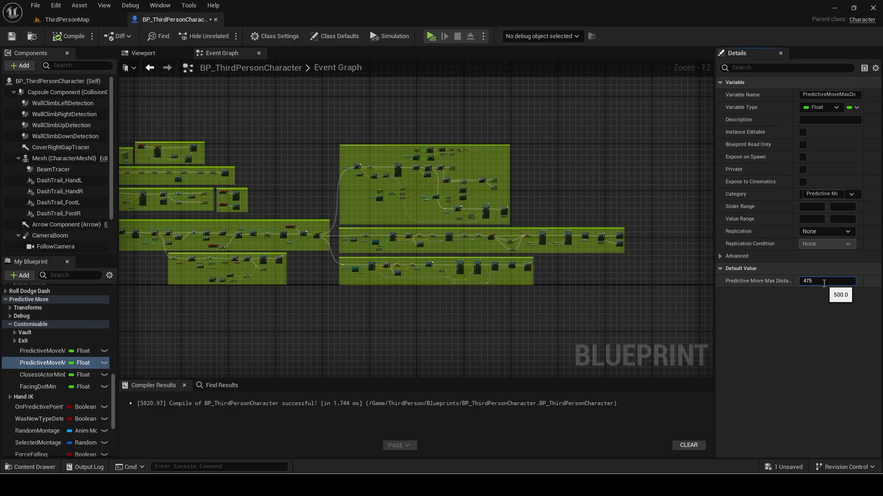
scroll(349, 217, up, 7)
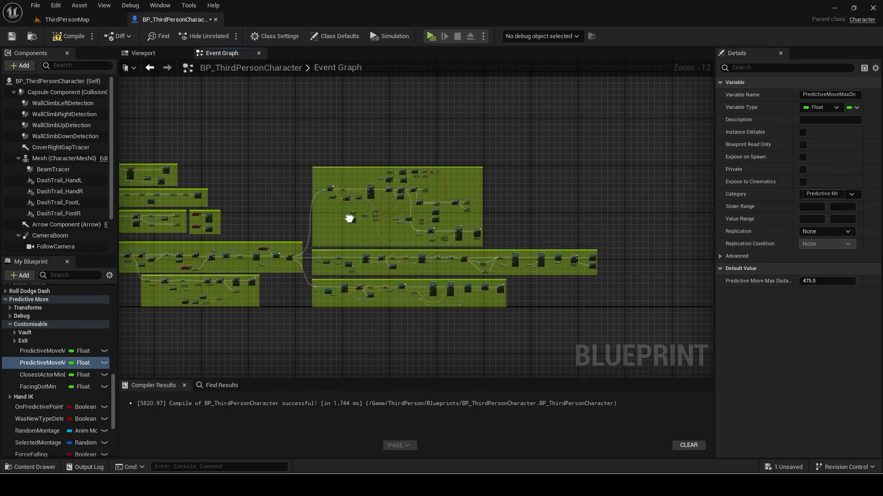
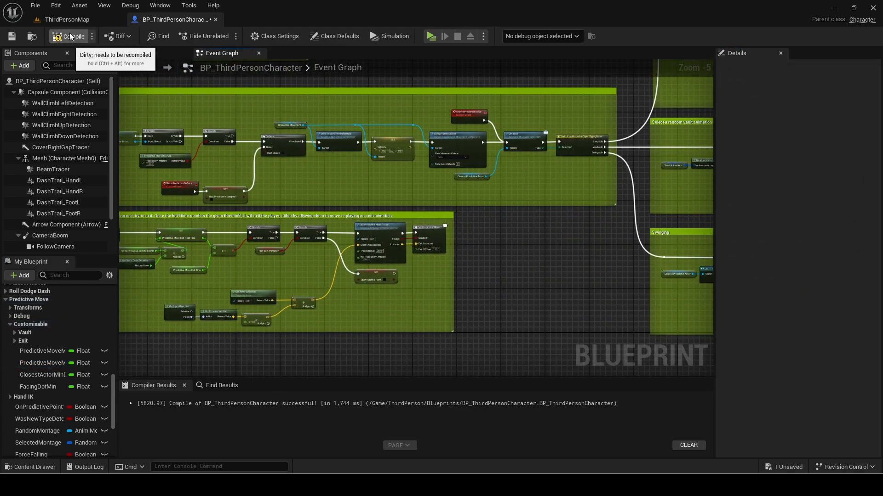
Save BP_ThirdPersonCharacter through File > Save and zoom out to overview its Event Graph.
click(37, 6)
click(46, 59)
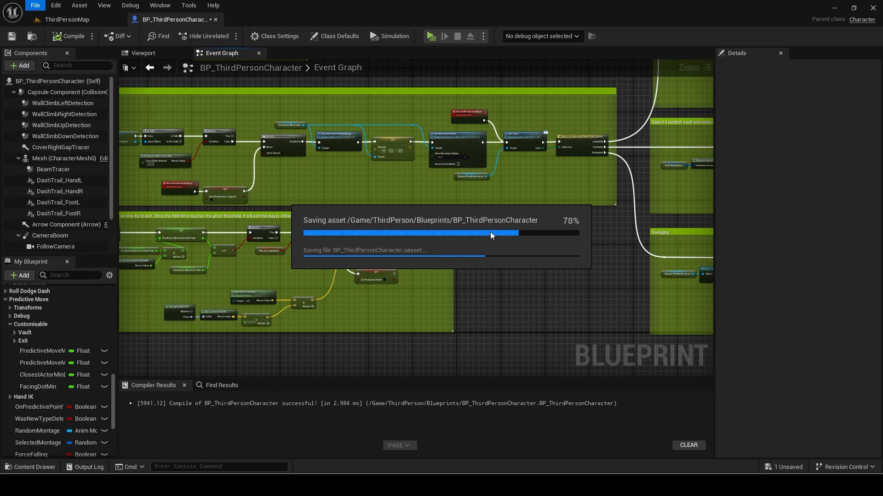
scroll(490, 231, down, 3)
right_drag(365, 217, 408, 252)
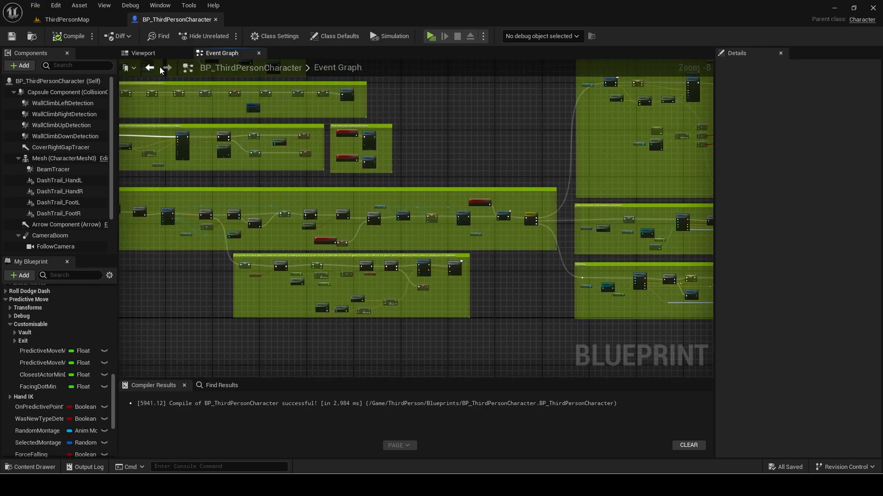
click(156, 55)
Open ABP_Manny and copy the Roll/Dodge/Dash comment's yellow hex colour.
click(422, 207)
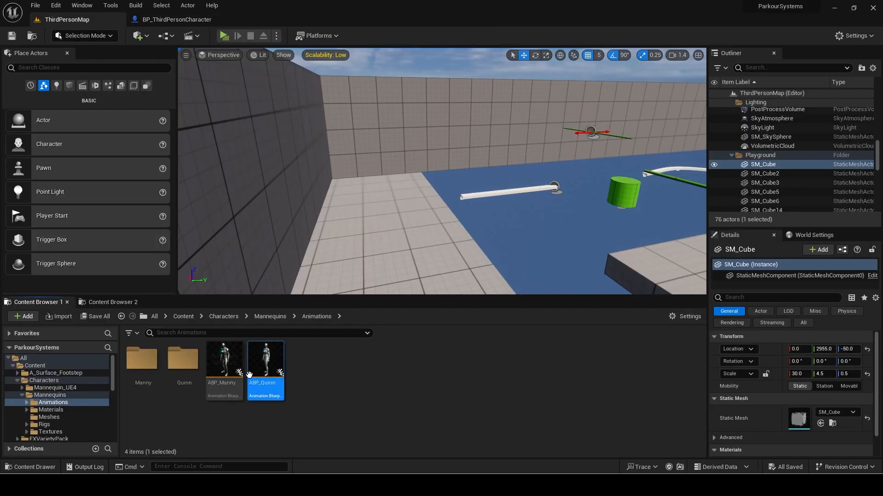
click(234, 356)
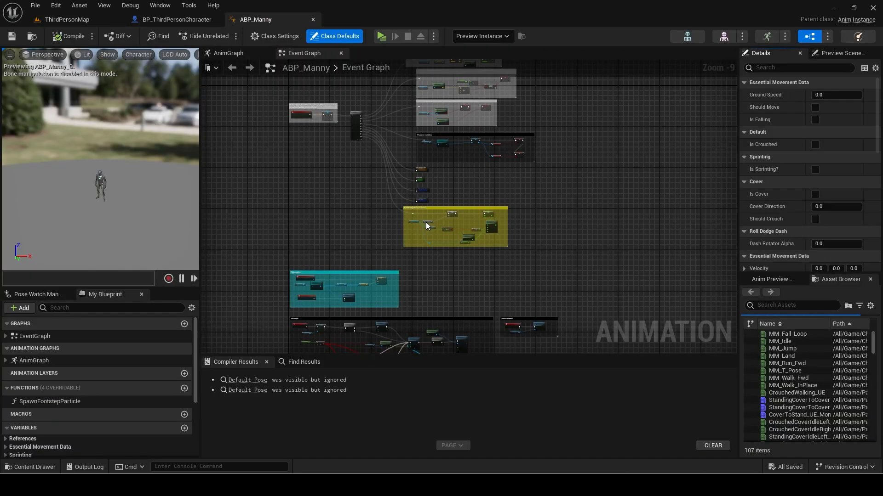
mouse_move(358, 199)
right_down()
mouse_move(349, 229)
mouse_move(358, 198)
right_up()
scroll(403, 201, up, 4)
click(455, 218)
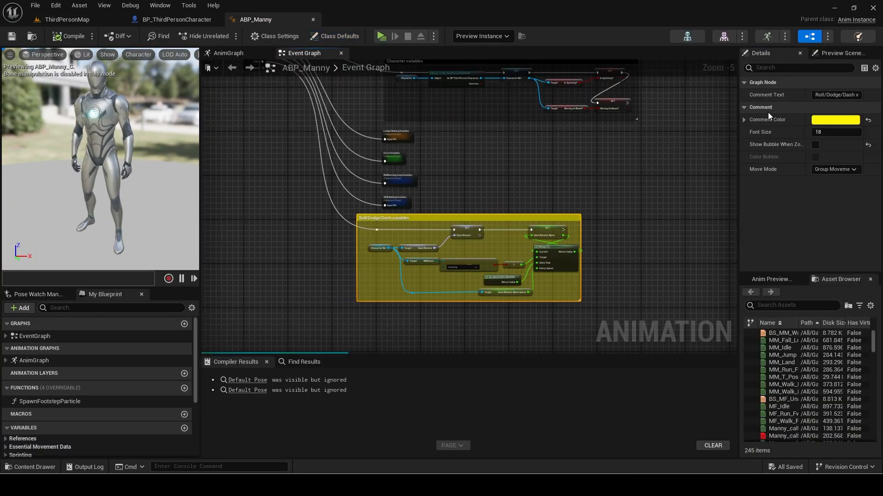
click(834, 123)
click(795, 314)
key(ctrl+c)
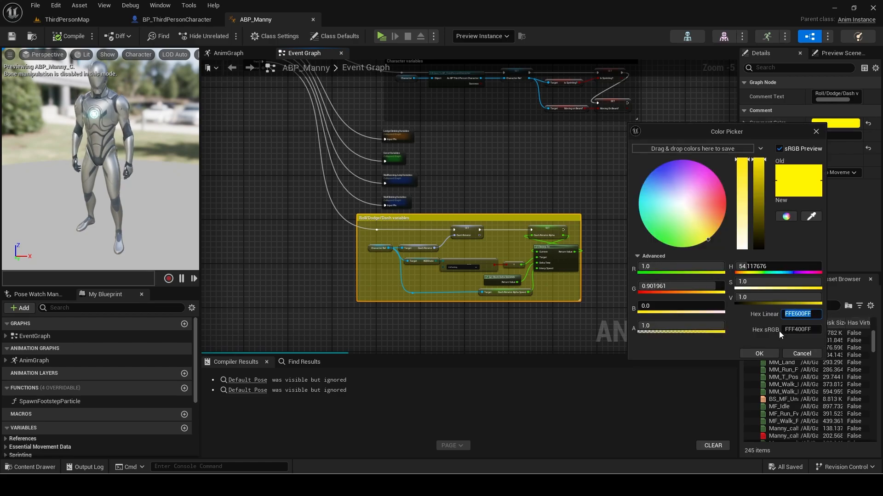
click(74, 36)
Collapse the Roll/Dodge/Dash comment's nodes into a graph named Roll/Dodge/Dash.
scroll(405, 242, up, 1)
drag(649, 203, 330, 330)
right_click(606, 213)
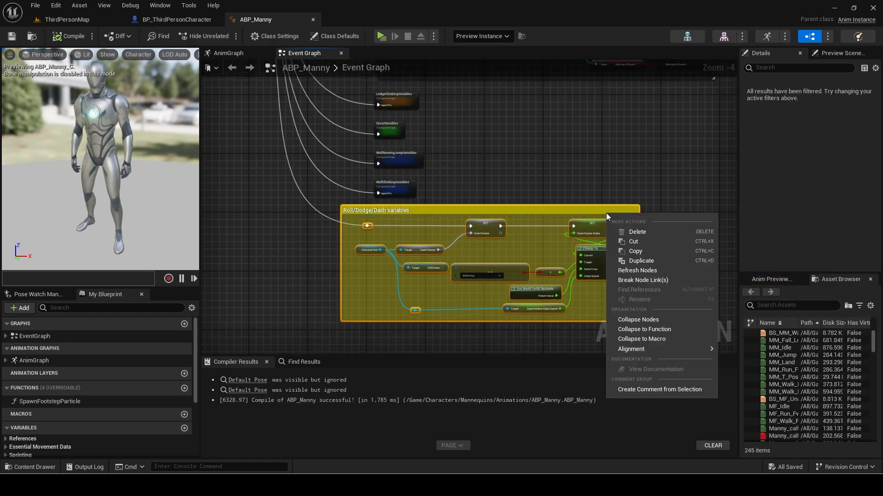
click(640, 320)
text(Roll/Dodge/Dash)
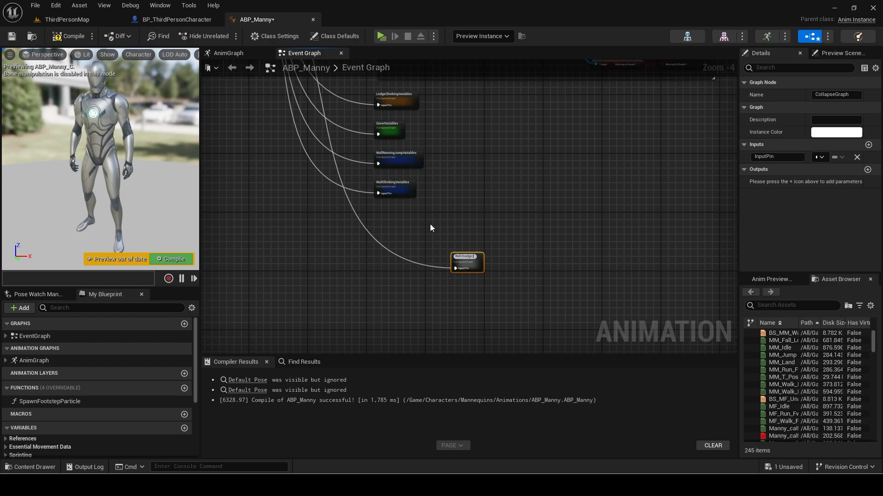
key(Return)
Give the Roll/Dodge/Dash graph the yellow instance colour and place it beneath WallClimbingVariables.
drag(470, 258, 393, 207)
click(835, 132)
click(792, 324)
key(ctrl+v)
click(751, 363)
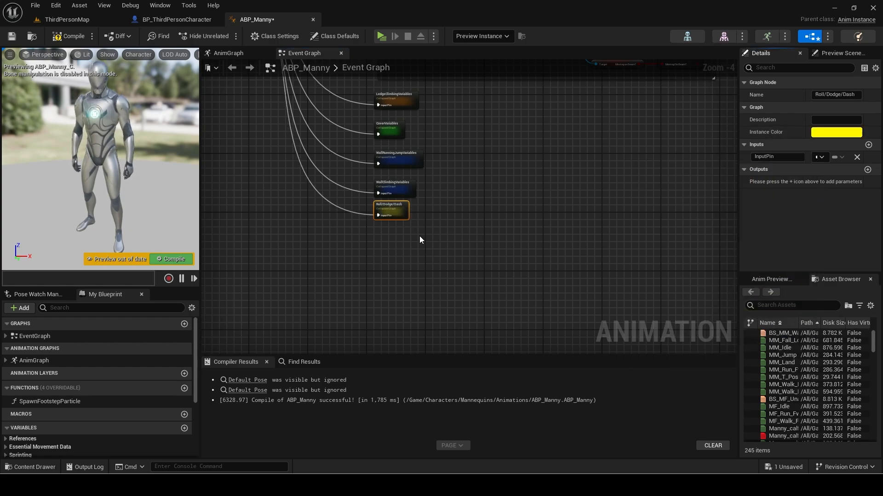
drag(428, 239, 363, 87)
Add a Then 9 output to the Sequence and wire it through a reroute point.
right_drag(391, 88, 431, 200)
scroll(431, 200, down, 1)
click(303, 187)
right_drag(302, 187, 310, 138)
drag(310, 138, 425, 309)
text(reroute)
key(Return)
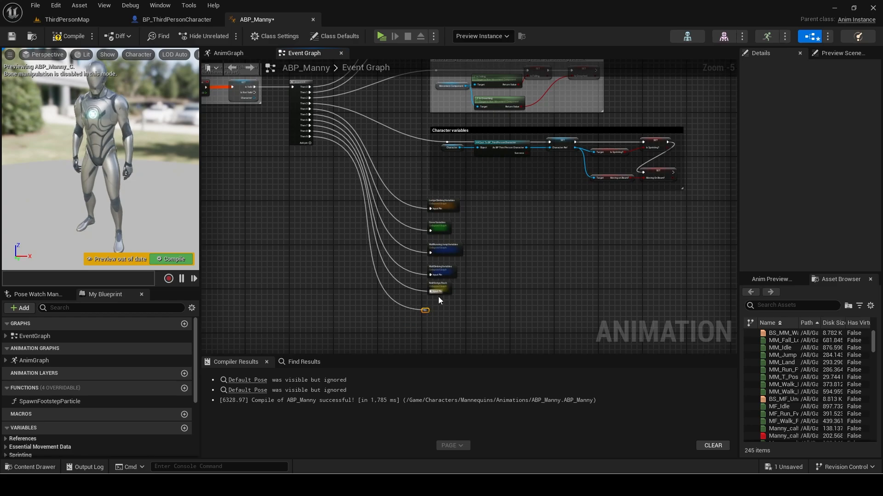
Move the reroute below the collapsed graphs and get Predictive Hand IK Left Location from Character Ref.
scroll(437, 297, down, 2)
right_drag(437, 297, 423, 328)
drag(396, 339, 630, 106)
scroll(429, 208, up, 8)
scroll(121, 399, down, 5)
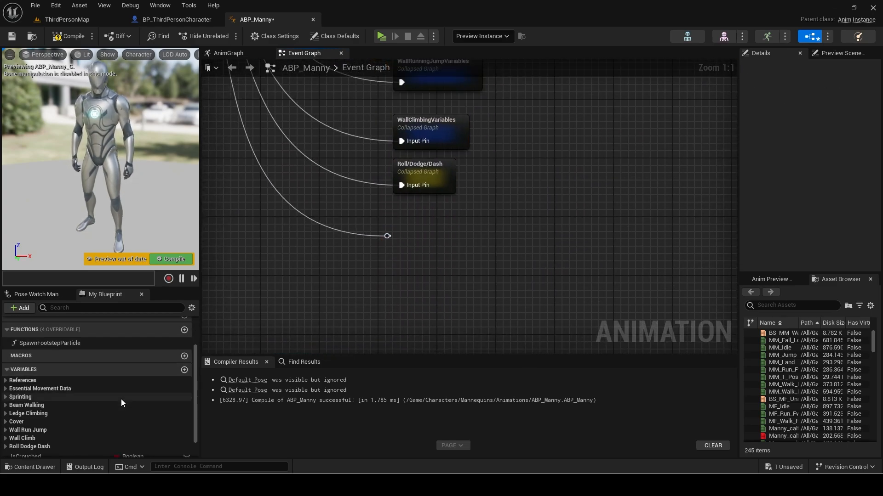
ctrl+drag(38, 436, 474, 281)
text(get)
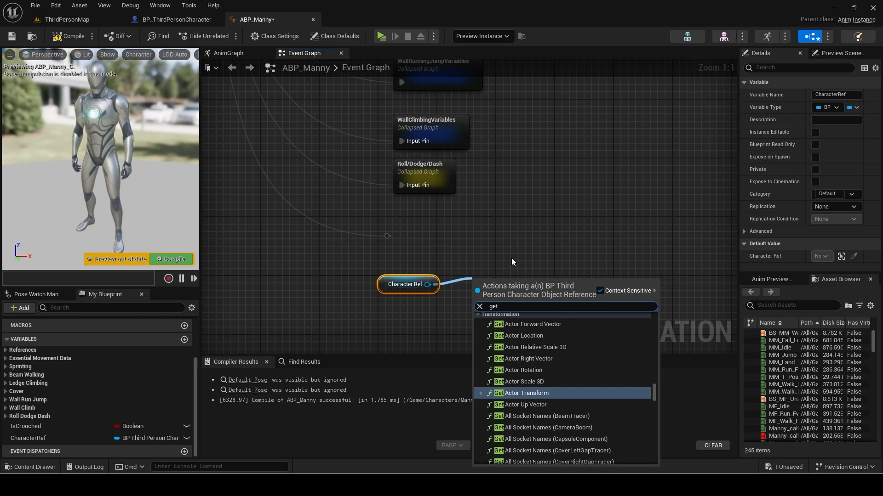
text( predictive left l)
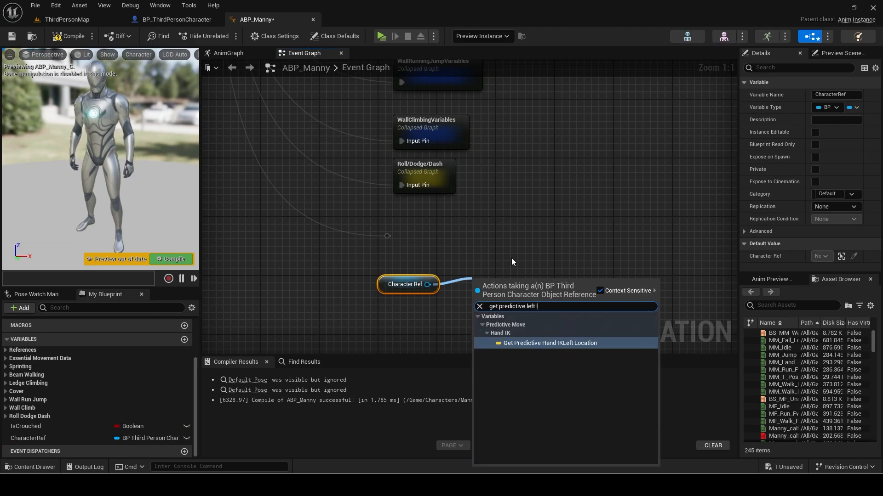
key(Return)
Stop debugging the preview instance, promote IKLeft Location to a variable, and wire its SET.
click(466, 38)
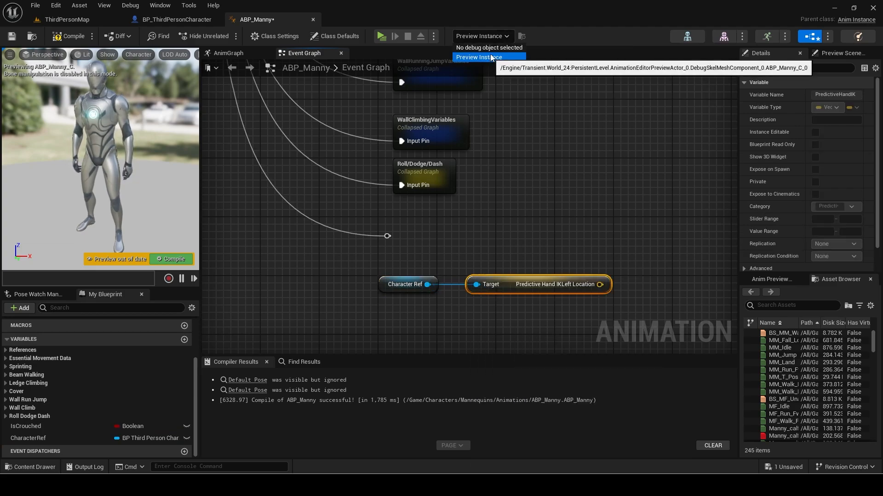
click(488, 46)
right_drag(604, 295, 564, 287)
right_click(562, 278)
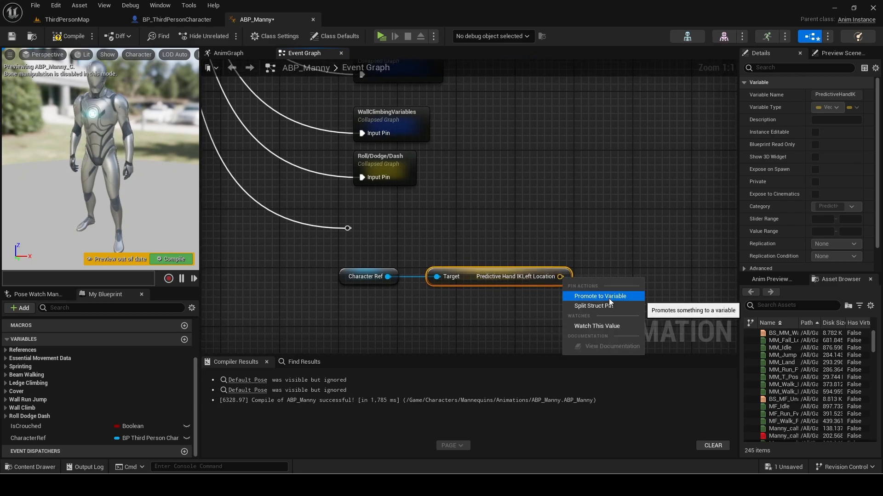
click(607, 297)
drag(620, 251, 631, 226)
Get Predictive Hand IK Right Location from Character Ref and promote it to a variable.
right_drag(587, 270, 513, 250)
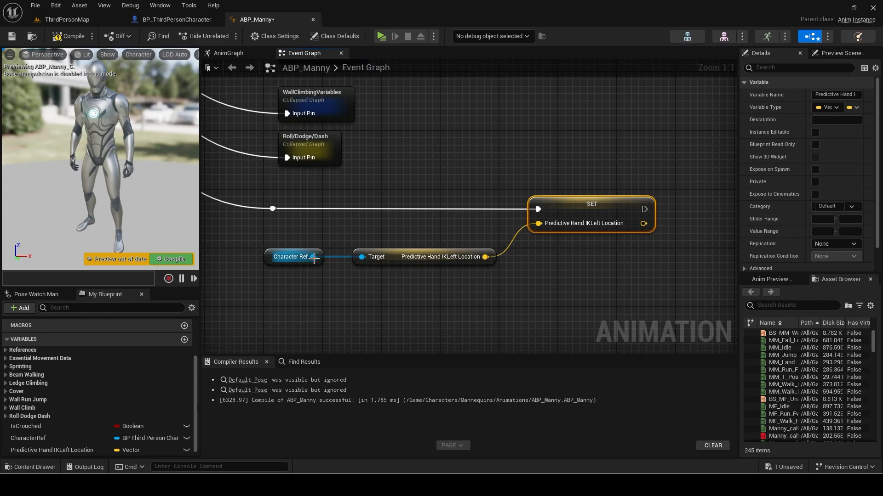
drag(313, 257, 366, 292)
text(get pred right l)
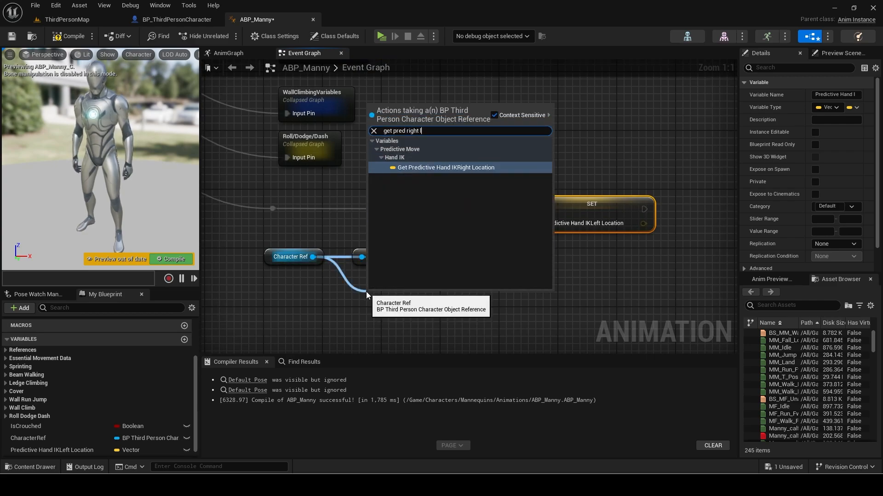
key(Return)
drag(496, 293, 642, 264)
click(666, 311)
Chain the IKRight SET after the IKLeft SET, tidy wires with a reroute, and add a variable.
drag(403, 294, 396, 279)
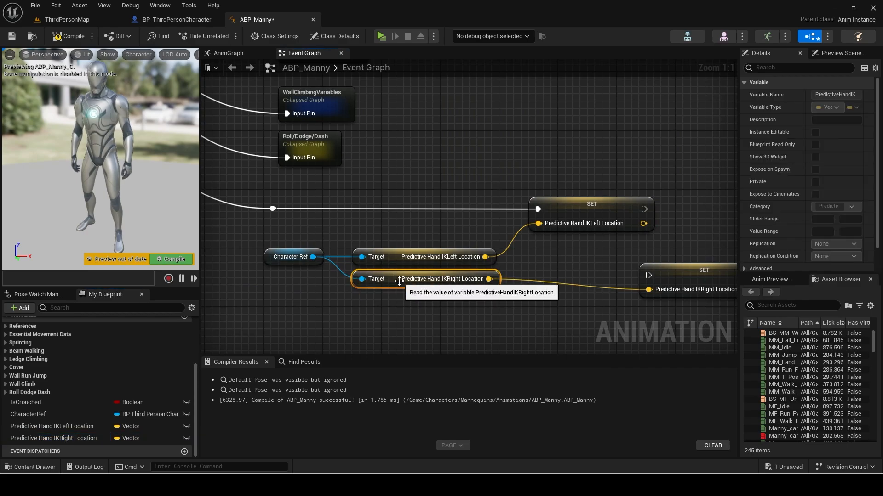
right_drag(639, 272, 496, 281)
drag(518, 286, 546, 241)
drag(500, 218, 582, 216)
double_click(401, 281)
drag(400, 281, 496, 291)
right_drag(681, 273, 477, 286)
click(478, 289)
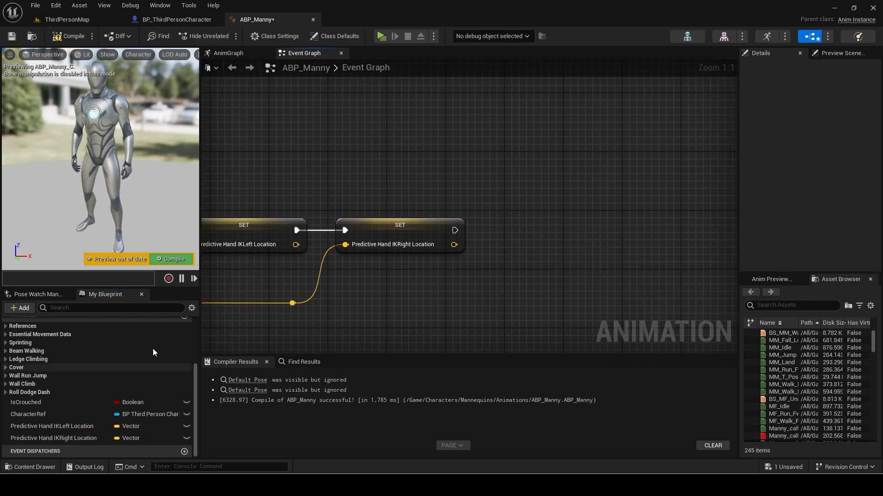
scroll(165, 345, up, 1)
click(185, 331)
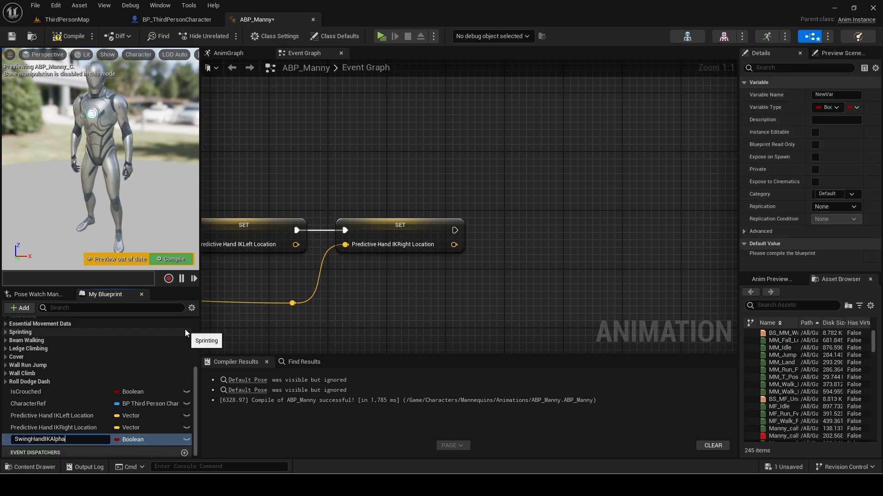
Create a Float variable SwingHandIKAlpha and a Boolean duplicate named SwingHold?
text(SwingHandIKAlpha)
key(Return)
click(133, 439)
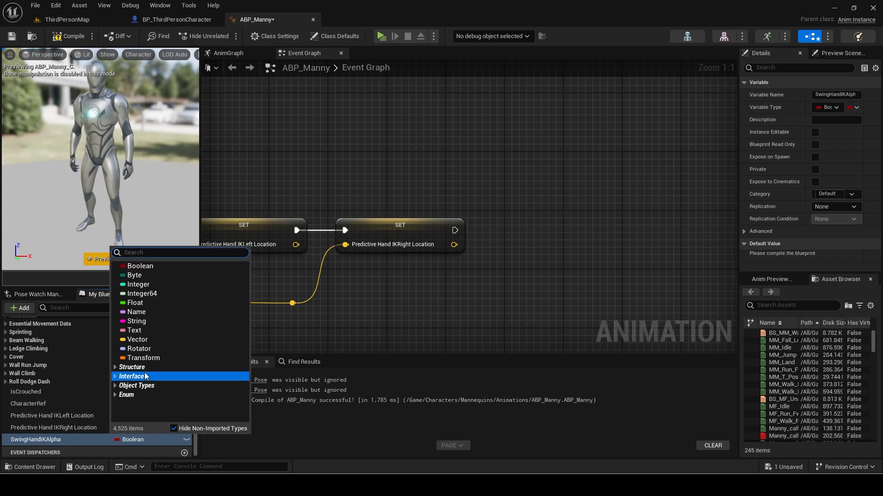
click(148, 303)
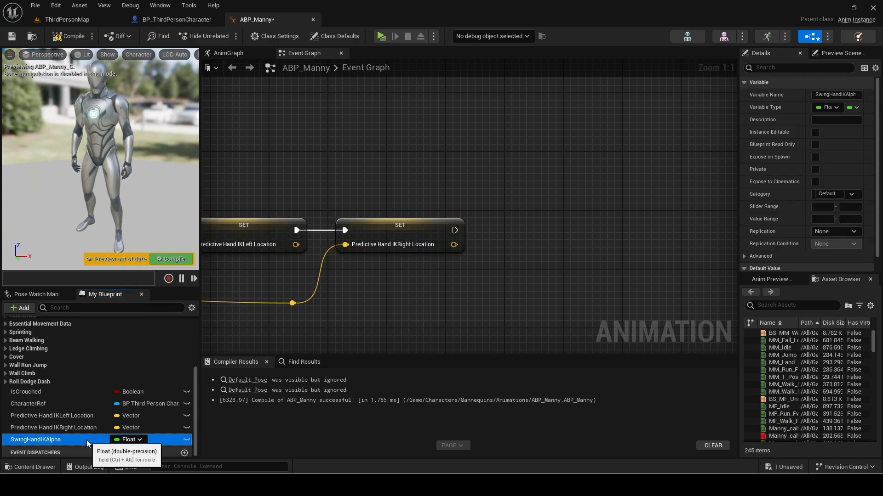
key(ctrl+d)
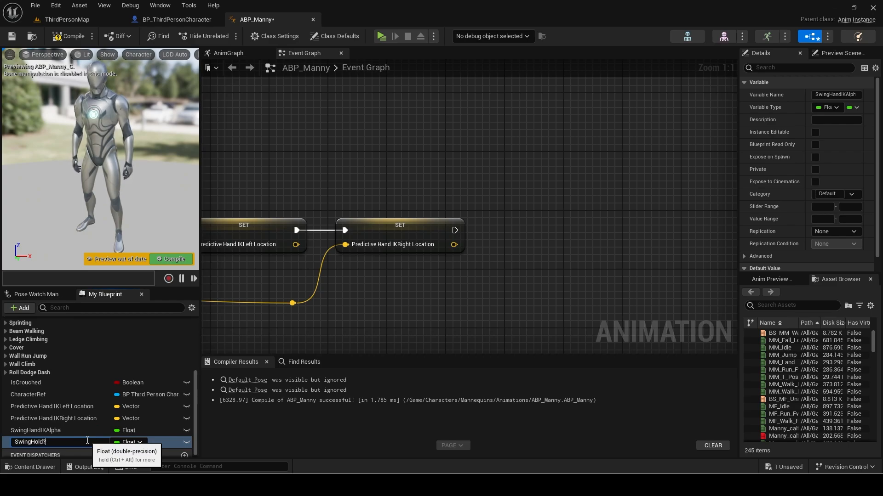
key(Return)
click(126, 442)
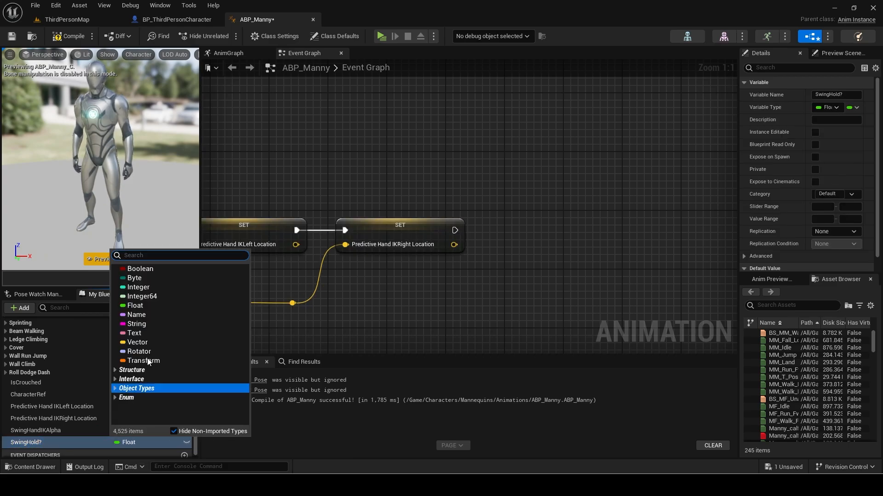
click(165, 271)
Set SwingHandIKAlpha through an FInterp To node fed by Swing Hand IKAlpha as Current.
alt+drag(47, 430, 536, 290)
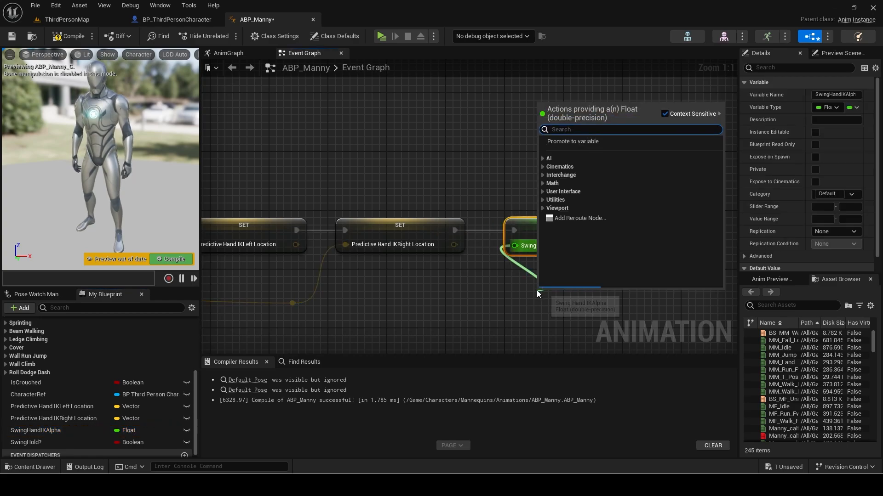
text(finterp t)
key(Return)
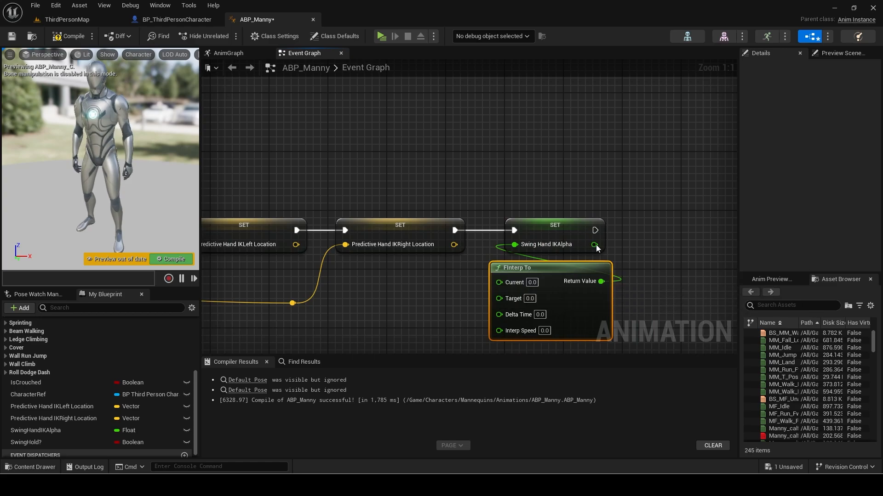
drag(596, 245, 509, 284)
right_drag(468, 296, 568, 258)
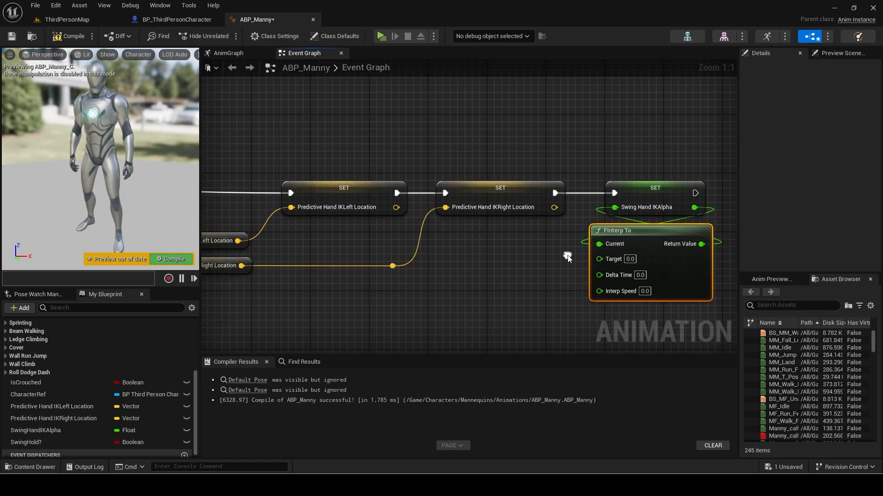
Connect a SwingHold? getter to FInterp To's Target and straighten the wires.
click(54, 443)
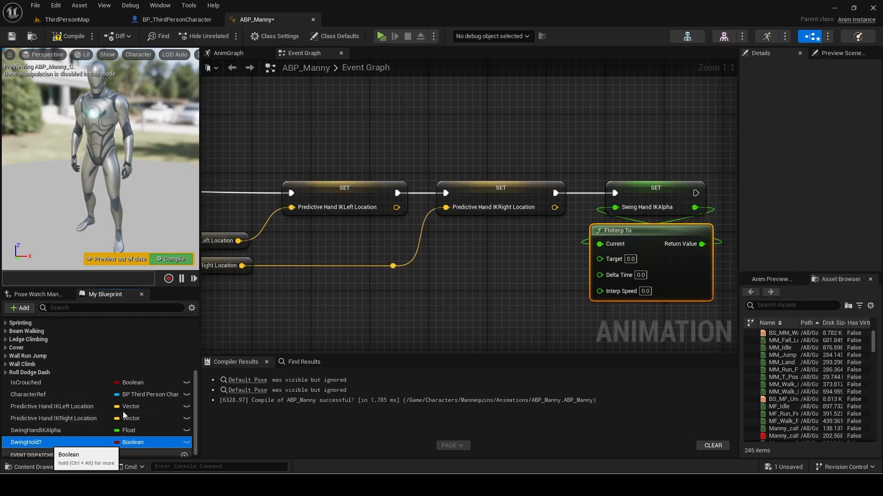
drag(124, 415, 591, 265)
drag(430, 286, 544, 263)
key(q)
drag(504, 310, 547, 299)
key(q)
click(482, 263)
Feed Get World Delta Seconds into Delta Time, set Interp Speed to 10.0, and select the chain.
text(get world de)
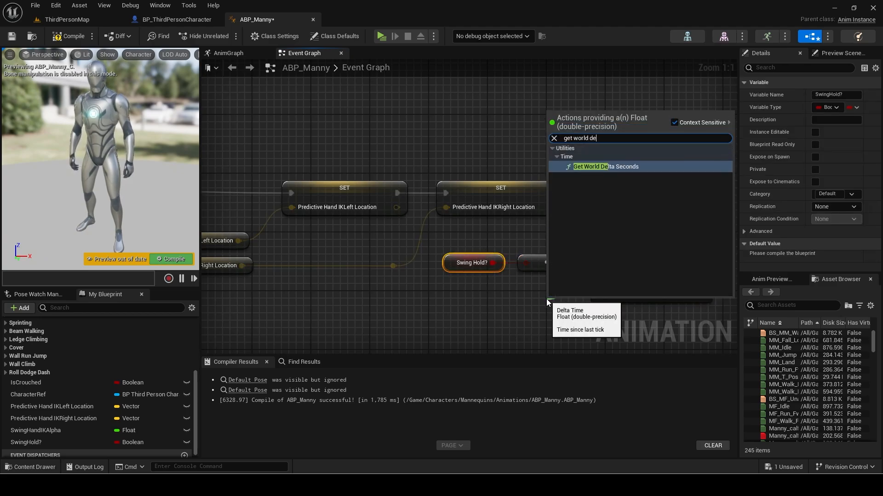
key(Return)
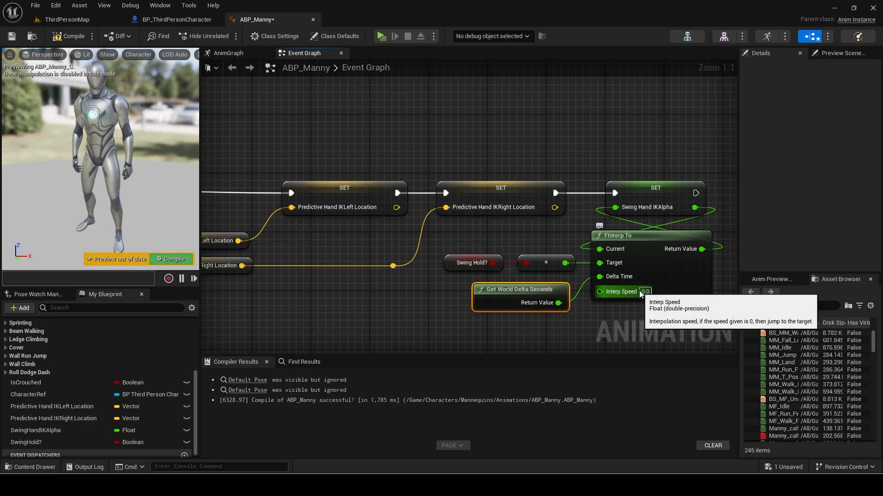
click(645, 291)
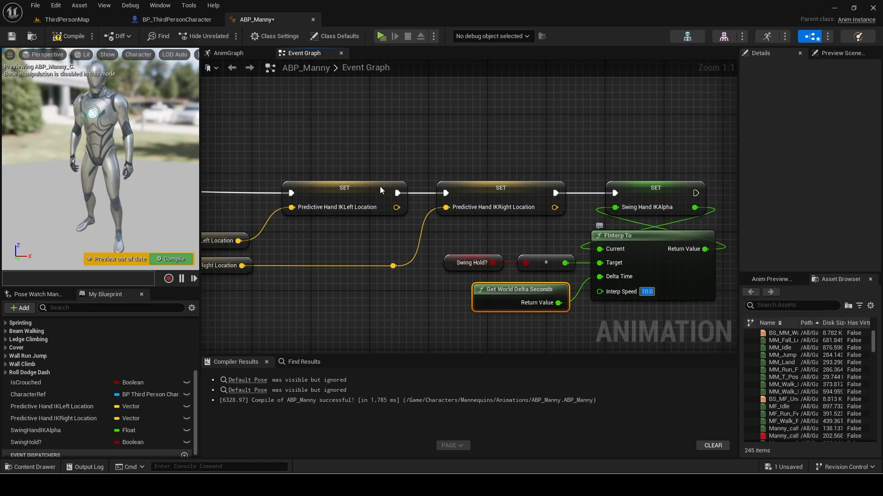
scroll(370, 186, down, 3)
right_drag(359, 187, 504, 190)
scroll(501, 190, down, 1)
drag(341, 184, 696, 279)
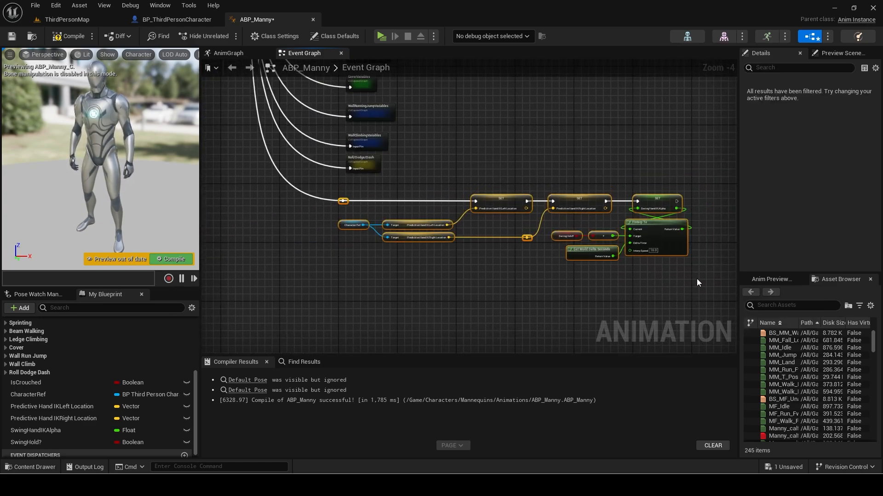
Wrap the selected nodes in a lime green 'Predictive move variables' comment.
text(cPre)
key(Return)
click(177, 19)
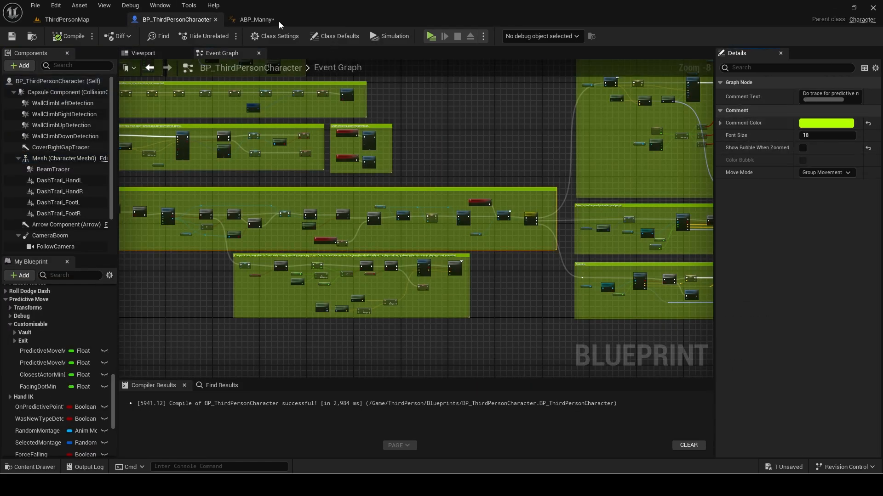
click(279, 21)
shift+click(781, 125)
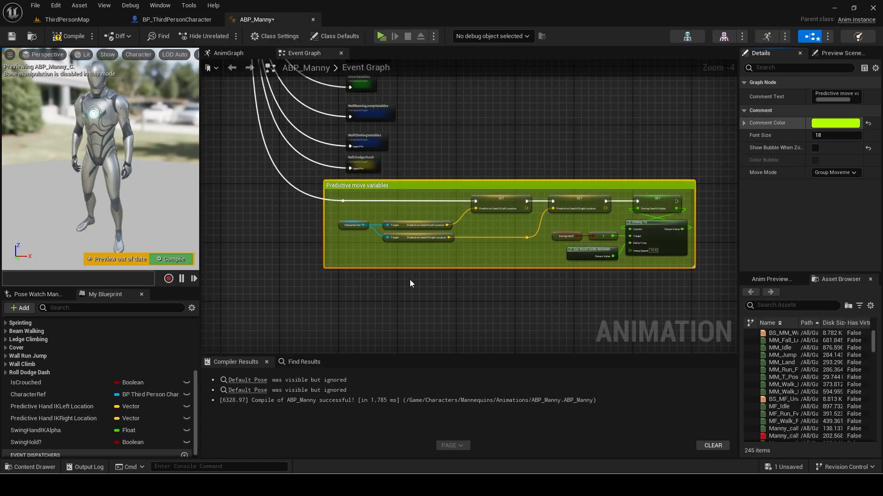
Add an AnimNotify_SwingHold event node.
scroll(487, 266, up, 2)
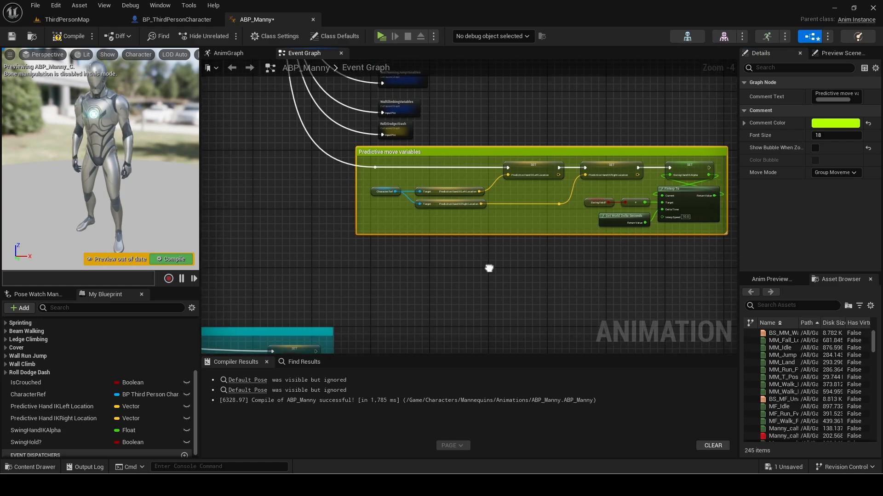
right_click(409, 246)
text(swing hol)
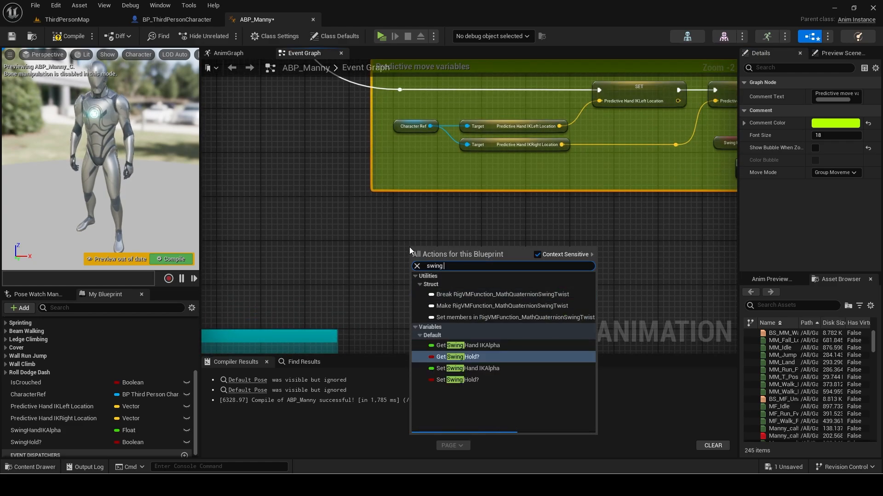
key(Up)
key(Up)
key(Up)
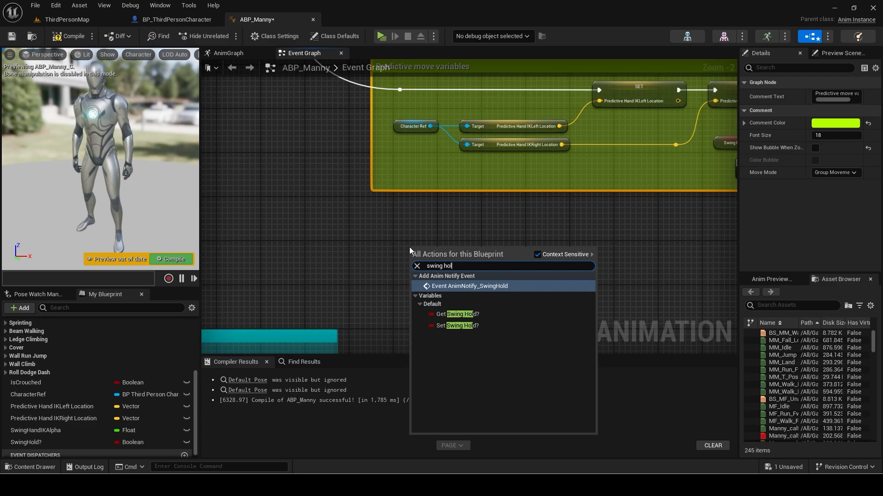
key(Return)
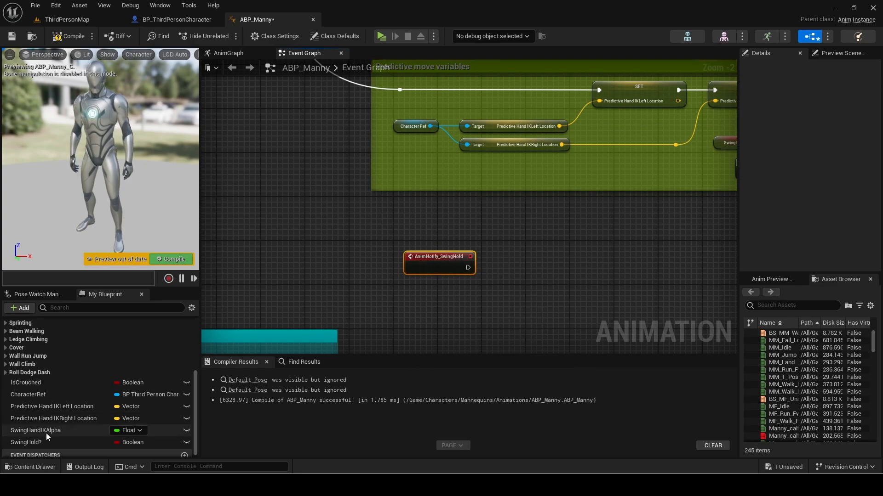
After the event, set Swing Hold? to NOT Swing Hold?
alt+drag(26, 443, 469, 268)
drag(552, 269, 586, 270)
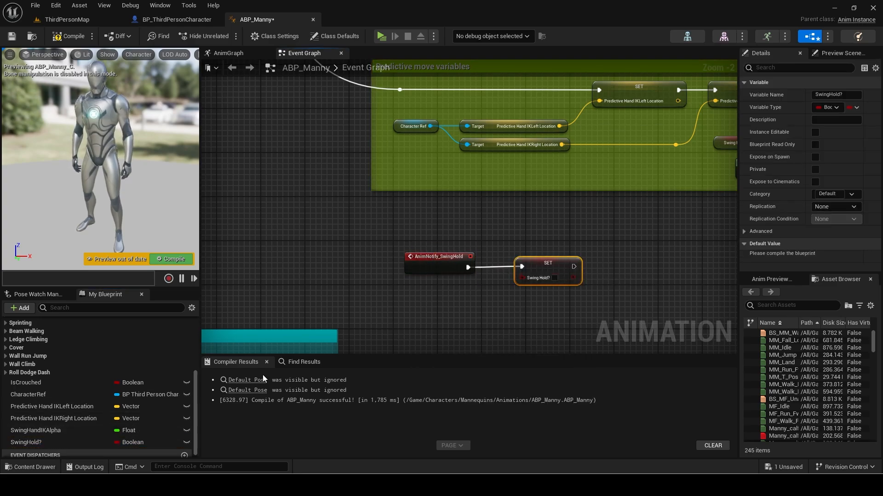
ctrl+drag(25, 442, 406, 291)
drag(442, 297, 525, 278)
text(not)
key(Return)
drag(534, 266, 550, 265)
Comment the swing hold nodes 'Invert the value of swing hold when called.' and frame both comments.
drag(428, 244, 570, 311)
text(cInvert the value of swing hold when called)
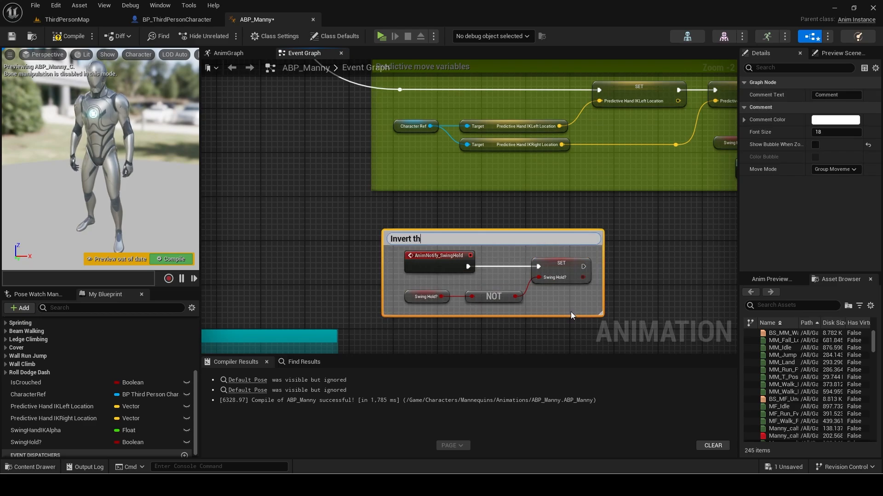
text(.)
key(Return)
drag(524, 237, 513, 210)
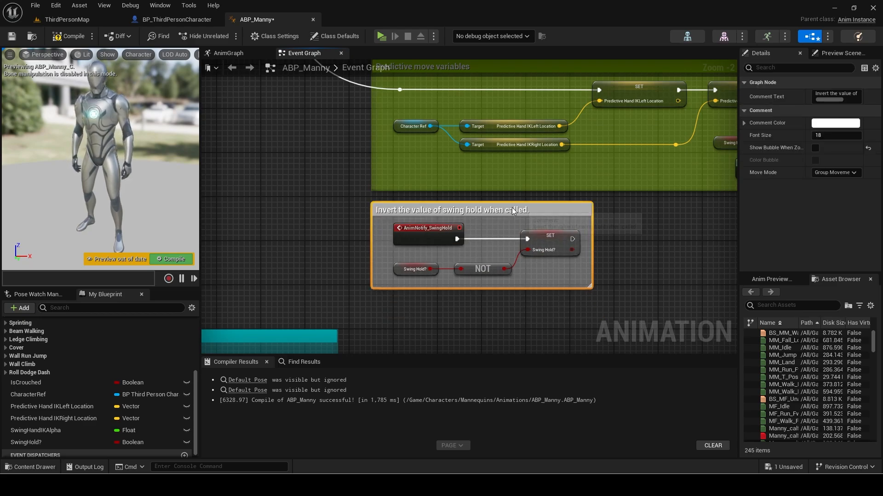
scroll(449, 206, down, 4)
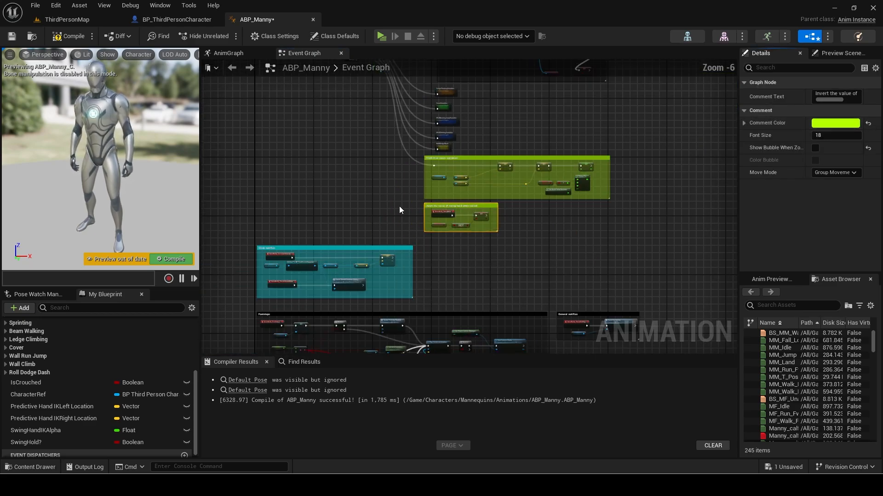
scroll(399, 206, down, 3)
right_drag(370, 216, 344, 256)
scroll(403, 243, up, 6)
In the AnimGraph, shift Component To Local and Output Pose right to make room.
click(257, 250)
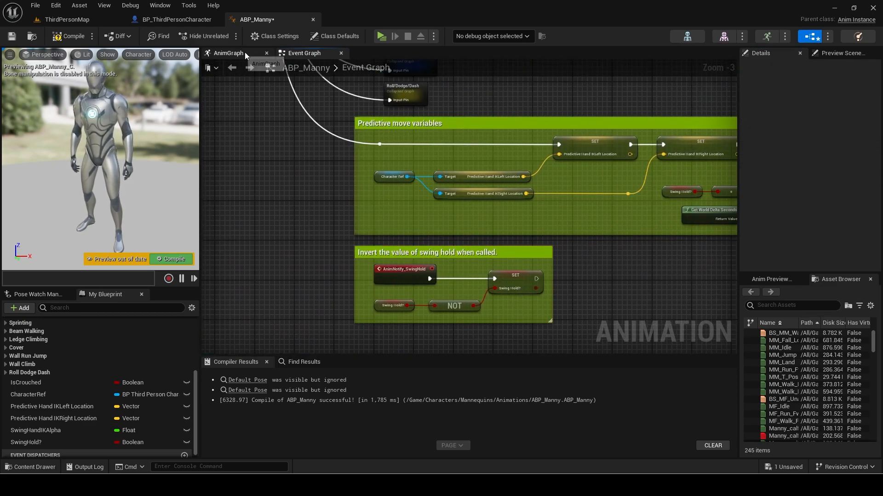
click(247, 53)
scroll(406, 155, down, 3)
right_drag(405, 155, 217, 201)
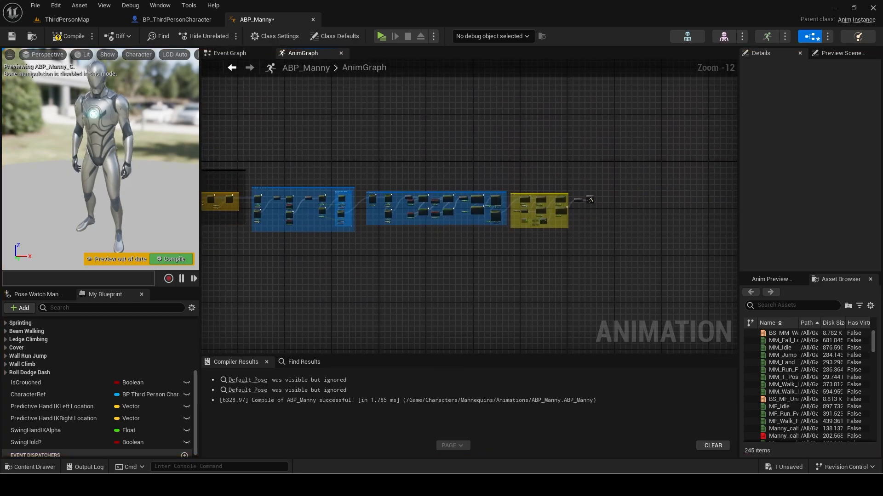
right_drag(588, 193, 438, 176)
scroll(438, 176, up, 7)
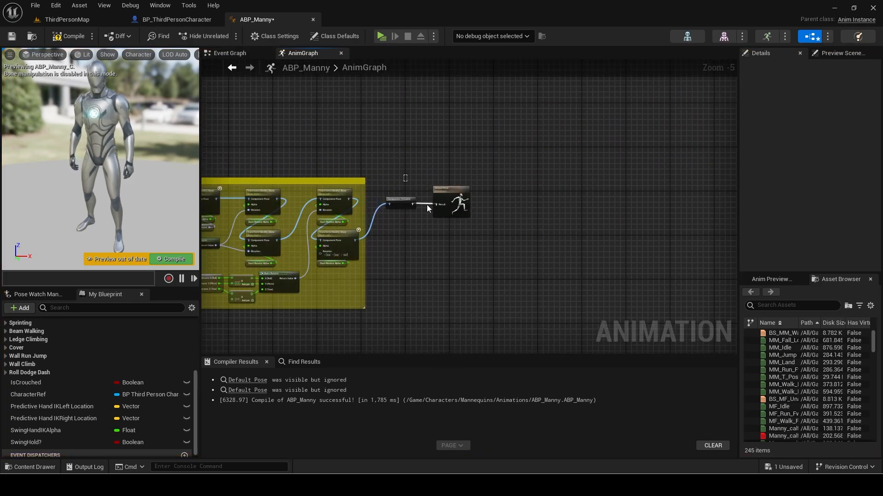
drag(427, 205, 513, 205)
scroll(393, 204, up, 4)
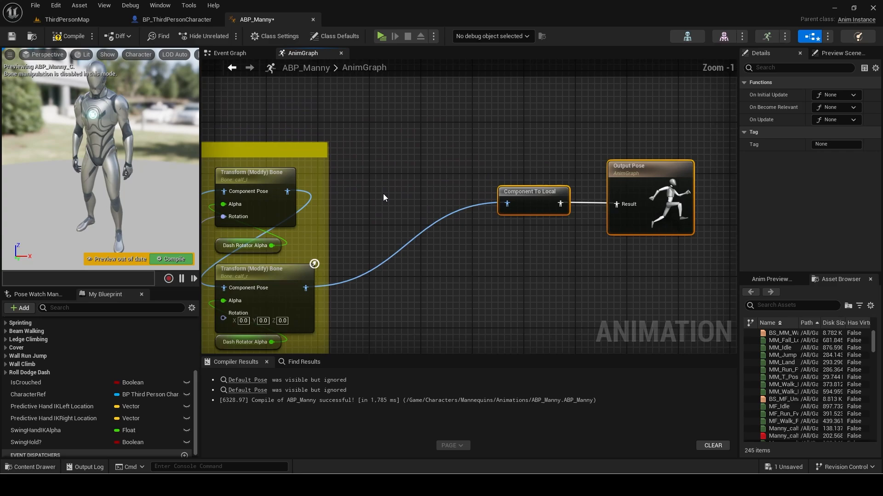
Add a Two Bone IK node fed by the calf_r pose.
right_click(385, 197)
text(two bone ik)
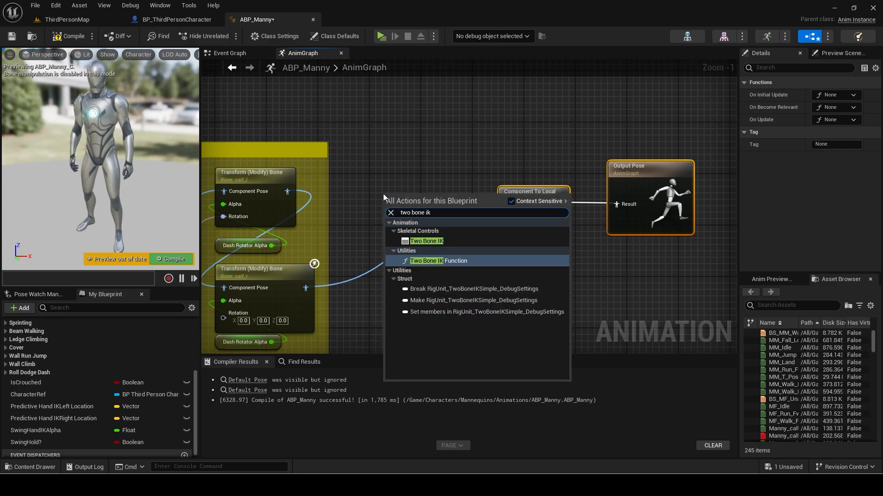
key(Escape)
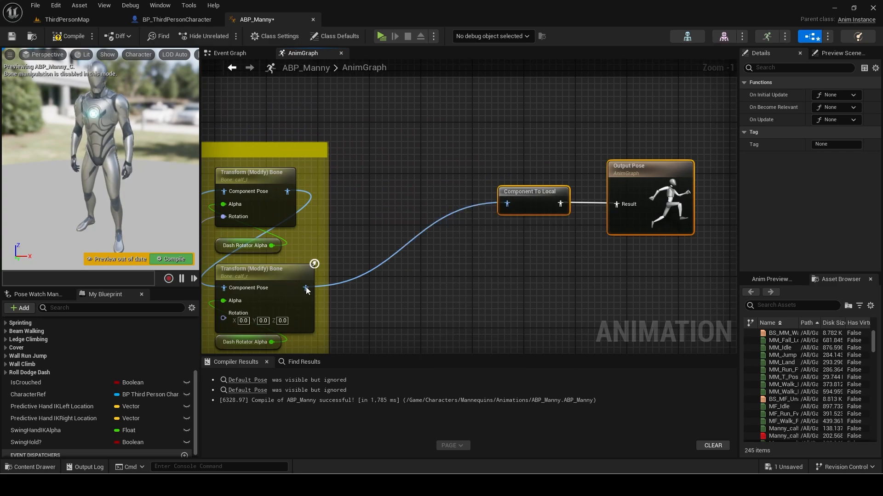
drag(306, 287, 386, 205)
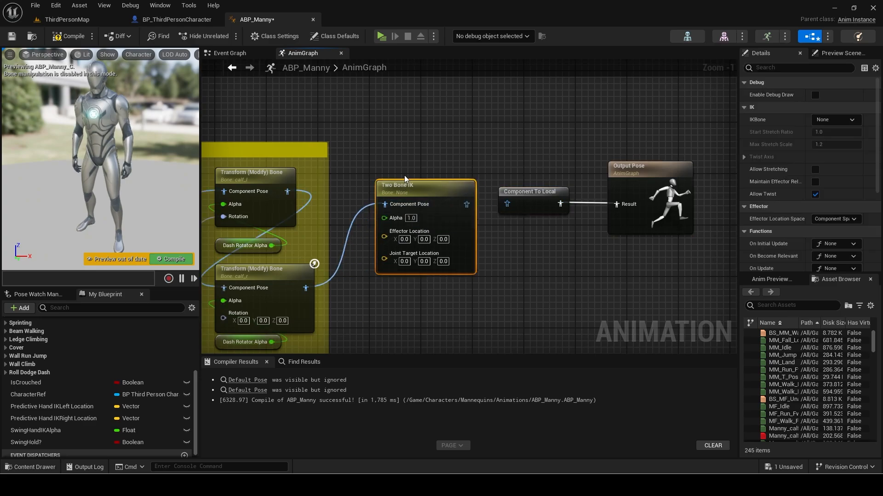
drag(404, 176, 398, 151)
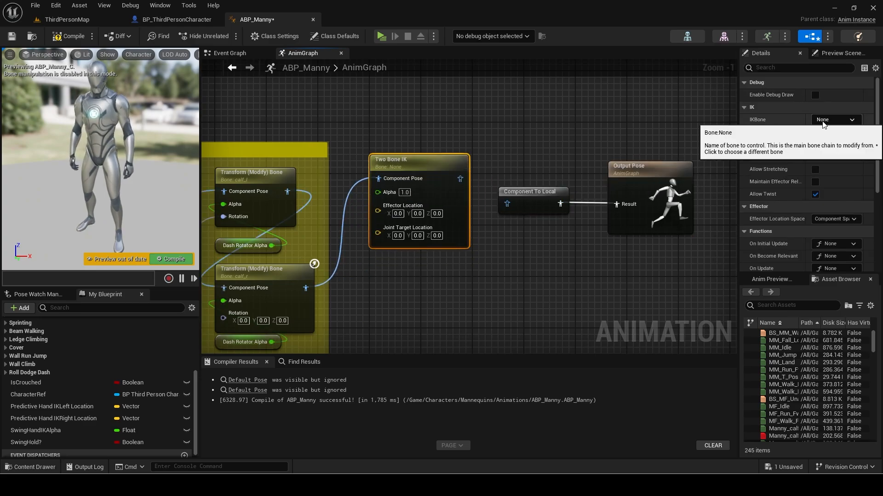
Set the Two Bone IK bone to hand_l with a World Space effector.
click(824, 122)
text(hand)
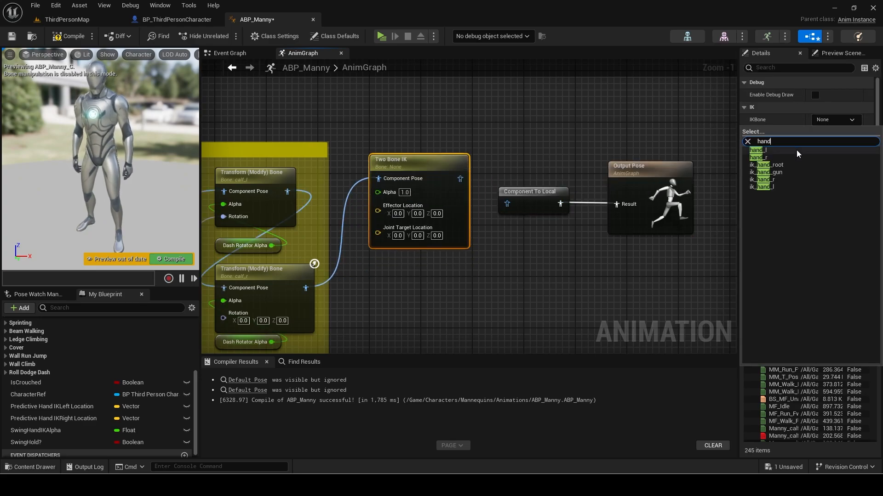
click(798, 151)
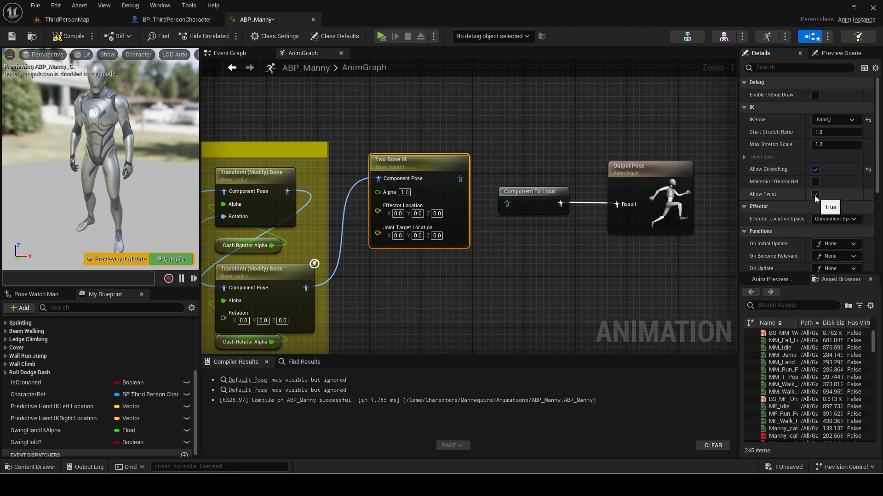
scroll(805, 205, down, 1)
click(826, 205)
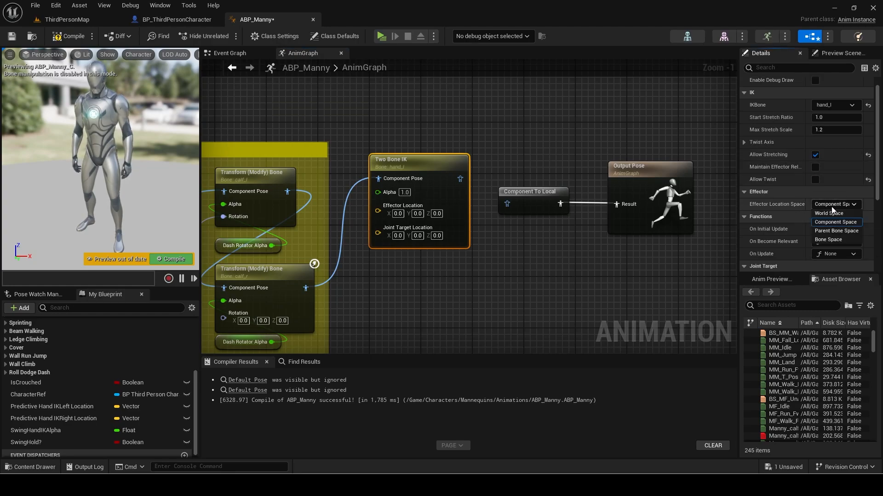
click(831, 213)
Set the joint target to Bone Space with lowerarm_l as the target bone.
scroll(799, 211, down, 3)
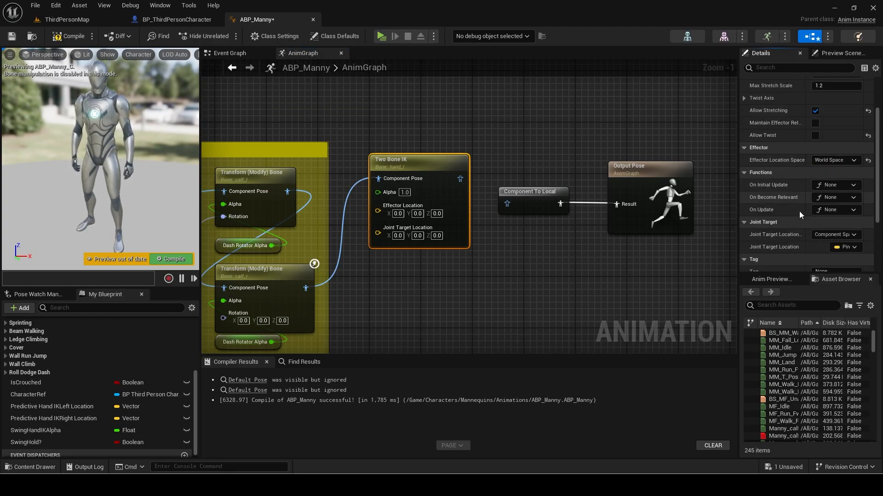
scroll(799, 211, down, 1)
click(831, 221)
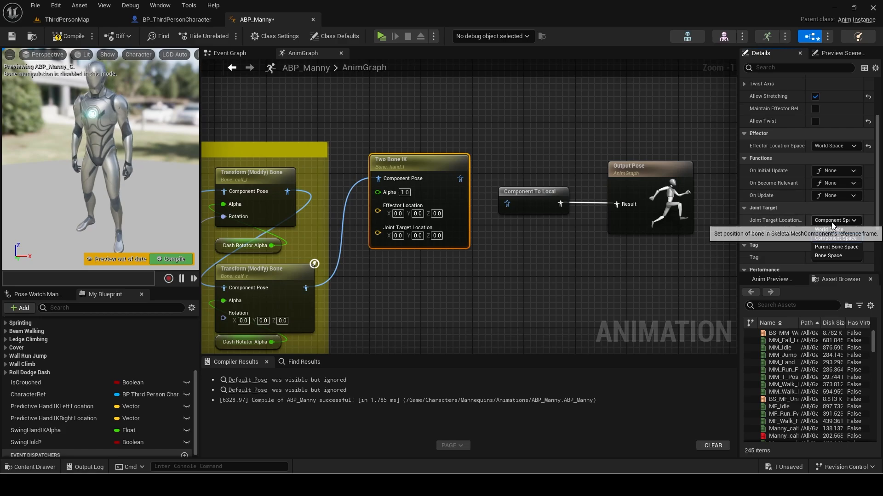
click(824, 255)
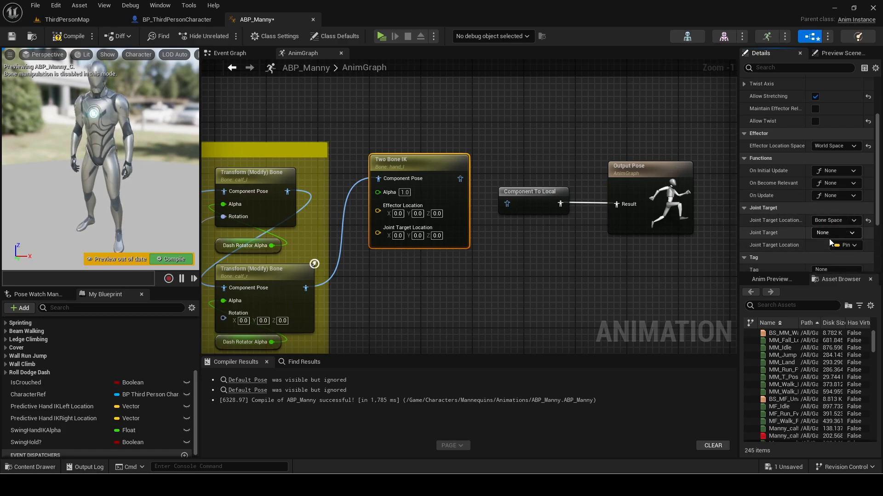
click(829, 237)
text(lowerar)
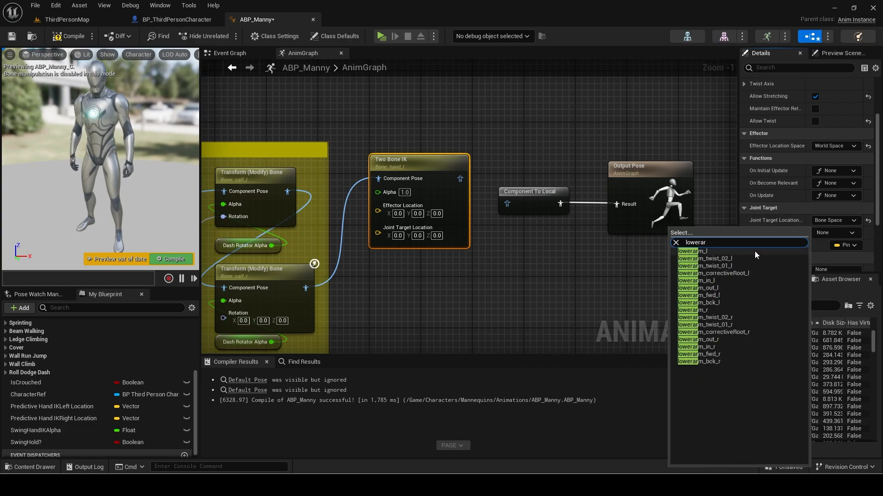
click(754, 251)
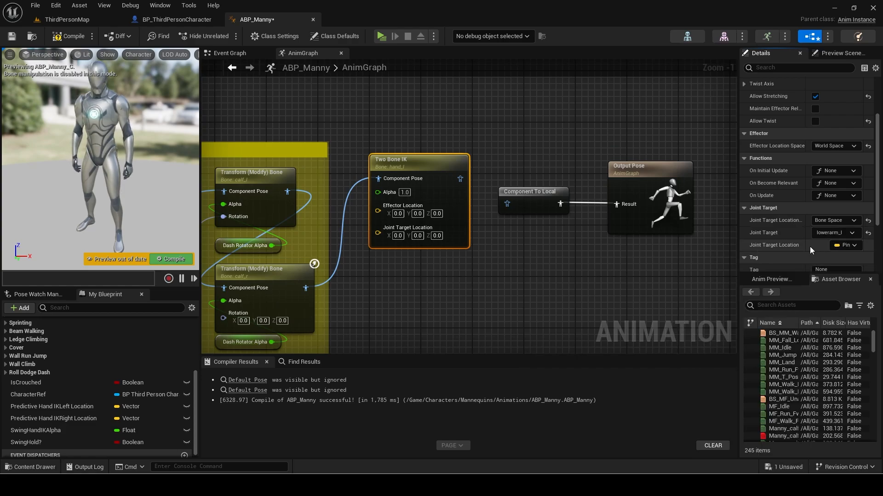
Wire a Swing Hand IKAlpha getter into the Two Bone IK's Alpha input.
right_drag(487, 166, 515, 175)
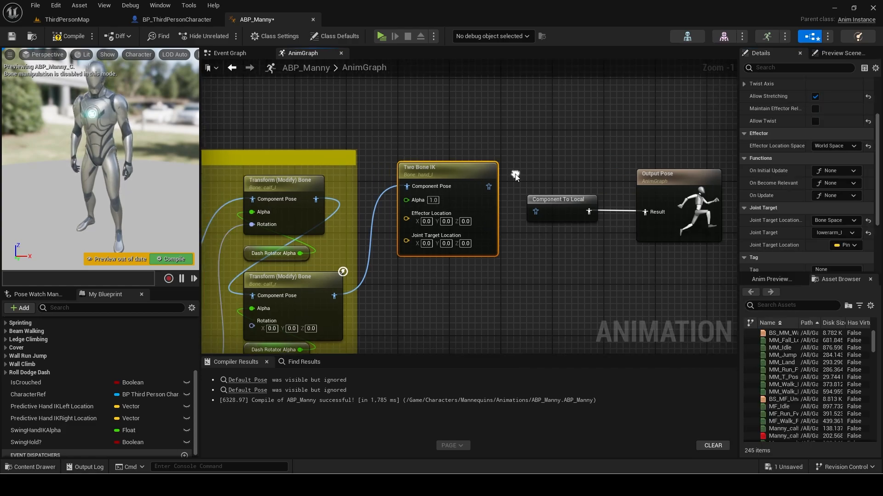
scroll(515, 175, down, 2)
drag(461, 148, 622, 231)
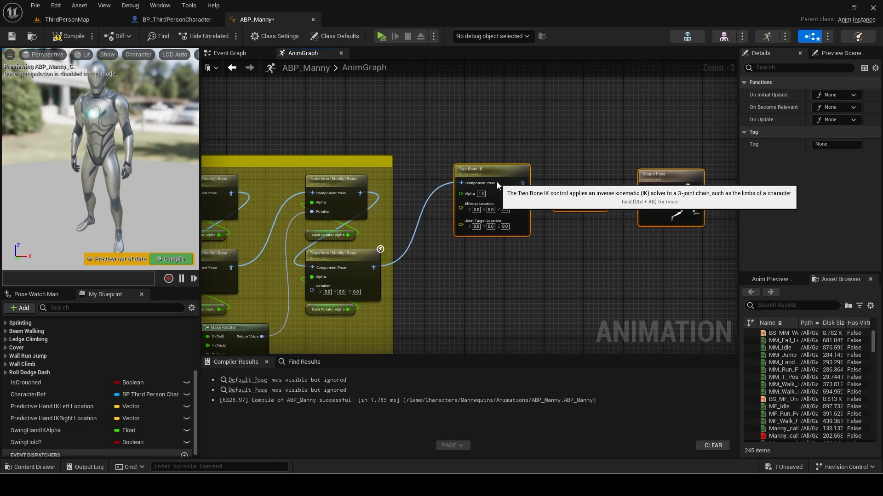
scroll(449, 211, up, 3)
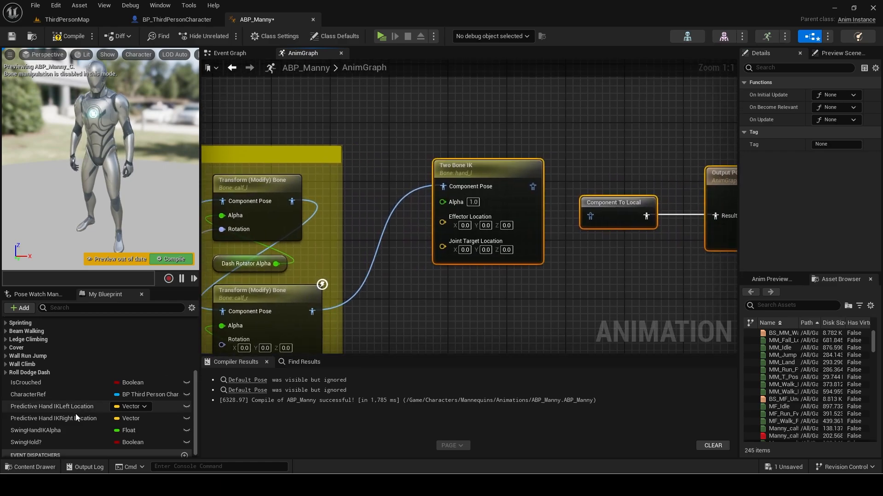
drag(69, 426, 444, 204)
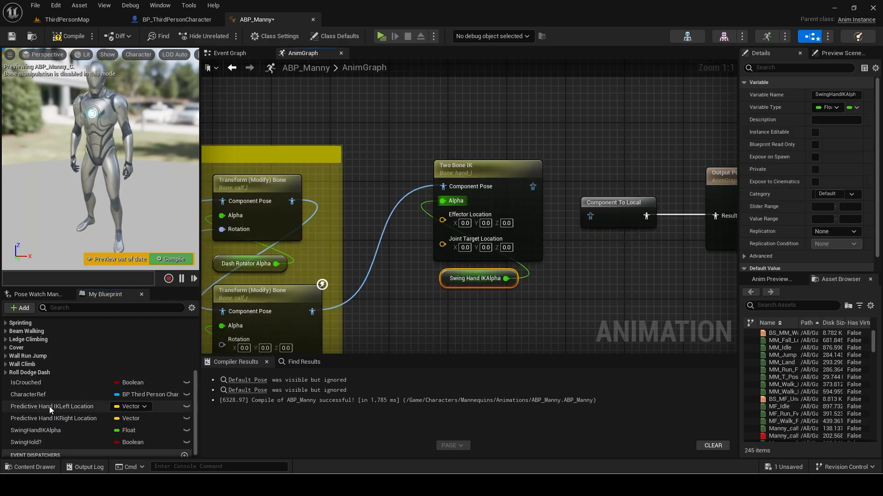
drag(48, 406, 443, 291)
Feed Predictive Hand IKLeft Location into Effector Location and set the joint target X to -15.
drag(503, 293, 455, 226)
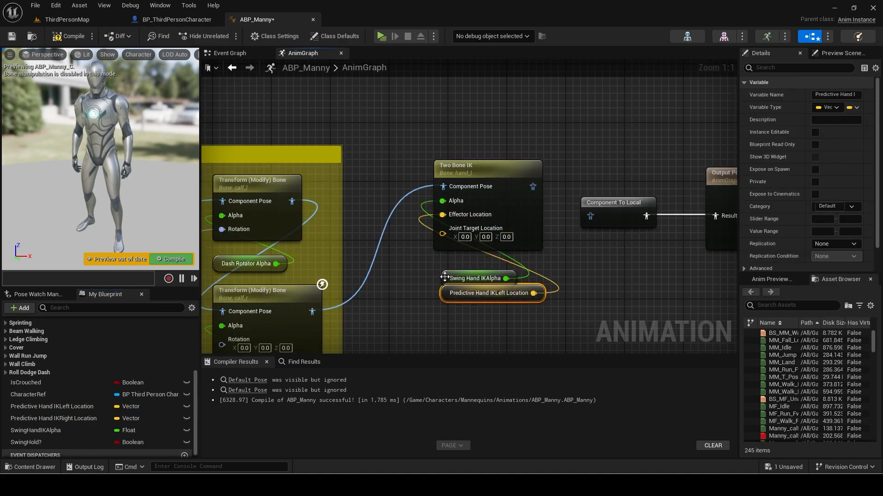
mouse_move(444, 278)
mouse_down()
mouse_move(439, 266)
mouse_move(432, 285)
mouse_up()
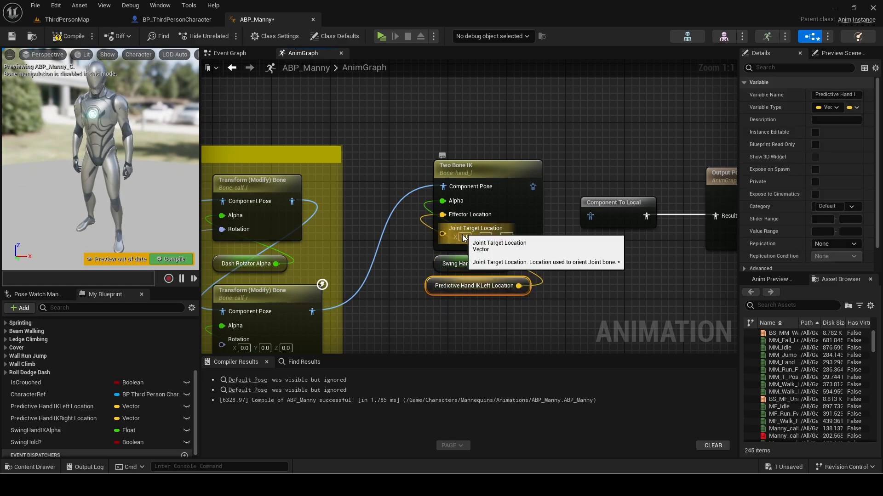
text(-15)
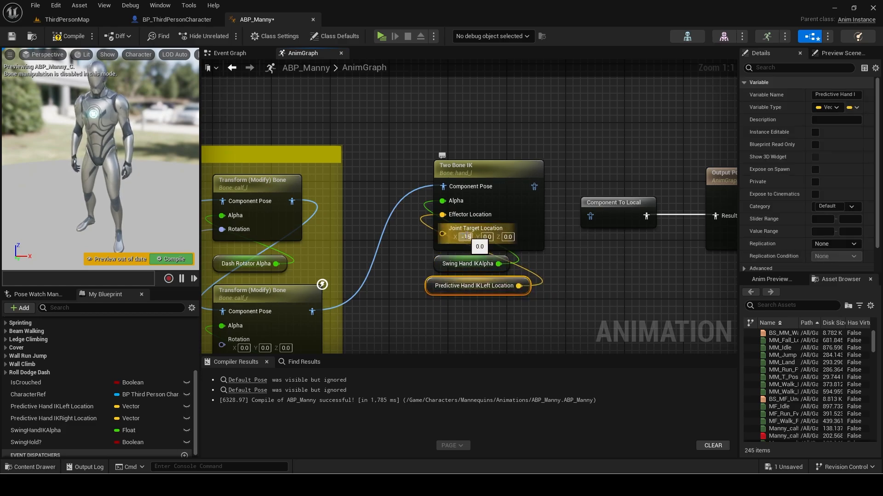
key(Return)
right_drag(468, 126, 470, 98)
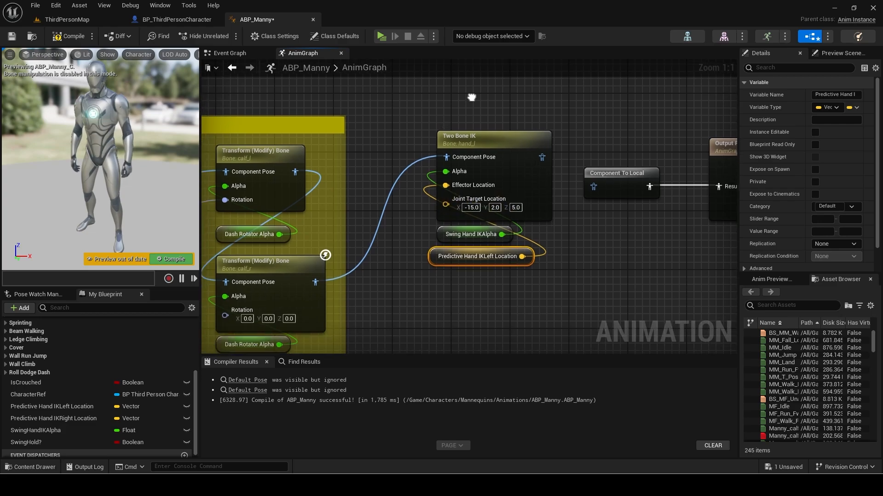
scroll(471, 98, down, 2)
drag(471, 97, 463, 261)
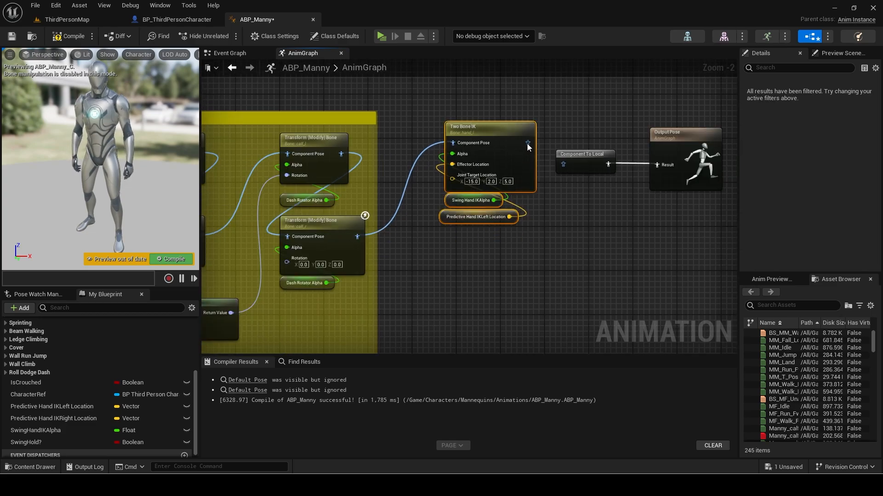
Paste a copy of the Two Bone IK with IK bone hand_r and joint target lowerarm_r.
key(ctrl+v)
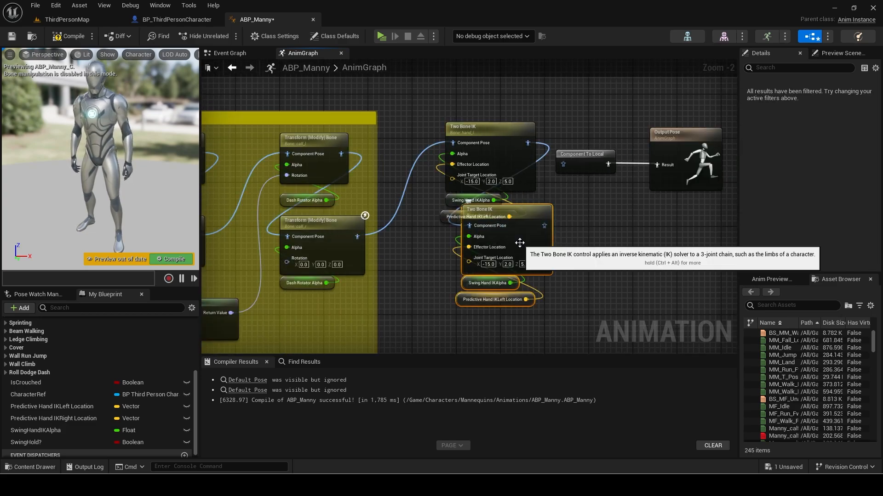
drag(520, 242, 501, 278)
click(498, 249)
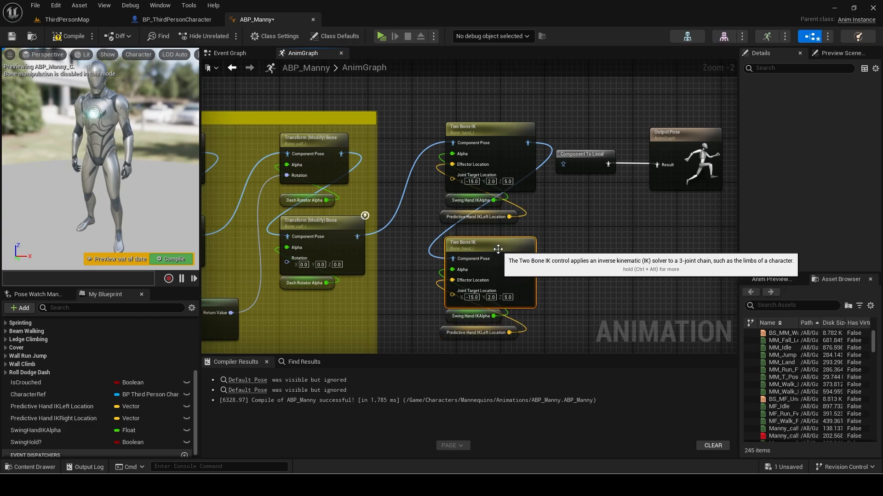
click(816, 123)
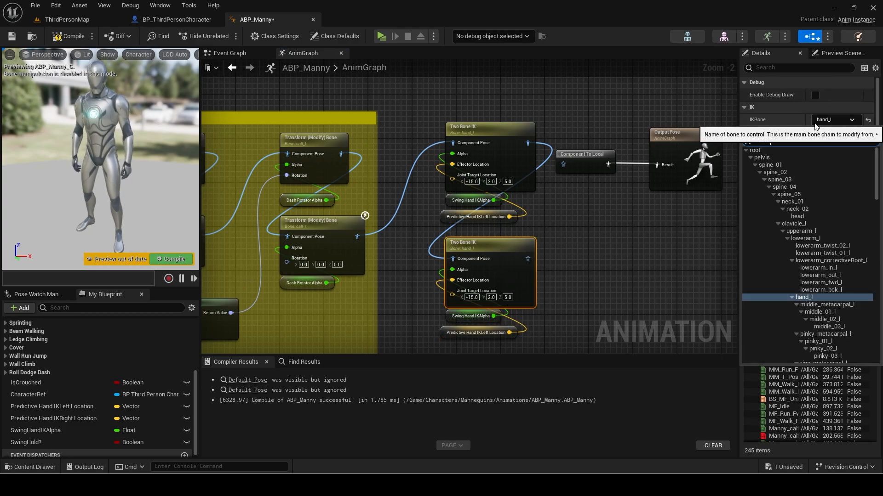
text(hand)
click(771, 159)
scroll(828, 225, down, 4)
click(834, 247)
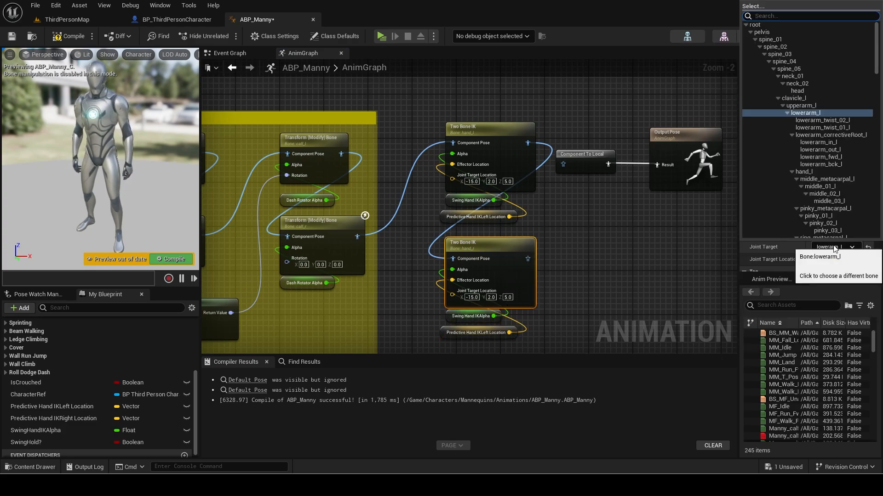
text(lowerar)
click(782, 84)
Drive the copy with Predictive Hand IKRight Location and wire its output into Component To Local.
right_drag(549, 245, 548, 211)
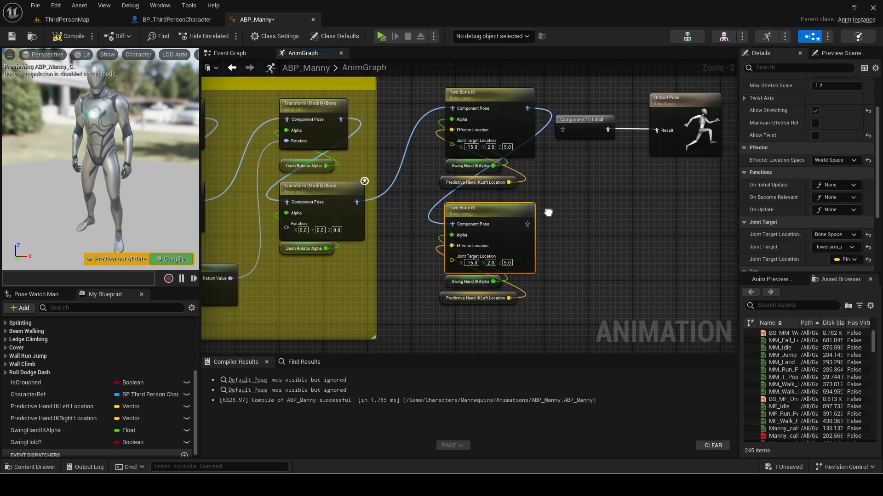
drag(77, 419, 443, 297)
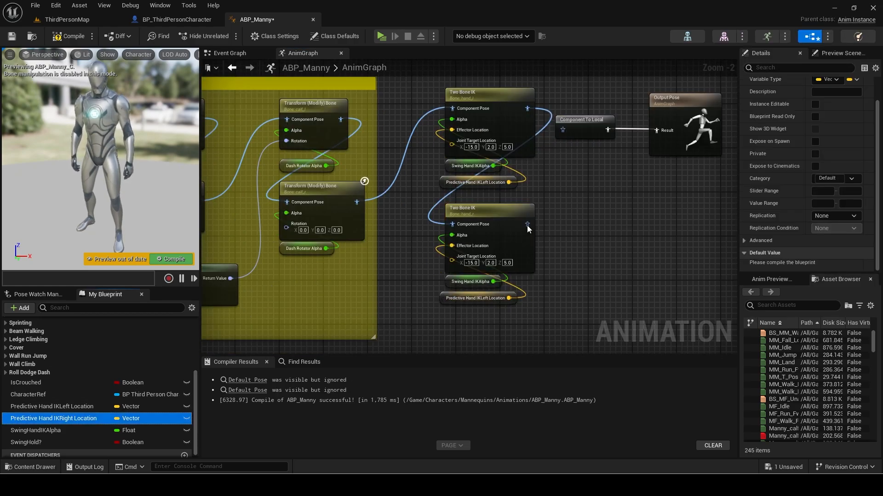
drag(527, 225, 562, 129)
drag(571, 174, 680, 122)
drag(603, 121, 660, 122)
Wrap both IK nodes and their getters in a comment titled 'Swing IK'.
scroll(442, 147, down, 2)
drag(430, 113, 529, 251)
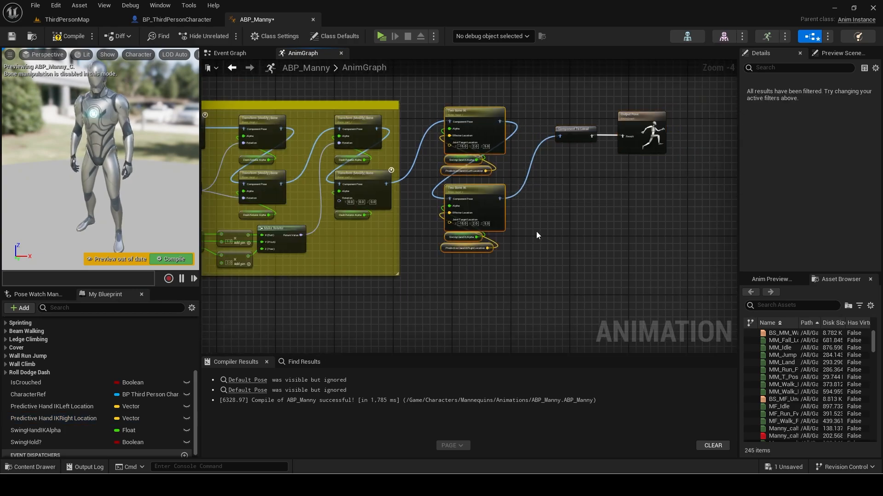
right_drag(536, 231, 551, 249)
text(cSwing IK)
key(Return)
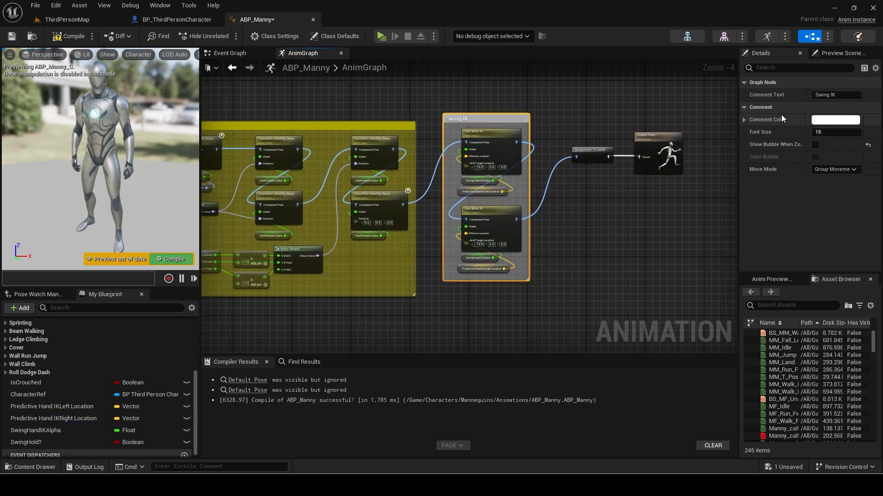
Color the Swing IK comment green and tidy the surrounding nodes.
click(230, 53)
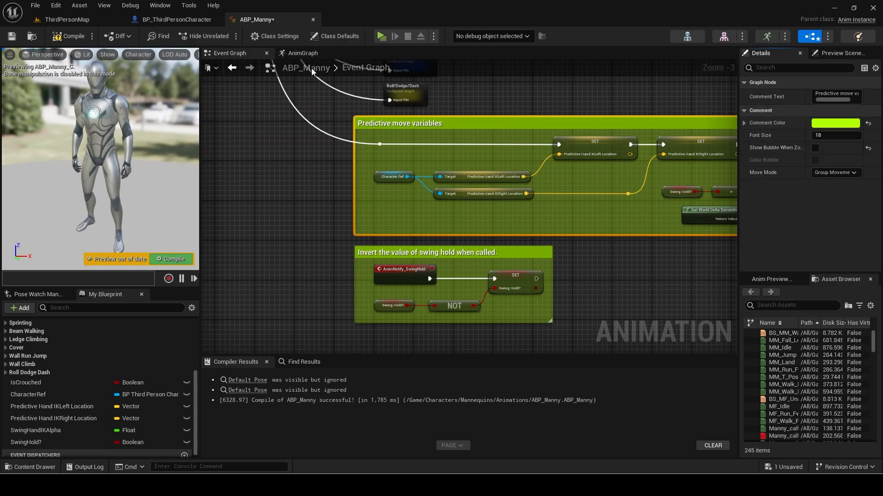
click(303, 54)
shift+click(777, 123)
drag(449, 123, 525, 255)
drag(510, 208, 511, 216)
drag(558, 184, 669, 134)
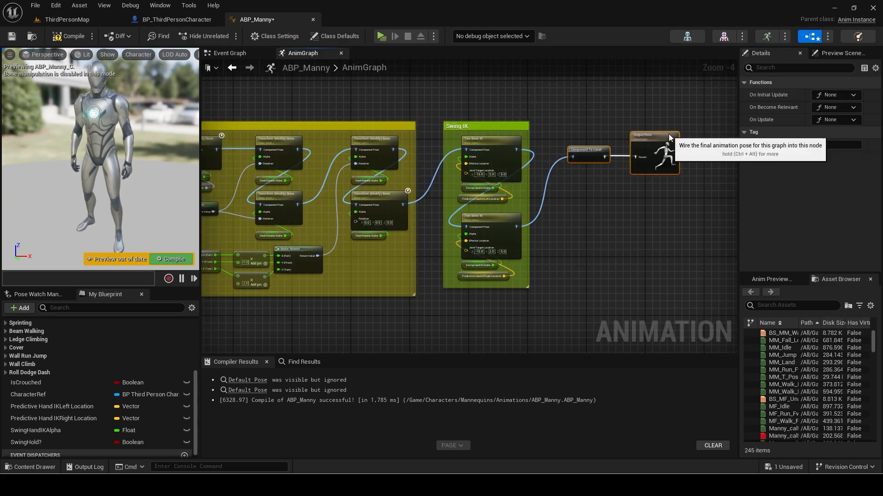
scroll(554, 186, down, 5)
click(230, 52)
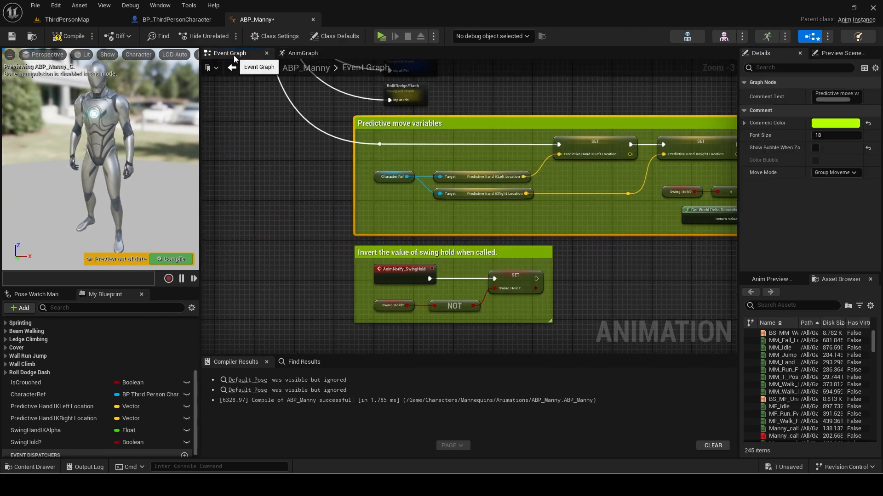
click(37, 8)
Save all assets and launch a play session of ThirdPersonMap.
click(65, 58)
click(77, 23)
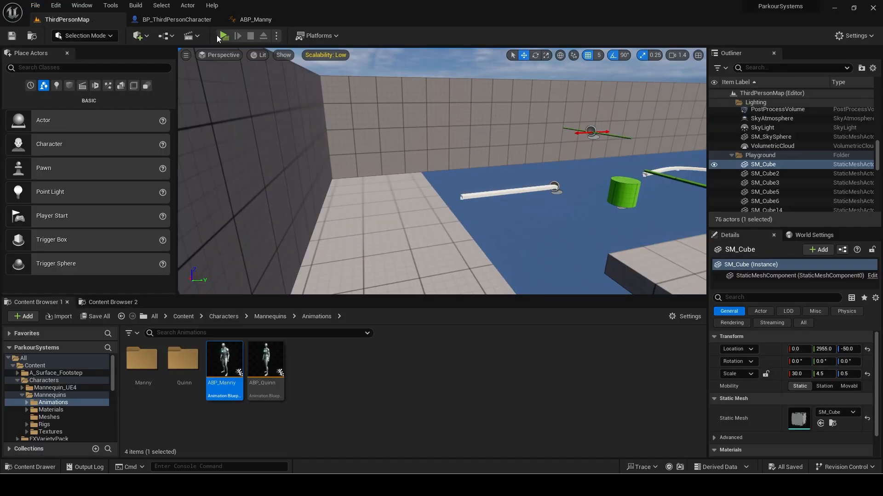
click(224, 36)
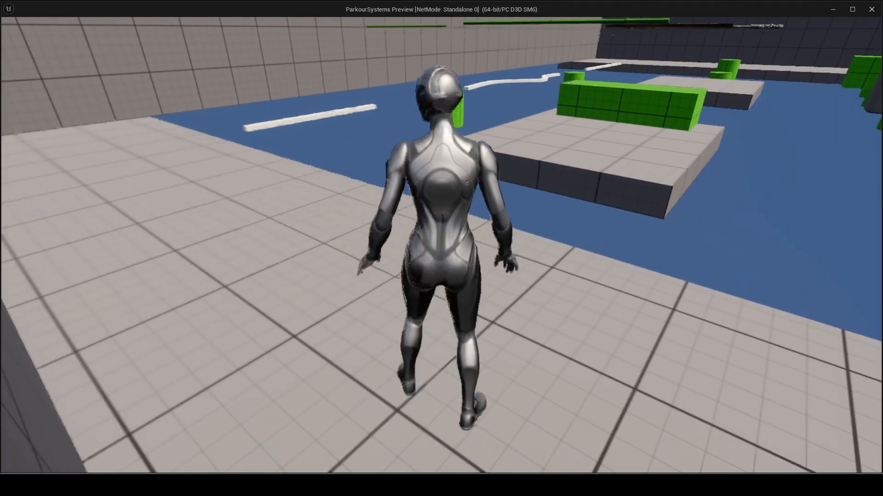
Playtest by running and jumping across the bar, block, beam, cylinder and rope.
key(w)
key(space)
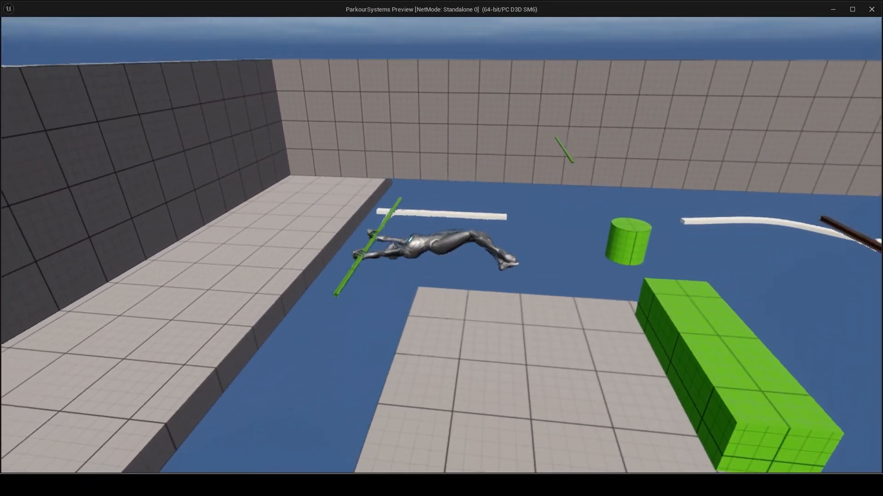
key(space)
key(w)
key(space)
key(space)
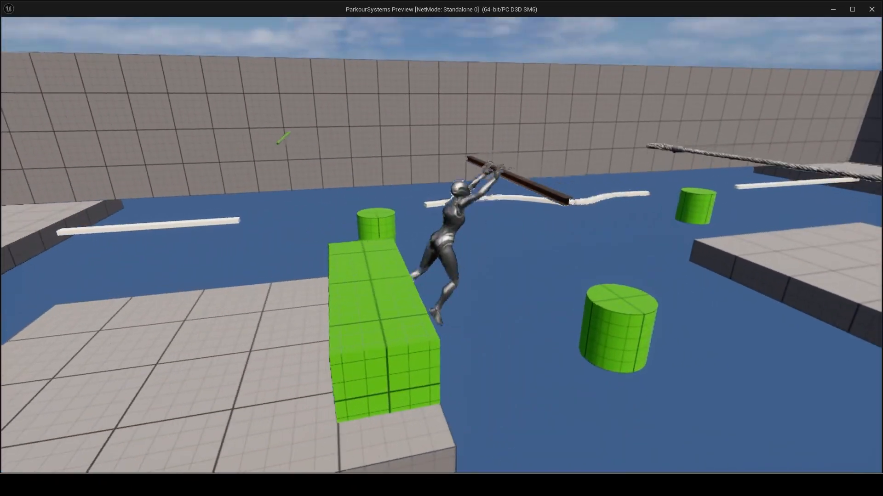
key(space)
key(space)
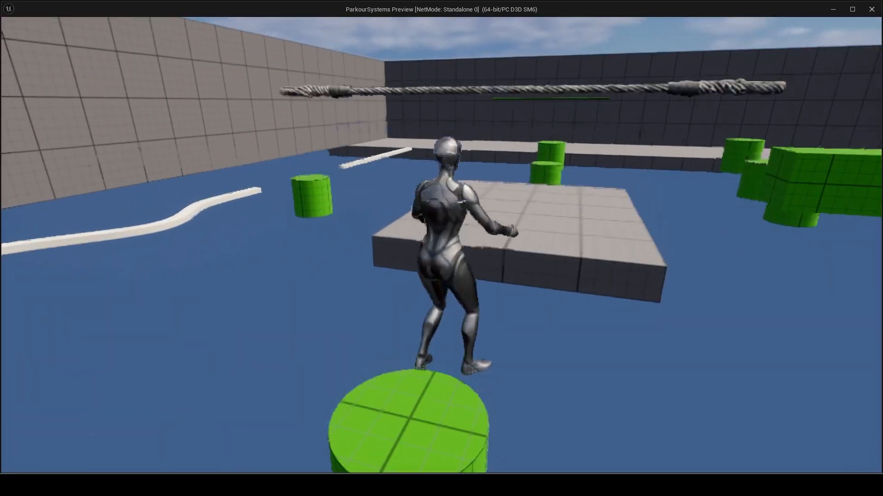
key(space)
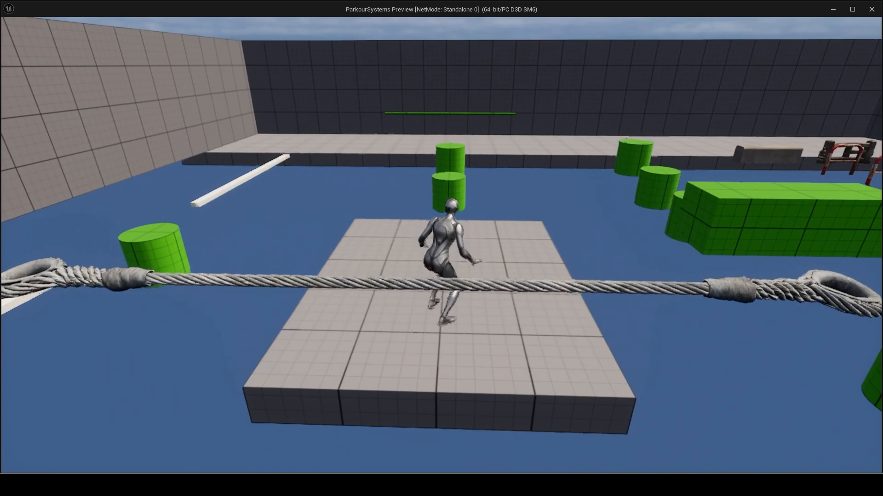
key(w)
key(space)
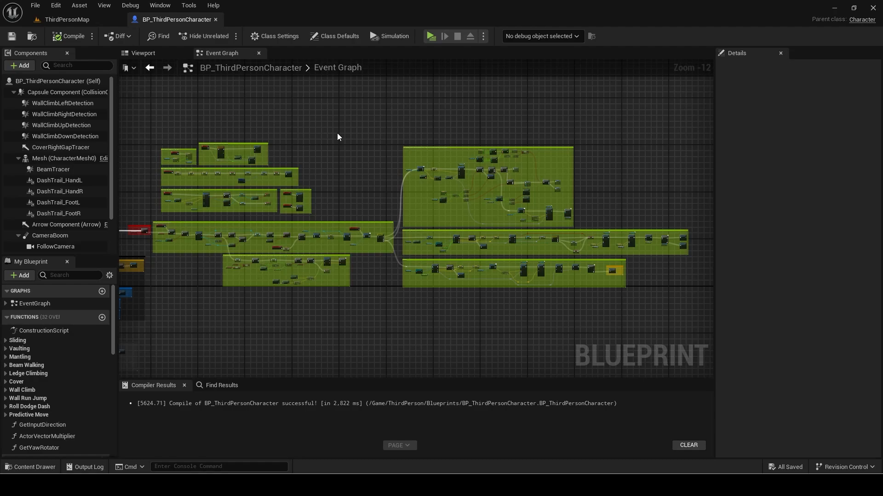
Add a Set Has Predective Jumped? node after Was New Type Detected? in the execution chain.
scroll(337, 137, up, 7)
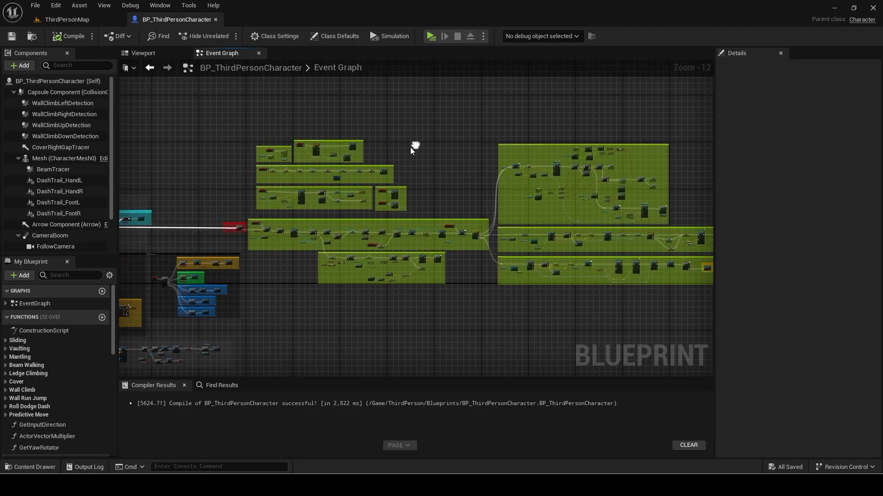
scroll(365, 214, up, 1)
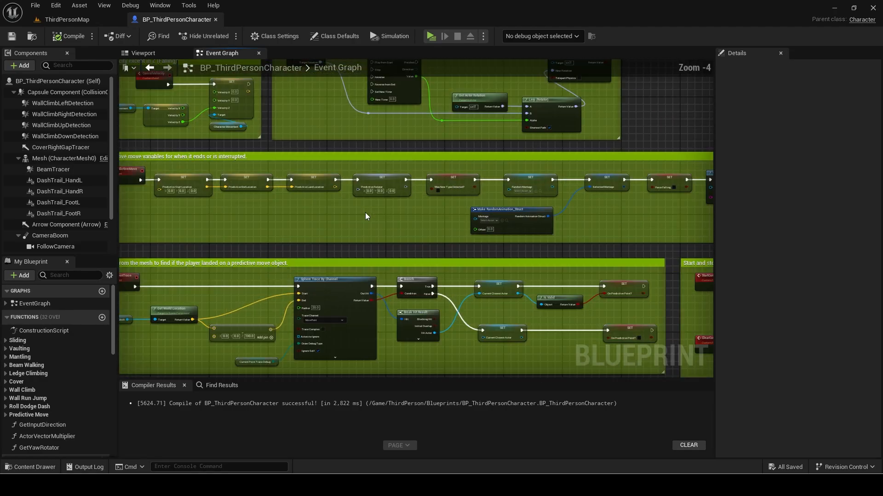
right_drag(569, 201, 385, 208)
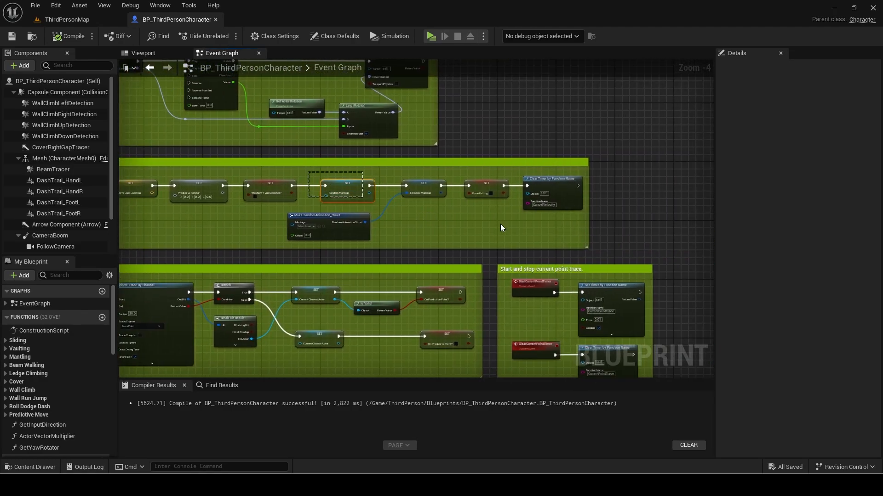
drag(500, 224, 540, 226)
scroll(337, 194, up, 2)
drag(349, 183, 429, 183)
drag(266, 190, 315, 191)
text(set has pe)
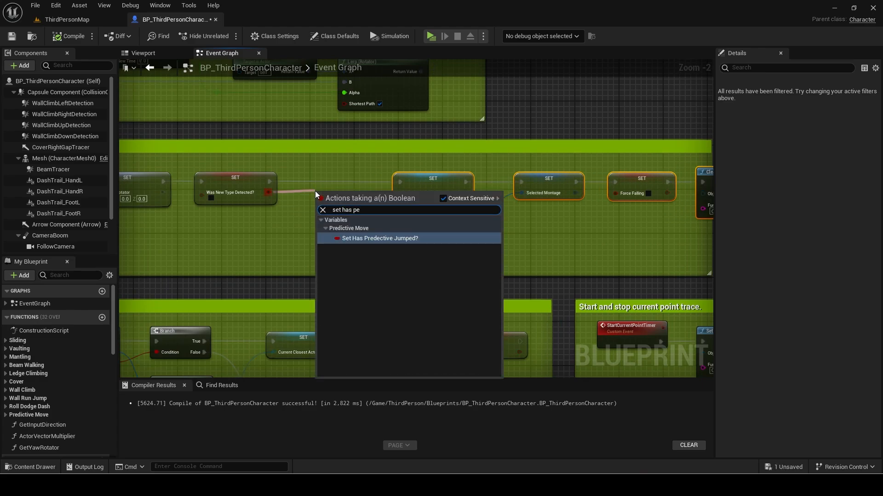
key(Return)
drag(301, 182, 270, 182)
right_drag(626, 233, 468, 233)
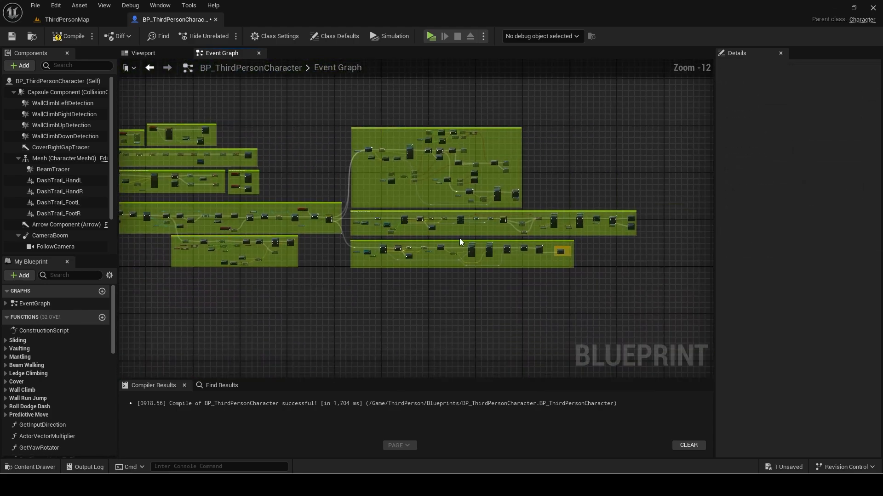
In Predictive Move, call Reset Predictive Do Once right after Reset Predictive Move.
scroll(538, 244, up, 9)
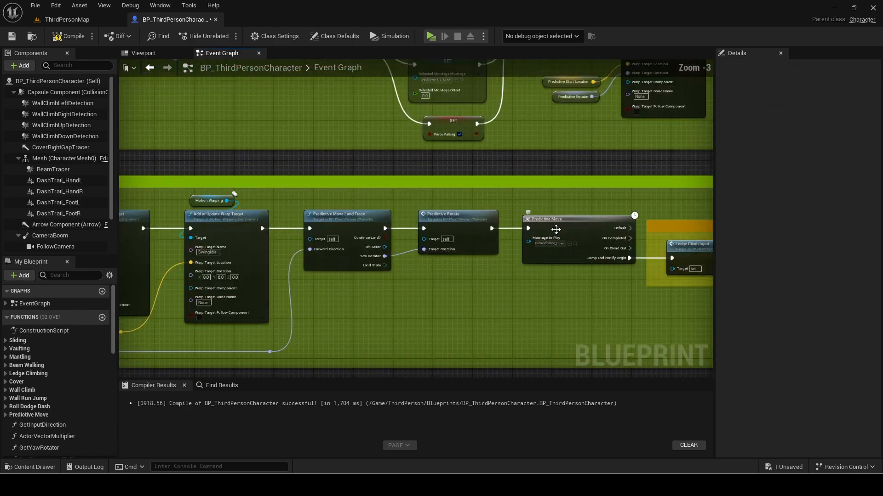
double_click(556, 229)
drag(510, 301, 509, 301)
scroll(375, 257, up, 2)
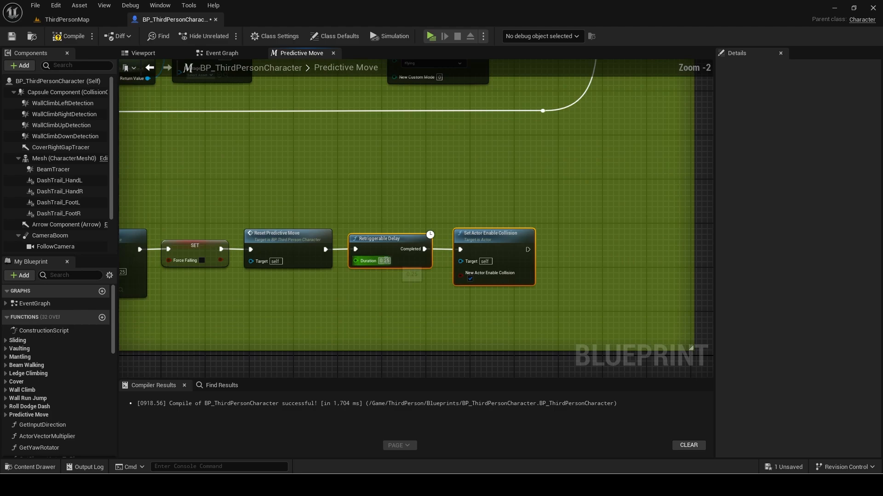
drag(393, 248, 490, 248)
ctrl+drag(329, 250, 358, 249)
text(reset pred)
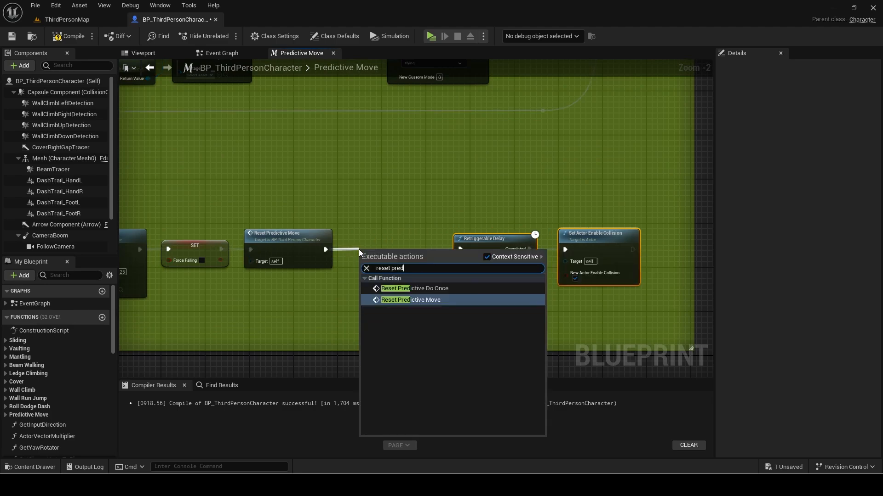
key(Return)
drag(384, 244, 374, 237)
Close the Predictive Move graph, review the Event Graph and save the blueprint.
click(395, 193)
scroll(395, 193, down, 6)
right_drag(395, 194, 519, 258)
click(332, 53)
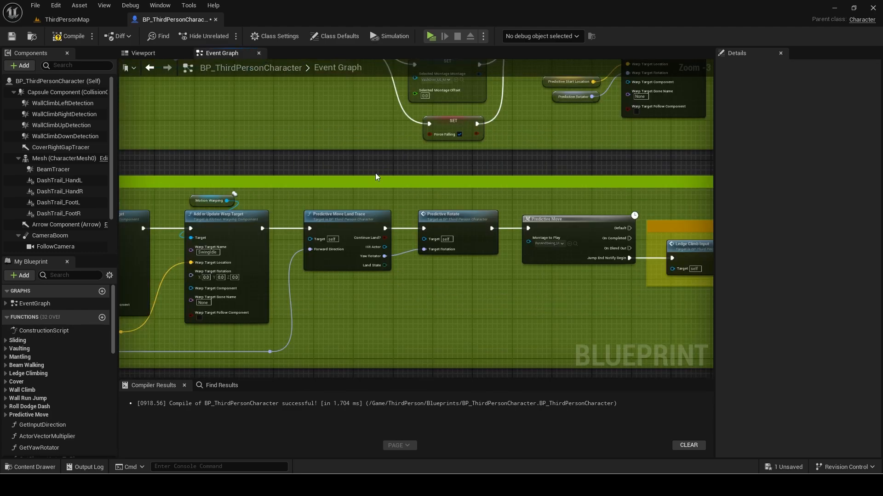
scroll(375, 173, down, 9)
right_drag(356, 192, 552, 286)
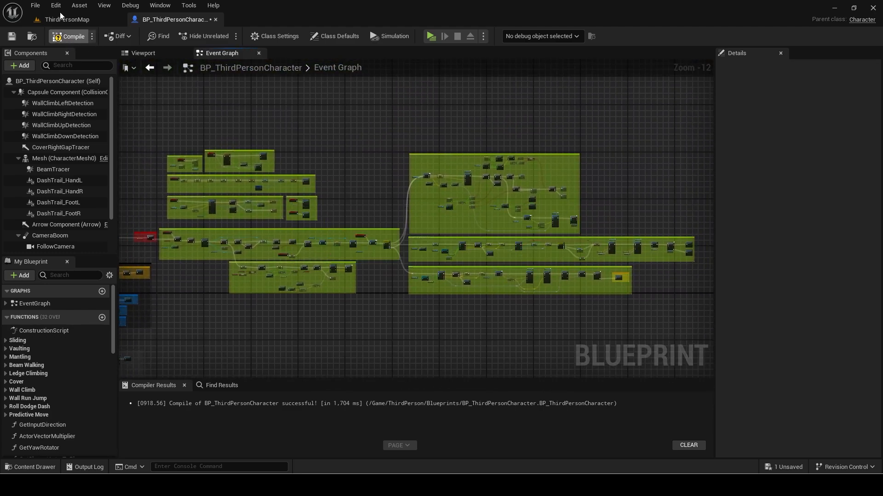
key(ctrl+s)
scroll(452, 210, up, 3)
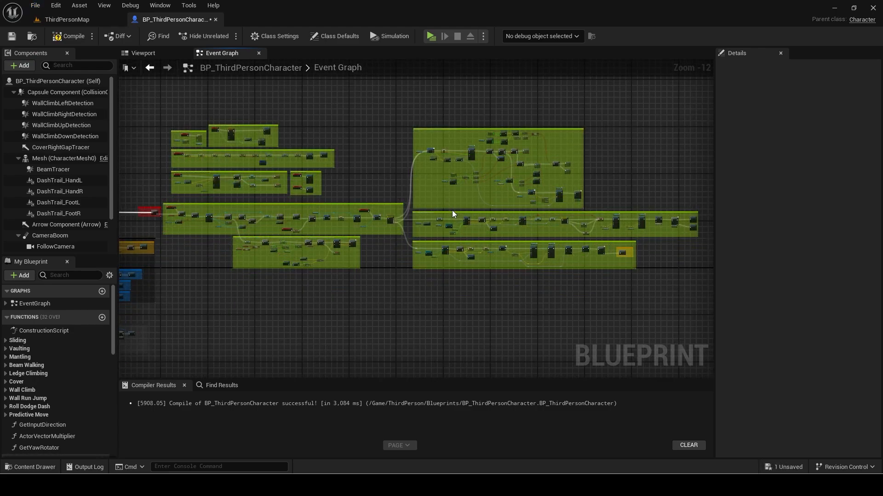
scroll(451, 210, up, 7)
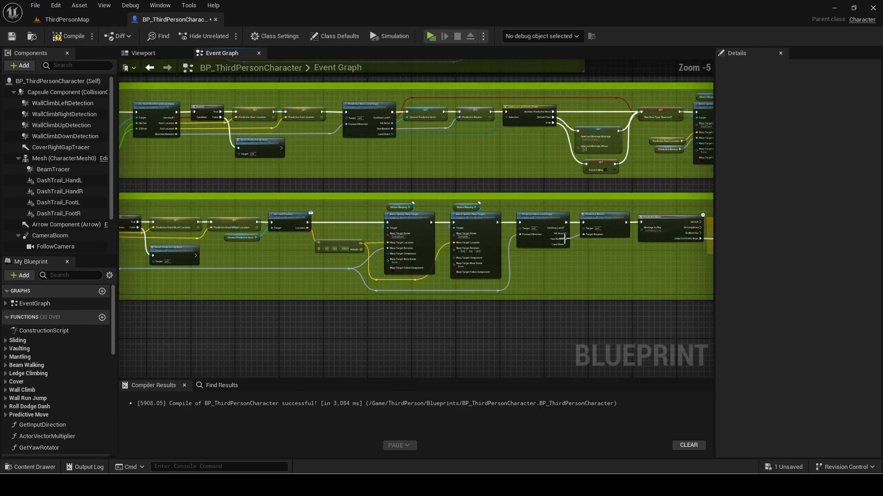
Remove the capsule-height offset nodes and wire trace Location straight into Predictive Land Location via a reroute.
double_click(522, 202)
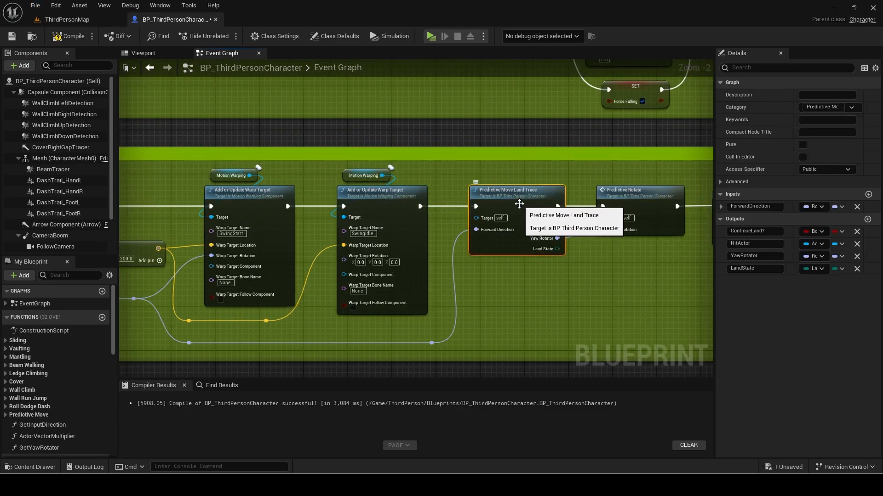
scroll(521, 208, up, 7)
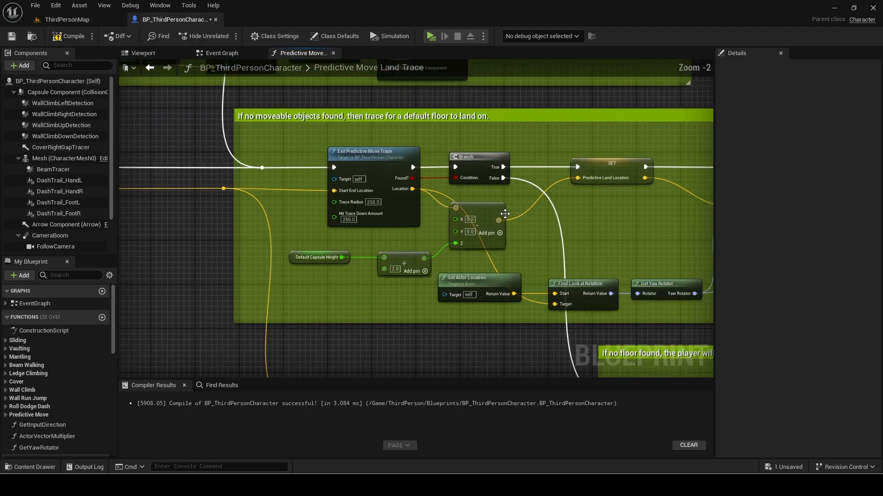
shift+drag(318, 242, 400, 264)
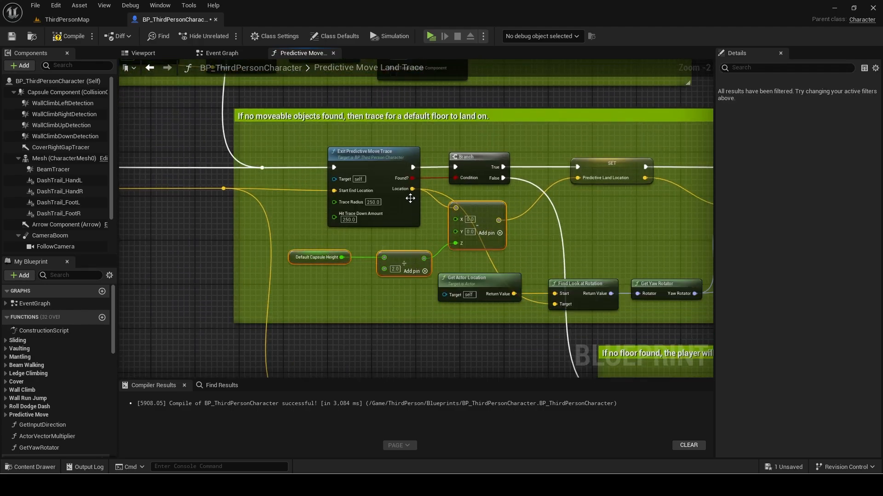
key(Delete)
drag(412, 189, 575, 180)
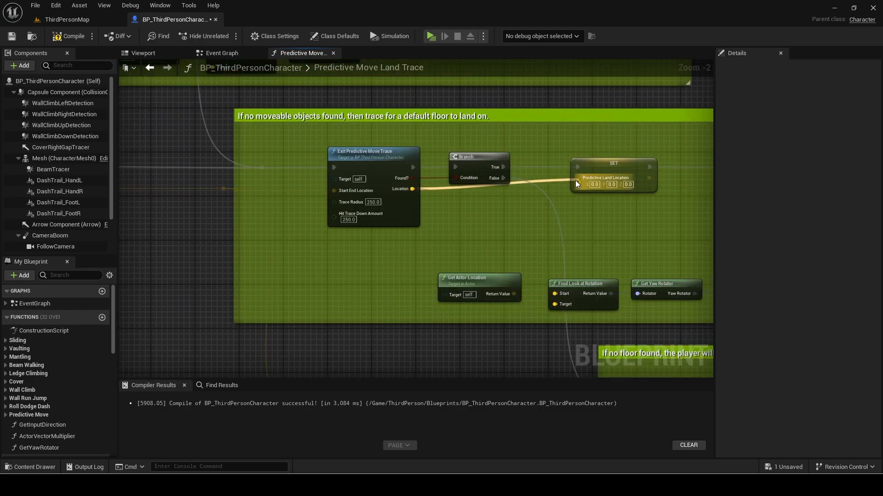
double_click(449, 189)
drag(448, 189, 529, 189)
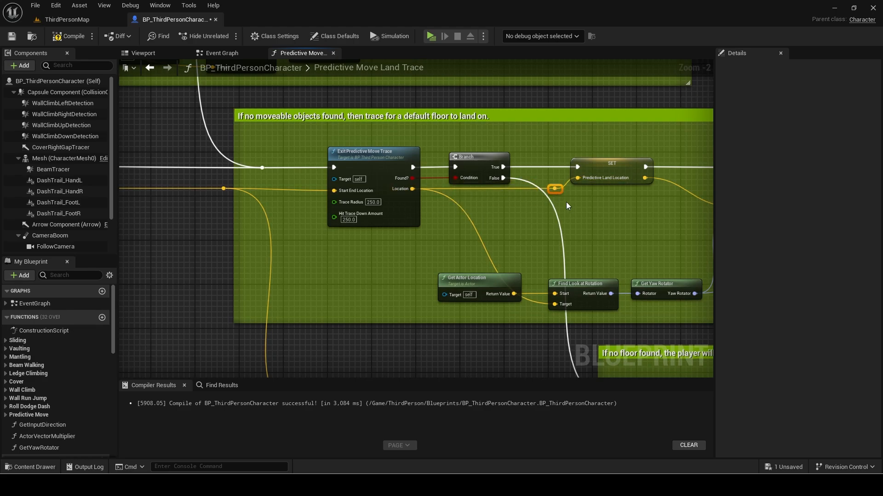
scroll(573, 216, down, 4)
right_drag(391, 195, 603, 281)
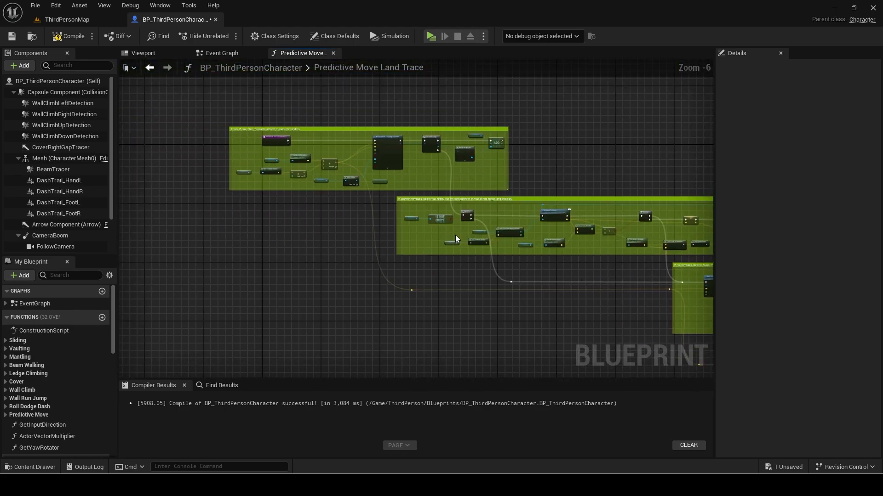
scroll(473, 236, up, 5)
right_drag(492, 234, 447, 206)
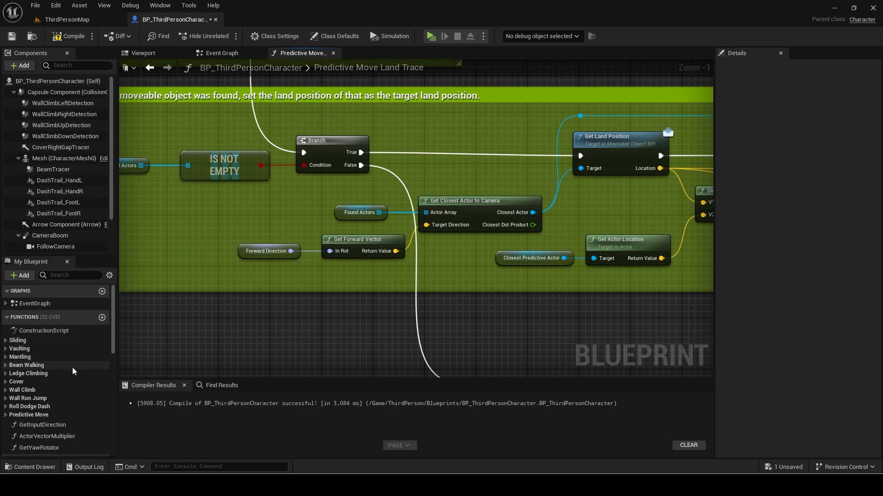
Duplicate GetClosestActorToCamera as GetClosestActorToPlayer and clear its Predictive Move category.
click(3, 415)
scroll(48, 409, down, 1)
click(68, 400)
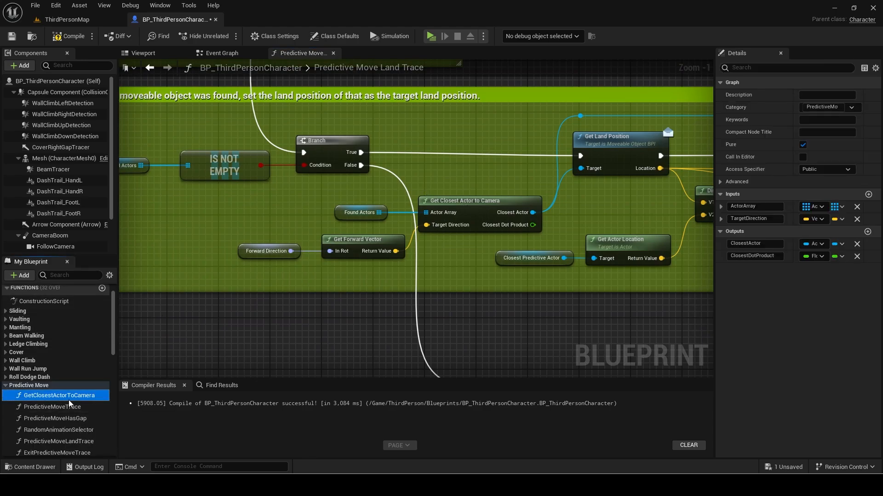
key(ctrl+w)
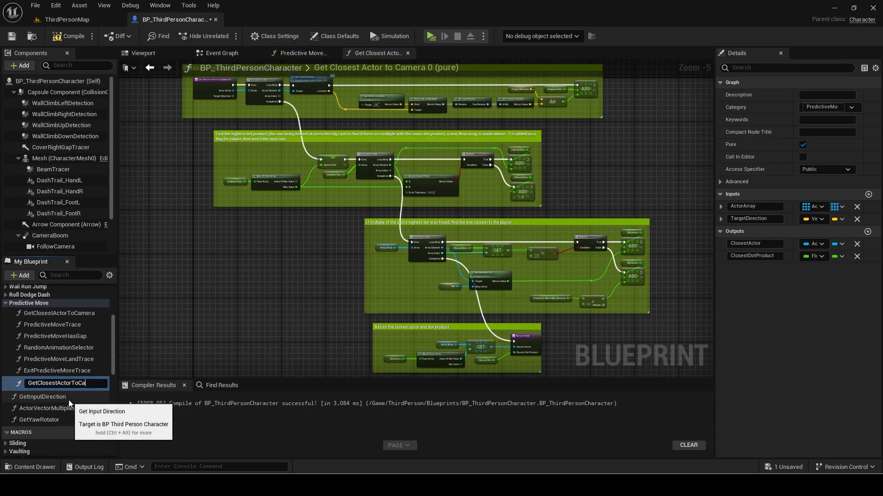
text(Player)
key(Return)
click(835, 109)
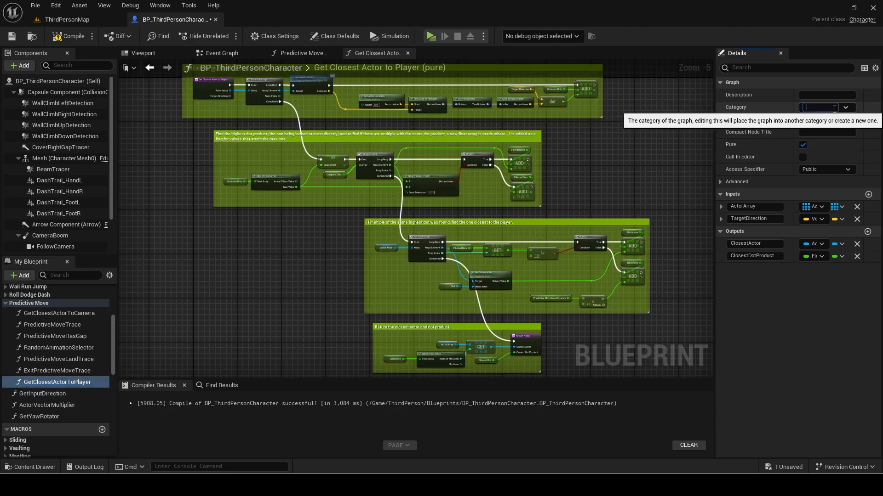
key(Return)
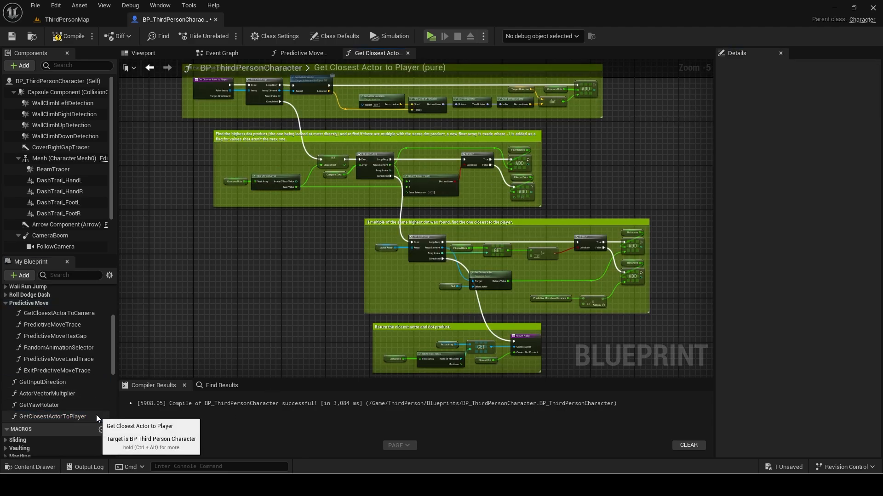
click(65, 418)
scroll(233, 211, down, 2)
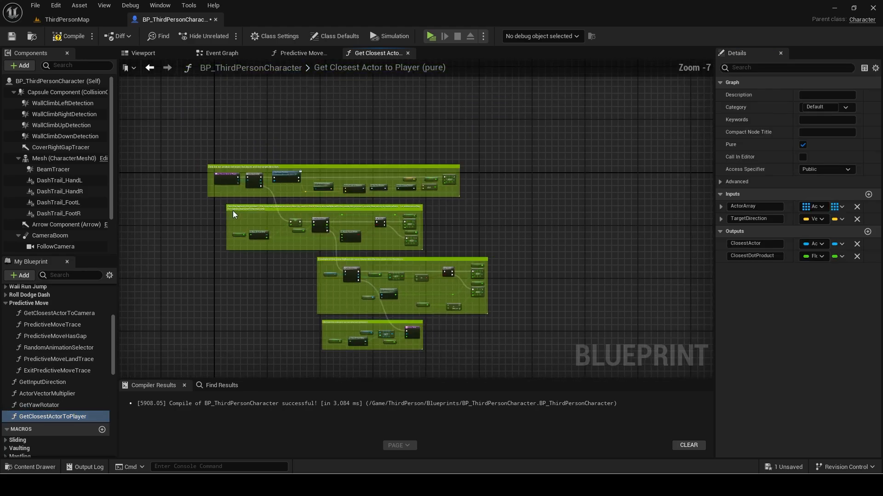
Delete the two middle comment sections and connect the loop's Completed to the Return Node.
drag(207, 206, 397, 210)
key(Delete)
scroll(292, 211, up, 3)
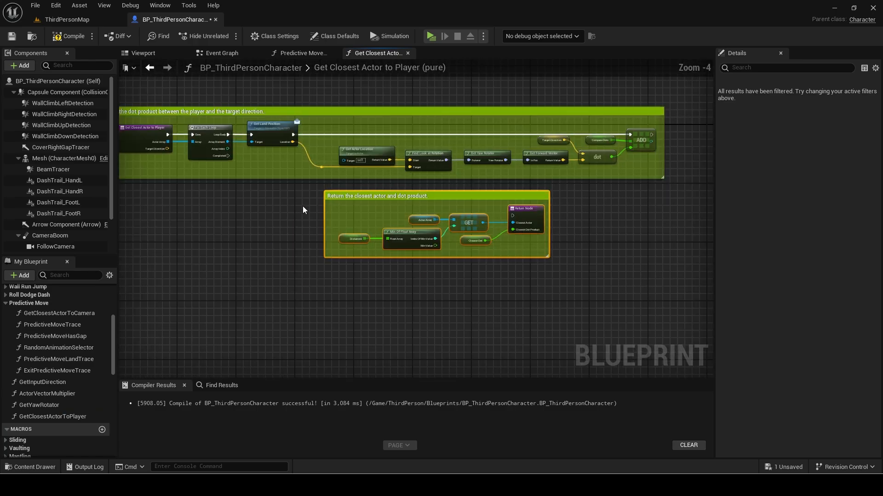
scroll(302, 207, up, 1)
right_drag(303, 207, 354, 222)
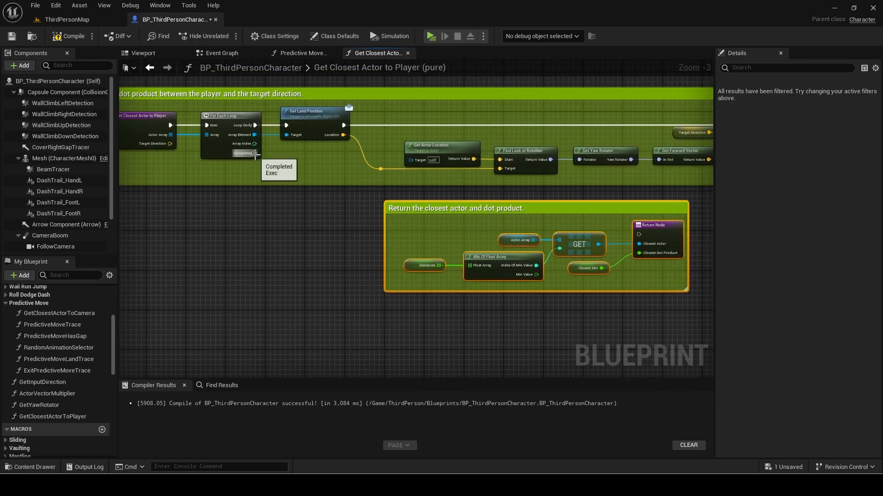
drag(255, 153, 479, 215)
right_drag(550, 197, 524, 247)
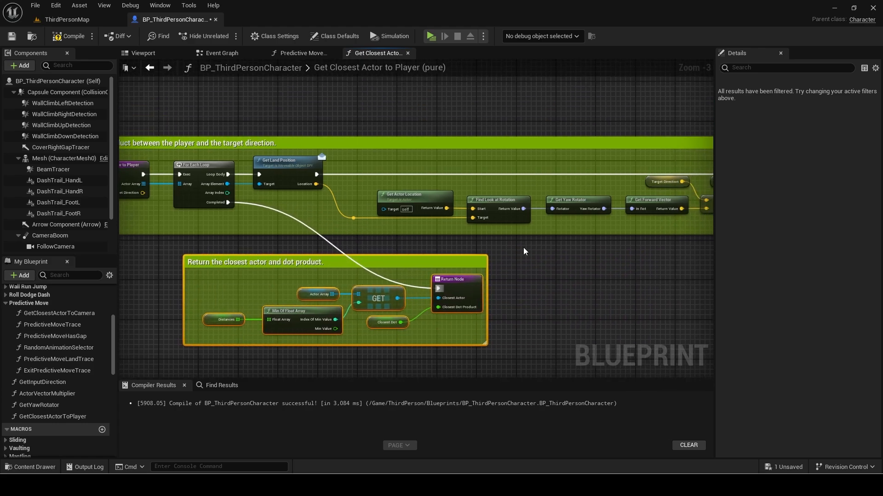
Delete the direction-comparison nodes and remove the Closest Dot Product output.
scroll(526, 242, down, 1)
drag(353, 168, 654, 213)
key(Delete)
right_drag(365, 207, 404, 197)
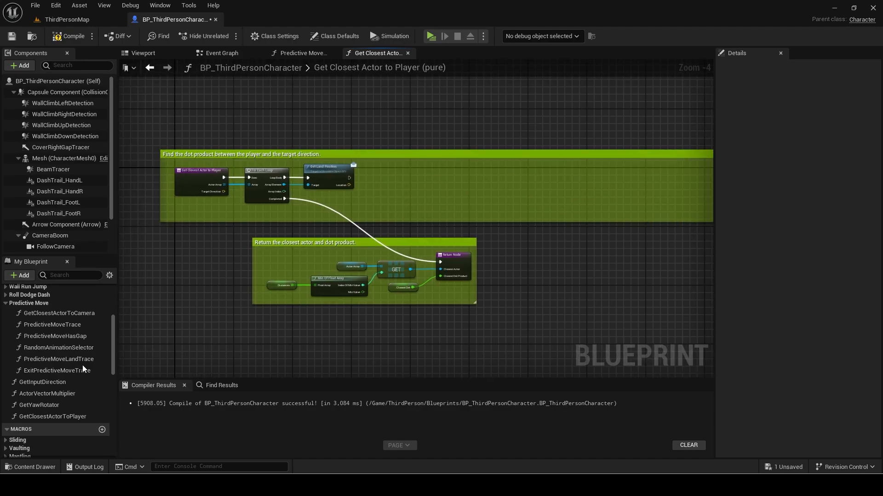
scroll(453, 266, up, 2)
click(453, 264)
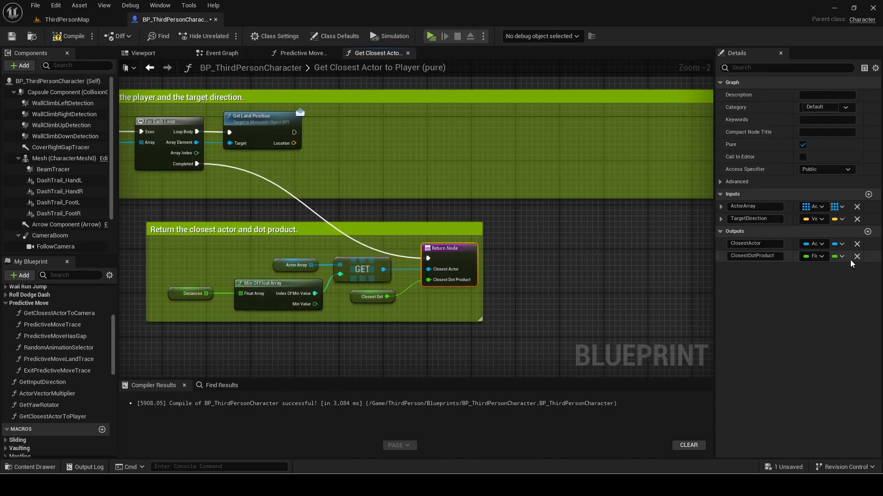
click(386, 297)
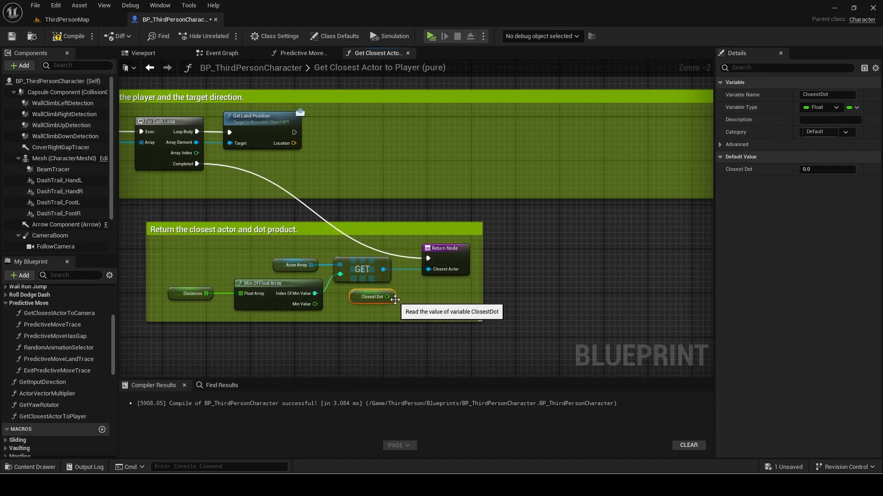
key(Delete)
Drop the TargetDirection input and feed Get Land Position's Location and Get Actor Location into Distance (Vector).
right_drag(155, 155, 278, 188)
click(177, 184)
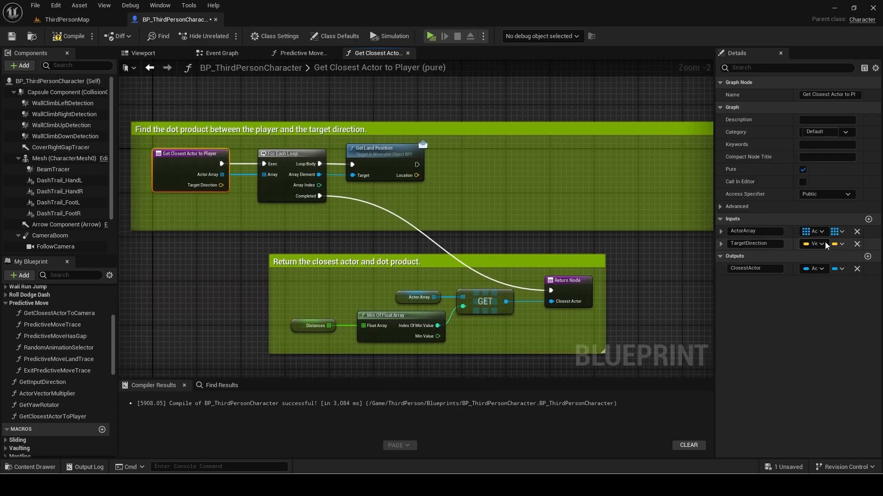
drag(416, 175, 351, 199)
text(dista)
key(Return)
text(get actor loca)
key(Return)
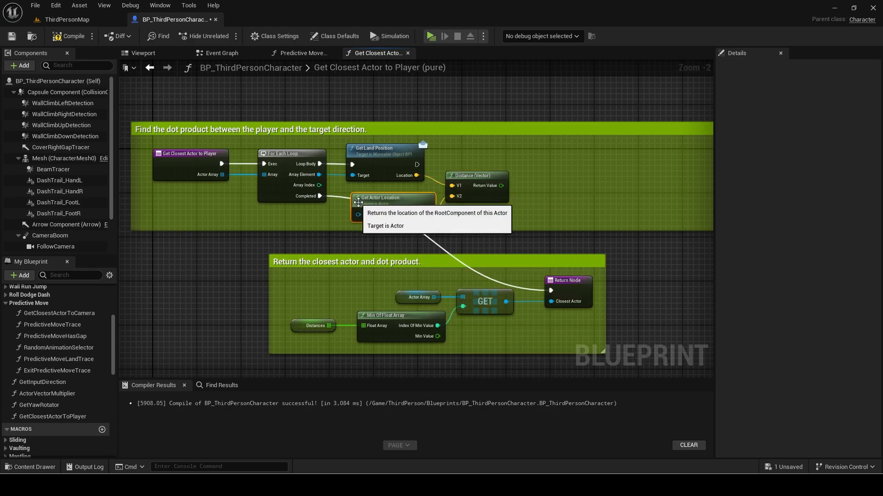
Move Get Actor Location beside the distance nodes in Get Closest Actor to Player.
drag(423, 262, 366, 262)
right_drag(491, 173, 365, 203)
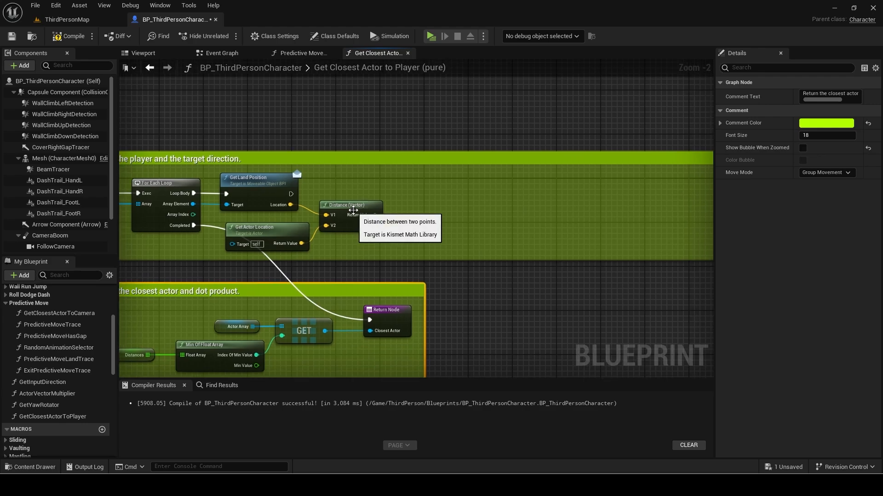
click(262, 237)
scroll(69, 367, down, 10)
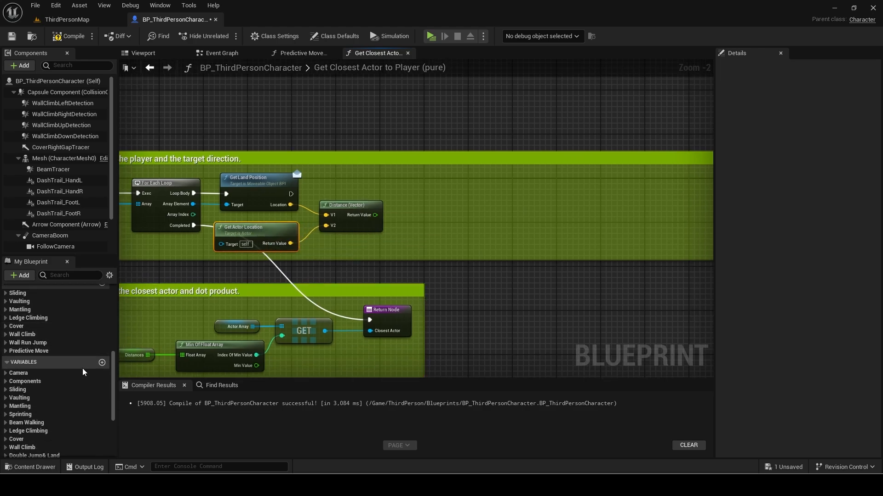
Delete the unused CompareDots, ClosestDot and FilteredDots local variables.
click(3, 448)
scroll(54, 437, down, 2)
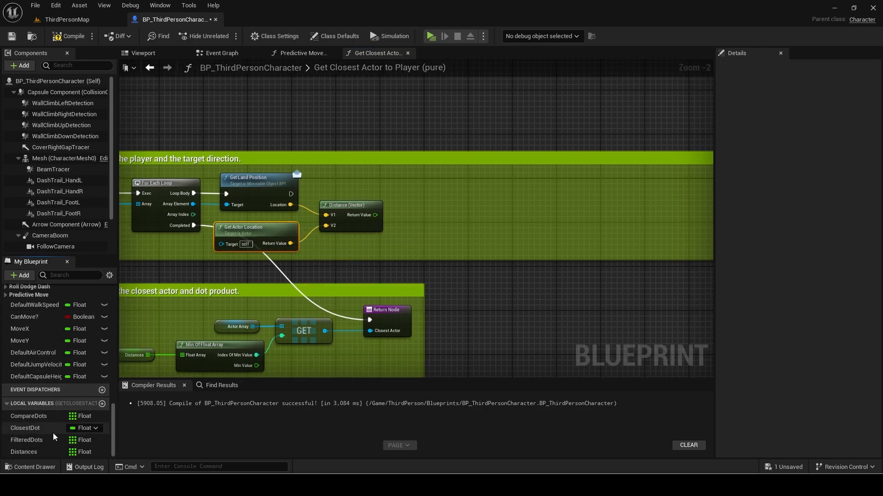
click(28, 417)
key(Delete)
click(37, 430)
key(Delete)
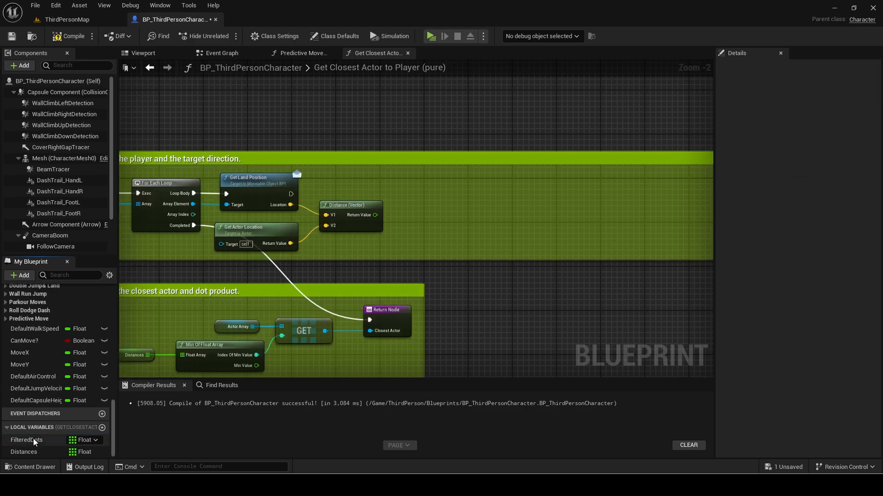
click(34, 440)
key(Delete)
Add each distance result to the Distances array with an ADD node after Get Land Position.
drag(29, 453, 448, 199)
text(add)
key(Return)
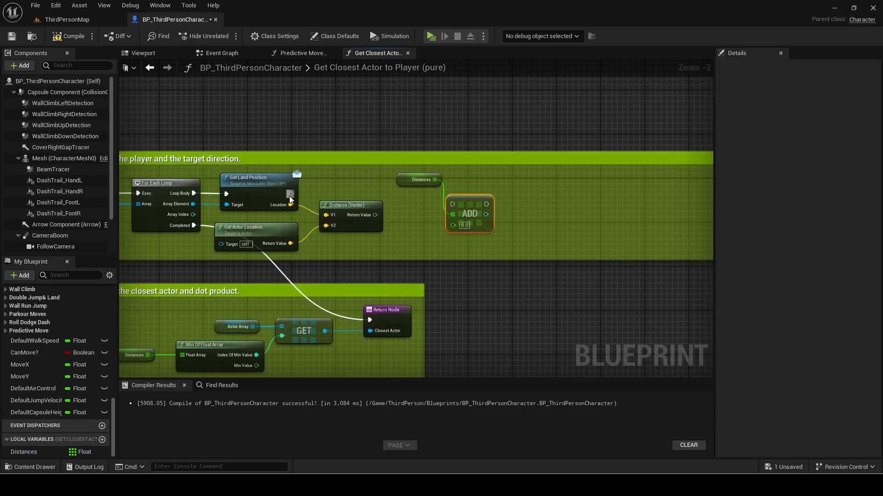
drag(291, 194, 452, 204)
drag(375, 215, 452, 224)
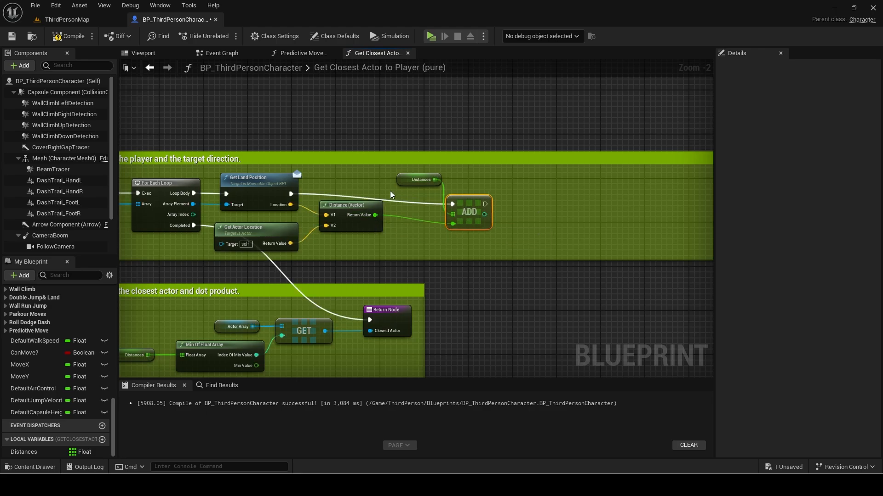
drag(400, 178, 400, 146)
drag(457, 201, 408, 190)
Resize the top comment box and shift the lower comment group left.
drag(401, 146, 406, 175)
drag(417, 152, 417, 138)
scroll(353, 186, down, 3)
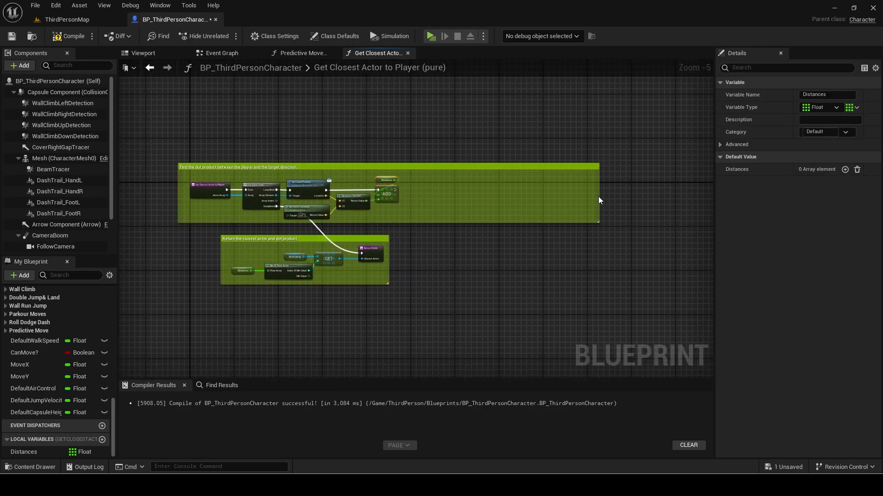
drag(599, 201, 407, 201)
scroll(248, 239, up, 2)
drag(171, 230, 506, 343)
drag(324, 239, 276, 239)
right_drag(264, 140, 283, 142)
Reword the top comment to 'Add all the distances between each actor and the player to an array.'.
click(289, 112)
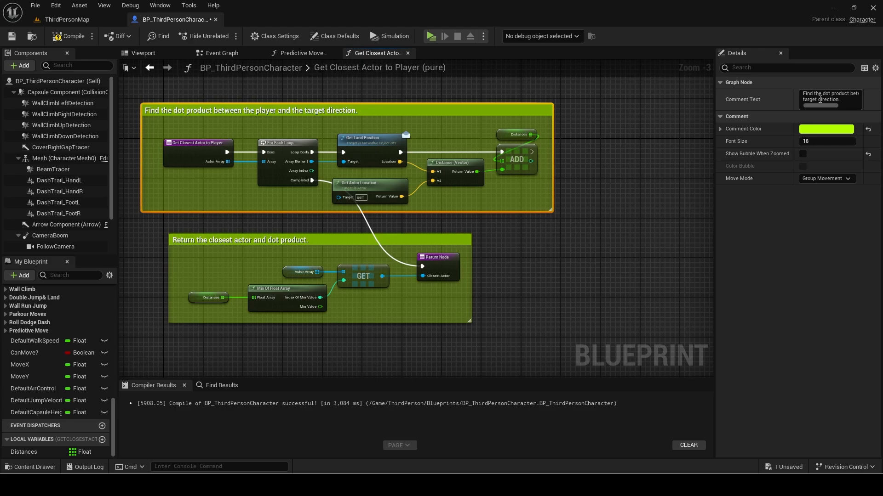
click(819, 99)
text(Add a)
text(ll the distacn)
key(BackSpace)
key(BackSpace)
text(nces betwee)
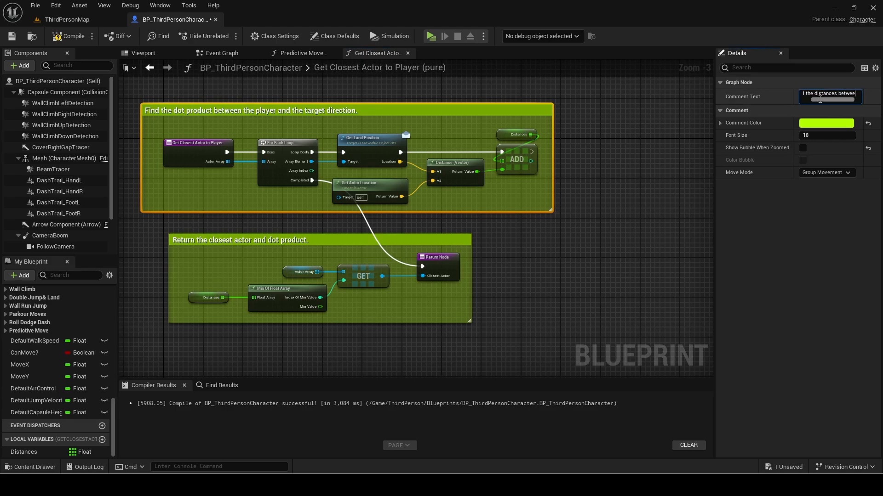
text(n each actor and the player to an array.)
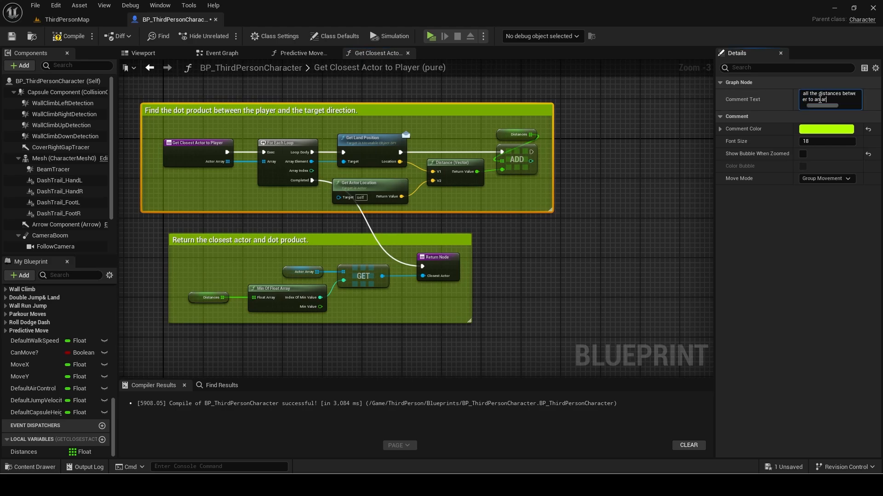
key(Return)
Remove the dot product mention from the lower comment and reposition its group.
click(348, 239)
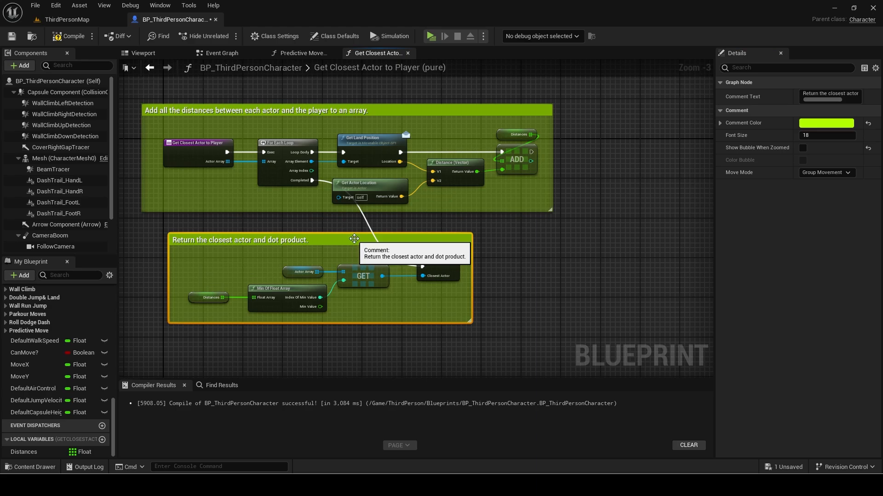
click(853, 95)
key(BackSpace)
key(BackSpace)
key(BackSpace)
key(BackSpace)
key(BackSpace)
key(BackSpace)
key(BackSpace)
key(BackSpace)
drag(503, 222, 285, 273)
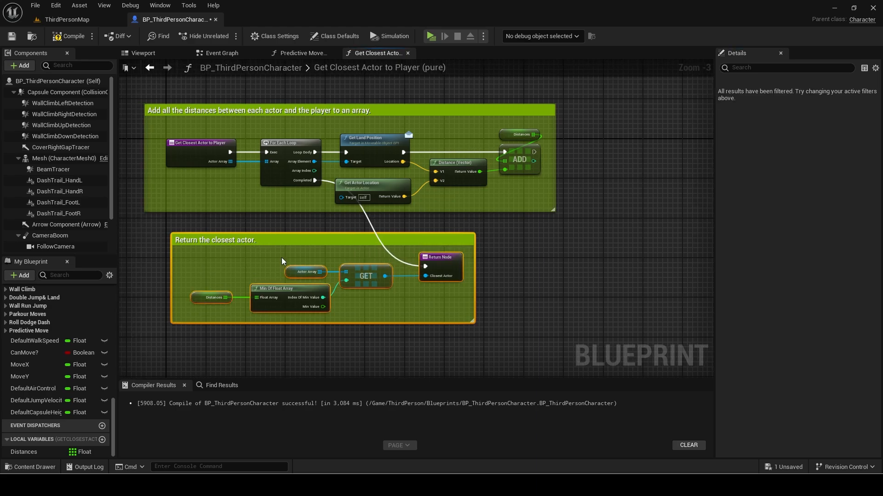
drag(296, 240, 307, 223)
scroll(350, 285, down, 1)
click(408, 53)
Replace Get Closest Actor to Camera with Get Closest Actor to Player, fed by Found Actors.
scroll(57, 355, up, 5)
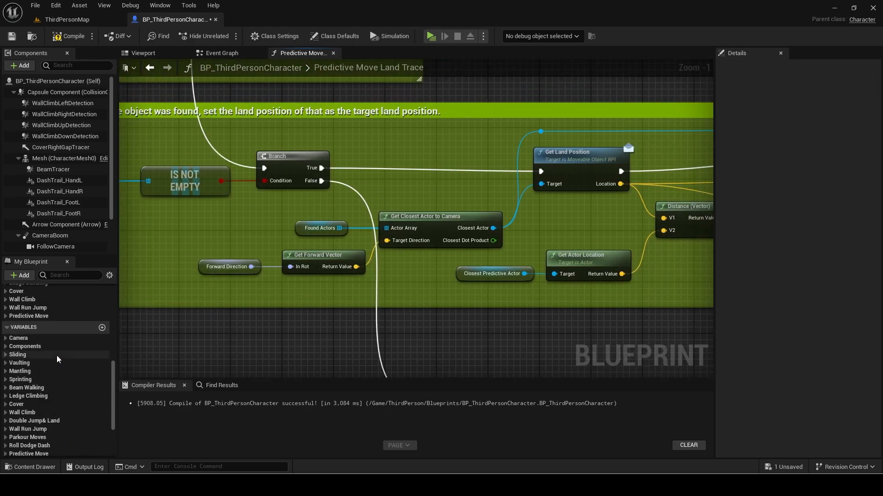
click(56, 354)
drag(380, 184, 380, 182)
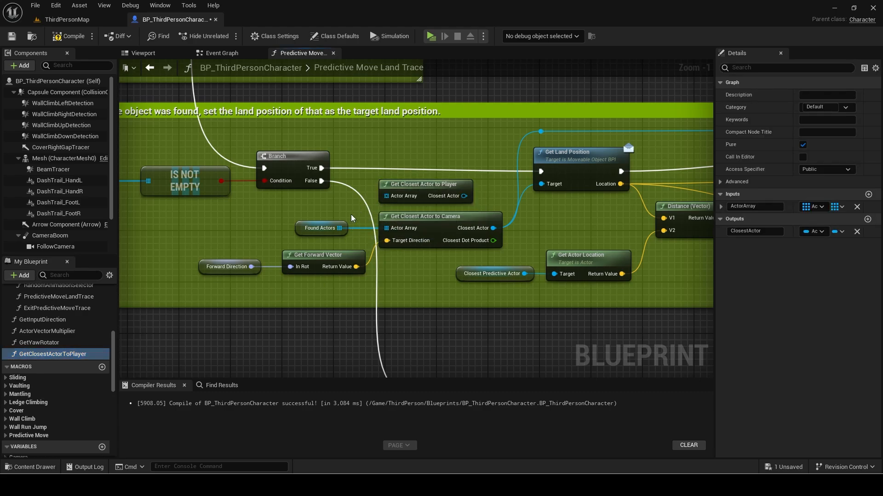
drag(339, 229, 386, 196)
ctrl+drag(492, 228, 464, 196)
click(451, 229)
key(Delete)
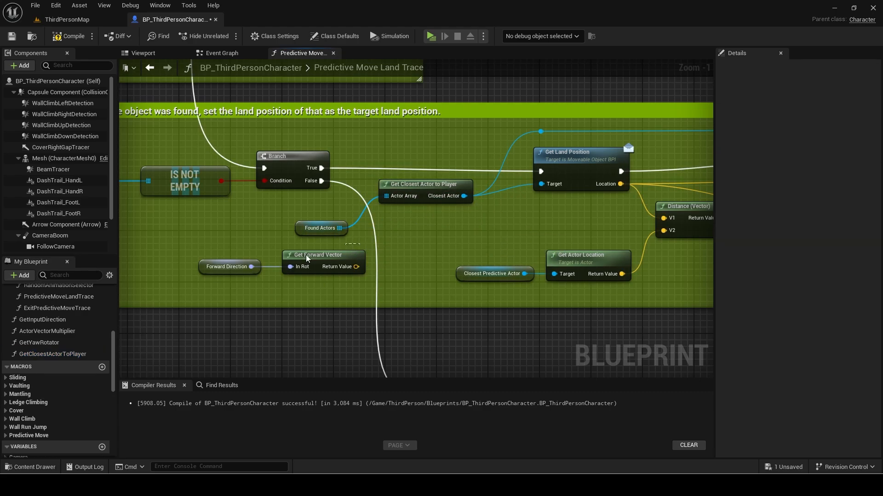
drag(393, 183, 393, 208)
drag(313, 213, 547, 248)
key(q)
drag(413, 216, 427, 216)
Inspect the distance comparison using the 520.0 threshold.
scroll(528, 198, down, 1)
right_drag(643, 209, 386, 205)
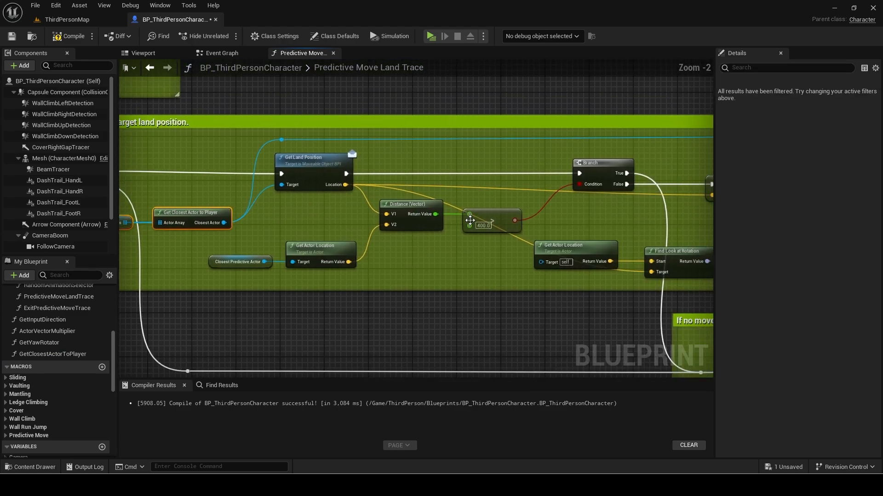
scroll(480, 223, up, 2)
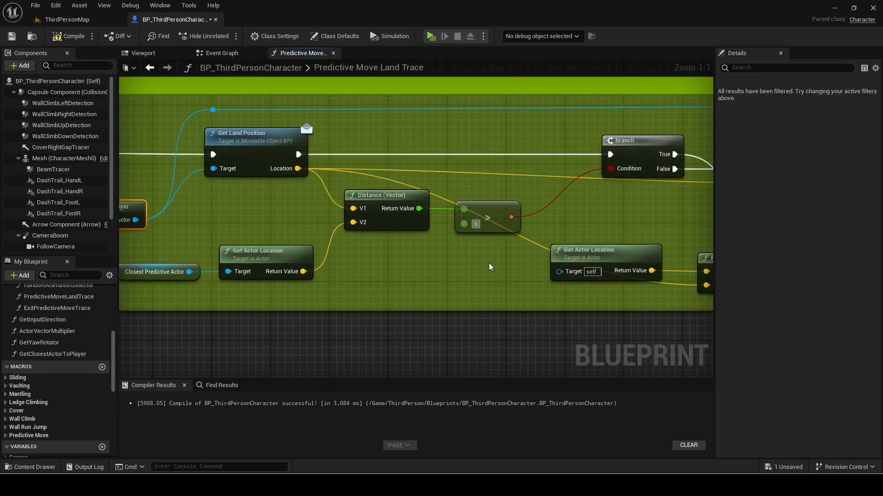
right_drag(475, 264, 497, 267)
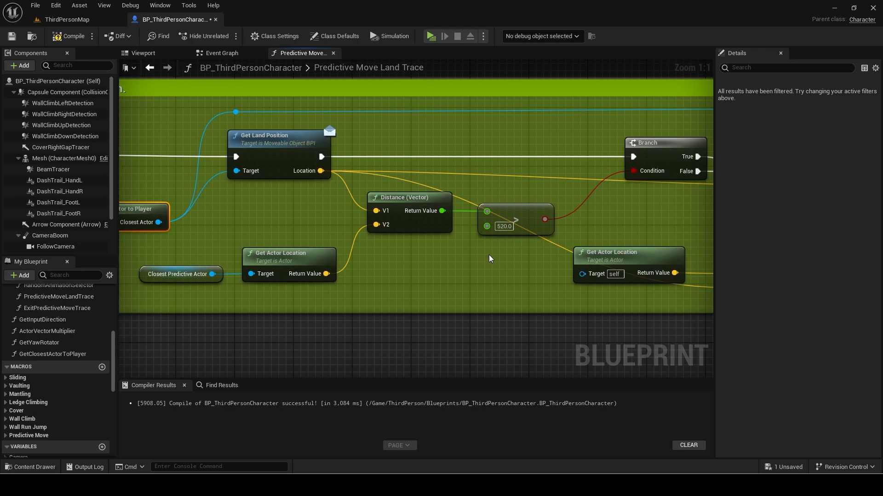
scroll(446, 231, down, 9)
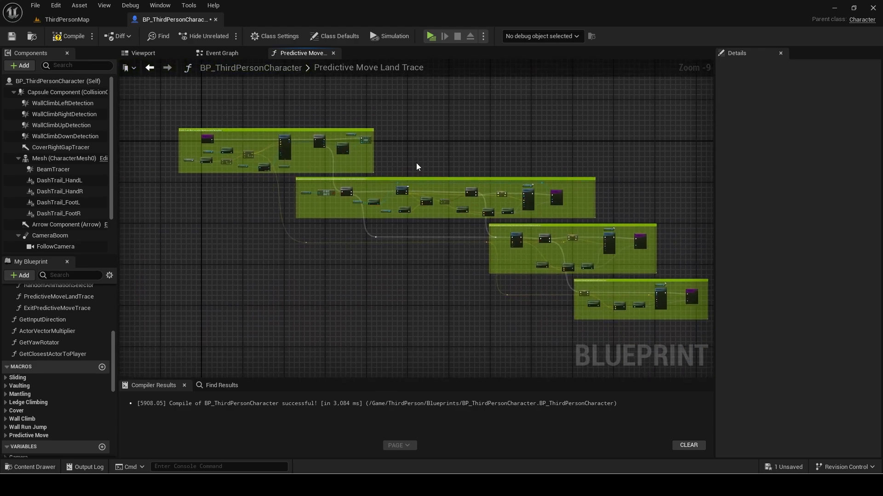
Return to the ThirdPersonMap level and show the ModularBP folder.
click(334, 54)
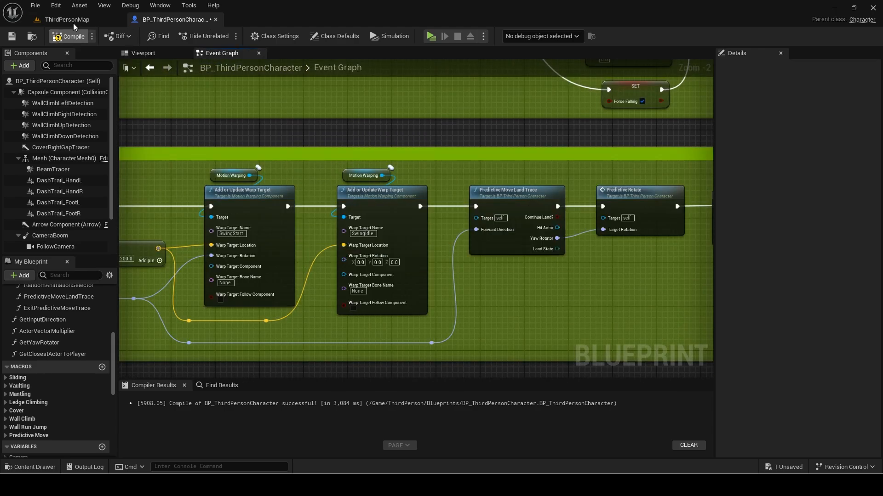
click(73, 23)
scroll(63, 423, up, 5)
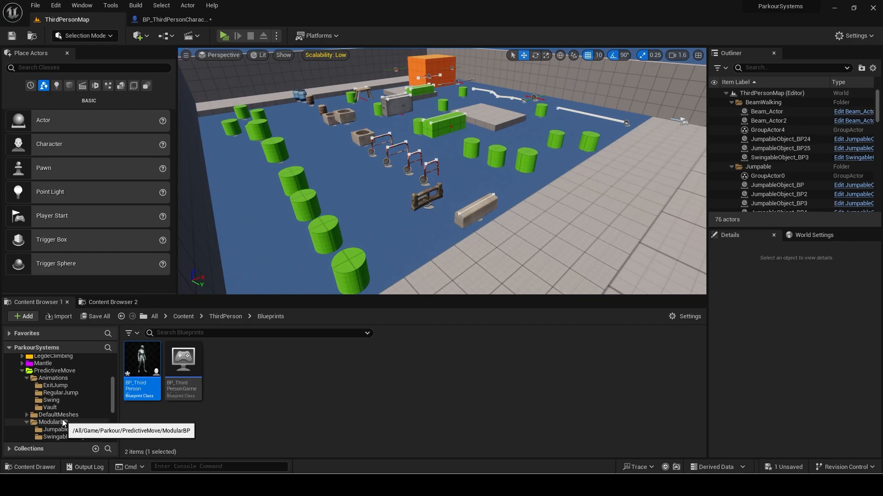
click(63, 423)
Open MoveableObject_BP and center the mesh setup nodes.
click(302, 367)
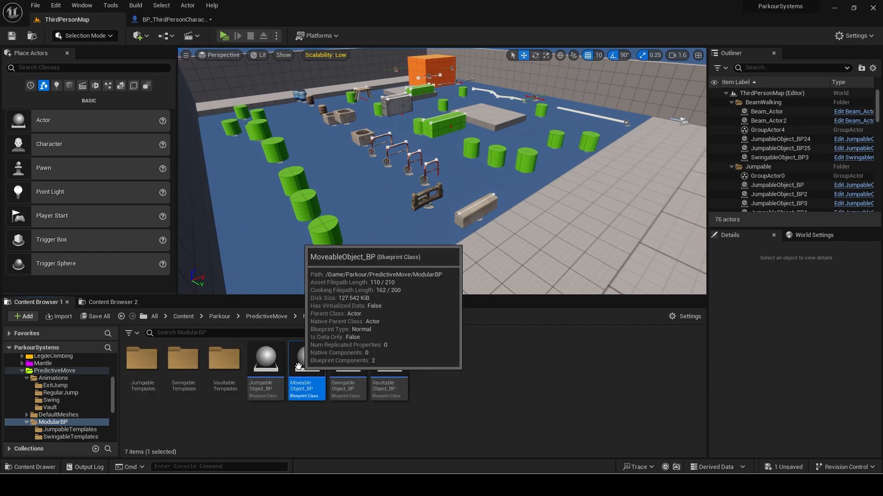
double_click(301, 368)
scroll(315, 264, down, 3)
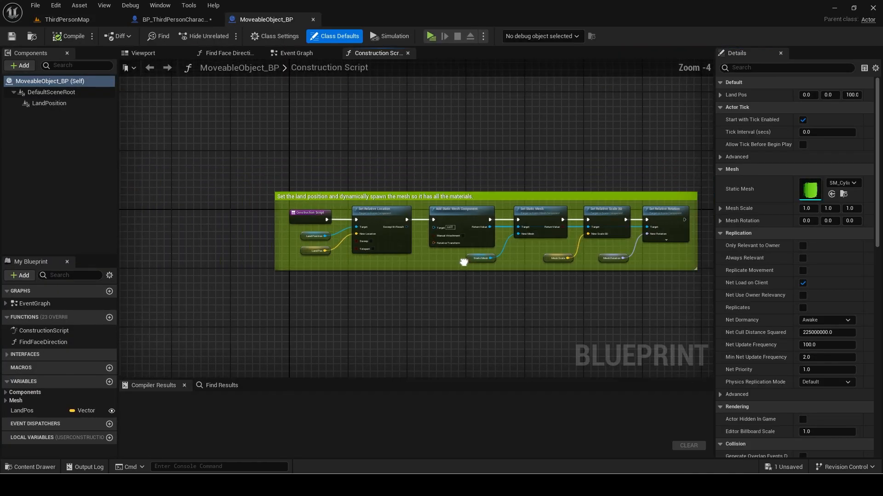
scroll(322, 248, up, 1)
right_drag(399, 234, 305, 224)
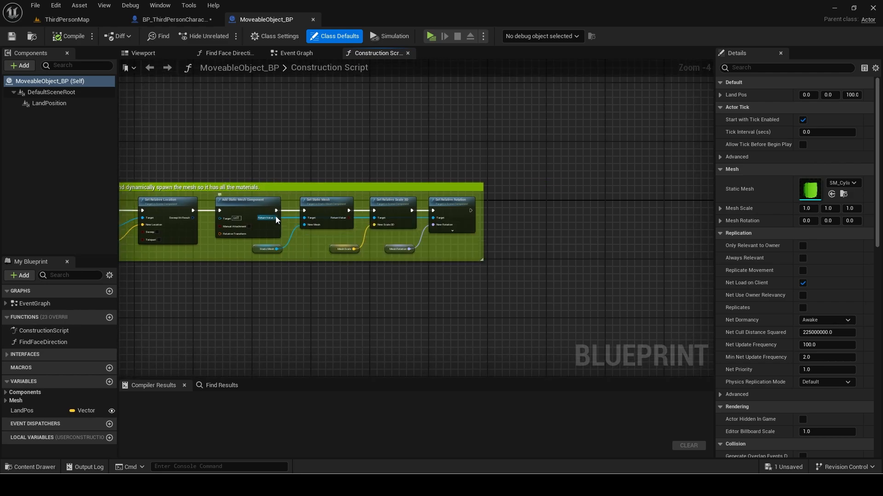
Chain a Set Collision Response to Channel node on the Camera channel after Set Relative Rotation.
drag(275, 217, 490, 225)
text(set c)
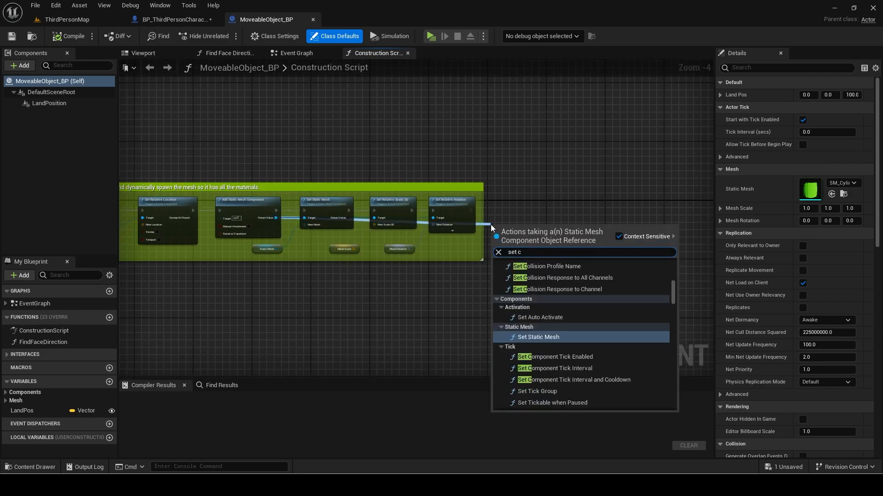
text(ollision resp)
key(Return)
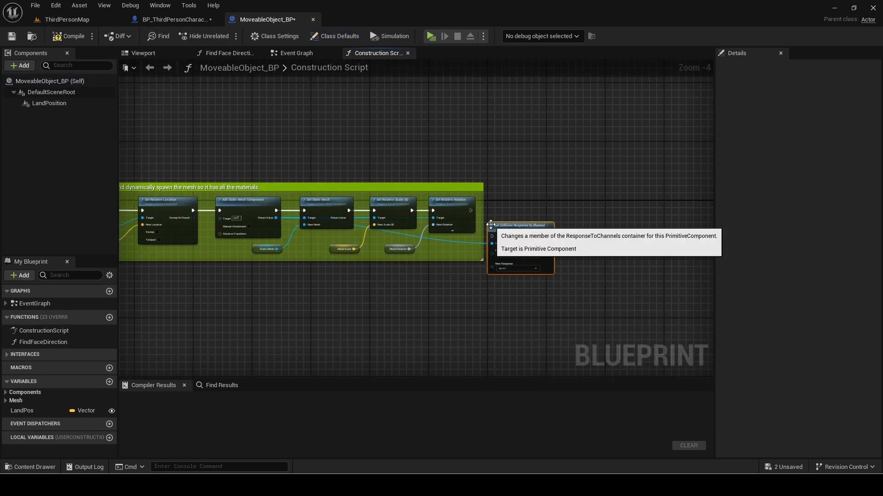
scroll(490, 225, up, 3)
drag(510, 209, 635, 203)
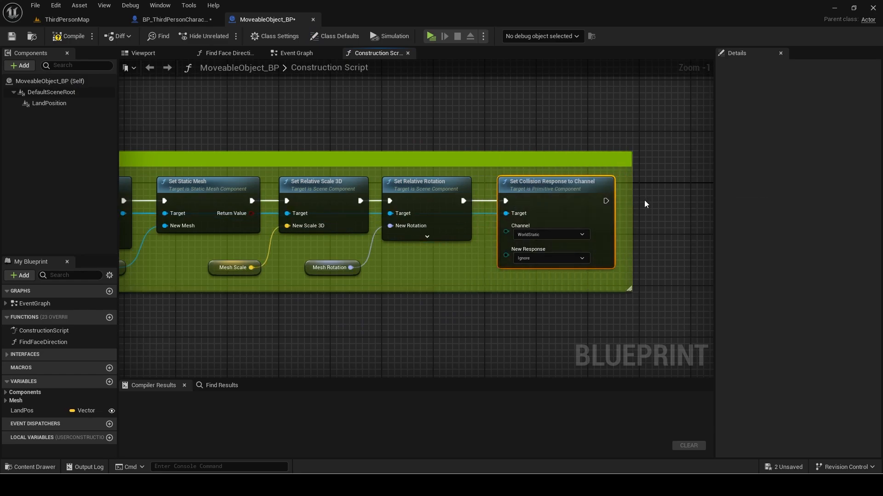
click(540, 235)
click(523, 266)
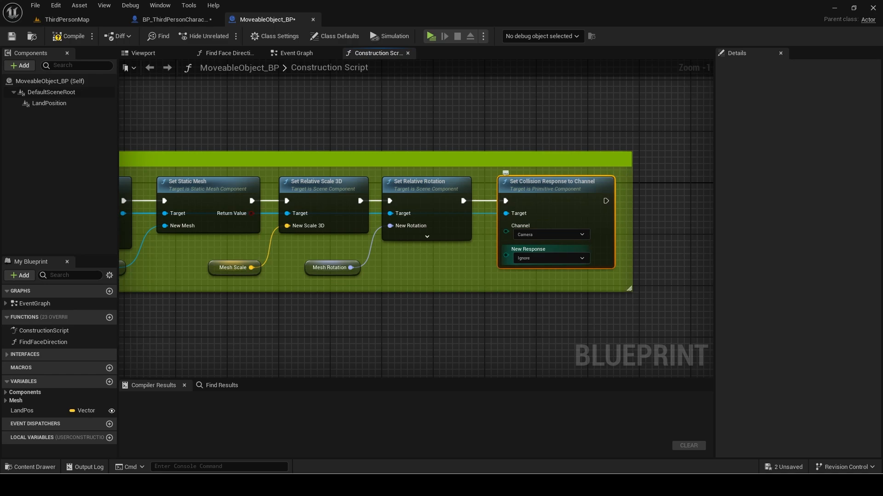
Feed the New Response input from a new Select node.
right_drag(504, 256, 513, 213)
drag(515, 213, 489, 229)
text(select)
key(Return)
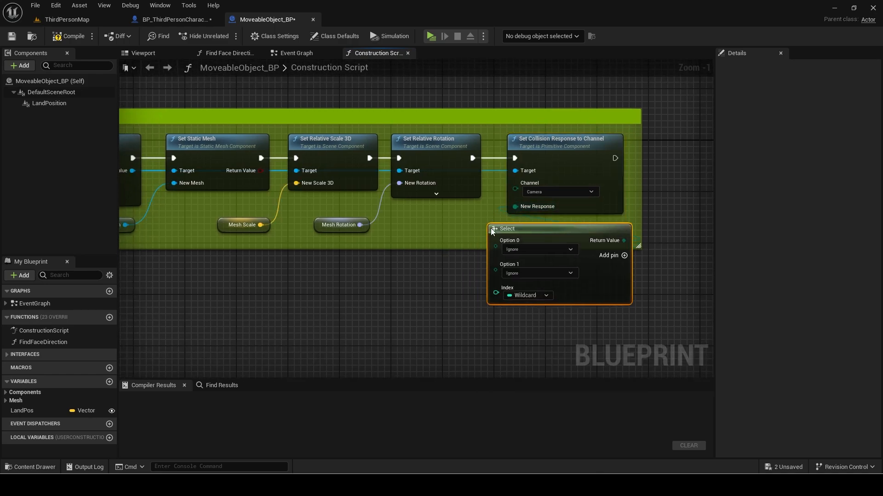
Make the Select index Boolean and promote it to an IgnoreCameraCollision variable.
click(525, 296)
click(517, 316)
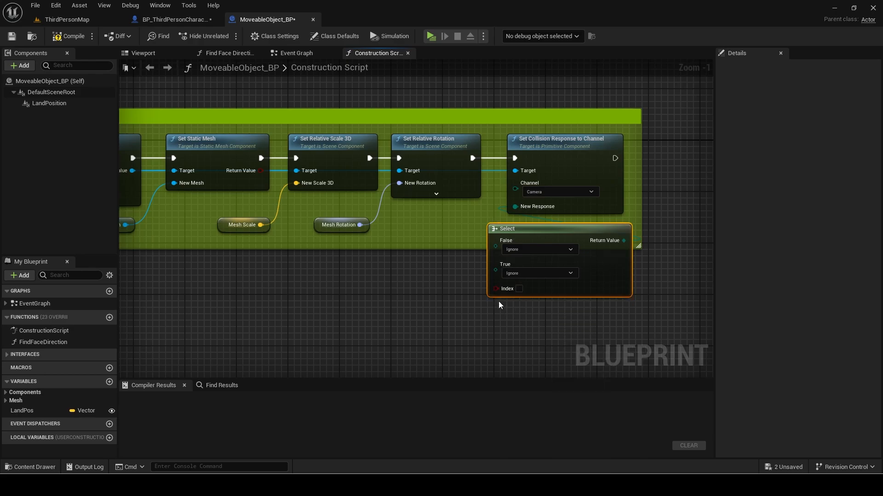
right_click(496, 290)
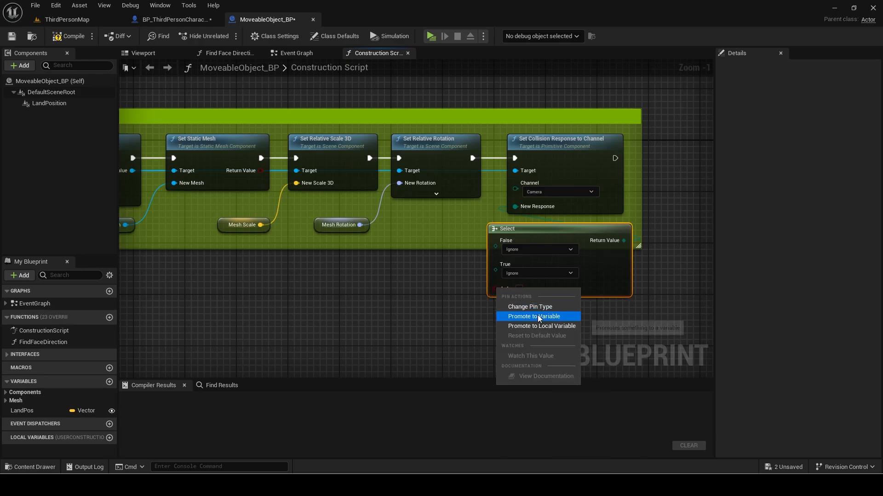
key(Escape)
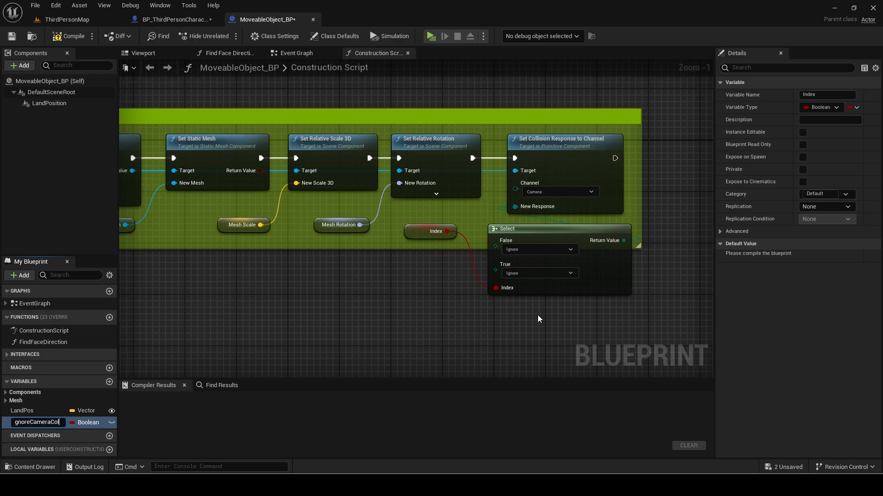
key(Return)
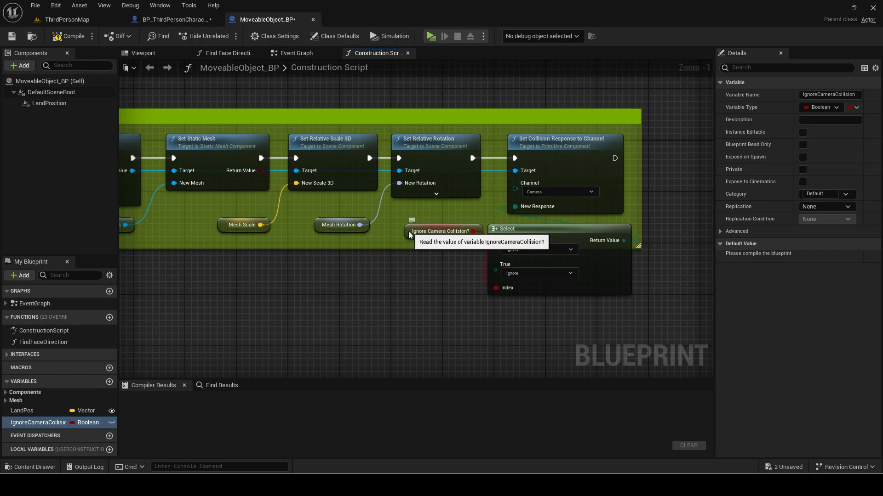
Set the False option to Block and fit both nodes inside the comment box.
drag(416, 235, 536, 282)
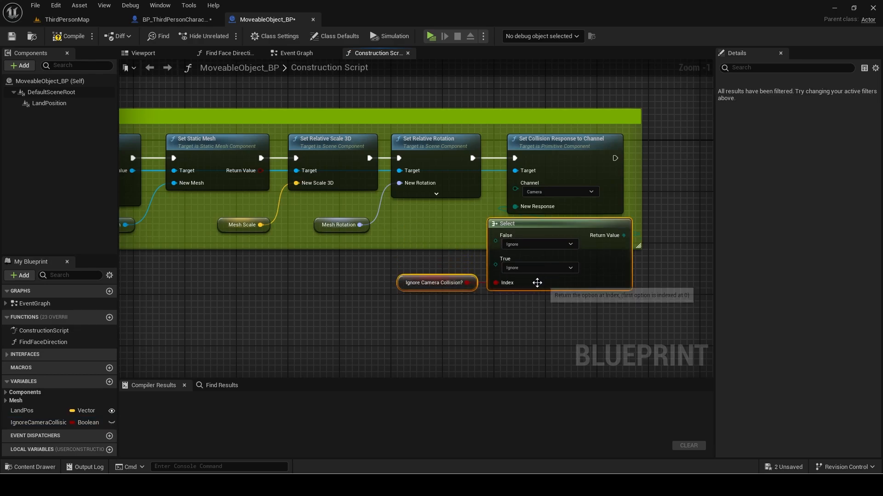
click(524, 245)
click(510, 264)
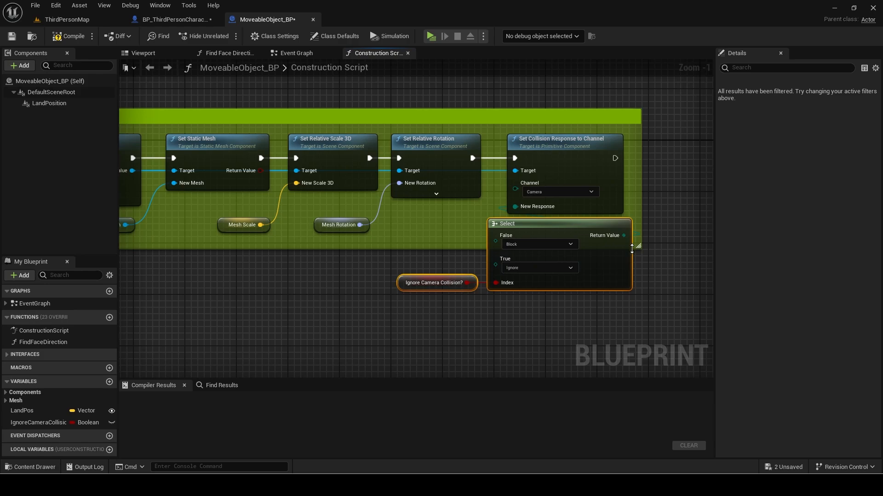
drag(637, 245, 638, 310)
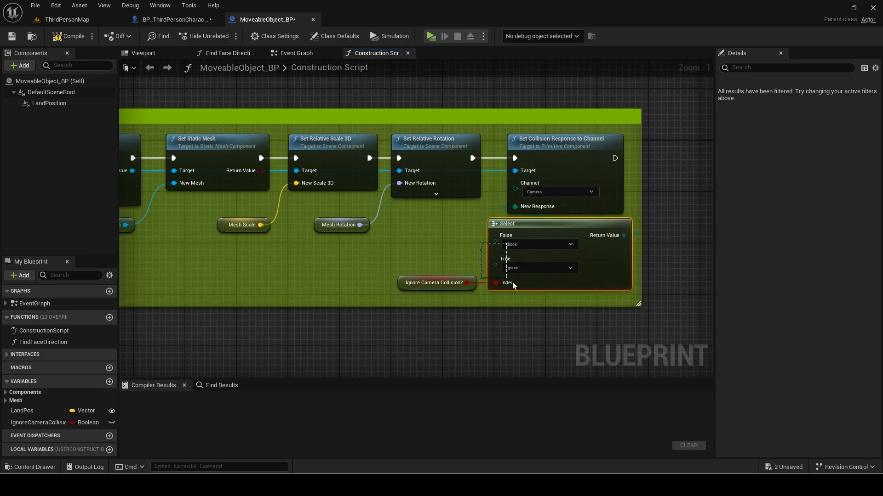
drag(512, 282, 515, 286)
drag(451, 249, 505, 286)
drag(586, 275, 580, 281)
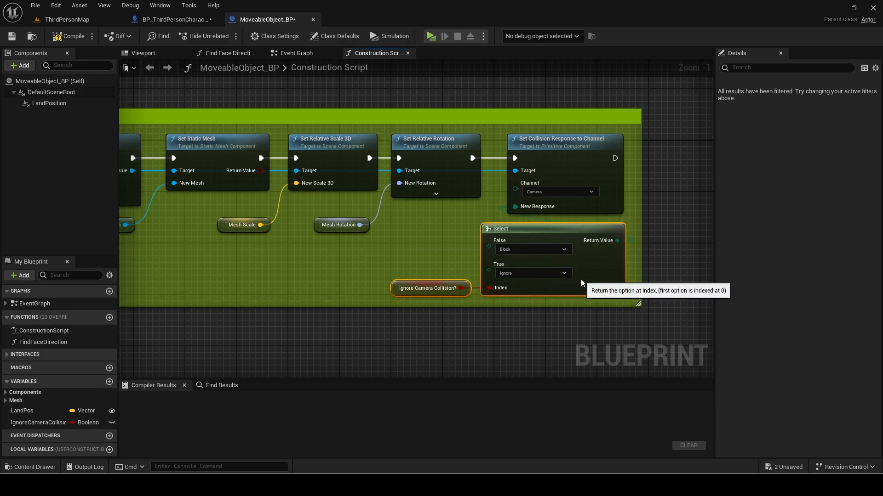
click(380, 272)
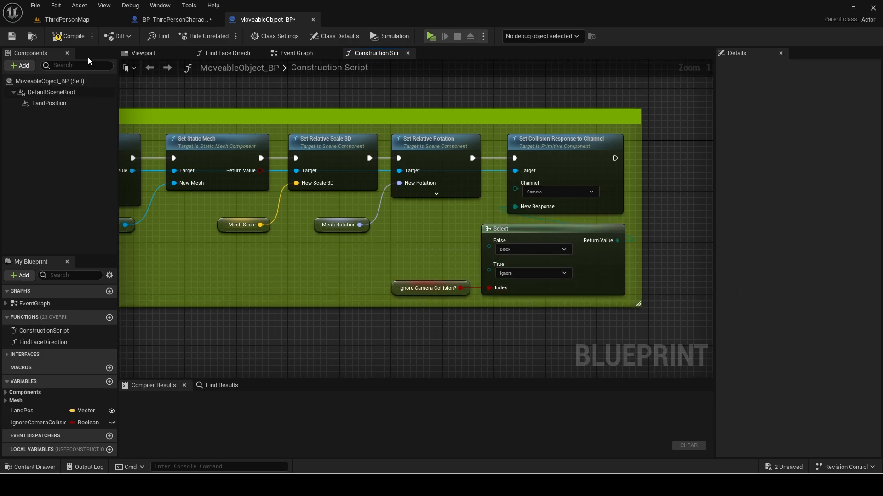
Compile MoveableObject_BP and make IgnoreCameraCollision instance editable.
key(F7)
click(49, 423)
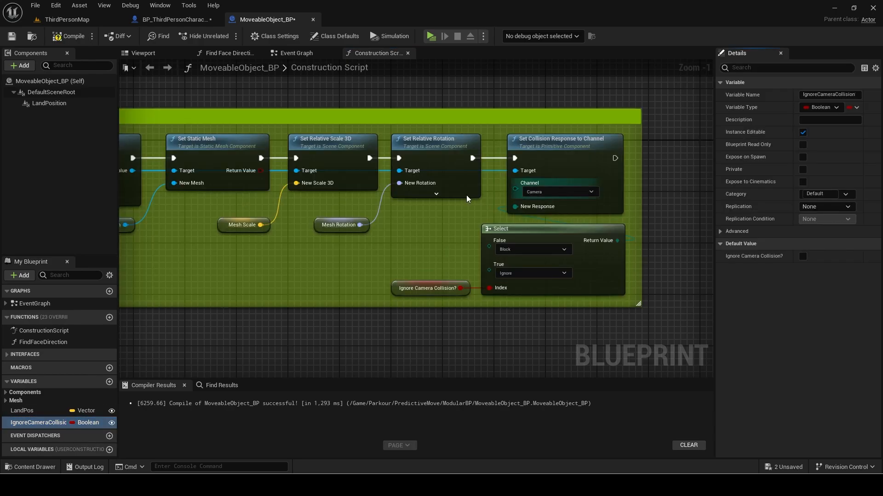
scroll(405, 229, down, 1)
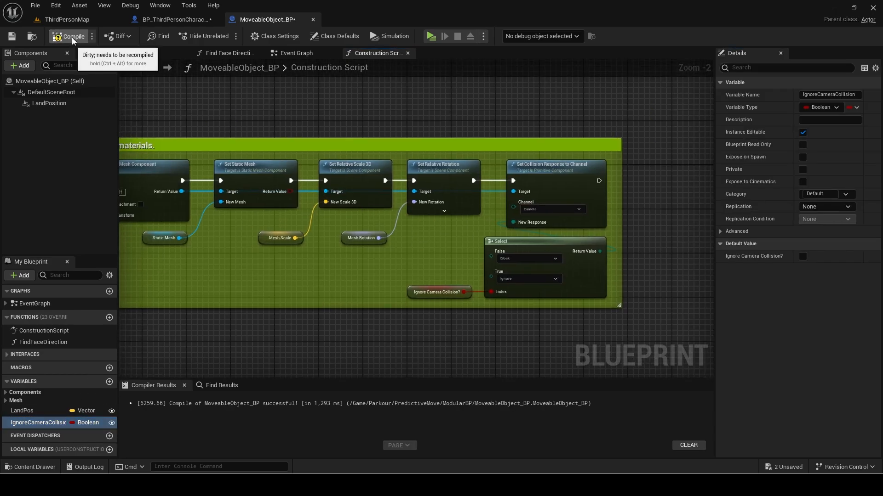
Tick Ignore Camera Collision in SwingableObject_BP and close both blueprint editors.
click(87, 18)
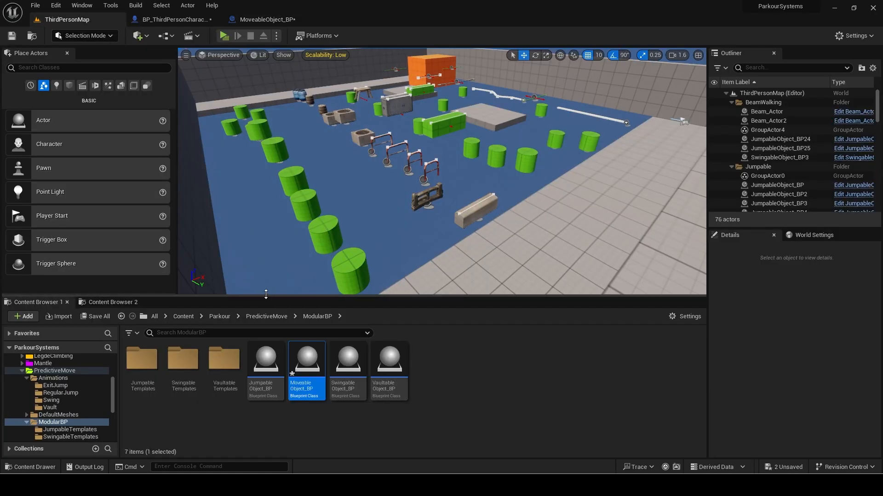
double_click(343, 375)
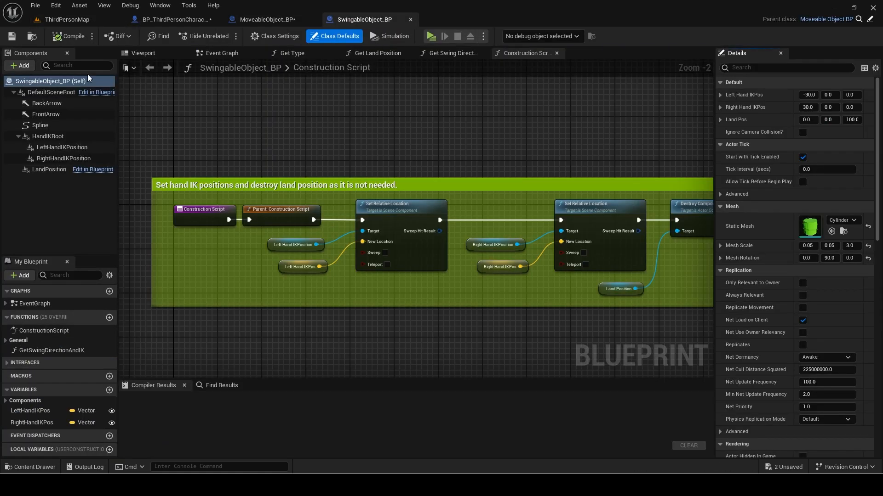
click(803, 132)
click(410, 19)
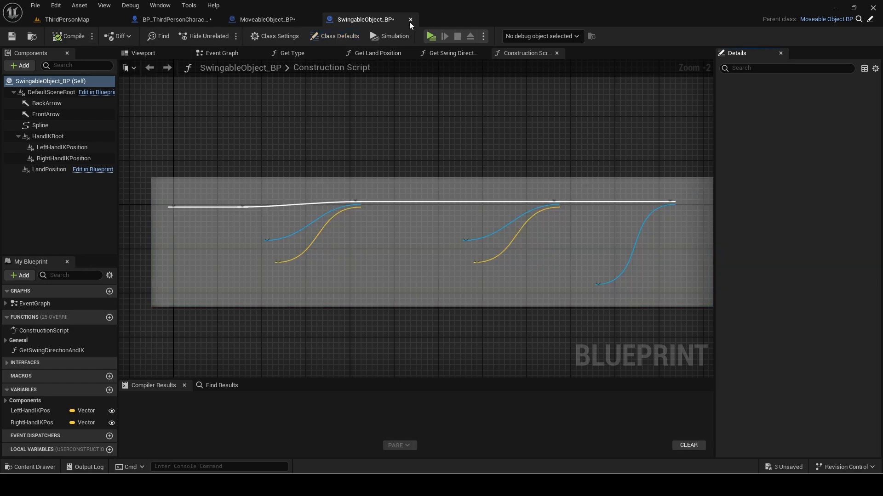
click(312, 19)
Compile the third person character and save all modified packages.
click(71, 35)
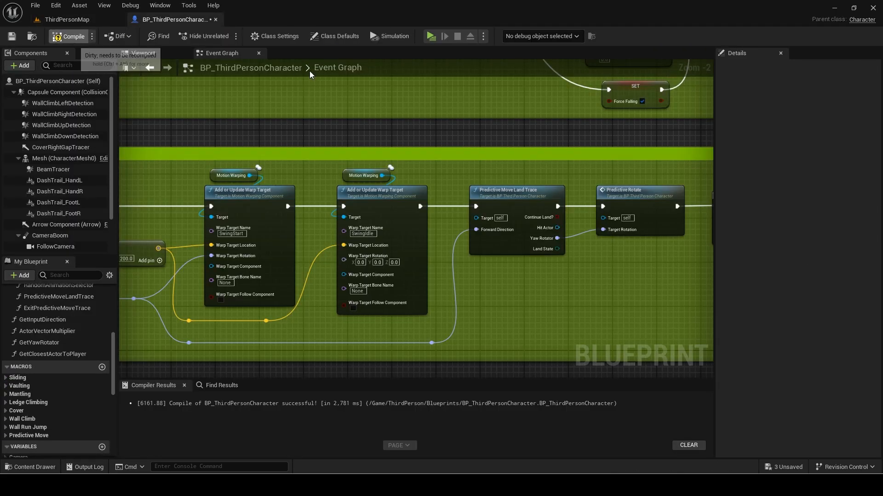
scroll(362, 158, down, 10)
click(67, 19)
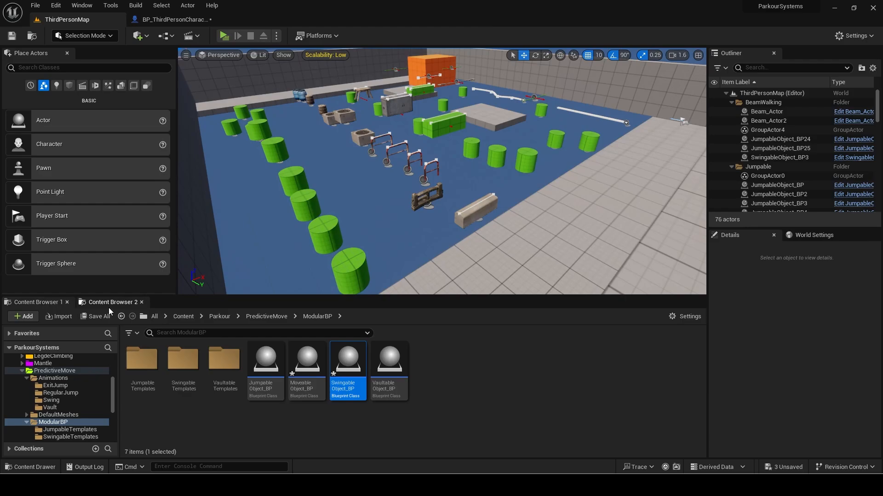
click(95, 317)
click(464, 342)
Playtest the course across green cylinders, the ledge, barrels, hurdles and the wooden bench.
click(20, 374)
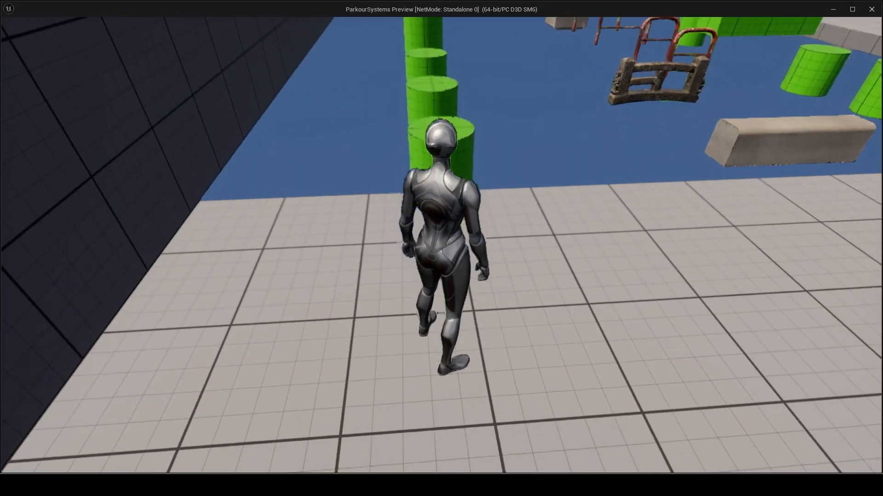
key(w)
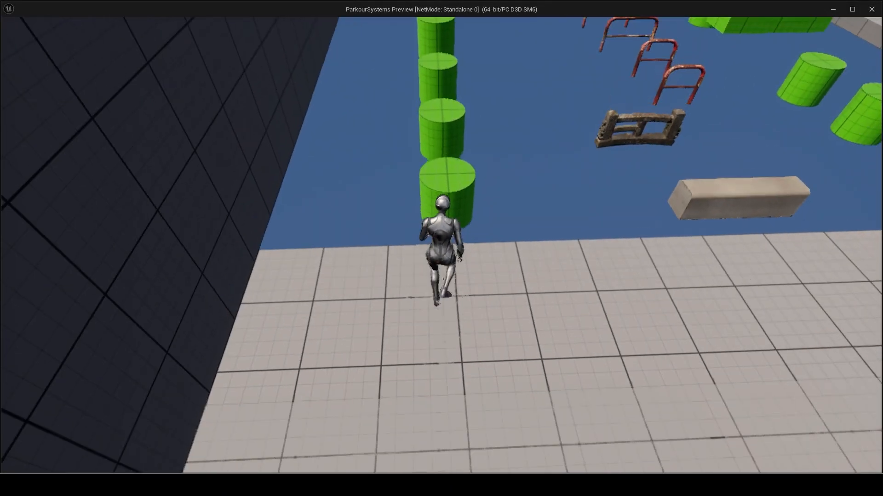
key(space)
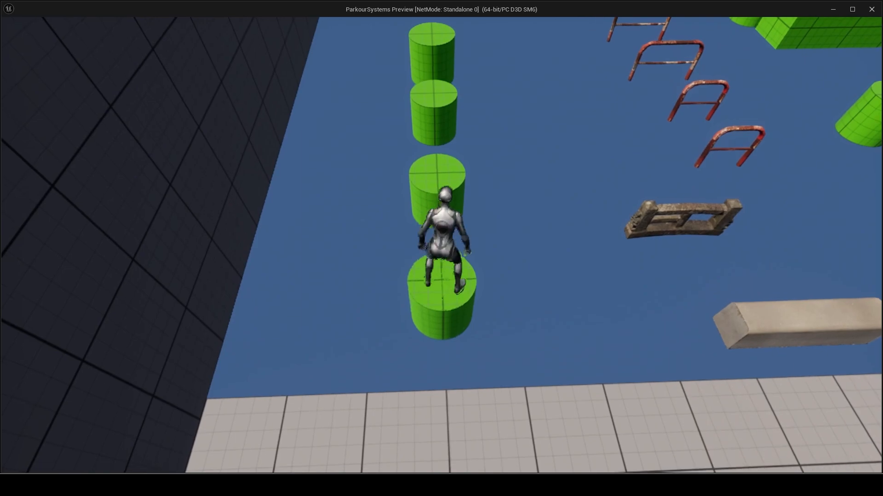
key(space)
key(space)
key(space)
key(space)
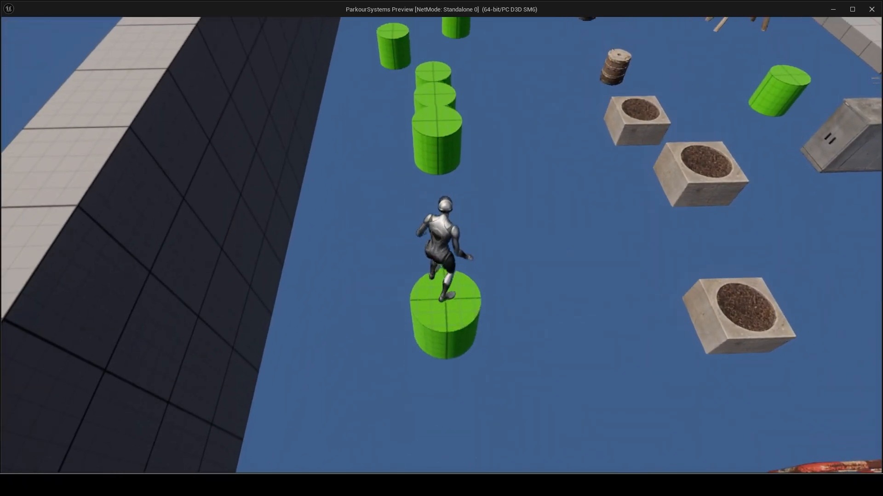
key(space)
key(space)
key(space)
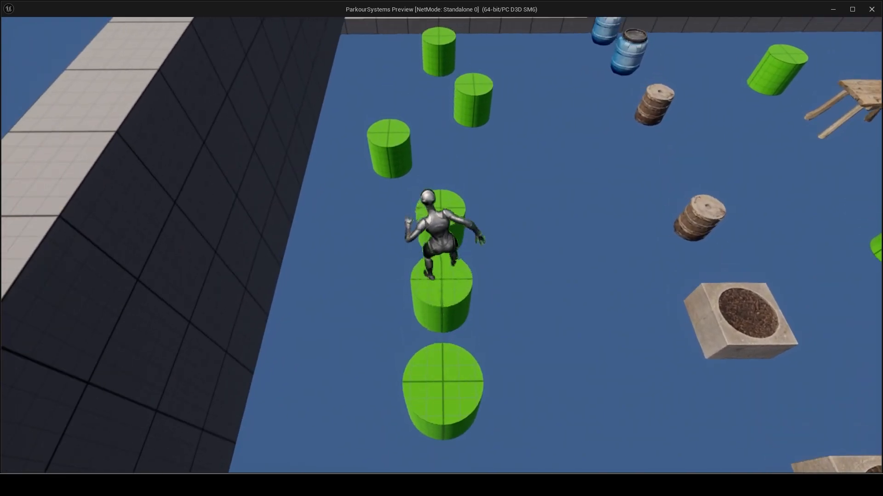
key(space)
key(space)
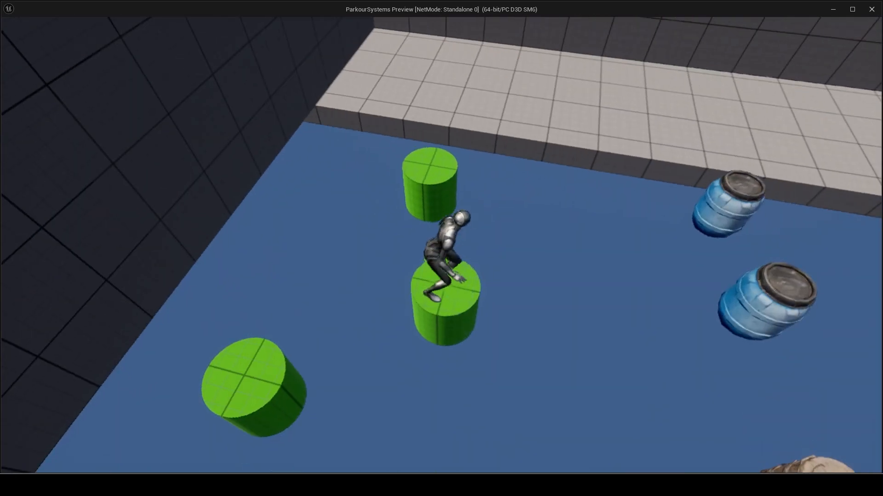
key(space)
key(space)
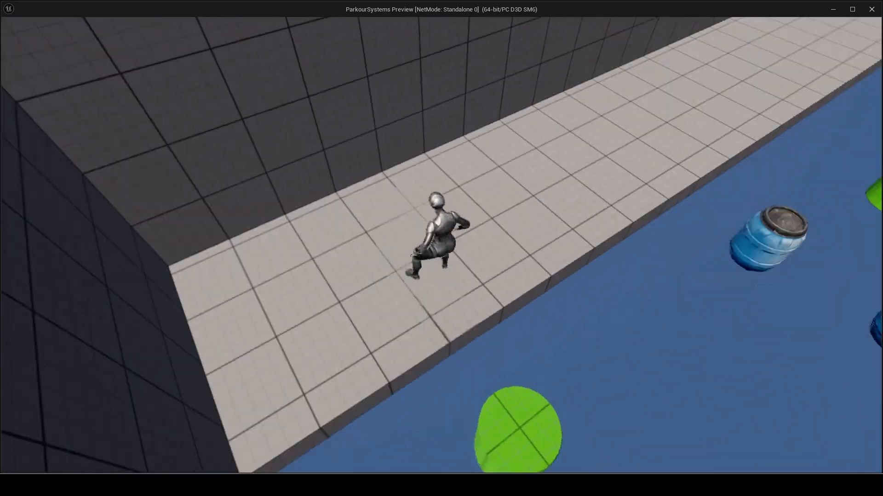
key(w)
key(space)
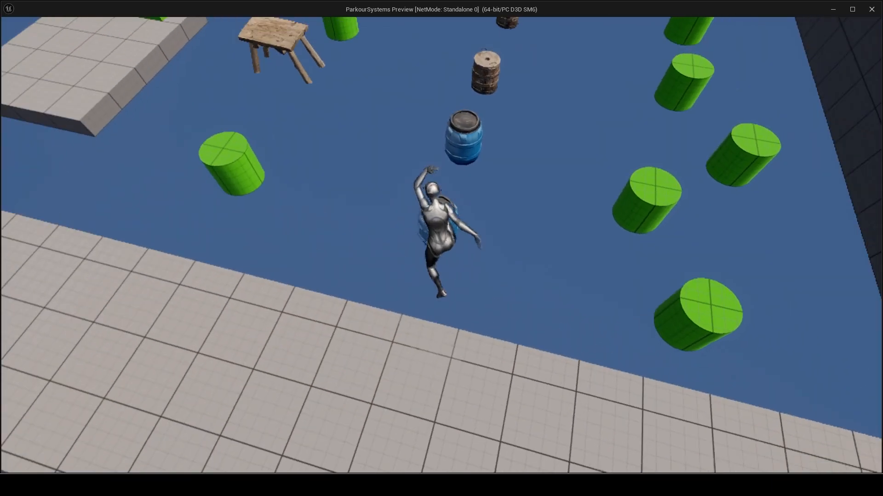
key(space)
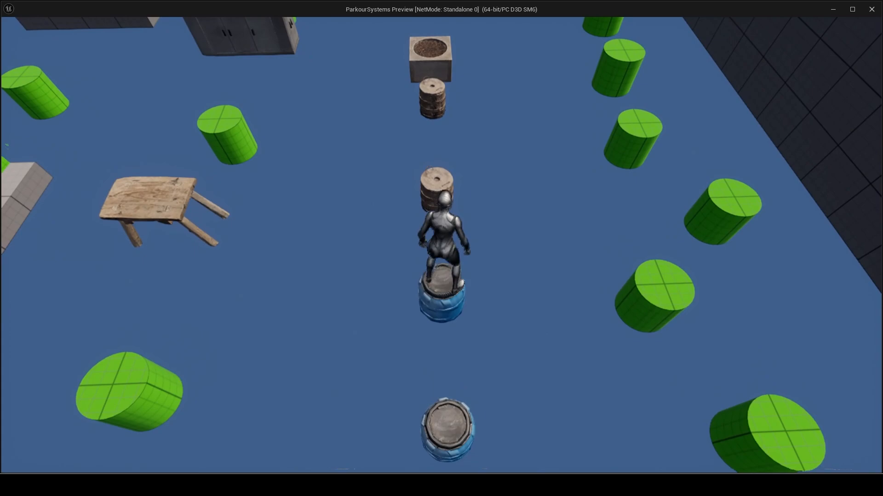
key(space)
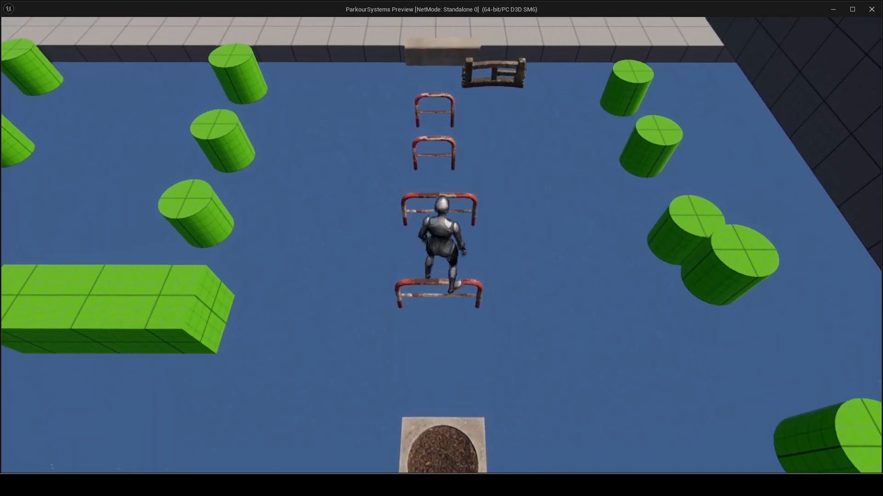
key(space)
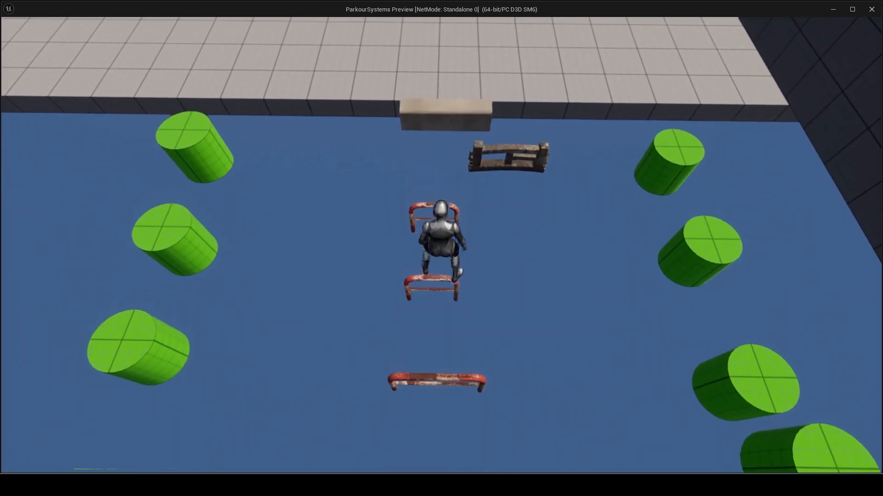
key(space)
key(space)
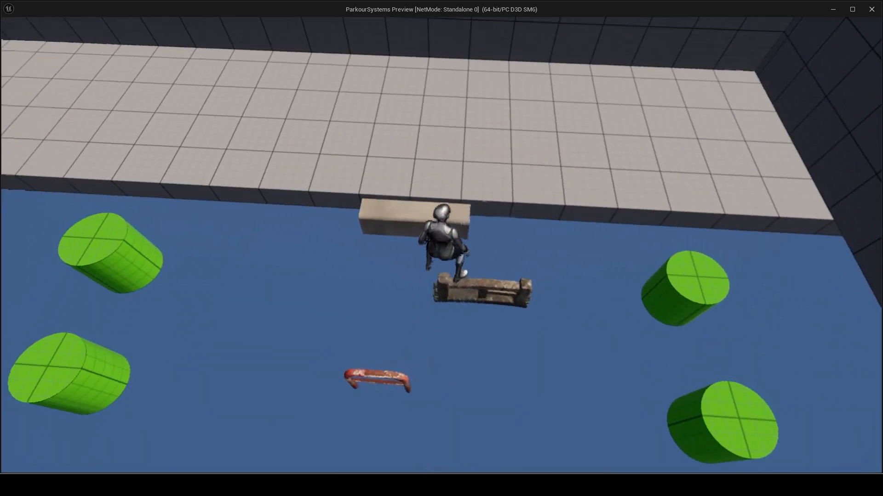
key(space)
key(space)
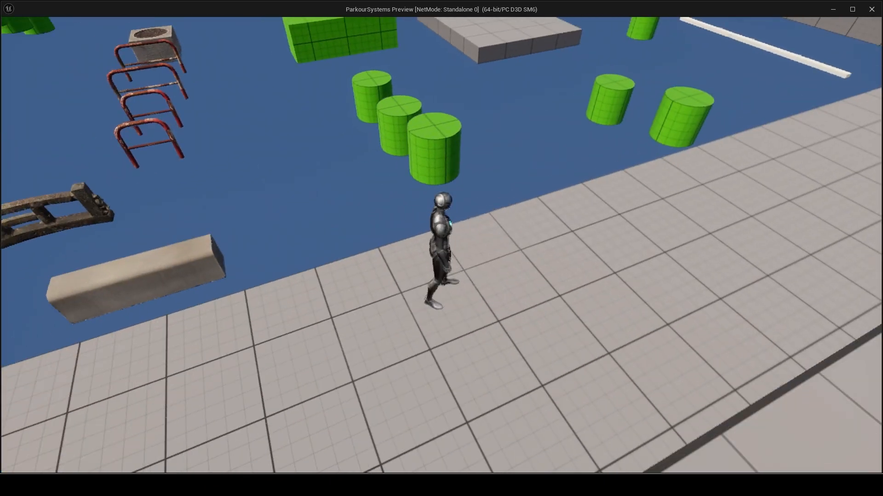
Run a second pass, vaulting obstacles and swinging across green and brown bars and the rope.
key(space)
key(space)
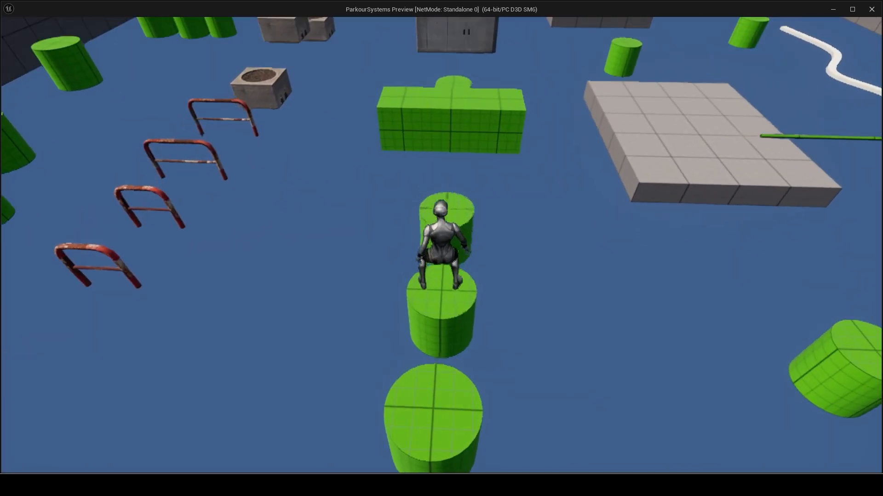
key(space)
key(space)
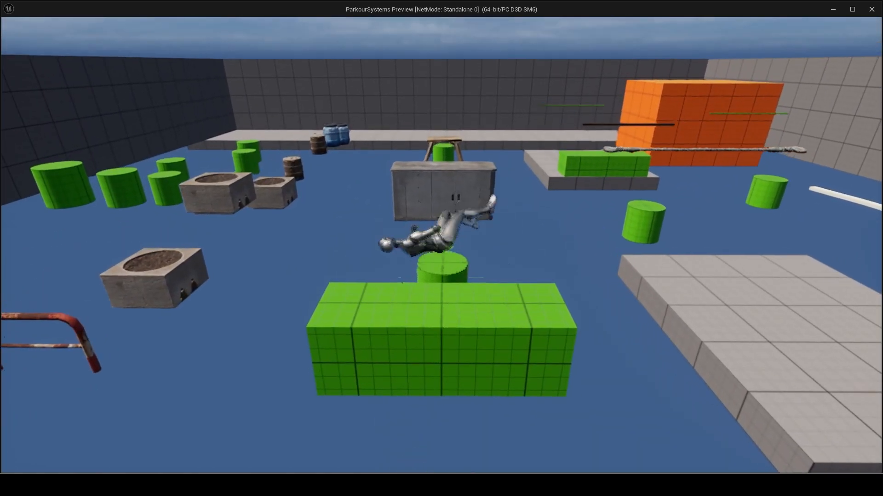
key(space)
key(space)
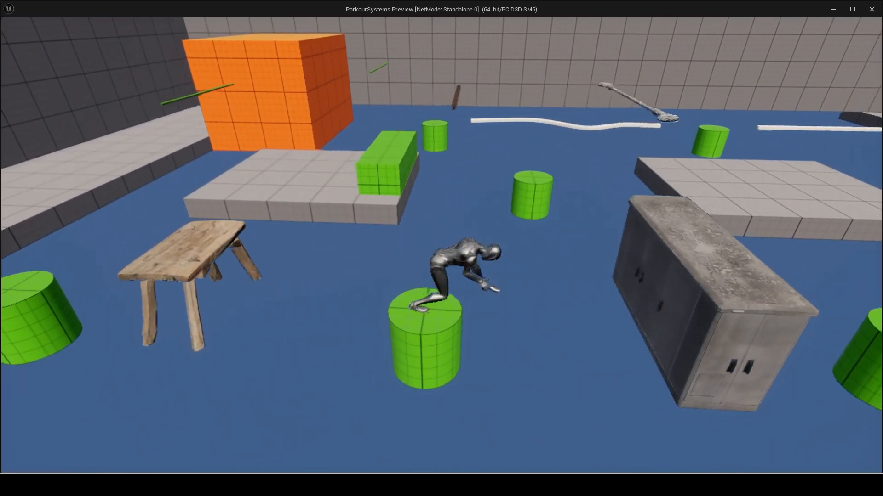
key(space)
key(space)
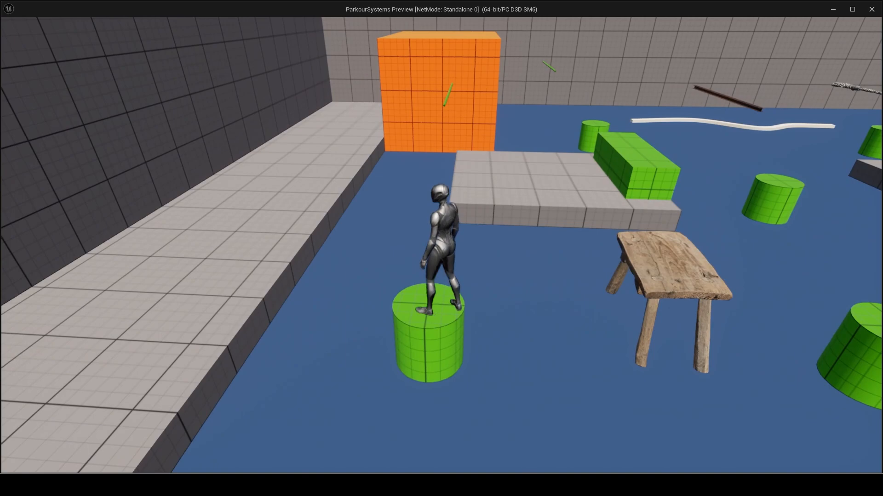
key(space)
key(w)
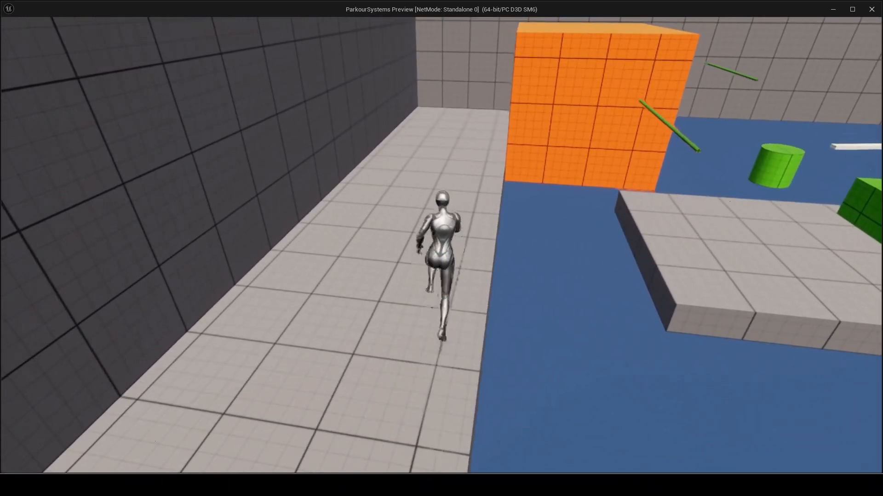
key(space)
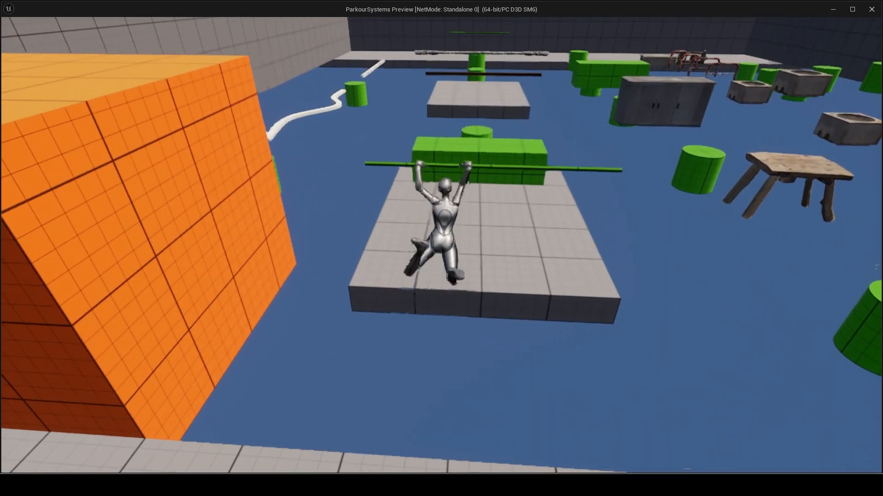
key(space)
key(space)
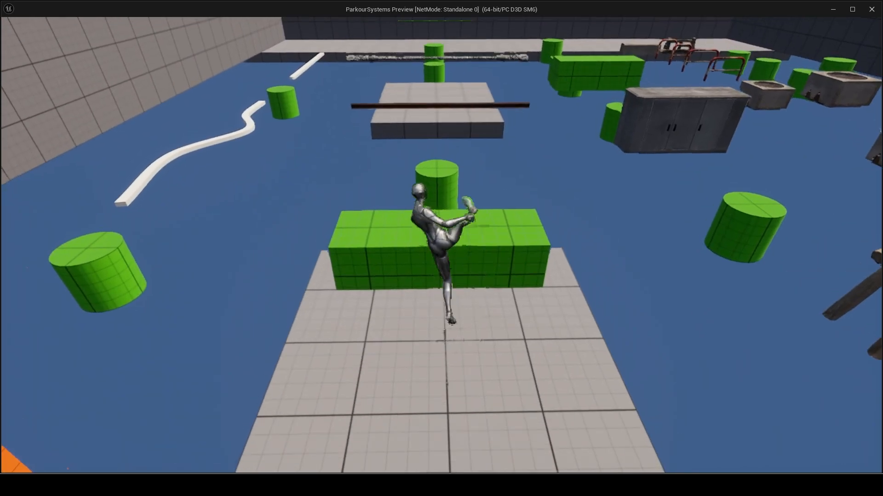
key(space)
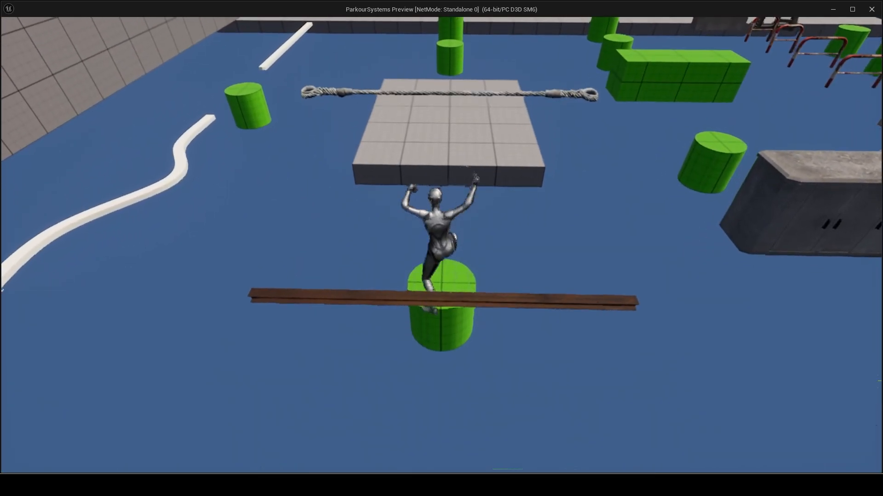
key(space)
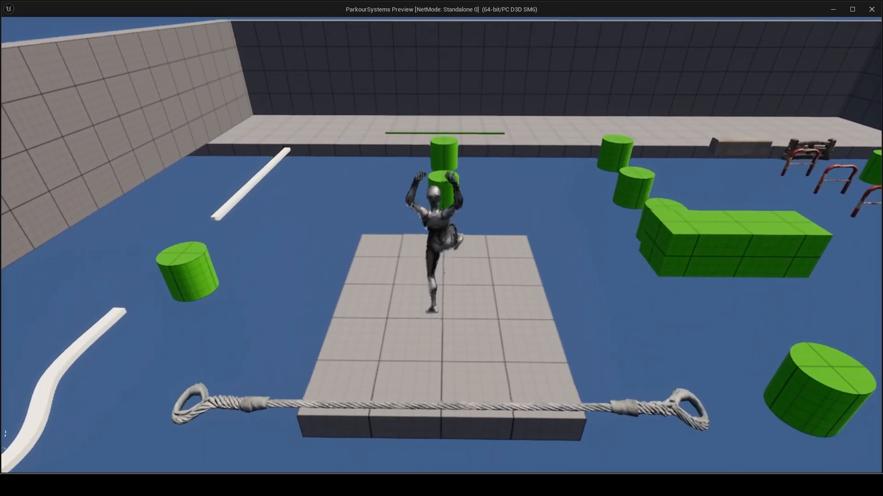
key(space)
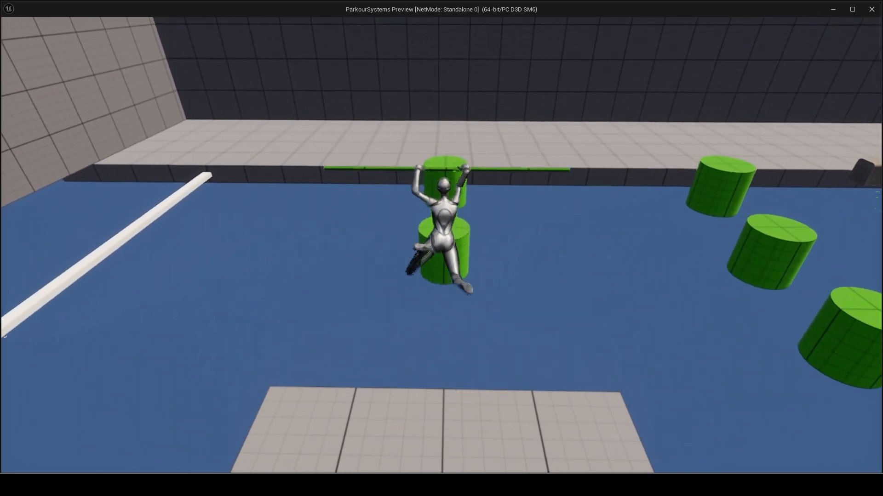
key(space)
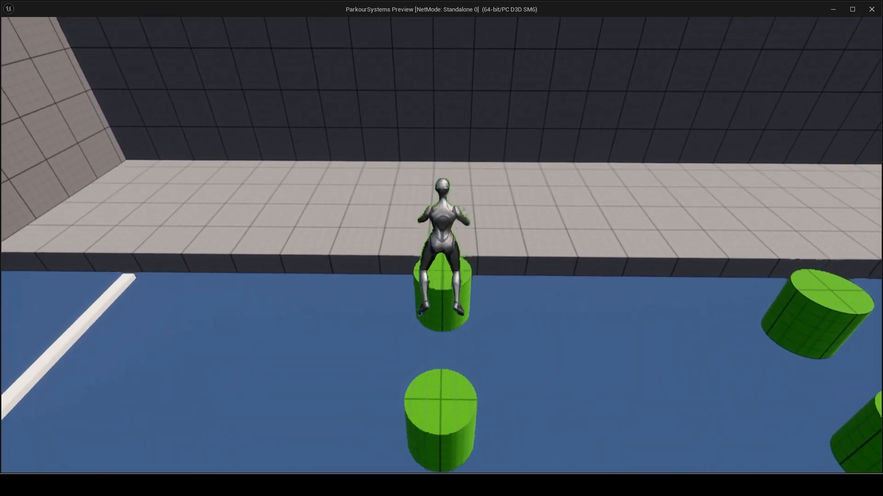
key(space)
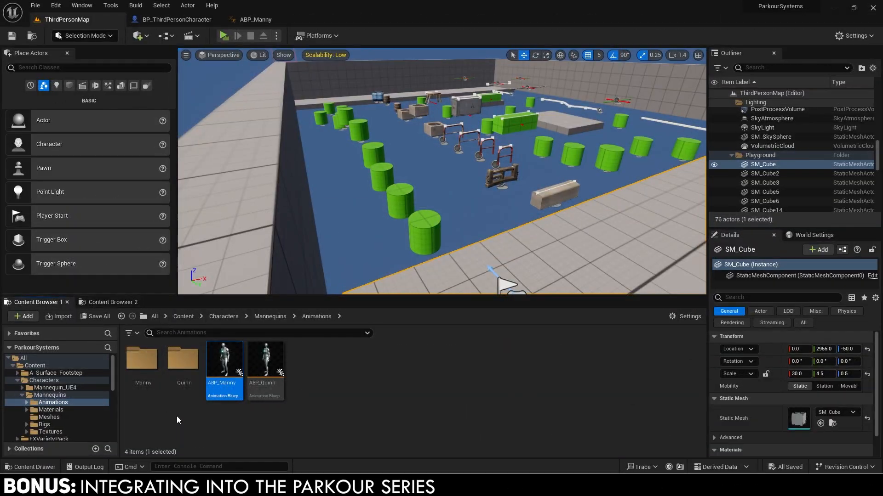
Open MoveableObjectType_Enum from PredictiveMove and dock its editor.
scroll(78, 412, down, 3)
scroll(61, 410, down, 2)
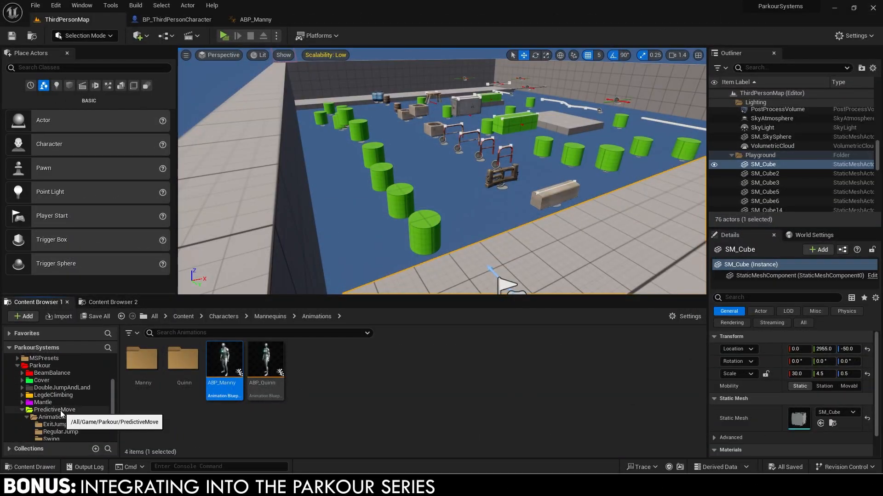
click(59, 410)
double_click(348, 366)
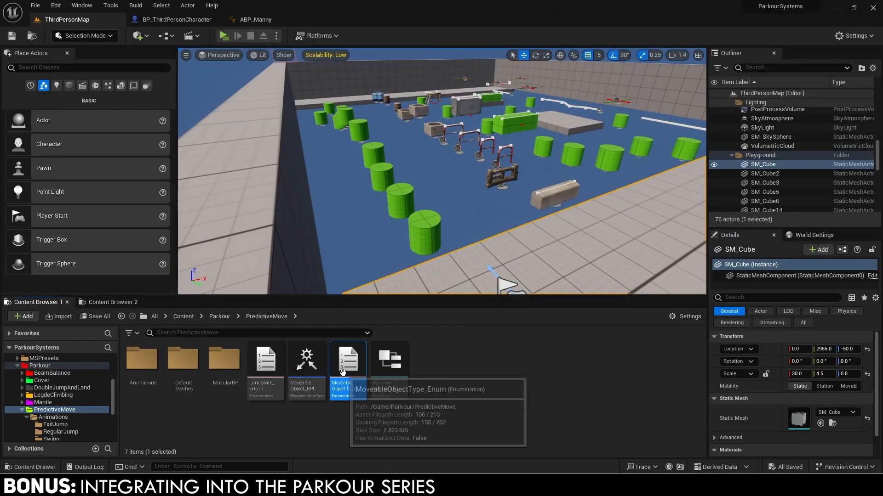
drag(252, 164, 191, 17)
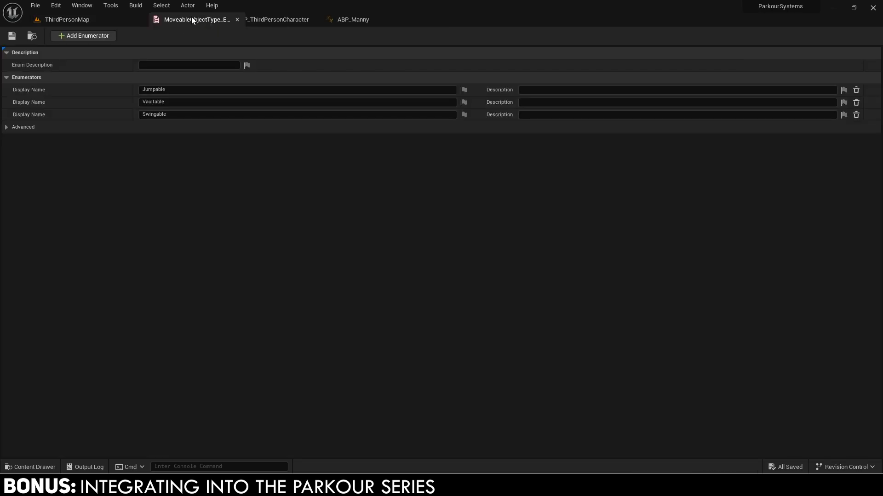
Add a fourth enumerator named Beam, then show the BeamBalance folder.
click(87, 36)
click(182, 127)
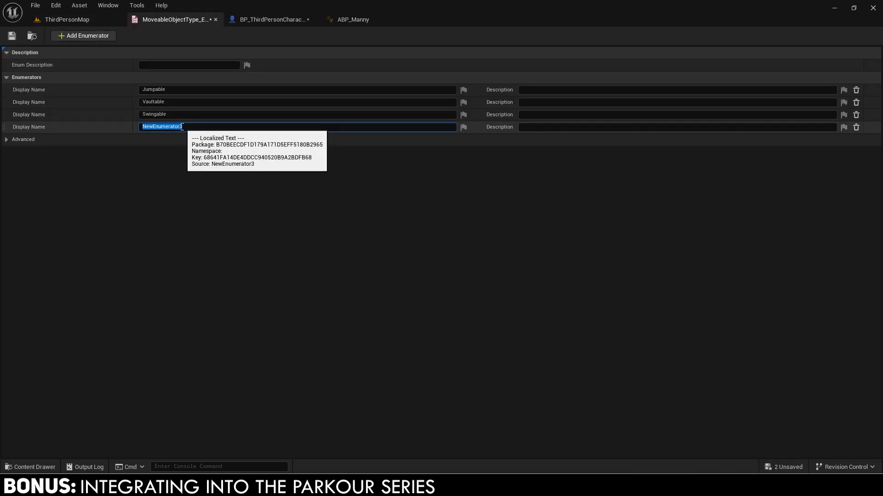
text(Beam)
key(Return)
click(216, 20)
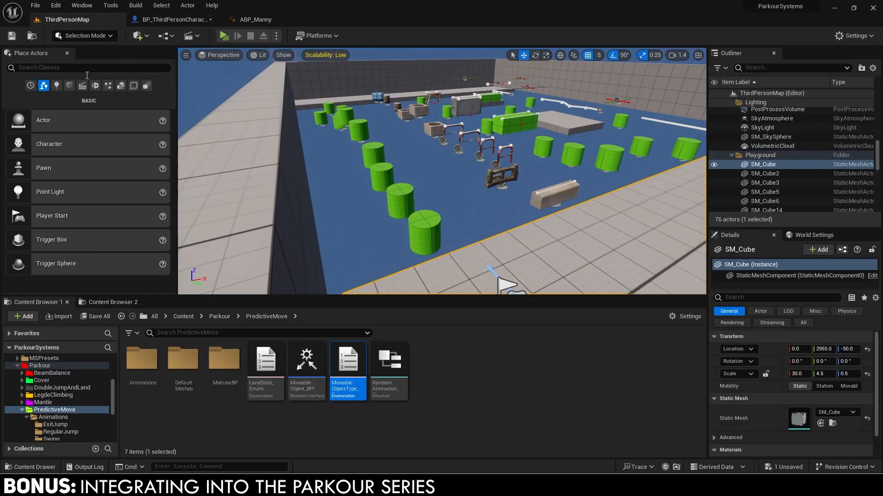
click(51, 374)
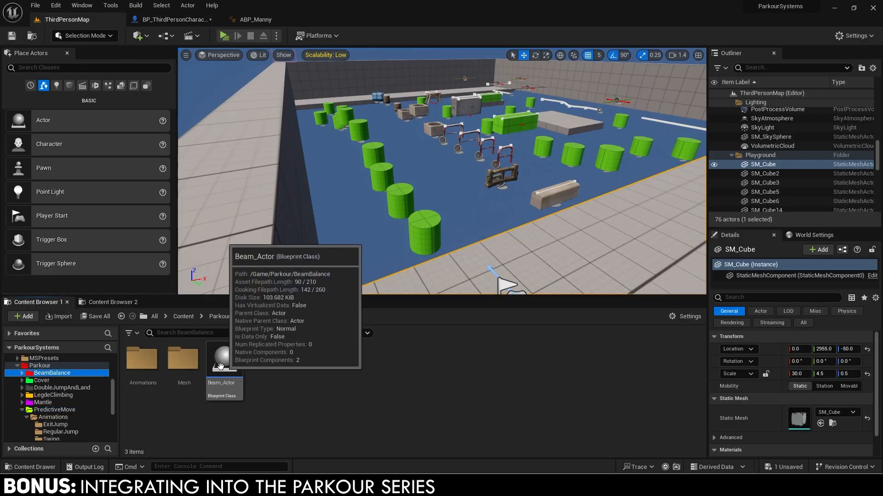
Open Beam_Actor and implement the Moveable Object BPI interface in its Class Settings.
double_click(224, 370)
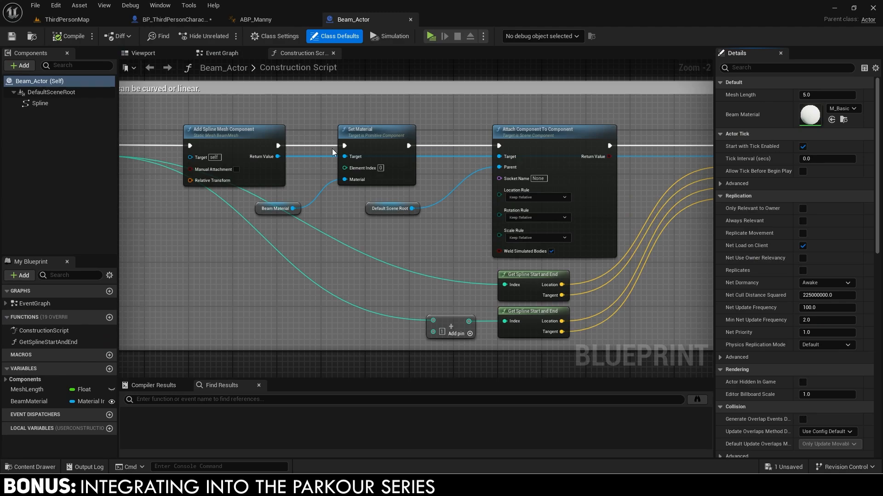
scroll(332, 148, down, 5)
drag(297, 59, 234, 56)
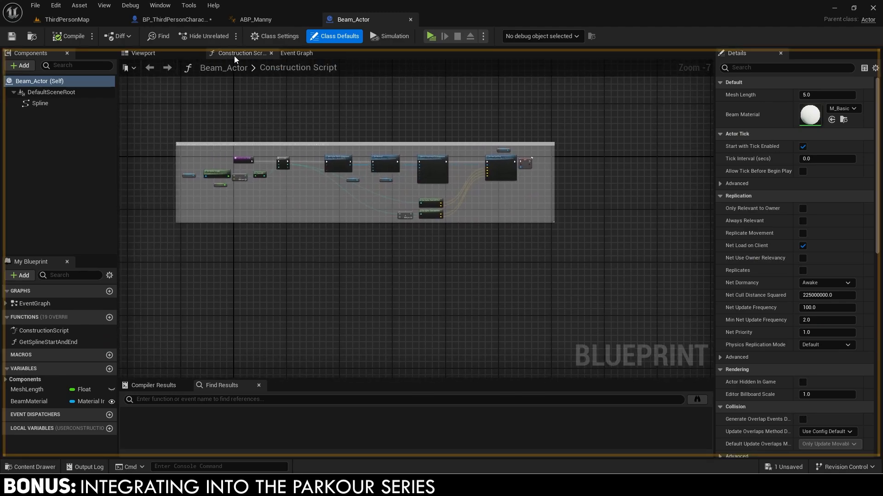
click(283, 38)
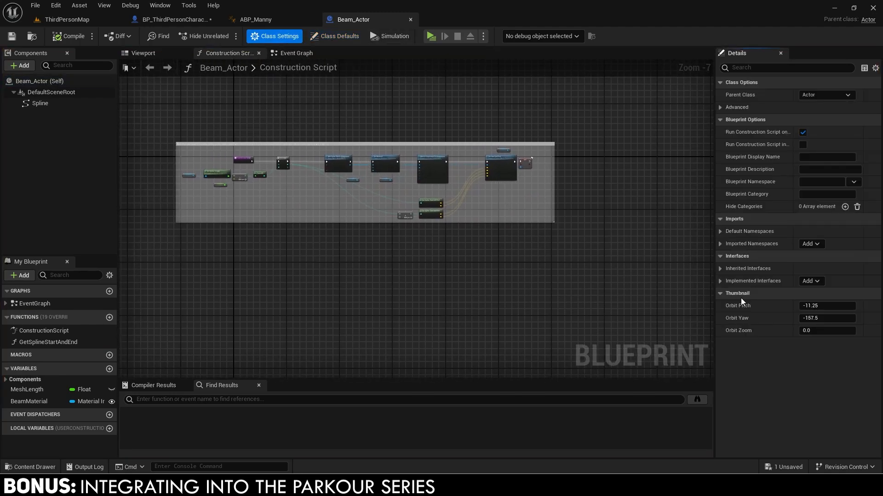
click(807, 280)
text(moveable)
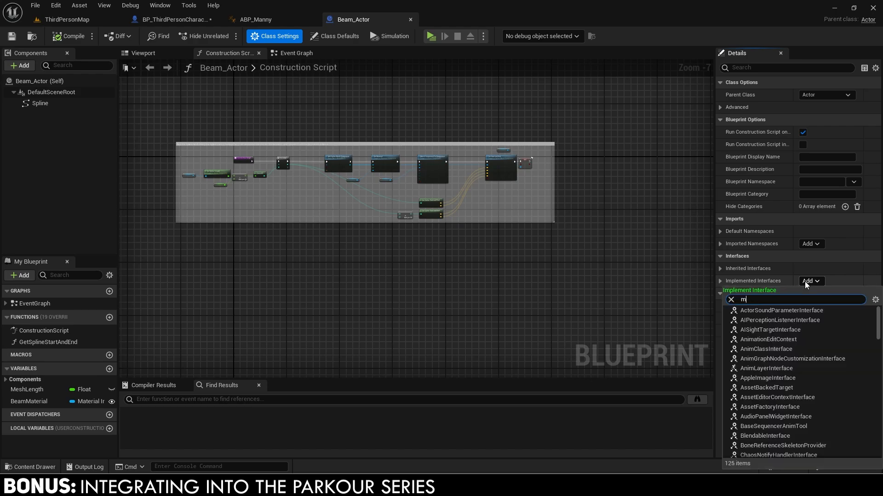
click(801, 309)
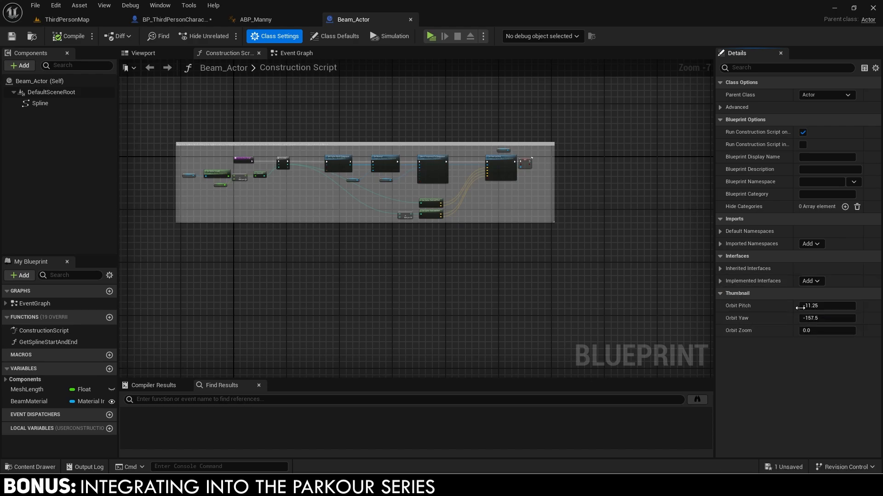
Inspect the Add Spline Mesh Component node's settings in the construction script.
right_drag(451, 244, 498, 272)
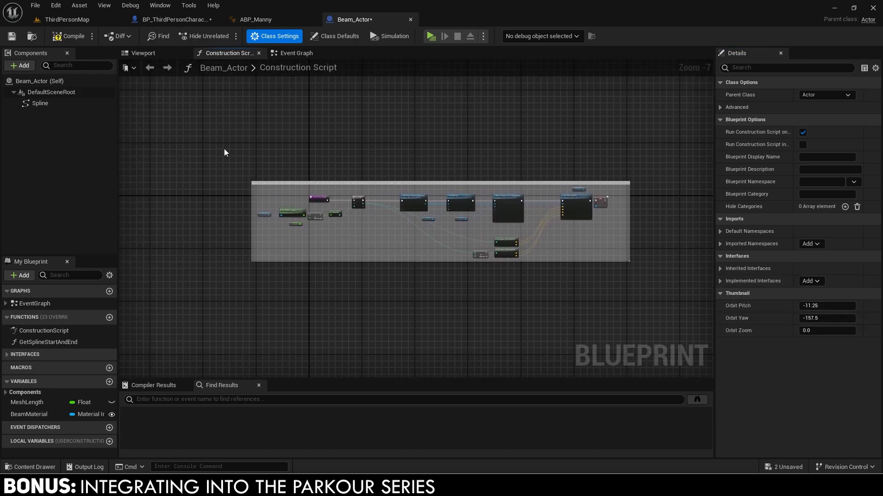
scroll(385, 200, up, 4)
click(455, 199)
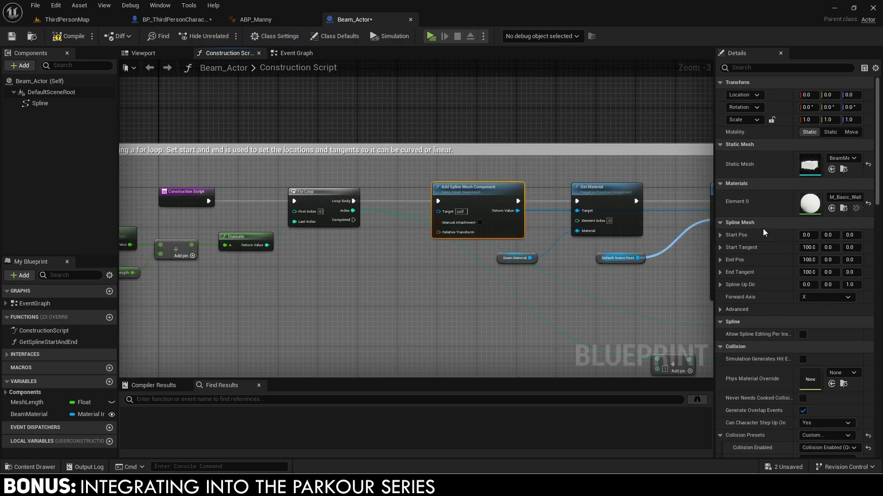
scroll(763, 228, down, 3)
scroll(763, 228, down, 3)
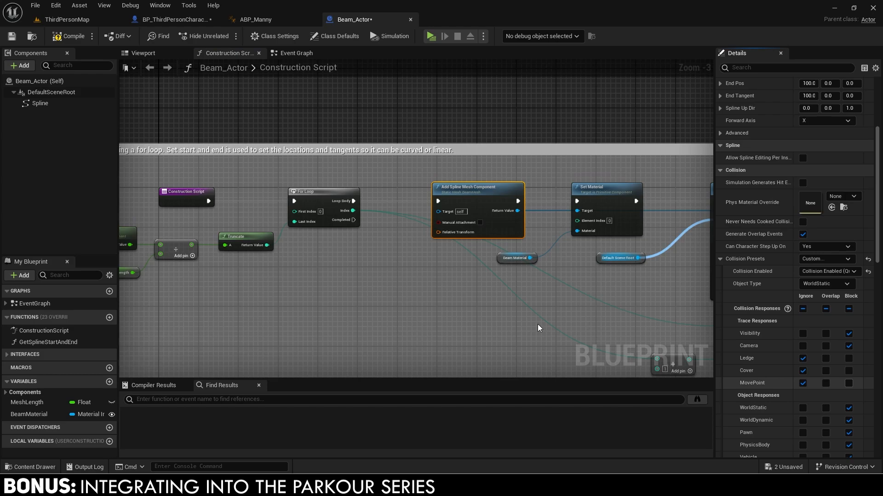
scroll(478, 246, down, 3)
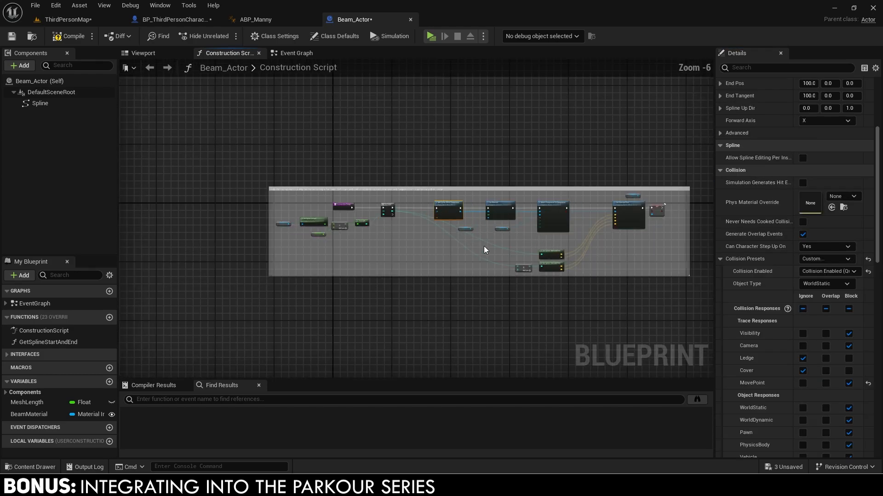
Make the Get Type interface function return Beam and wrap its two nodes in a comment.
click(8, 355)
click(6, 365)
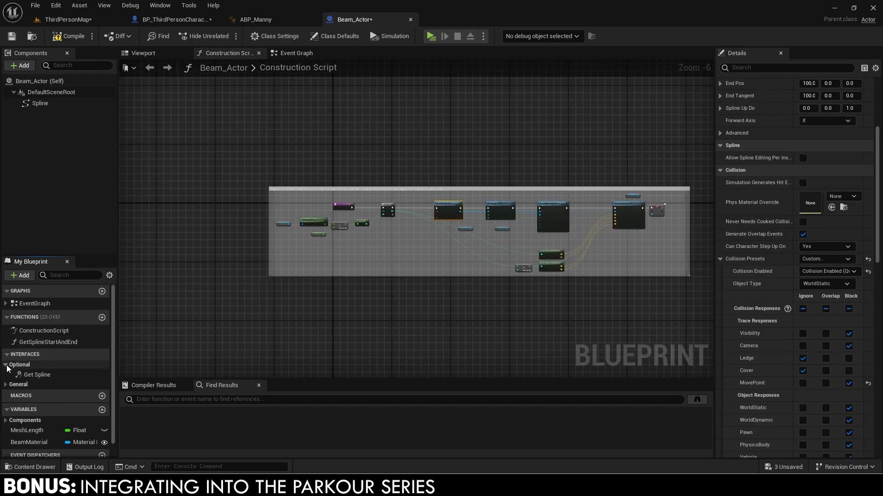
click(6, 385)
double_click(36, 418)
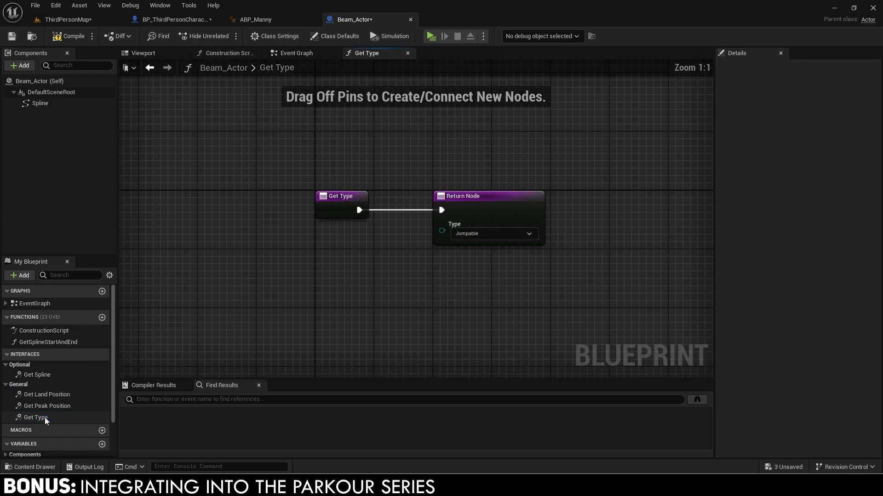
click(523, 265)
click(502, 288)
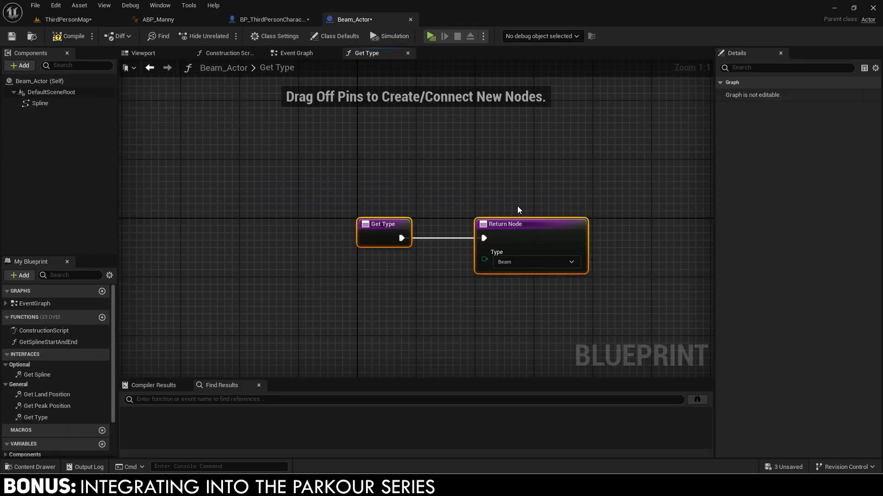
key(c)
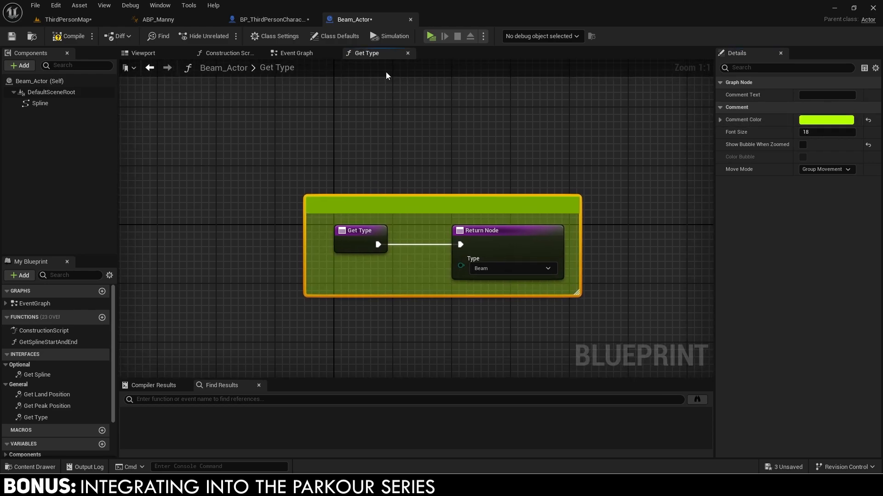
In Get Peak Position, feed a Spline reference into a Find Location Closest to World Location node.
double_click(47, 406)
scroll(328, 297, down, 3)
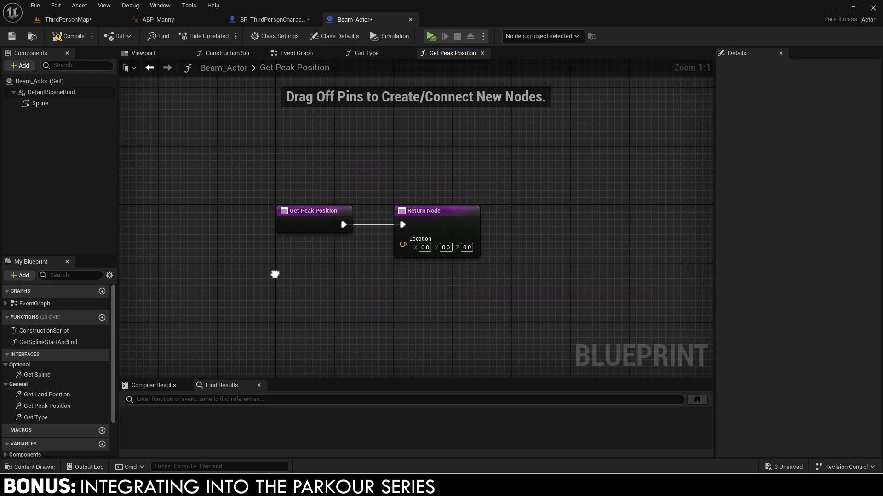
drag(395, 225, 622, 228)
scroll(593, 233, down, 2)
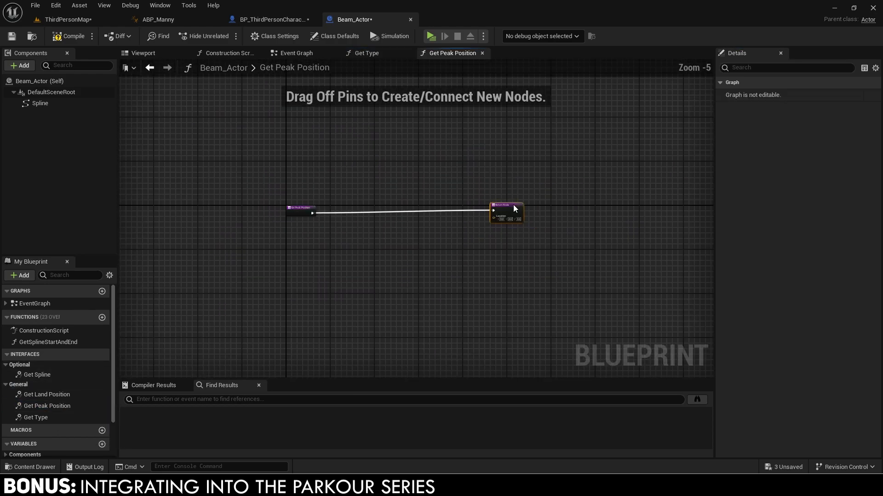
scroll(394, 224, up, 1)
scroll(338, 222, up, 1)
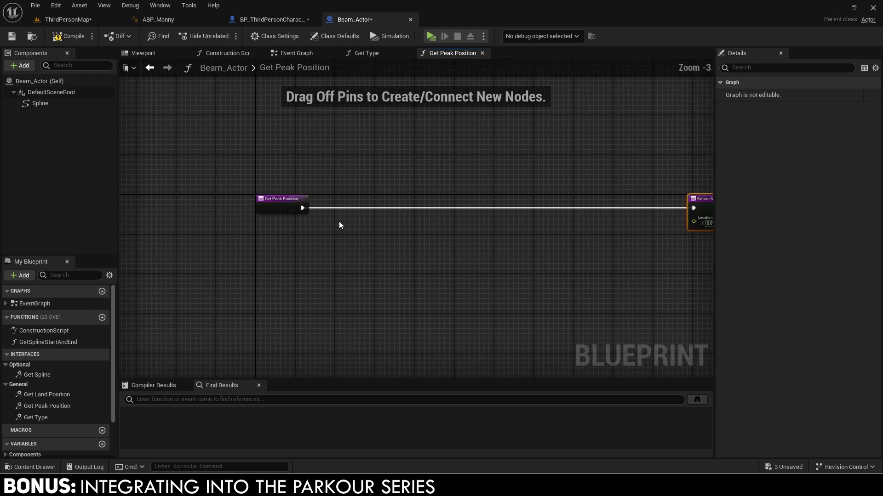
drag(283, 204, 565, 202)
right_drag(325, 260, 265, 261)
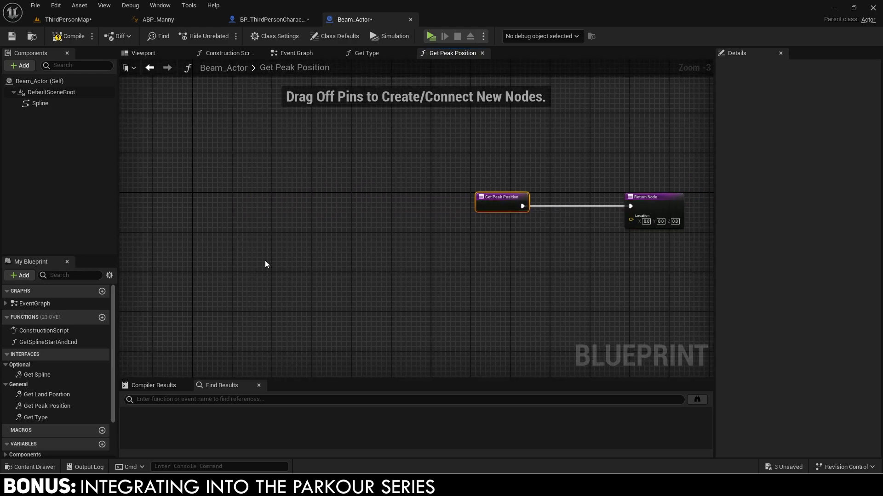
drag(39, 103, 381, 274)
text(find location)
key(Return)
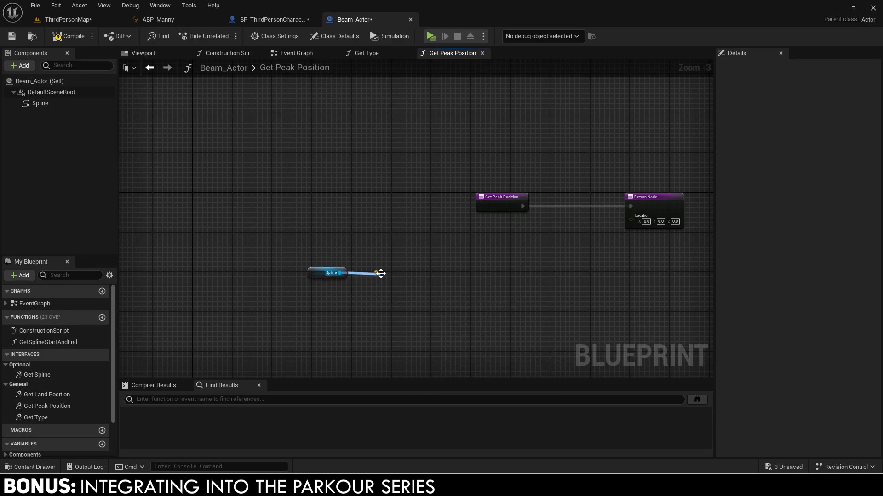
Add Get Player Character wired into a Get Actor Location node.
right_drag(232, 313, 308, 269)
right_click(307, 270)
text(g)
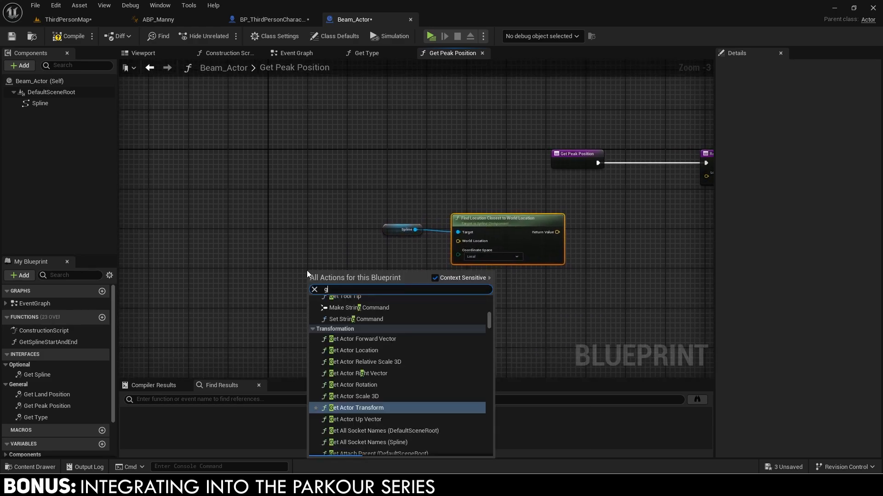
text(etplayerchar)
key(Return)
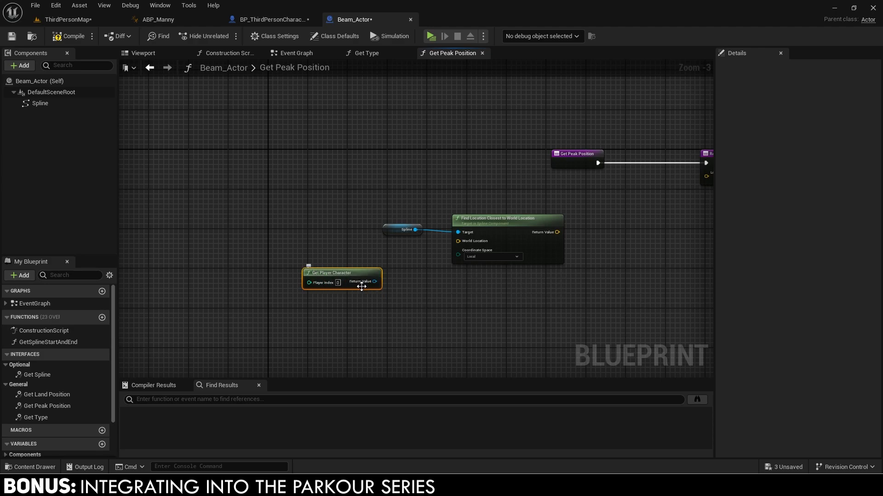
text(getactor loc)
drag(374, 281, 403, 254)
key(Return)
scroll(395, 283, up, 1)
ctrl+click(361, 275)
key(q)
key(q)
Set the closest-location node's coordinate space to World and connect the player location.
drag(398, 206, 491, 218)
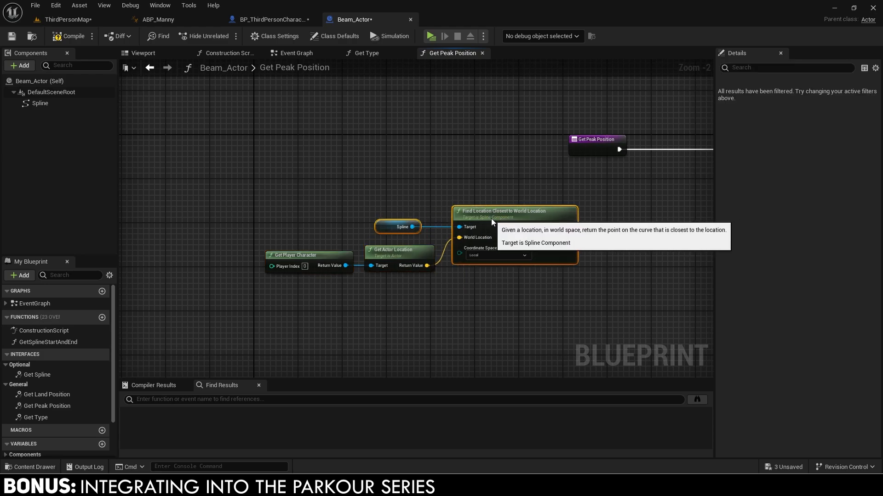
click(467, 268)
drag(288, 301, 388, 274)
right_drag(435, 283, 319, 302)
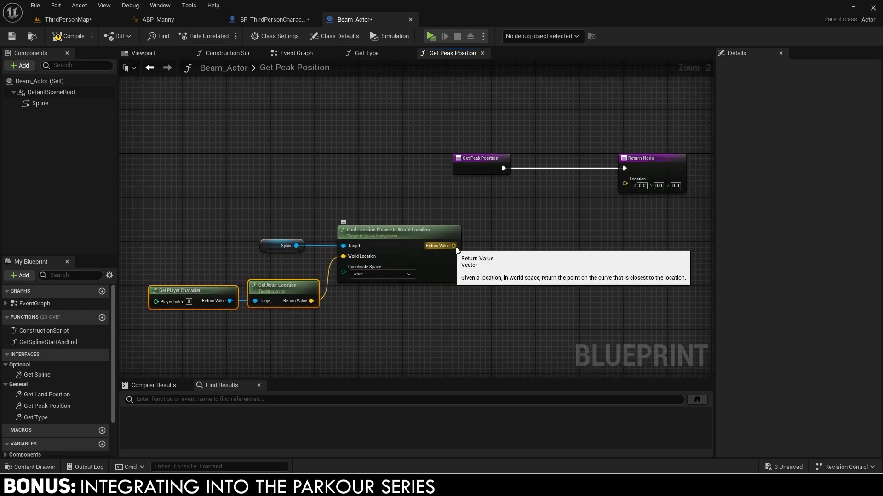
Combine the closest spline location and player location in a Make Array node, with a reroute.
drag(454, 246, 508, 241)
text(make arr)
key(Return)
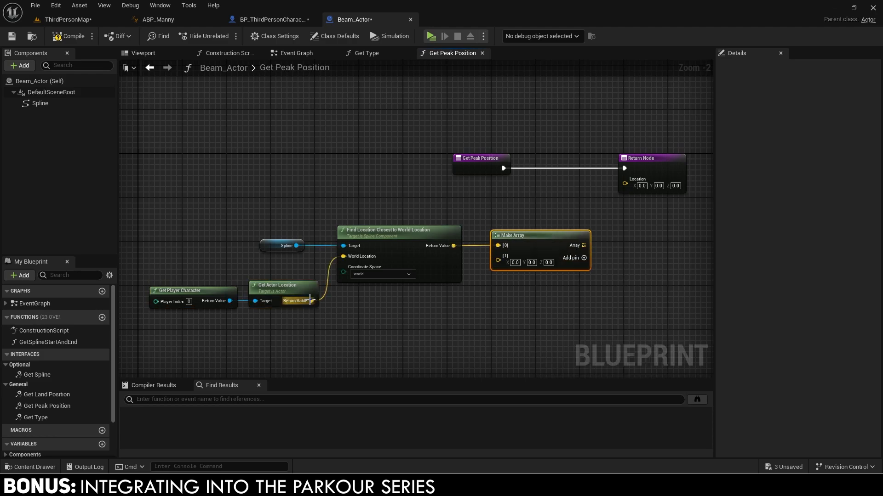
drag(503, 261, 504, 261)
double_click(336, 301)
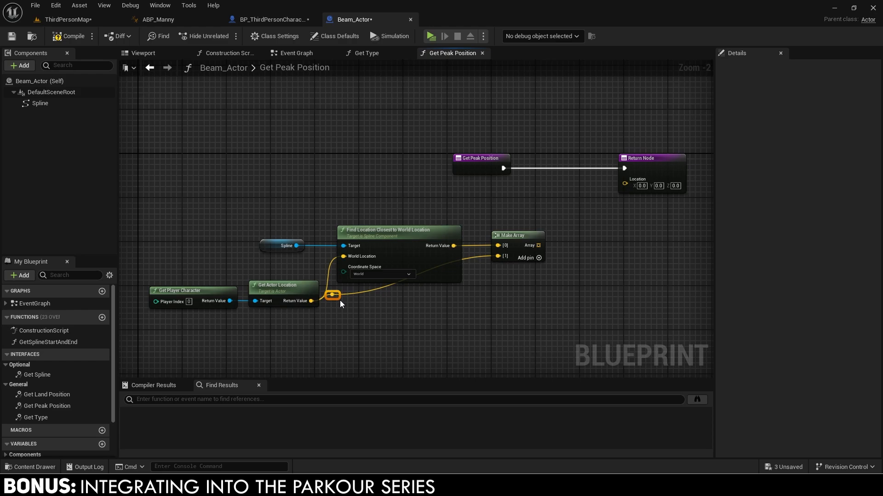
drag(340, 300, 216, 316)
key(q)
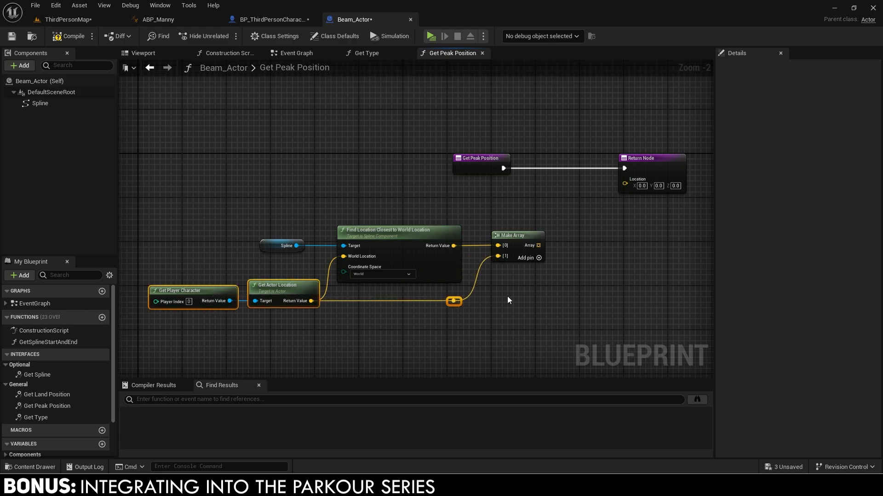
right_drag(554, 288, 406, 306)
Average the array with Get Vector Array Average and split it and the returned Location into X, Y, Z.
drag(391, 262, 415, 260)
text(average)
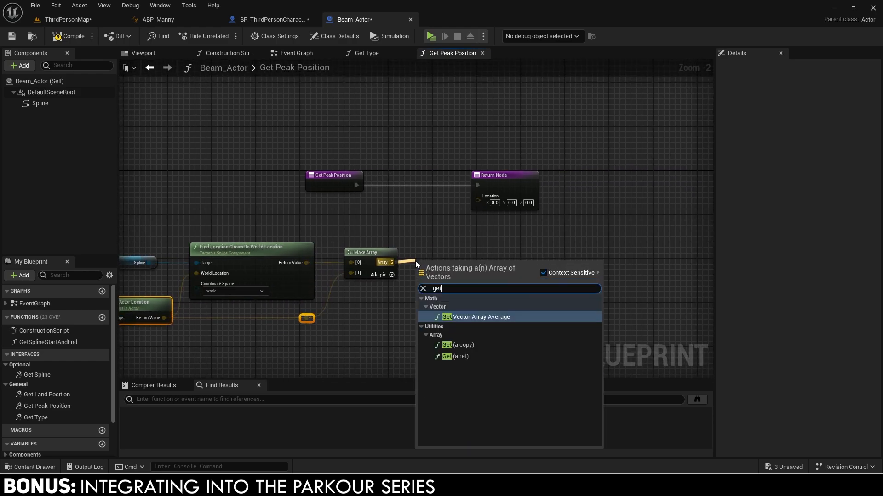
key(Return)
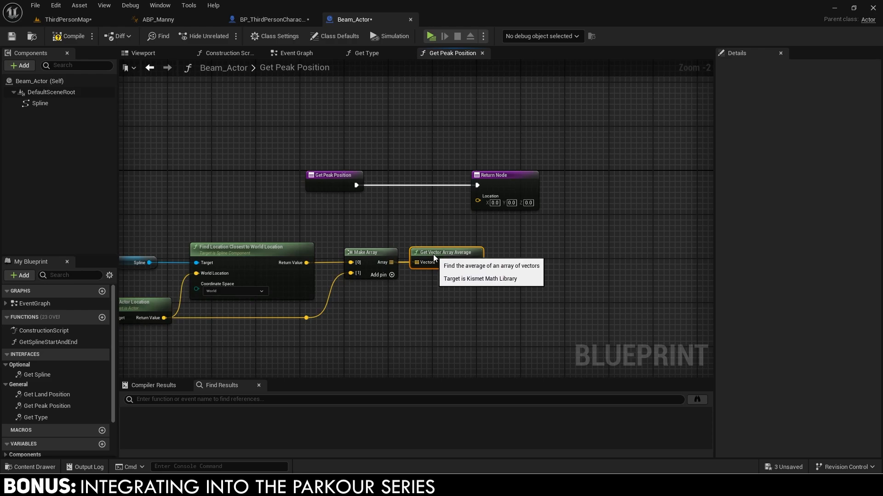
key(q)
right_click(475, 263)
click(495, 300)
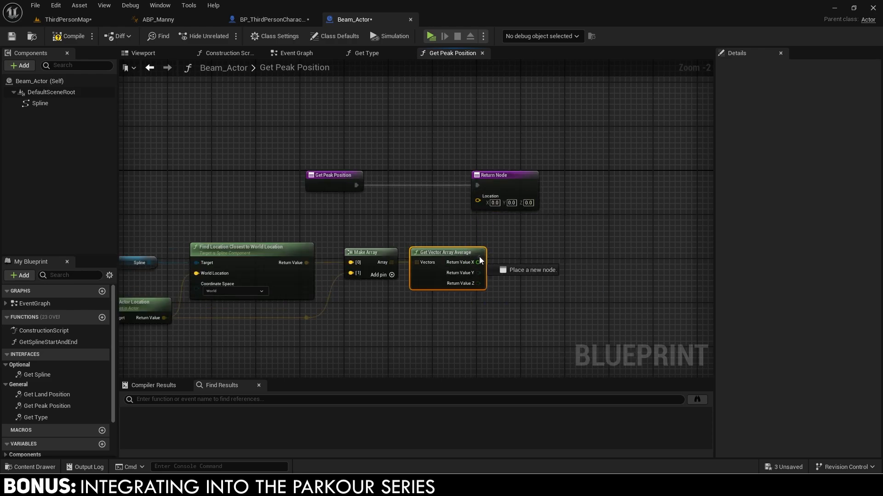
right_click(477, 207)
click(494, 243)
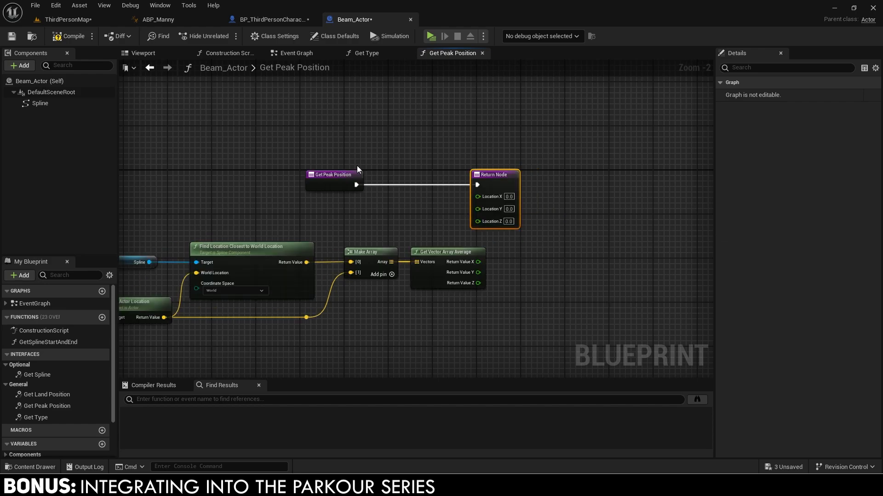
Add 40 to the average's Z and feed it into the returned Location Z.
drag(517, 185, 578, 191)
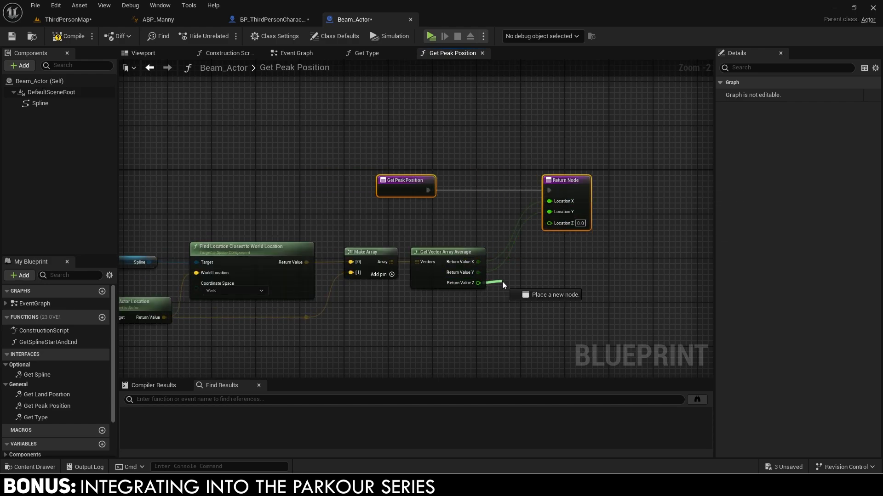
drag(502, 281, 502, 281)
text(+)
key(Return)
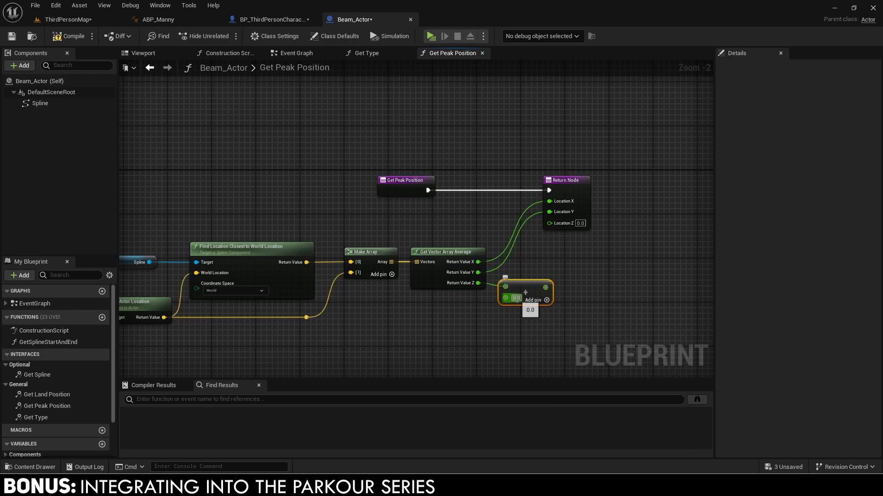
text(40)
drag(545, 287, 549, 223)
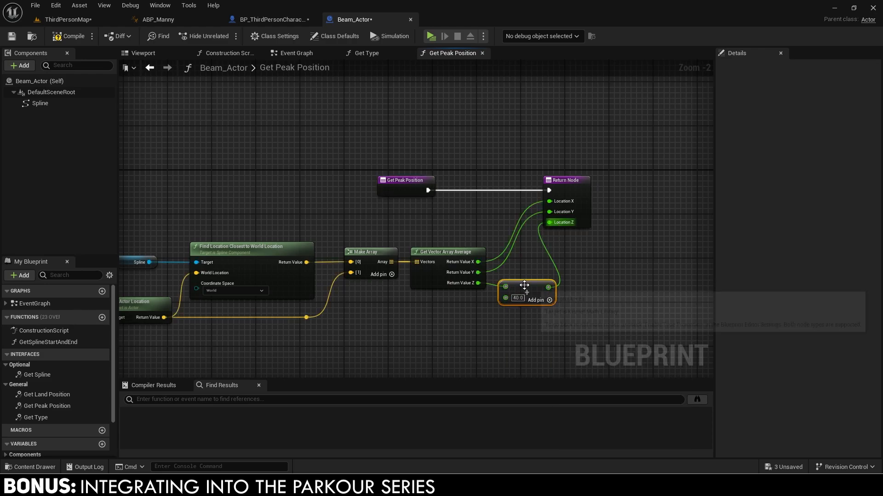
Tidy the function's nodes and wrap them all in a comment reading 'Get th offset.'.
scroll(391, 275, down, 2)
right_drag(390, 275, 455, 276)
drag(270, 250, 289, 260)
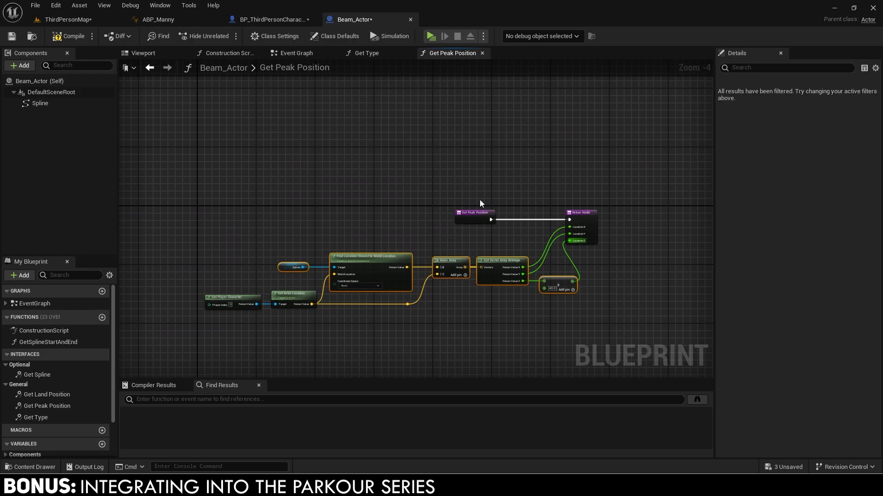
drag(479, 200, 594, 227)
drag(595, 226, 621, 247)
drag(500, 237, 529, 237)
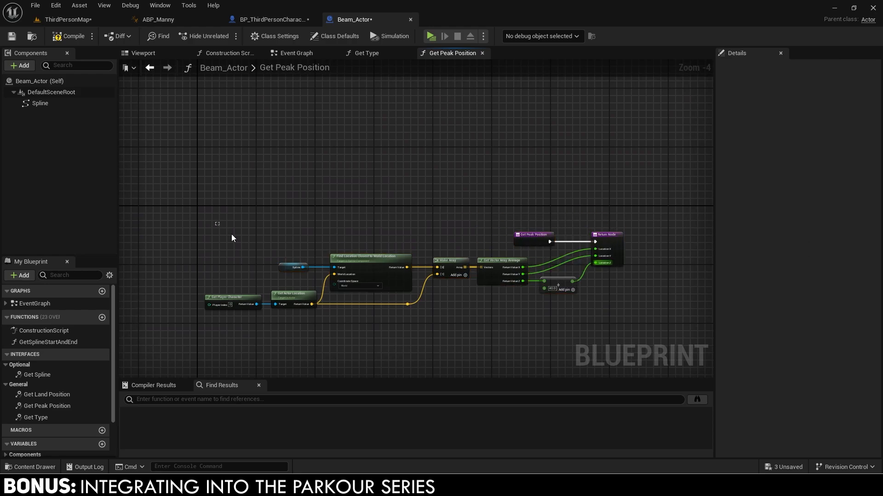
drag(217, 224, 625, 307)
Title the Get Peak Position comment 'Get th offset.'.
text(cGet the peak position)
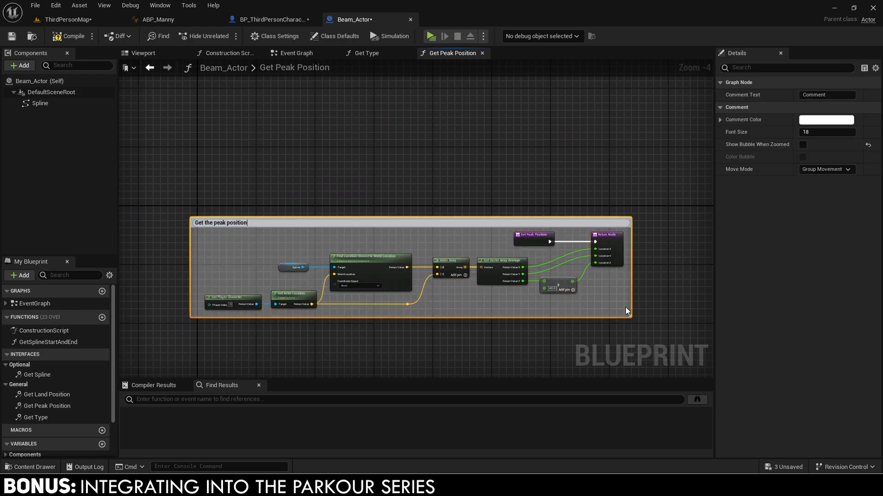
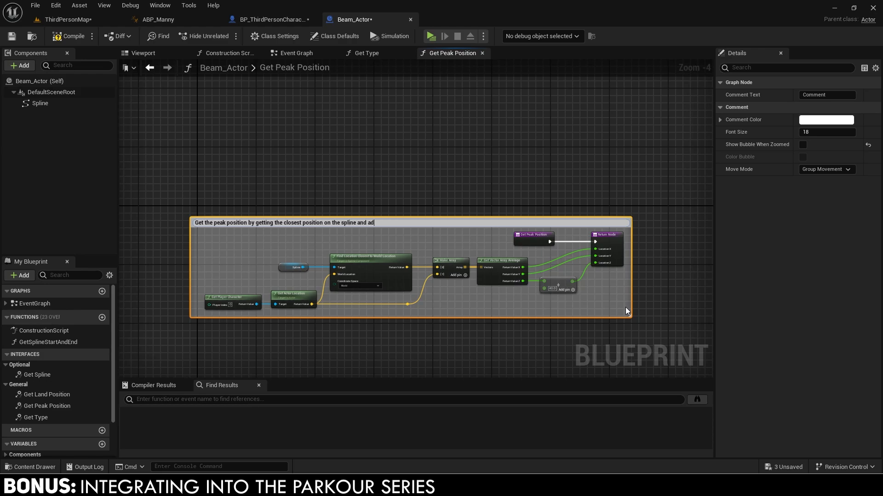
Tidy the function's nodes and wrap them all in a comment reading 'Get th offset.'.
Title the Get Peak Position comment 'Get th offset.'.
text( offset.)
key(Return)
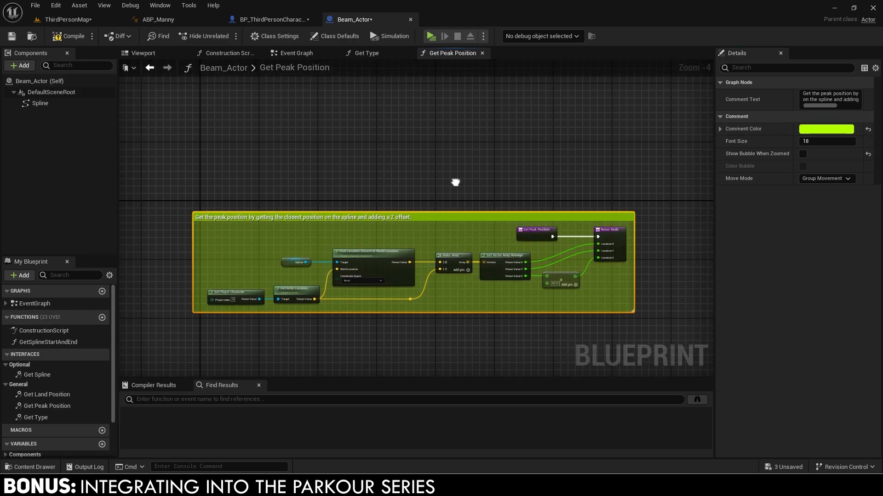
scroll(460, 179, up, 1)
Paste the spline closest-location nodes into Get Land Position and arrange them beside the Return Node.
double_click(47, 395)
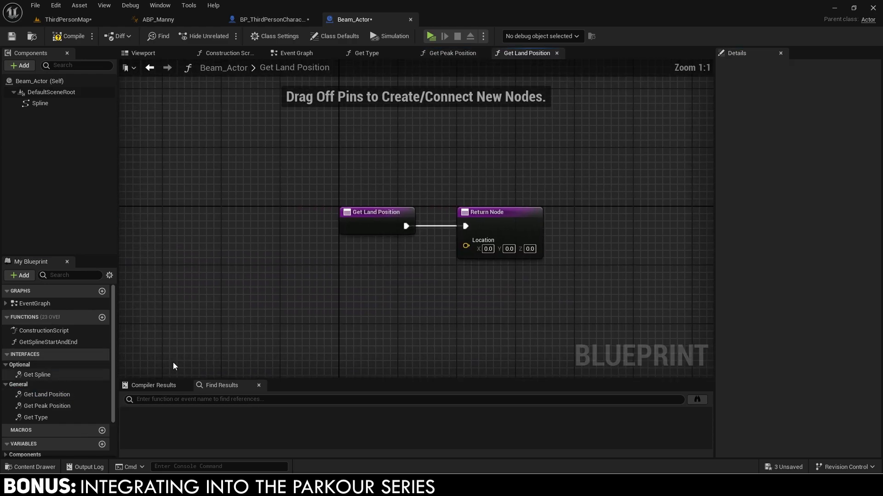
right_drag(378, 305, 398, 296)
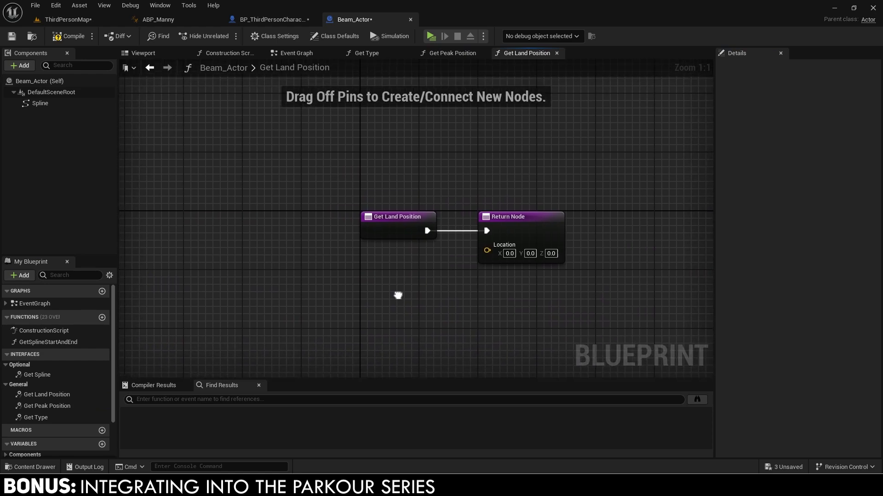
click(450, 53)
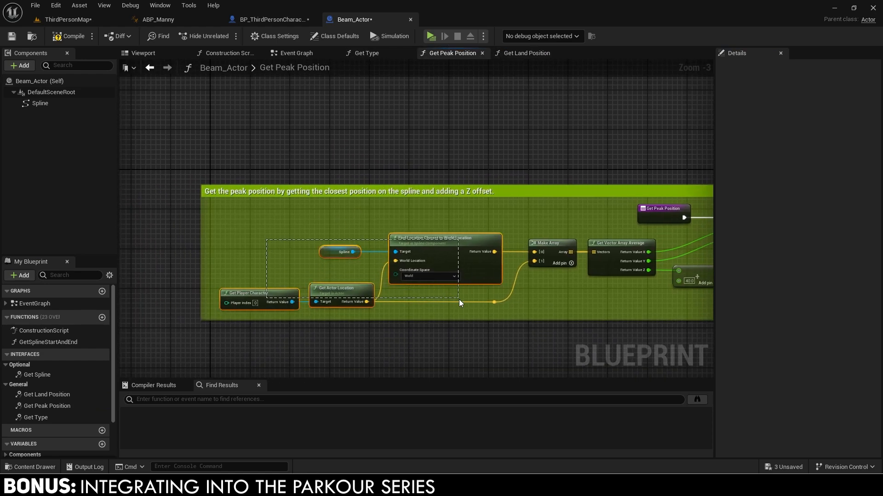
click(524, 53)
key(ctrl+v)
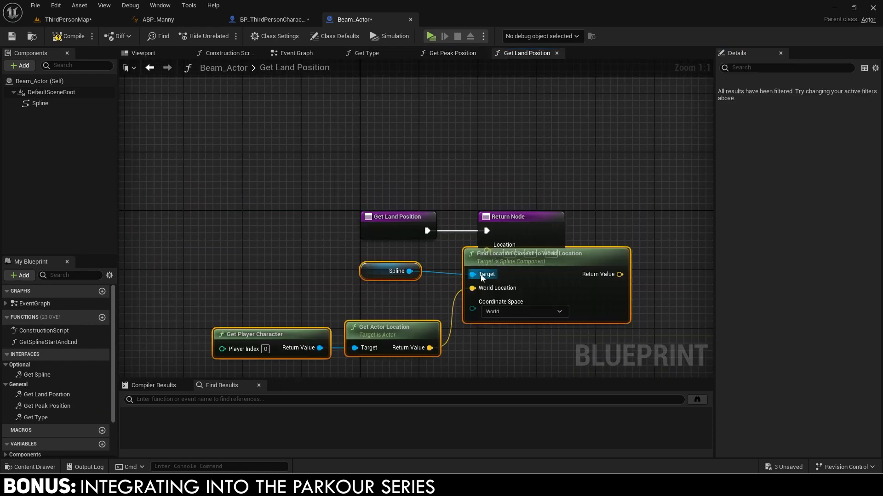
drag(476, 266, 299, 281)
right_drag(309, 276, 375, 228)
drag(247, 225, 368, 259)
right_drag(363, 267, 480, 250)
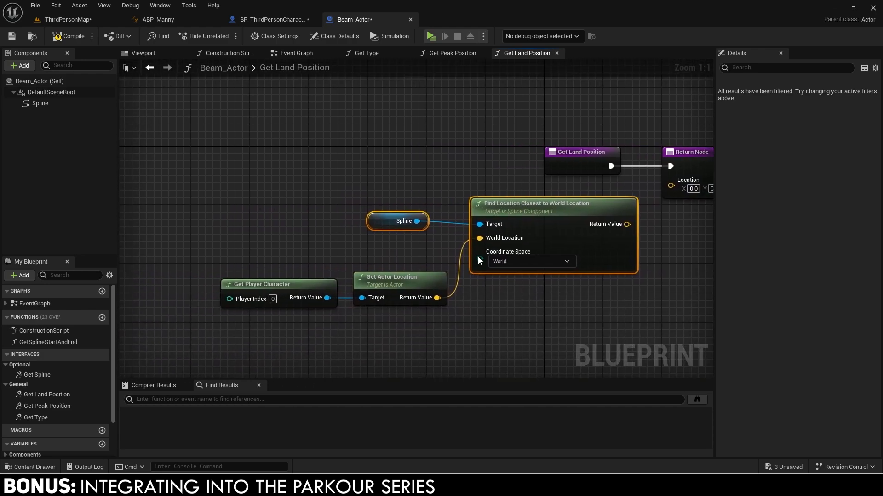
key(q)
drag(277, 272, 337, 298)
drag(391, 283, 397, 268)
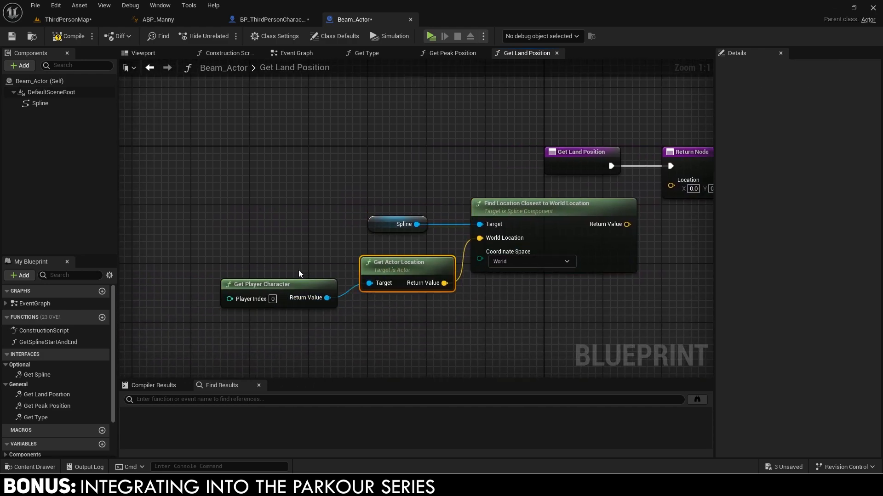
key(ctrl+z)
key(ctrl+z)
key(ctrl+z)
key(ctrl+z)
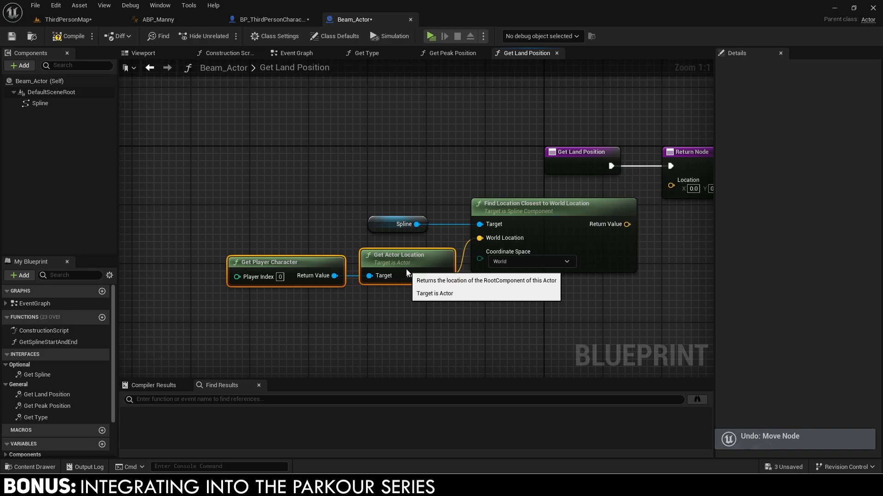
right_drag(638, 225, 429, 260)
Wire the closest location to the return Location and comment it 'Land position is the closest location on the spline to the player.'.
drag(473, 225, 474, 225)
right_drag(459, 245, 536, 240)
scroll(536, 240, down, 2)
drag(600, 163, 259, 313)
text(cLand position is t)
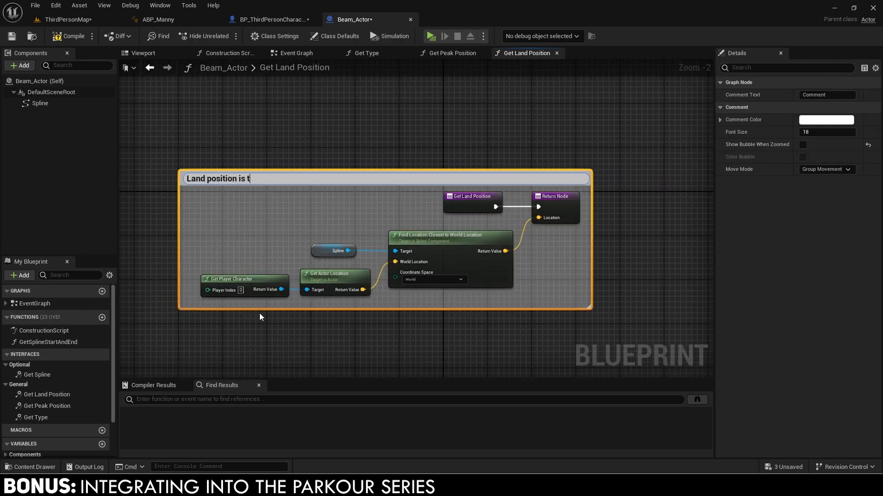
text(he closest location on the spline to th)
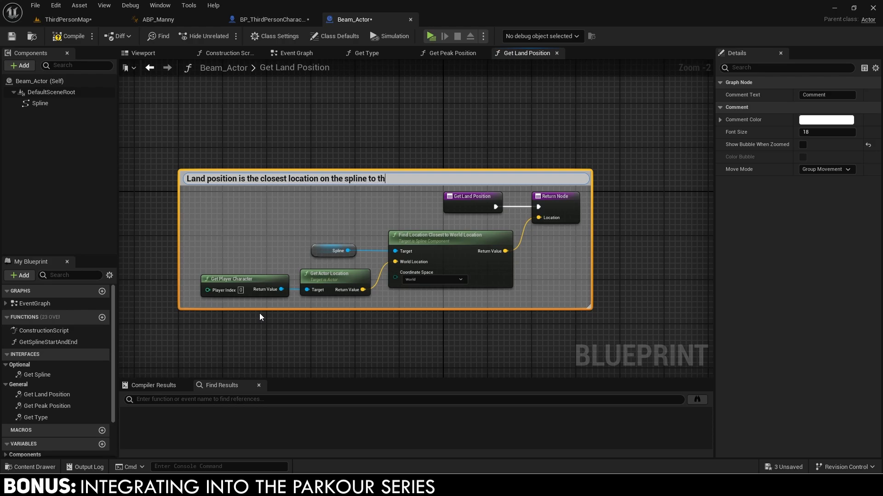
text(e player.)
key(Return)
Close the Get Land Position, Get Peak Position and Get Type graphs and save all assets.
click(452, 53)
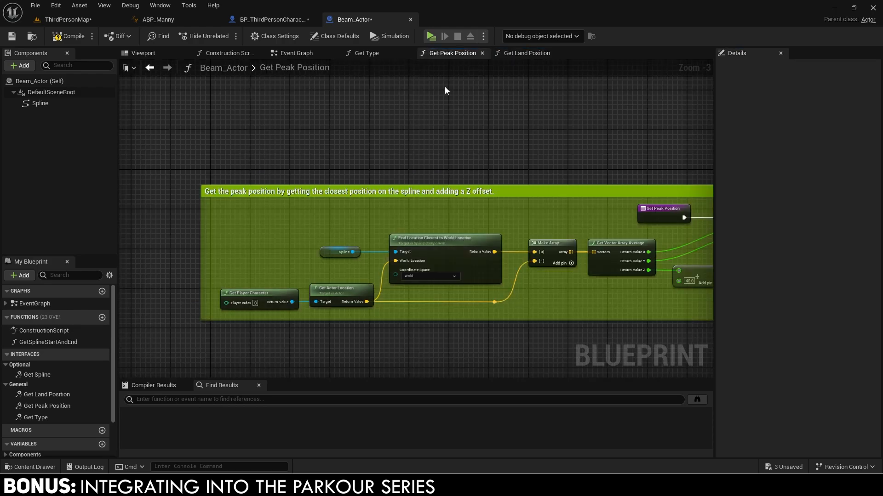
click(527, 52)
click(402, 184)
scroll(401, 184, down, 4)
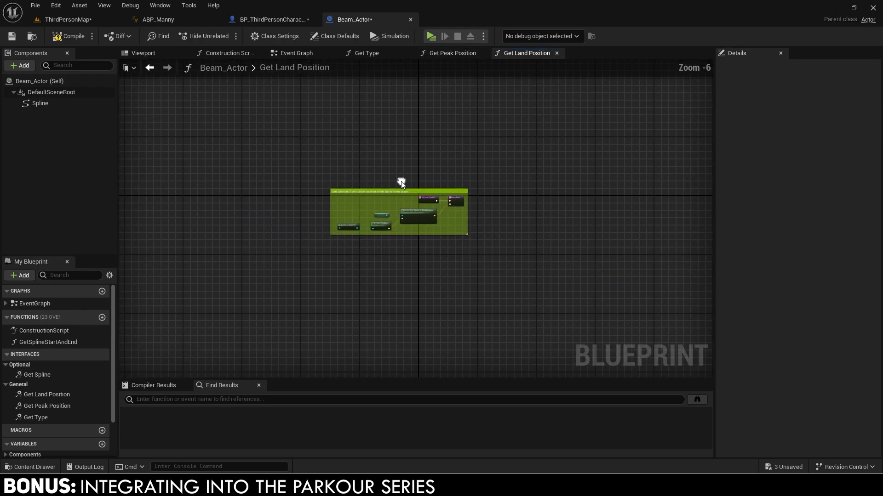
click(406, 54)
click(406, 54)
click(407, 53)
click(36, 5)
click(65, 60)
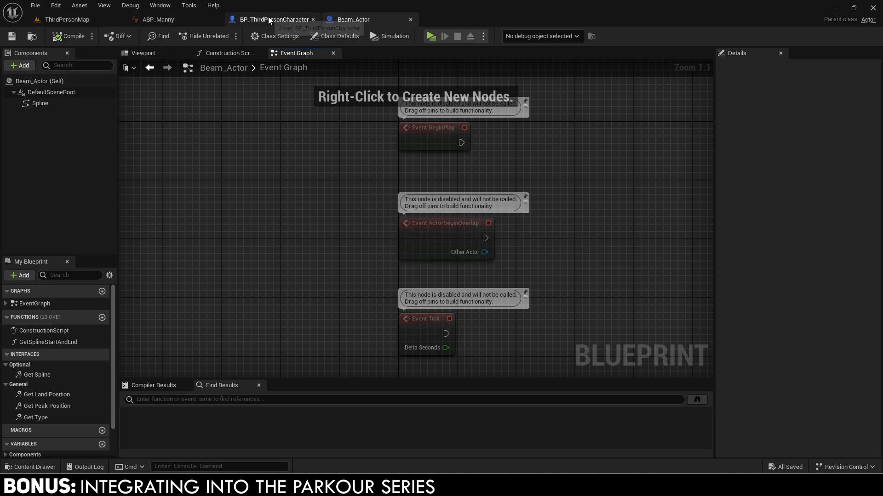
In BP_ThirdPersonCharacter, widen the lower comment to enclose Predictive Move.
click(269, 18)
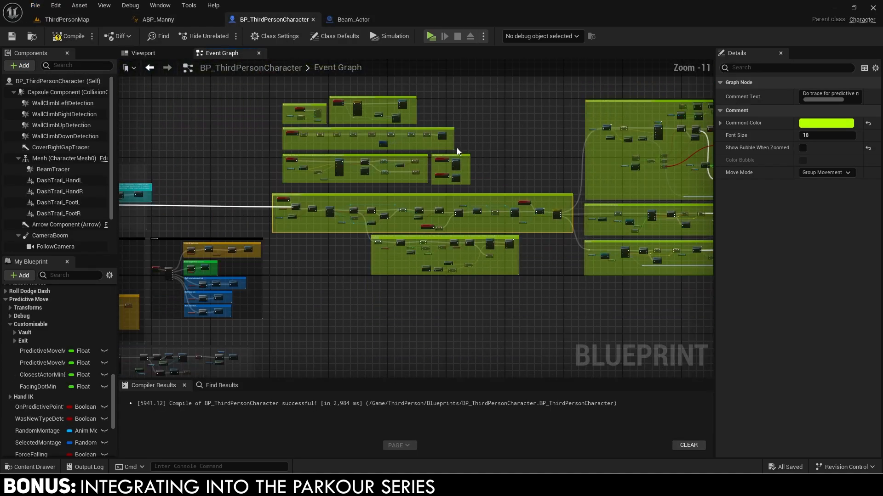
scroll(457, 147, down, 1)
right_drag(488, 146, 378, 188)
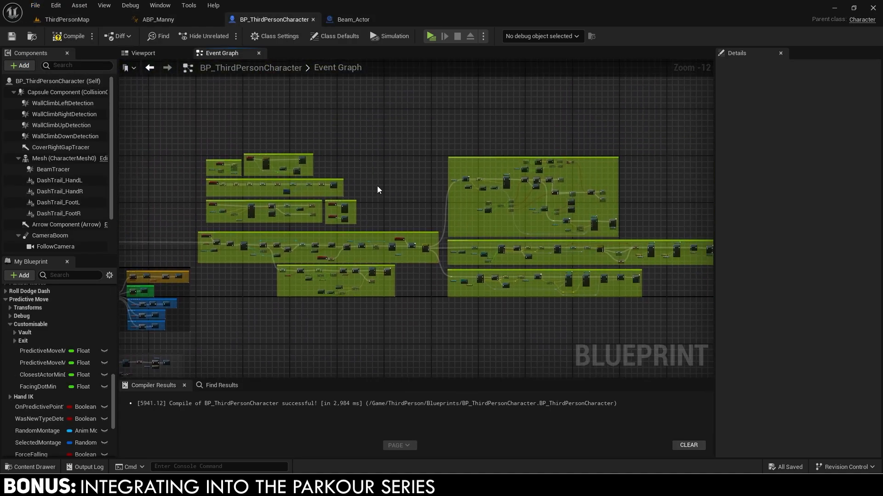
right_drag(446, 188, 284, 178)
scroll(432, 270, up, 6)
scroll(494, 272, up, 3)
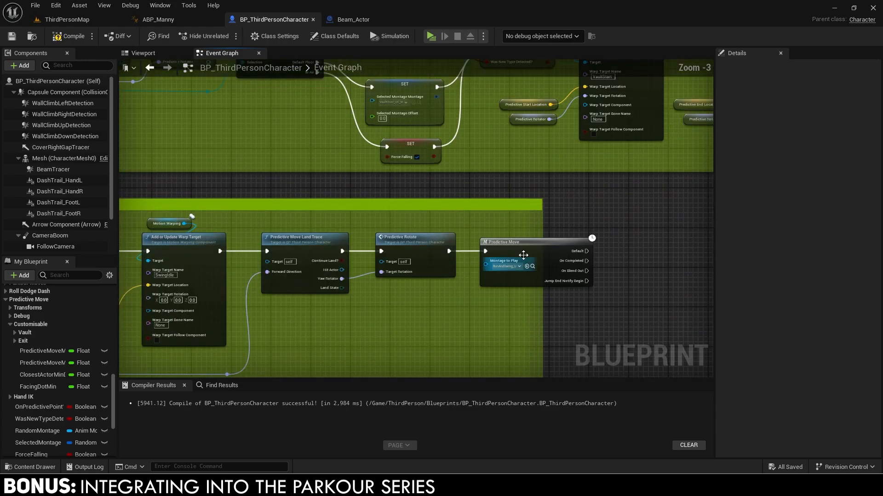
drag(543, 227, 610, 231)
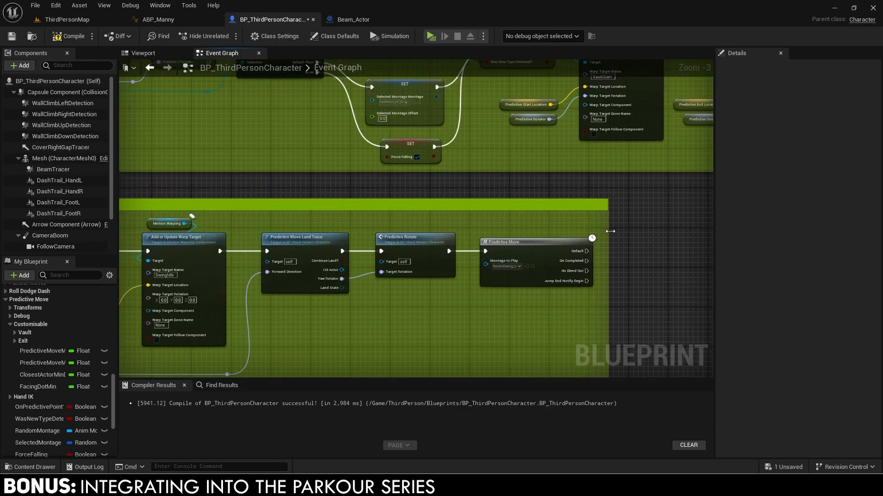
In Predictive Move, add a Branch after the timer conditioned on Is on Beam.
double_click(550, 257)
scroll(425, 161, up, 8)
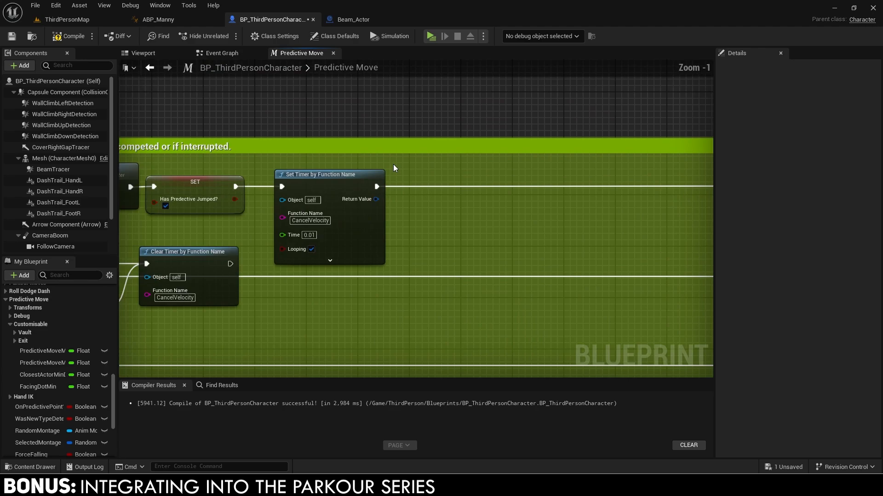
drag(376, 187, 439, 175)
text(branch)
key(Return)
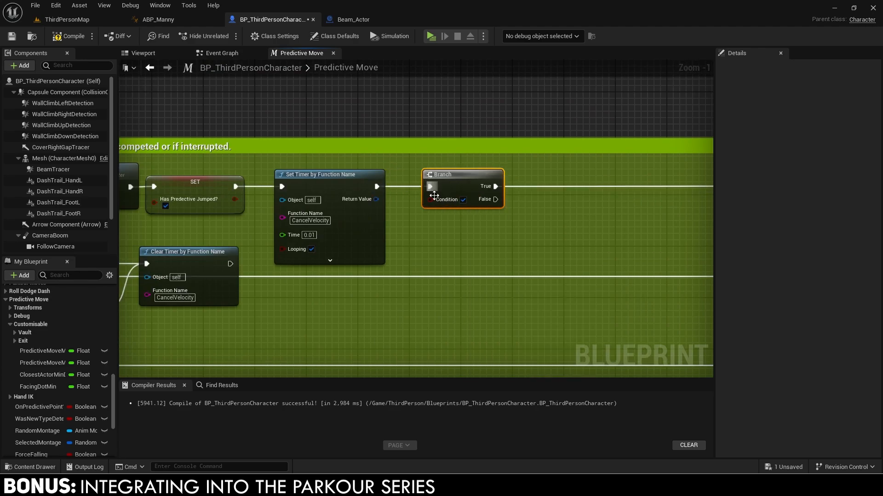
drag(435, 220, 435, 220)
text(is on bea)
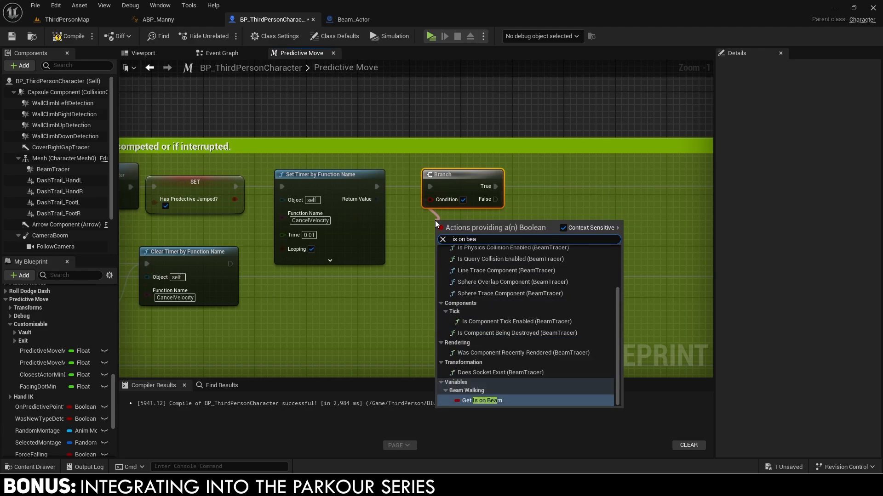
key(Return)
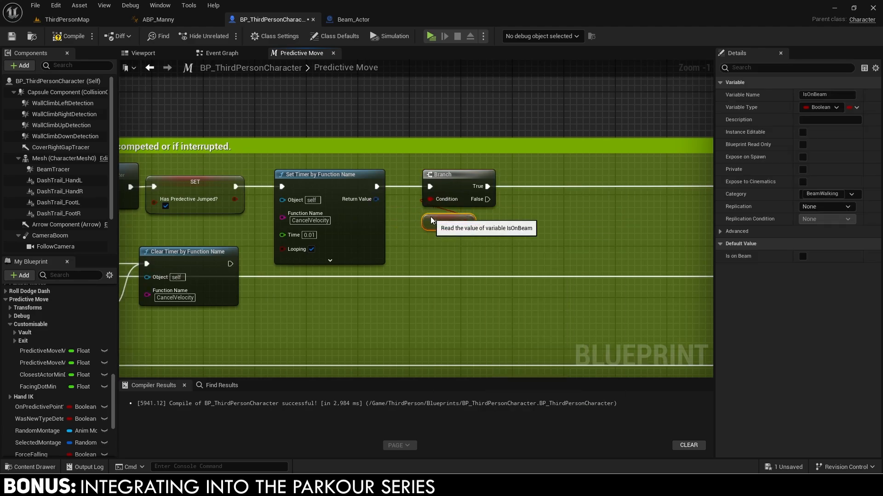
Call On Beam Exit from the Branch's True output.
right_drag(431, 221, 303, 230)
drag(360, 196, 417, 195)
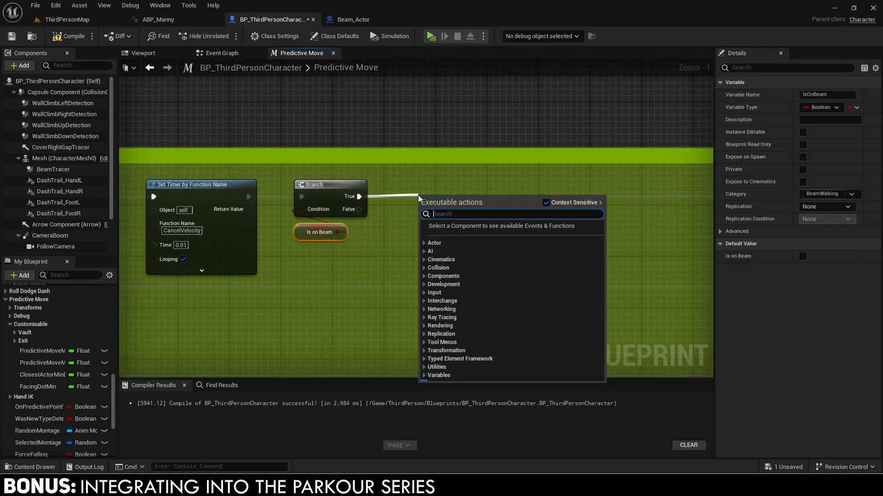
text(on beam)
key(Return)
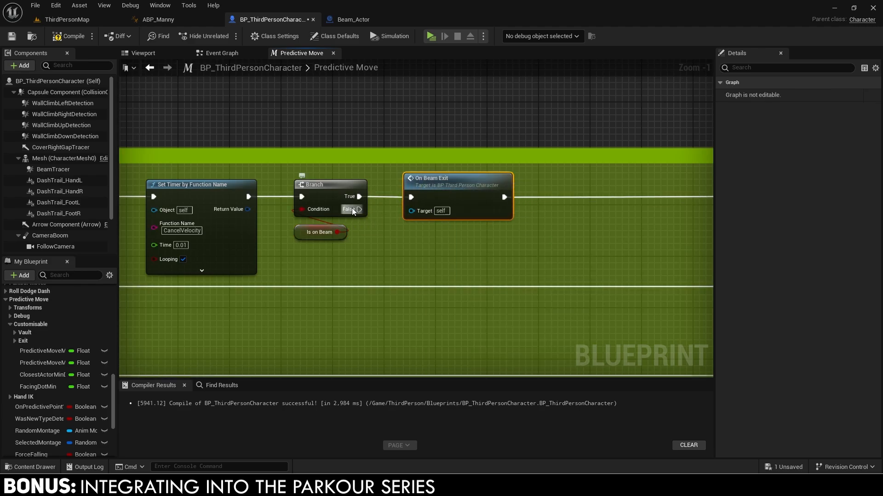
Reroute the Branch's False output past On Beam Exit to rejoin the main flow.
drag(387, 246, 387, 247)
text(rero)
key(Return)
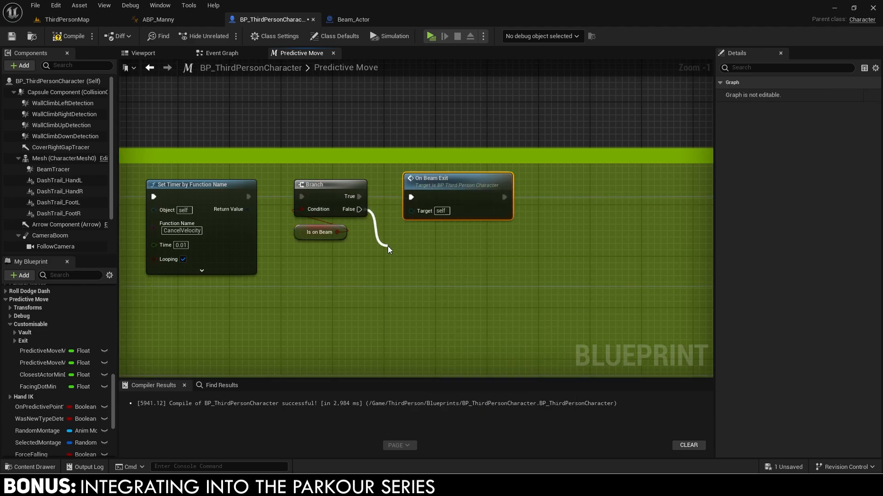
double_click(572, 197)
drag(566, 197, 382, 239)
scroll(432, 209, down, 4)
click(400, 177)
scroll(400, 177, up, 3)
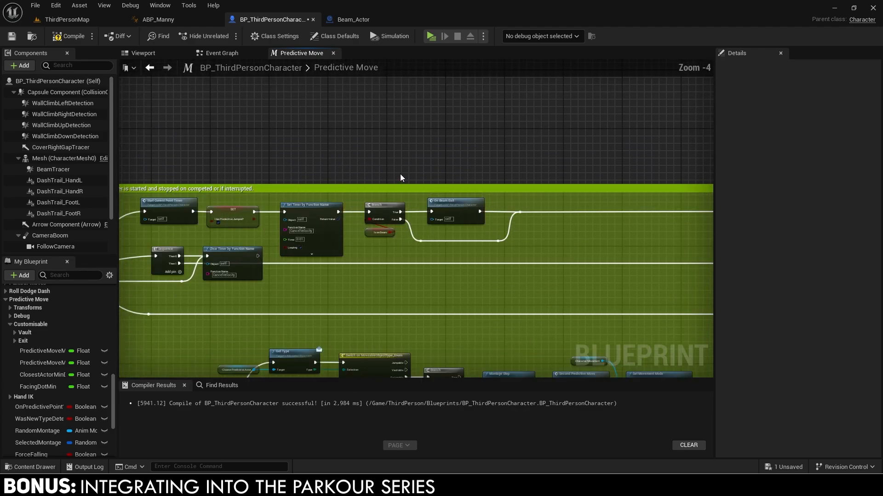
click(222, 54)
scroll(276, 152, down, 5)
right_drag(138, 193, 269, 237)
Comment the new Predictive Move nodes 'Exit beam if was on one.'.
scroll(525, 235, up, 10)
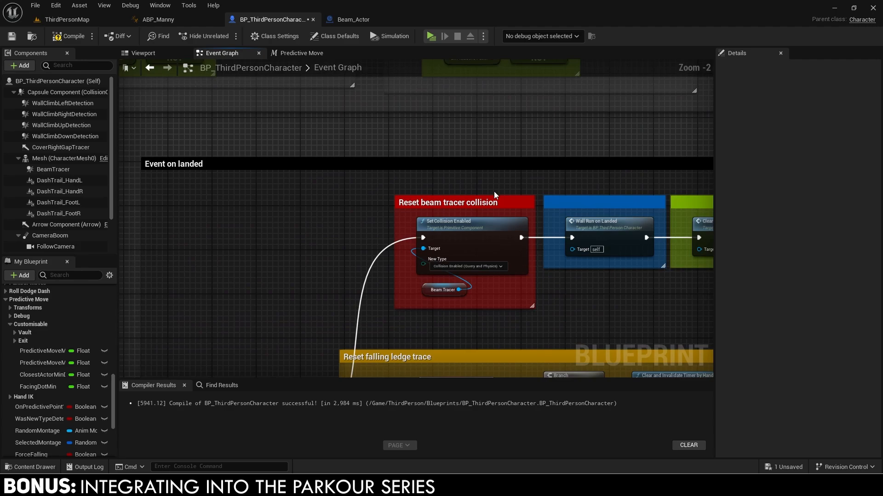
click(495, 199)
scroll(585, 213, down, 8)
right_drag(585, 212, 205, 214)
click(299, 53)
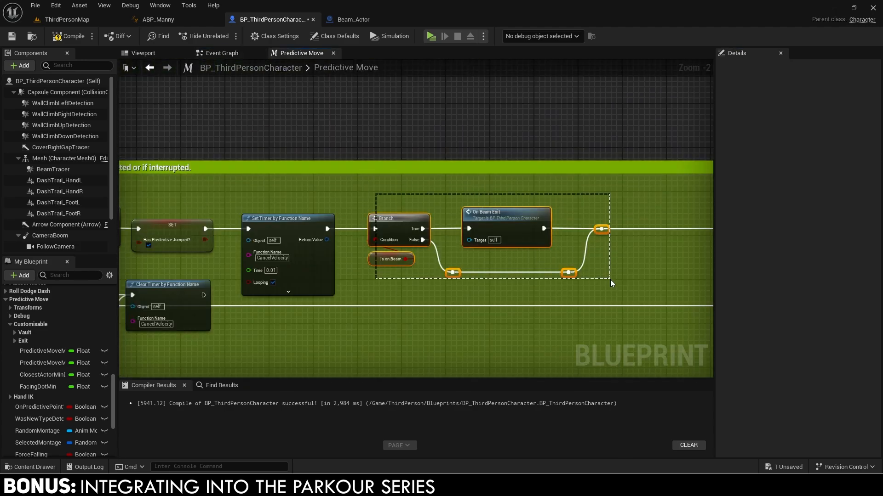
text(cExit beam if was on one)
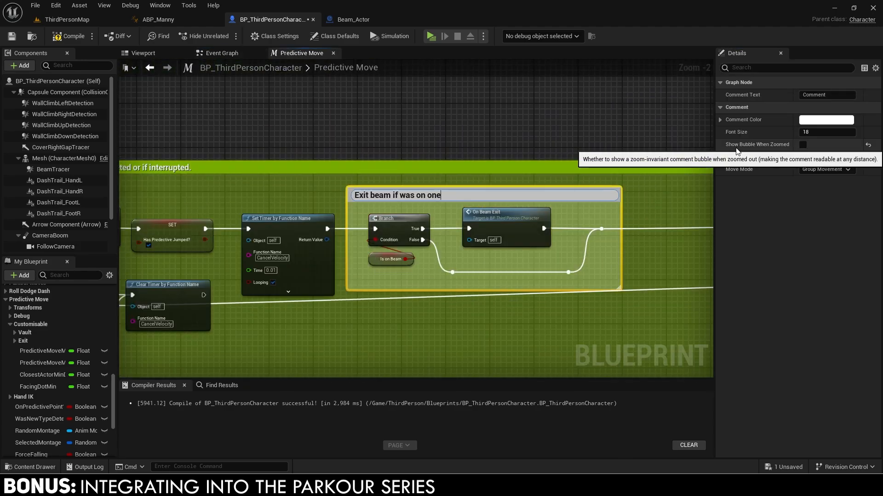
text(.)
key(Return)
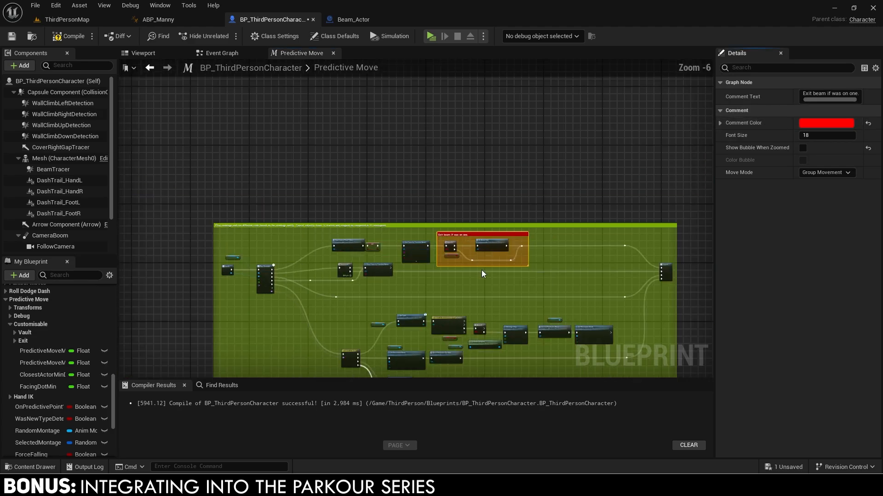
In the Event Graph, insert a new Branch ahead of the predictive trace branch.
scroll(369, 130, down, 1)
click(369, 131)
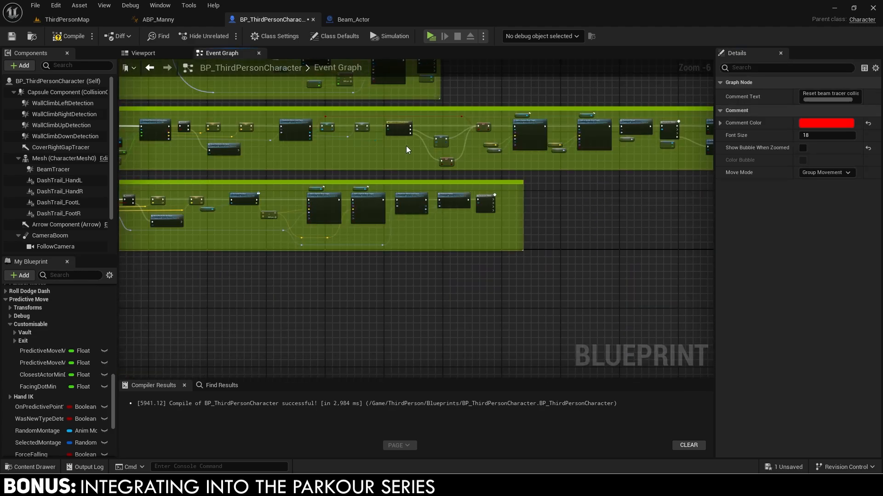
scroll(406, 145, down, 4)
right_drag(407, 145, 713, 177)
right_drag(295, 157, 517, 164)
scroll(516, 164, up, 3)
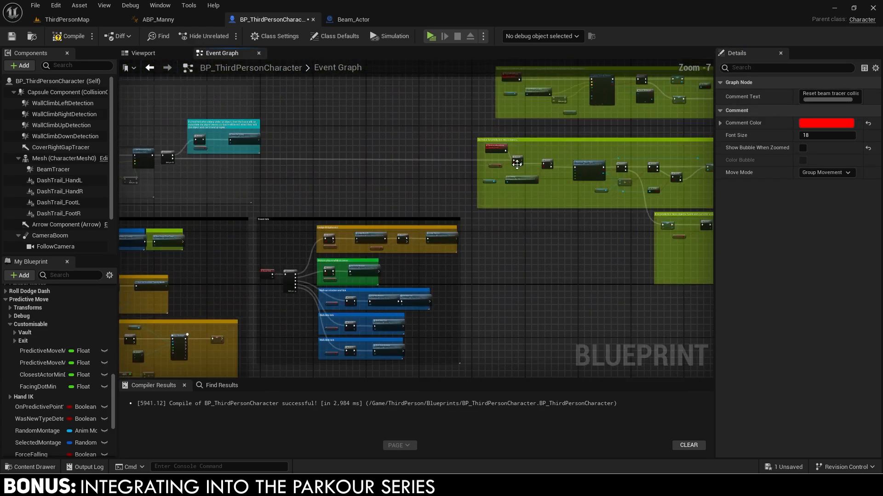
scroll(517, 164, up, 5)
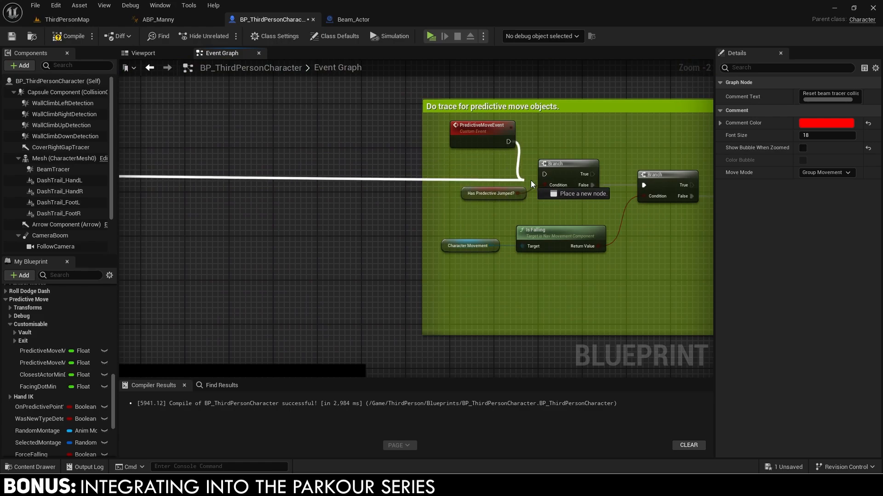
ctrl+drag(375, 178, 356, 172)
text(branch)
key(Return)
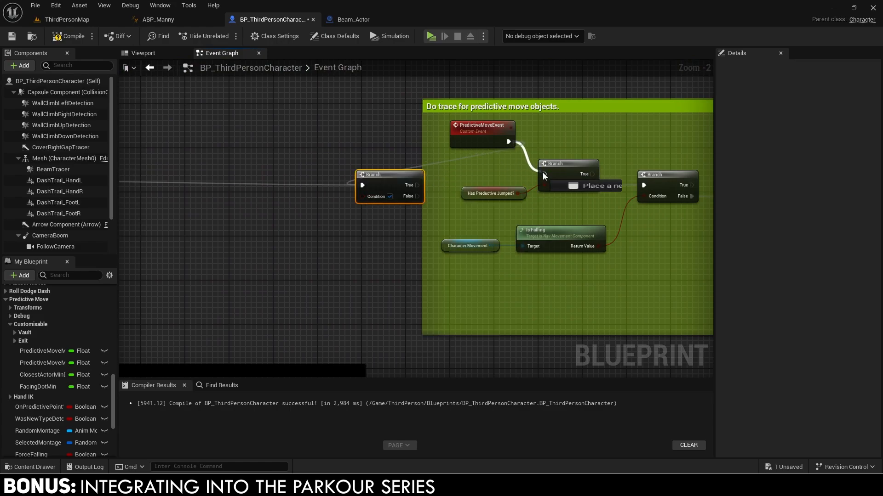
drag(543, 173, 544, 173)
right_drag(439, 173, 549, 175)
Give the new Branch an Is on Beam condition, running the predictive trace from False.
drag(508, 187, 390, 198)
text(is on beam)
key(Return)
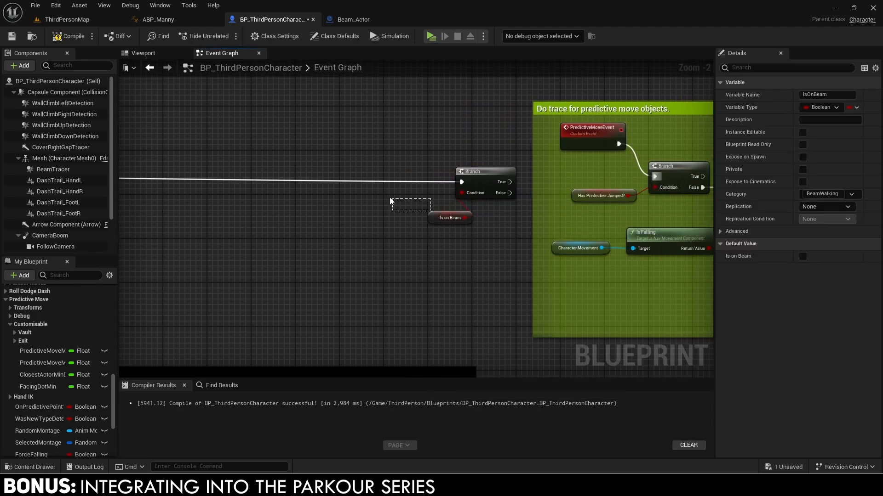
drag(470, 220, 423, 204)
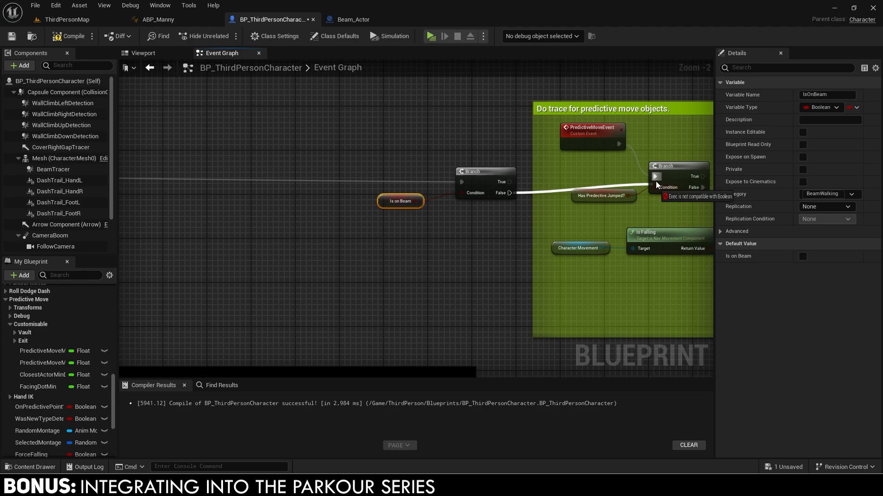
drag(656, 182, 657, 178)
drag(384, 214, 472, 183)
right_drag(482, 181, 639, 195)
Wrap the new Branch and its Is on Beam condition in a comment.
scroll(638, 195, down, 3)
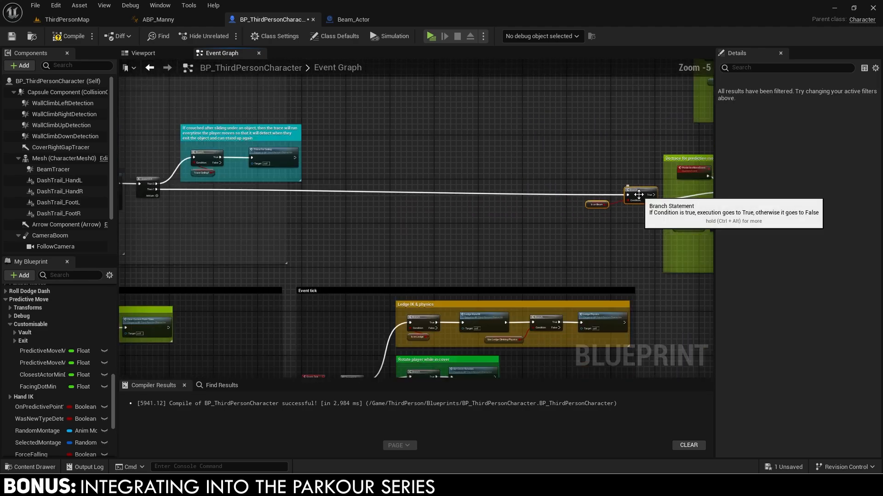
scroll(650, 218, down, 7)
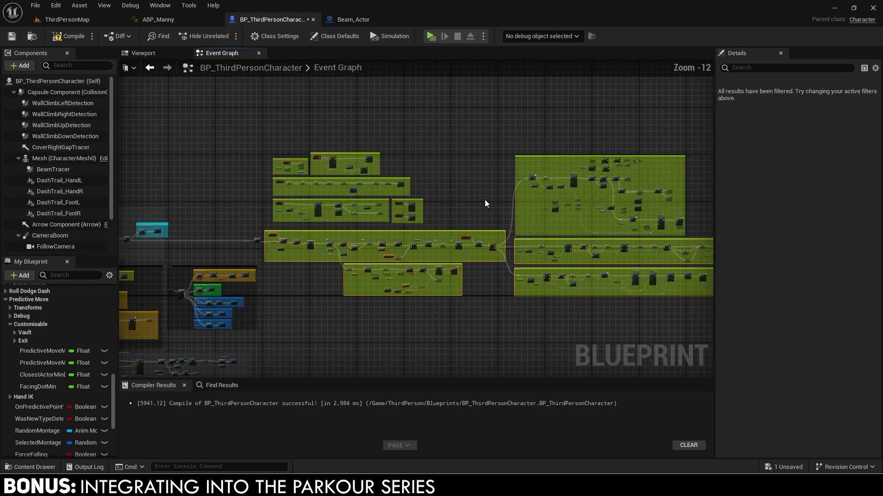
right_drag(484, 199, 311, 188)
right_drag(184, 213, 530, 222)
scroll(427, 230, up, 10)
right_drag(425, 201, 424, 206)
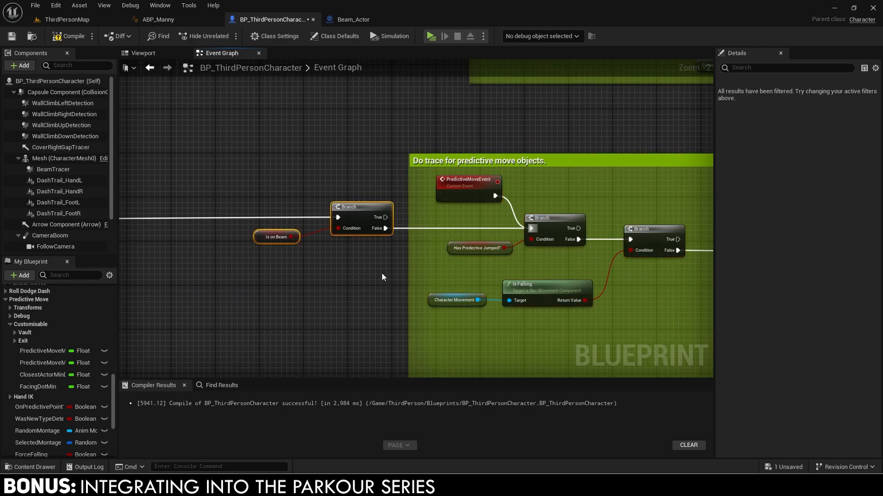
key(c)
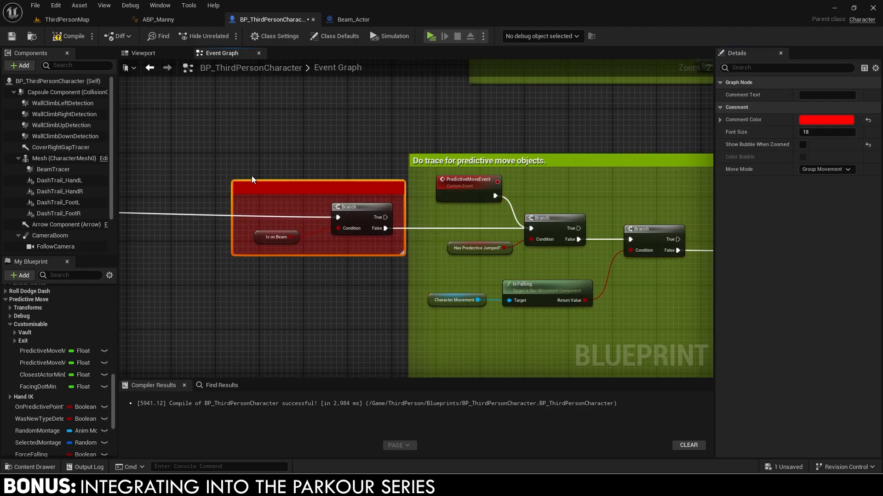
click(354, 136)
scroll(264, 148, down, 1)
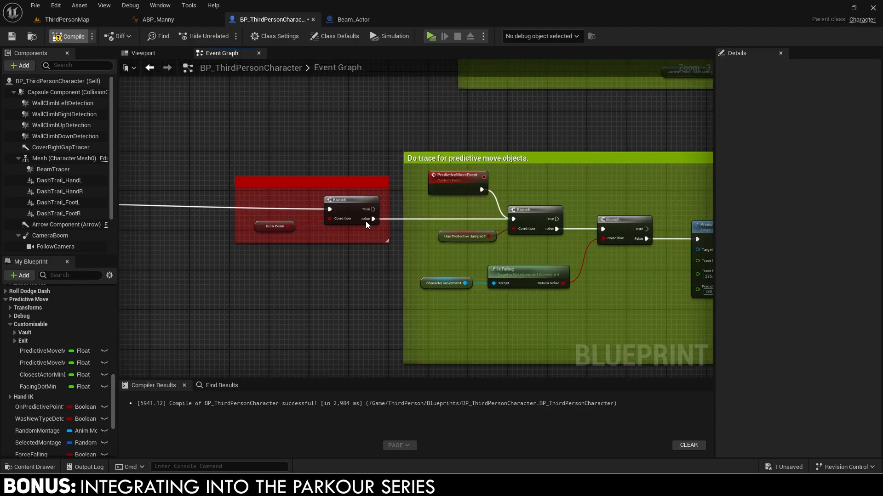
scroll(364, 221, down, 3)
Add an AND node off the On Predictive Point? output.
scroll(409, 253, up, 7)
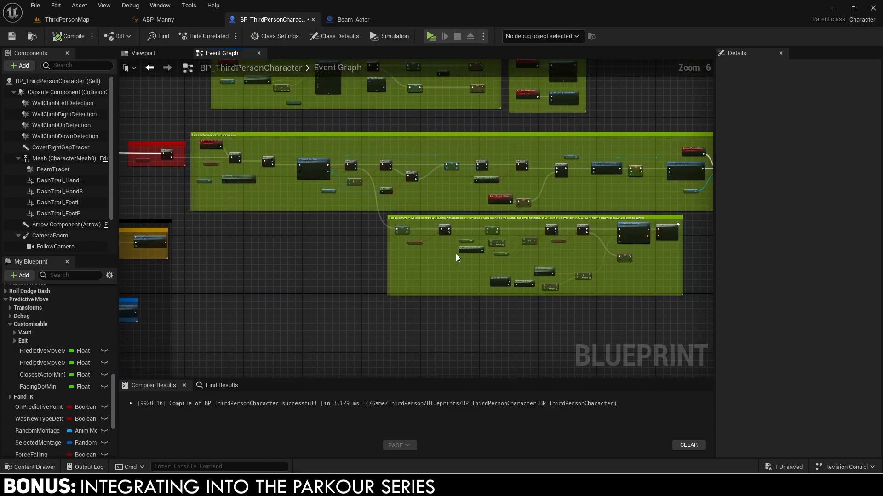
click(367, 248)
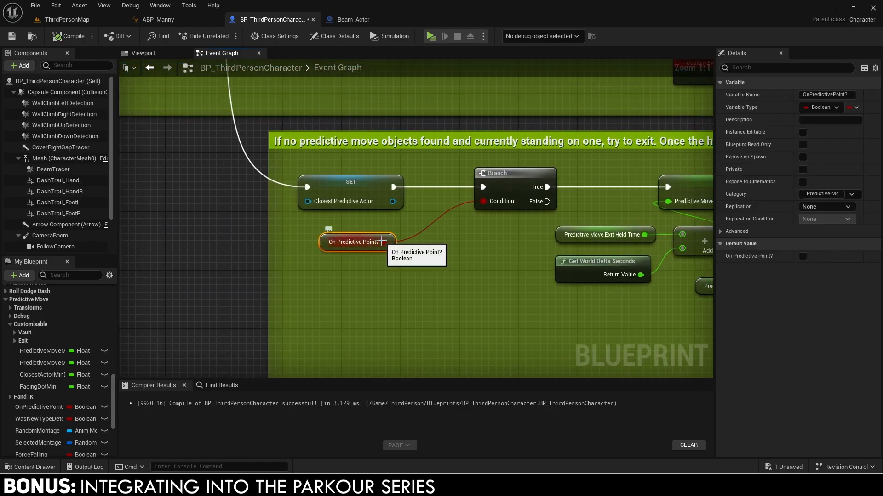
drag(427, 258, 428, 259)
text(and)
key(Return)
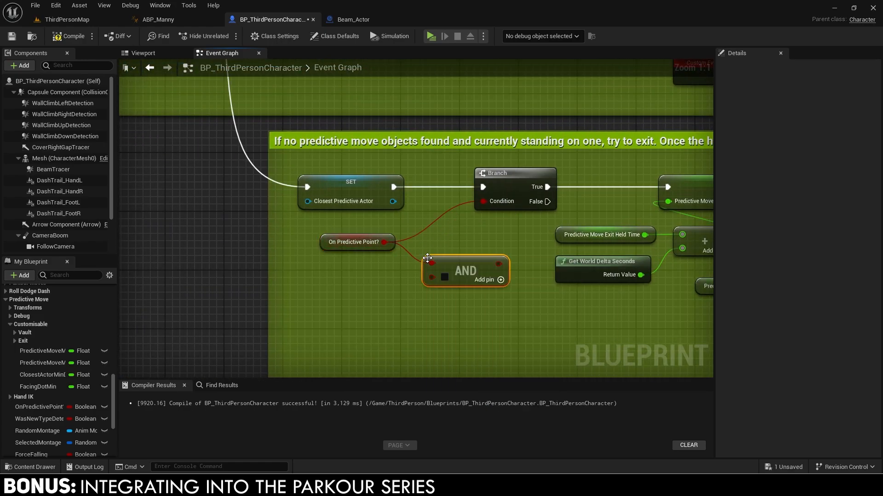
Feed an Is on Beam getter through a NOT node into the AND.
right_click(333, 286)
text(is)
key(Return)
key(Delete)
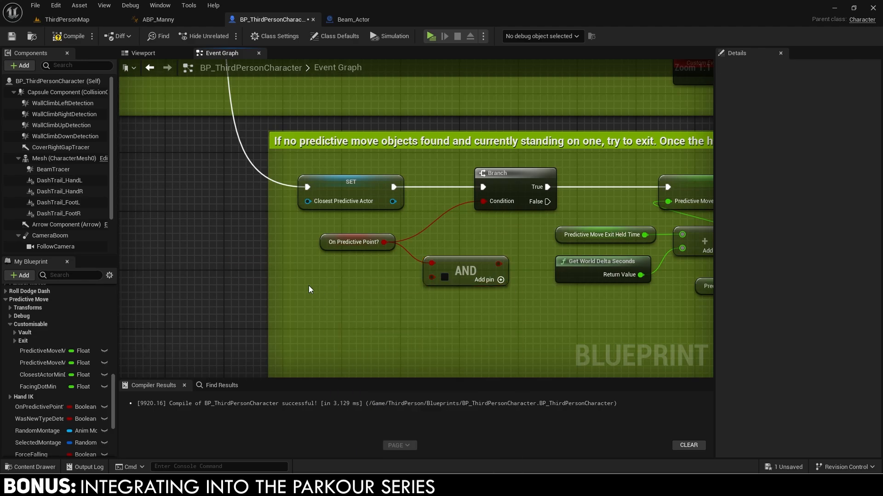
right_click(308, 286)
text(is on beam)
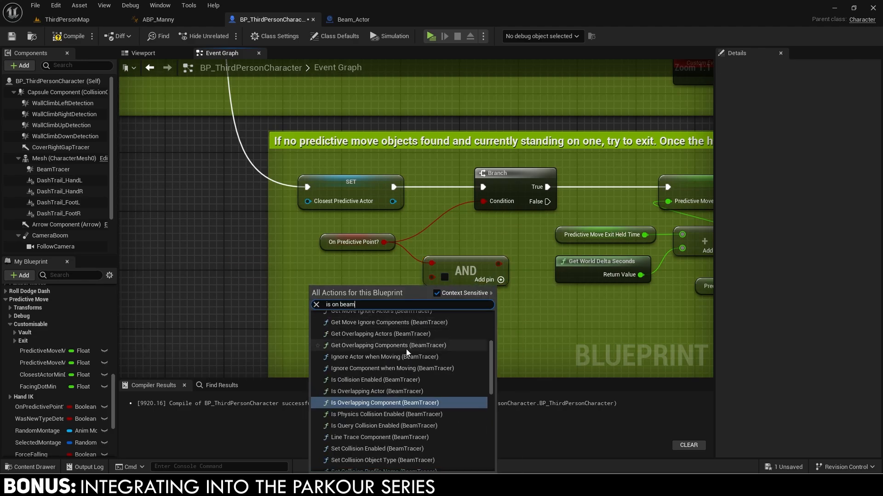
scroll(406, 349, down, 3)
scroll(402, 360, down, 5)
click(352, 452)
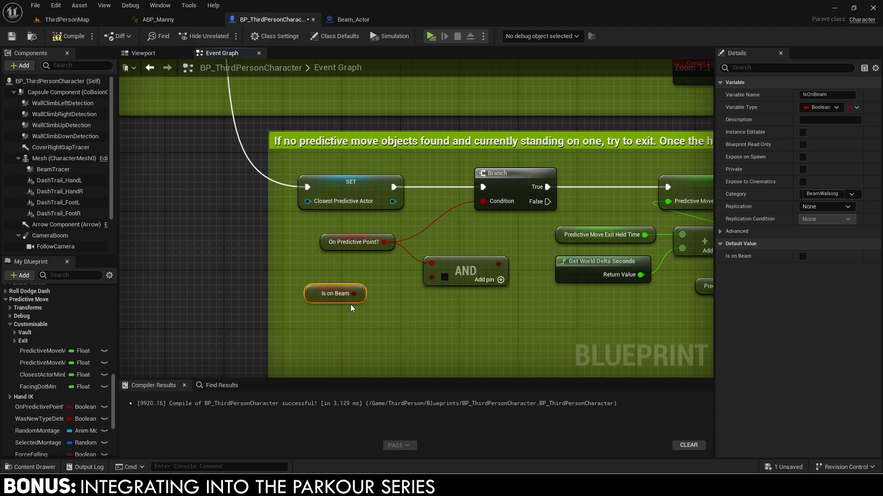
drag(379, 294, 379, 294)
text(not)
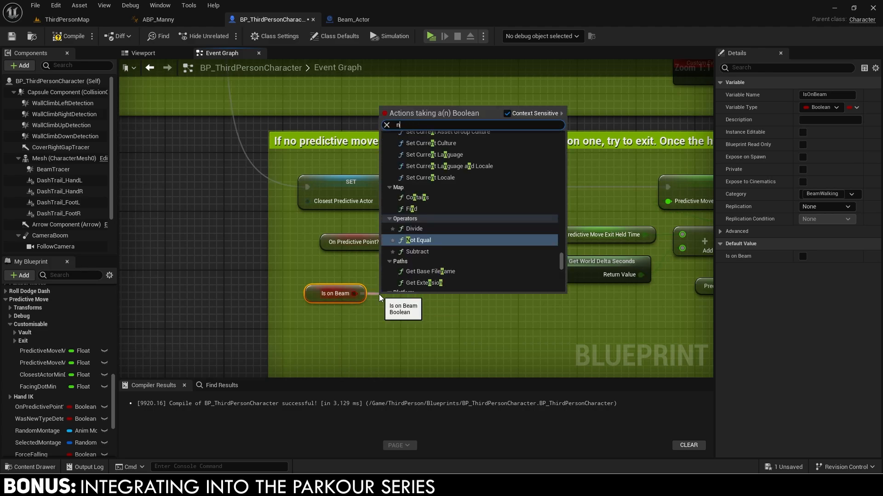
key(Return)
drag(342, 318, 378, 281)
key(q)
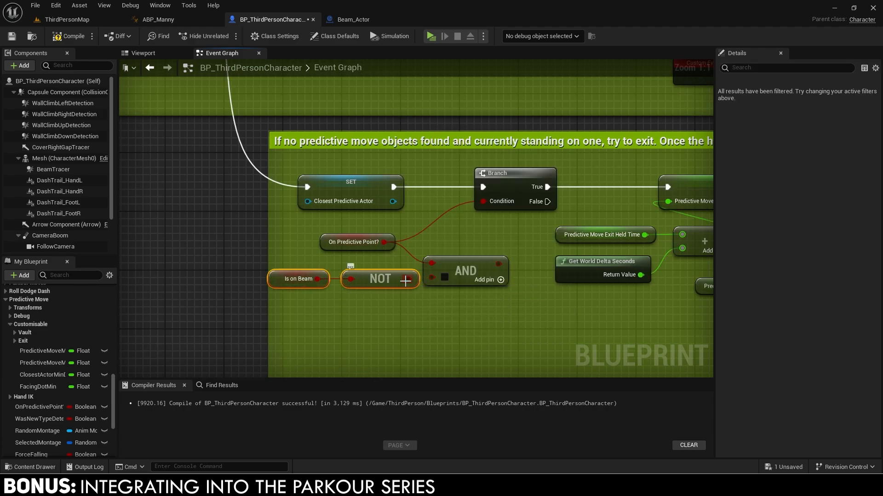
Connect the AND result to the exit Branch Condition and fit the new nodes inside the comment.
drag(490, 203, 485, 201)
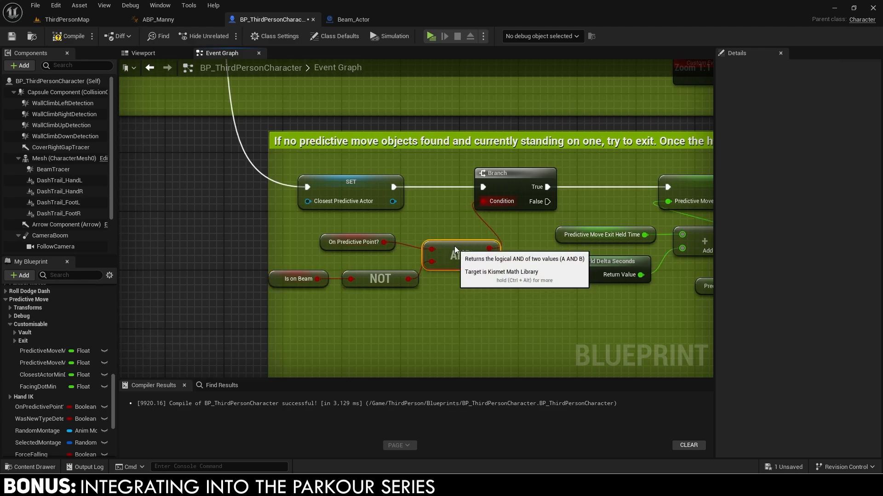
drag(461, 270, 460, 248)
drag(314, 256, 365, 289)
drag(268, 241, 238, 241)
scroll(294, 244, down, 2)
shift+drag(294, 244, 396, 251)
drag(336, 243, 302, 237)
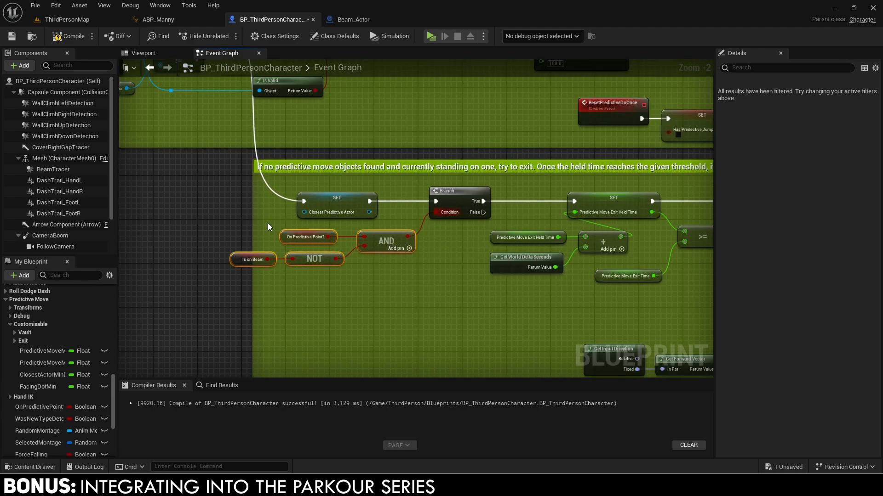
drag(252, 225, 207, 227)
scroll(262, 237, down, 10)
right_drag(262, 237, 708, 180)
right_drag(301, 335, 374, 217)
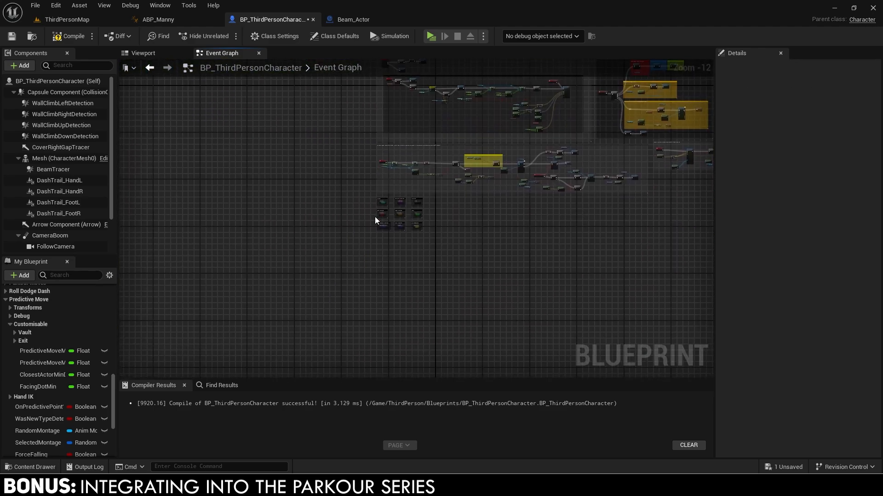
scroll(374, 217, up, 9)
Open the BeamWalking graph and call Predictive Move Event from the Branch's False output.
click(400, 200)
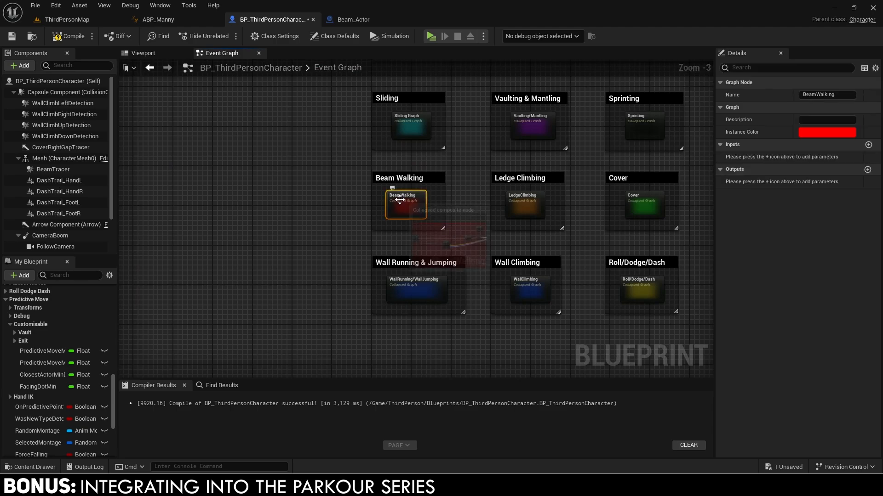
double_click(399, 200)
scroll(418, 171, up, 3)
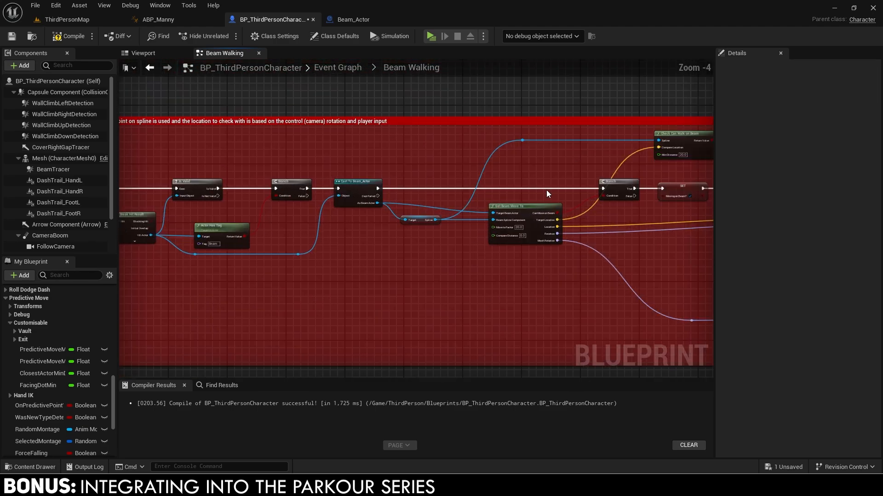
scroll(546, 193, up, 2)
right_drag(546, 193, 419, 182)
drag(441, 192, 479, 236)
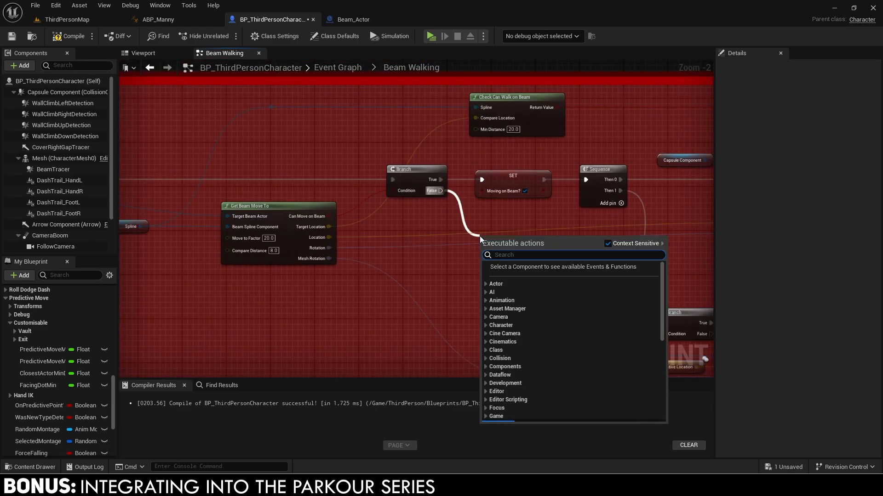
text(predic)
text( event)
key(Return)
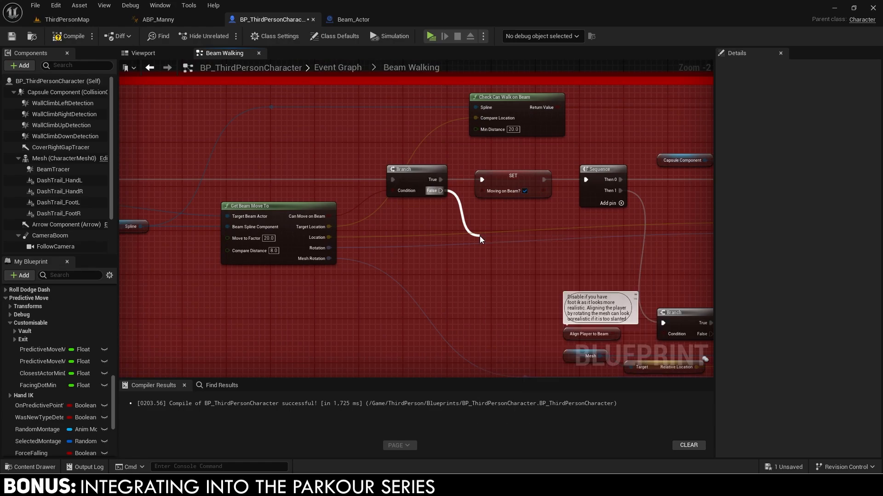
Wrap the call in a comment: 'If can't move on beam, check for any predictive objects.'.
right_drag(495, 238, 410, 203)
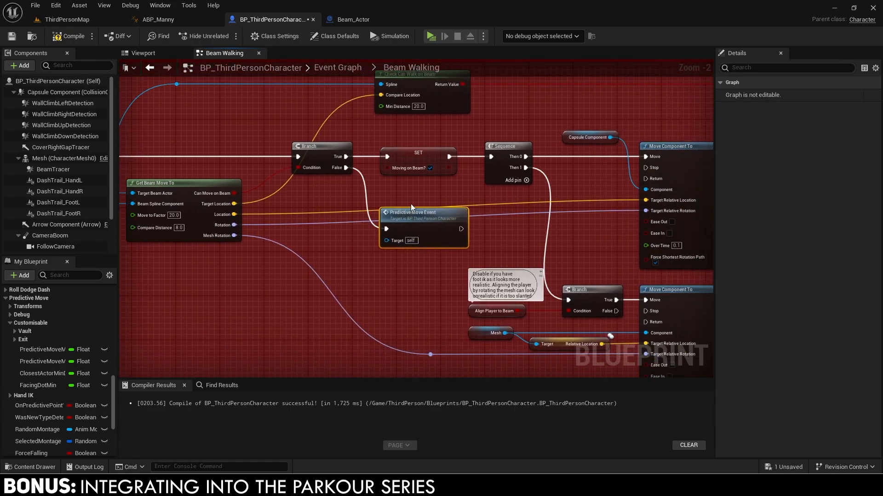
text(cIf can't move on beam, check for any predictive objects.)
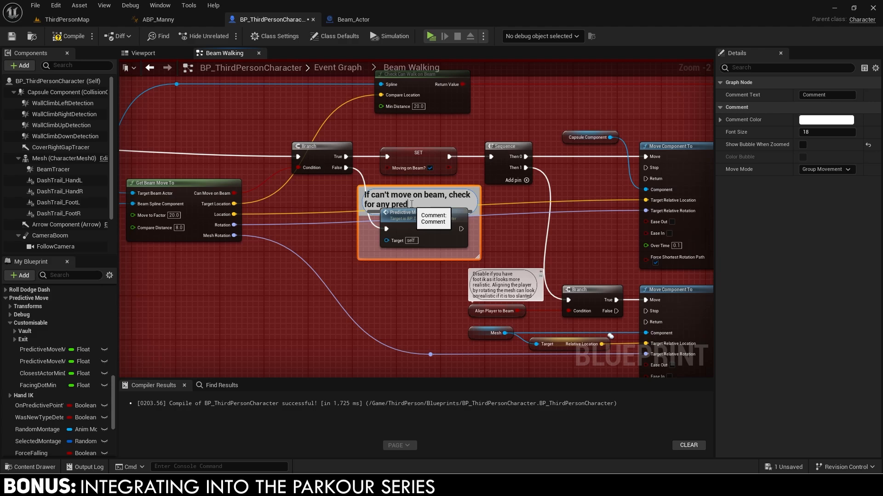
key(Return)
drag(414, 212, 415, 217)
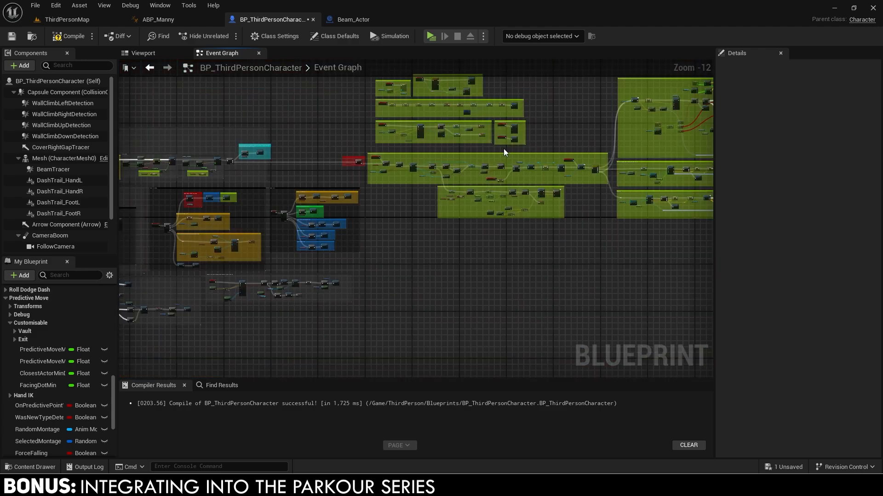
click(504, 148)
click(149, 68)
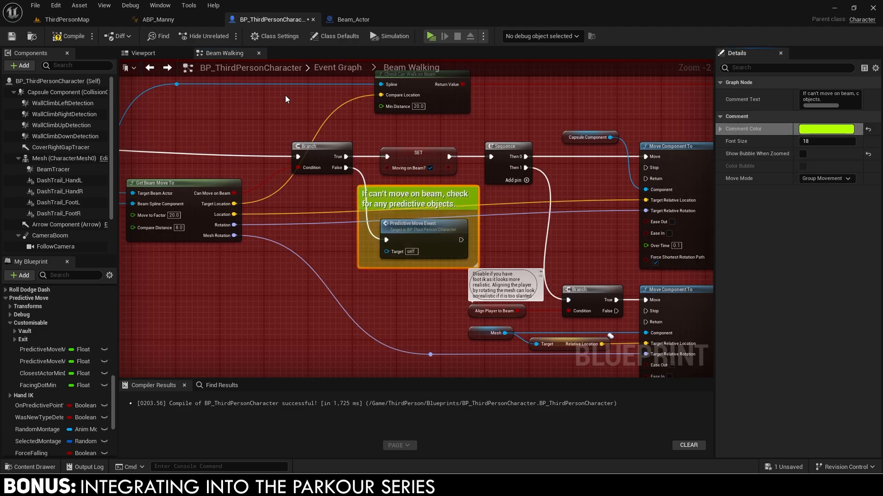
click(285, 99)
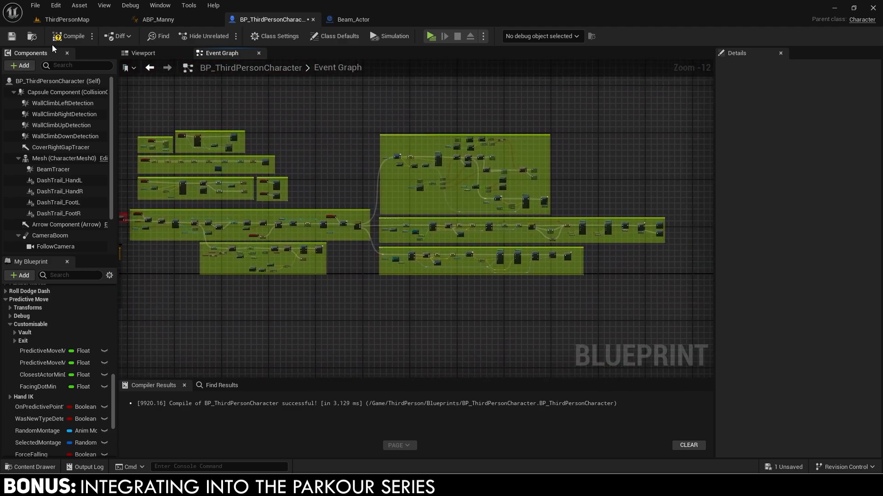
Close the Beam_Actor editor and save the unsaved map and character assets.
click(411, 19)
click(106, 21)
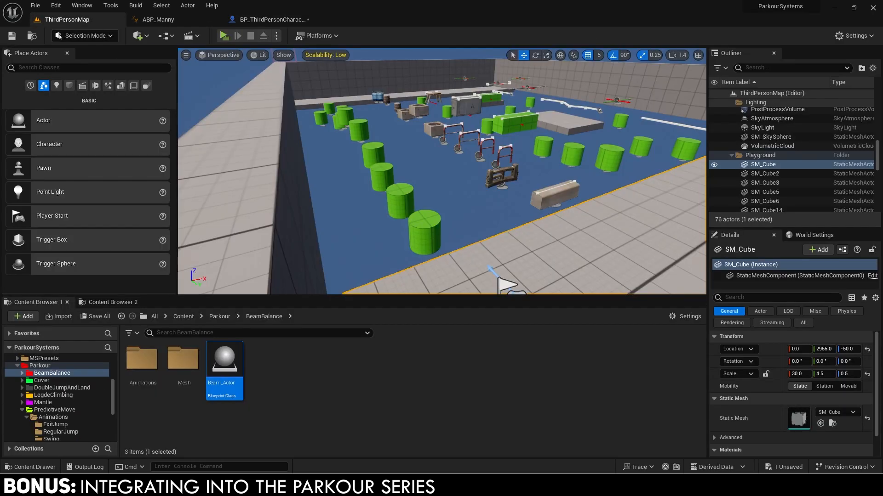
right_drag(441, 171, 464, 184)
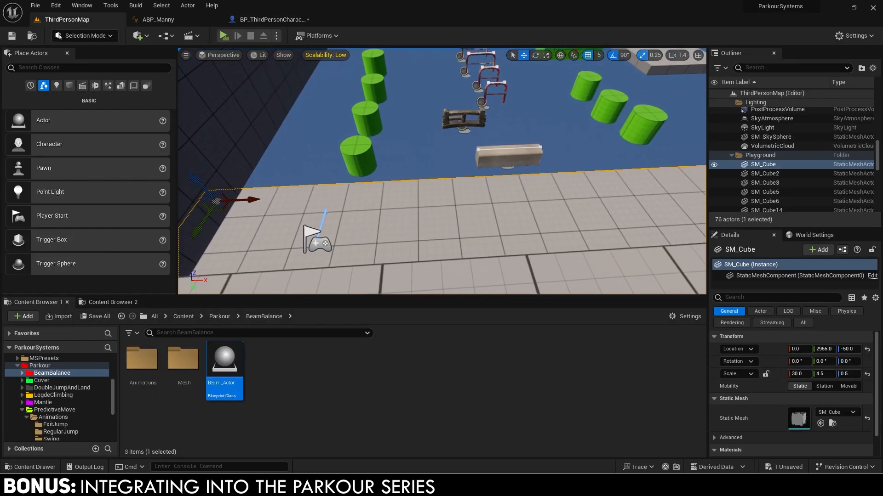
click(311, 250)
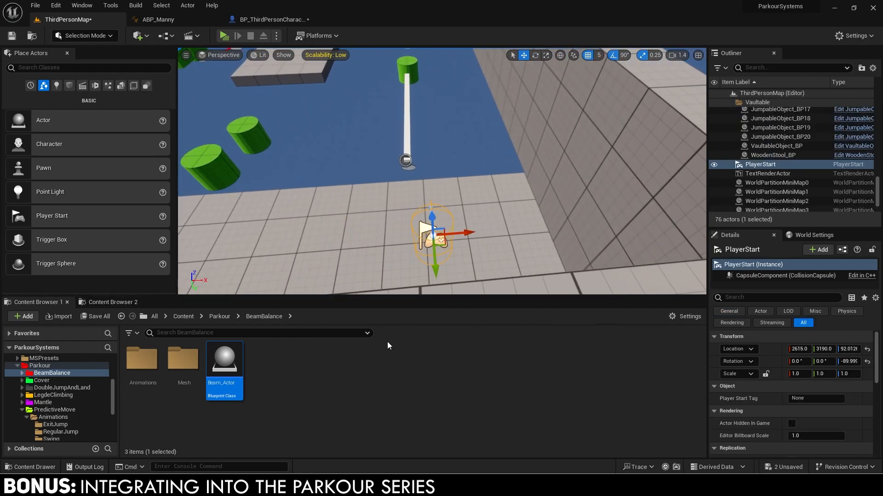
click(105, 317)
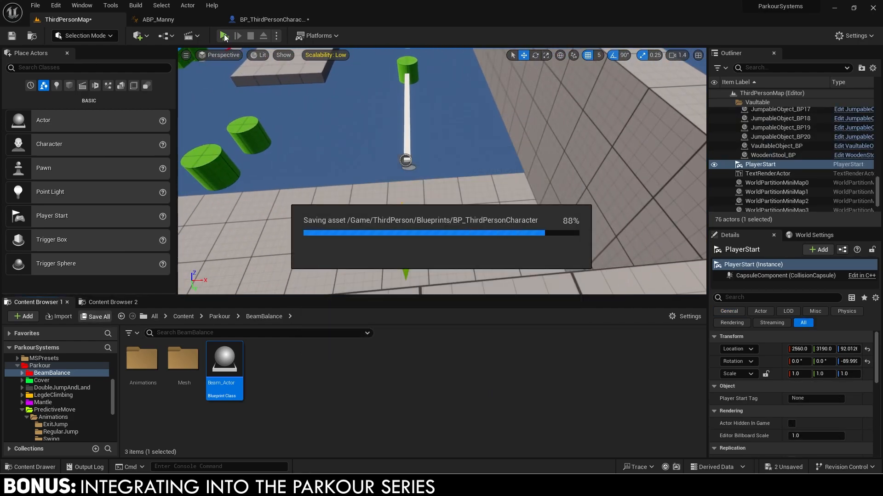
Connect the Switch's Beam case to Get Land Position in the character event graph.
click(274, 19)
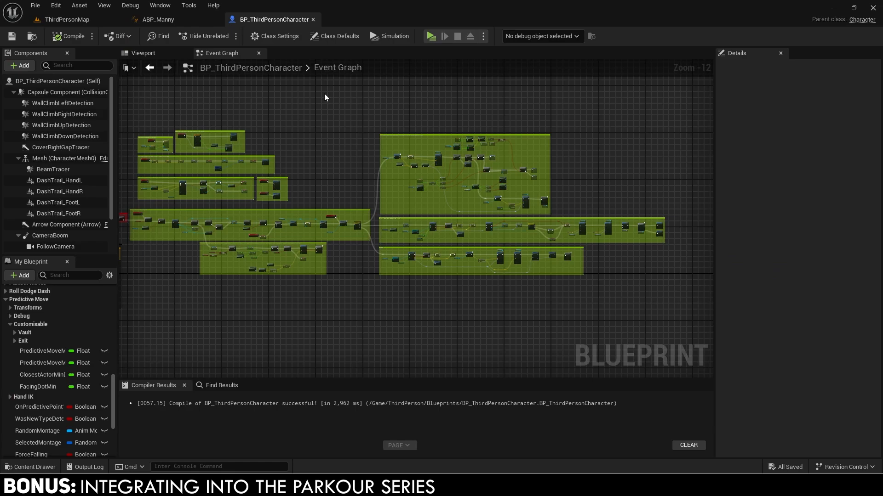
scroll(462, 182, up, 9)
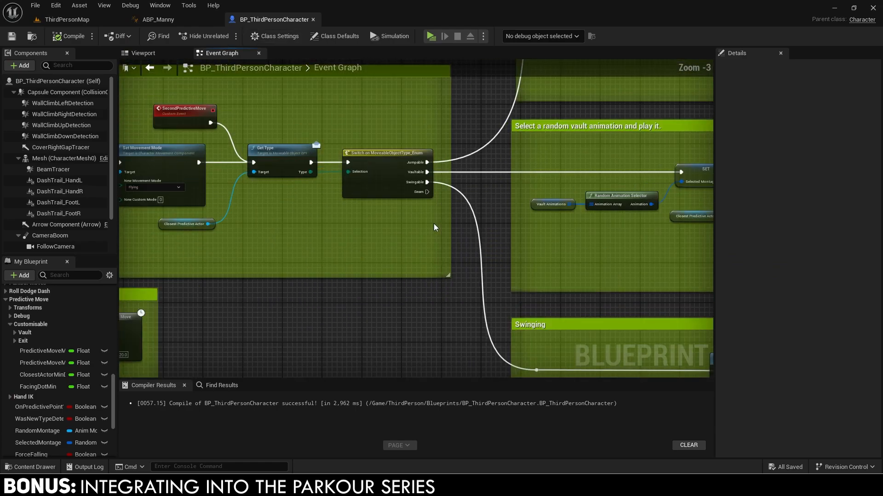
drag(428, 193, 614, 214)
scroll(470, 180, down, 2)
right_drag(556, 345, 467, 187)
scroll(470, 180, down, 1)
scroll(414, 205, down, 1)
right_drag(405, 204, 390, 200)
Compile and save BP_ThirdPersonCharacter, then start a play test.
click(68, 36)
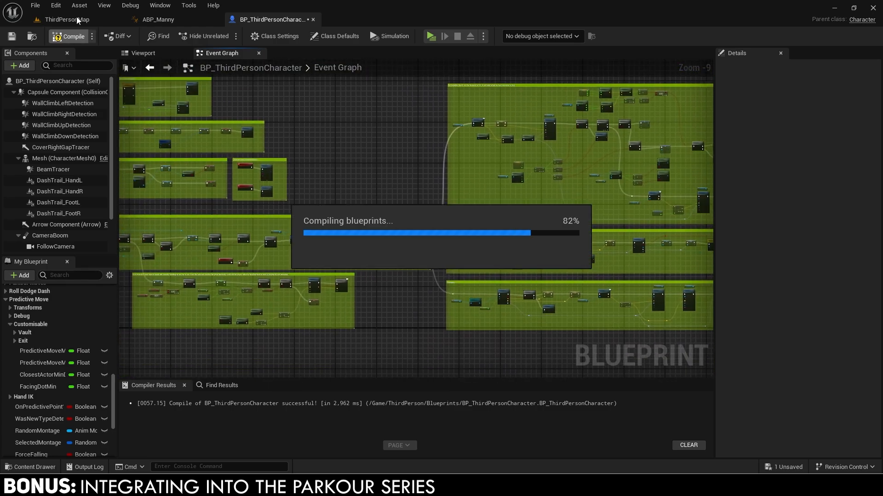
click(77, 18)
click(96, 316)
click(517, 347)
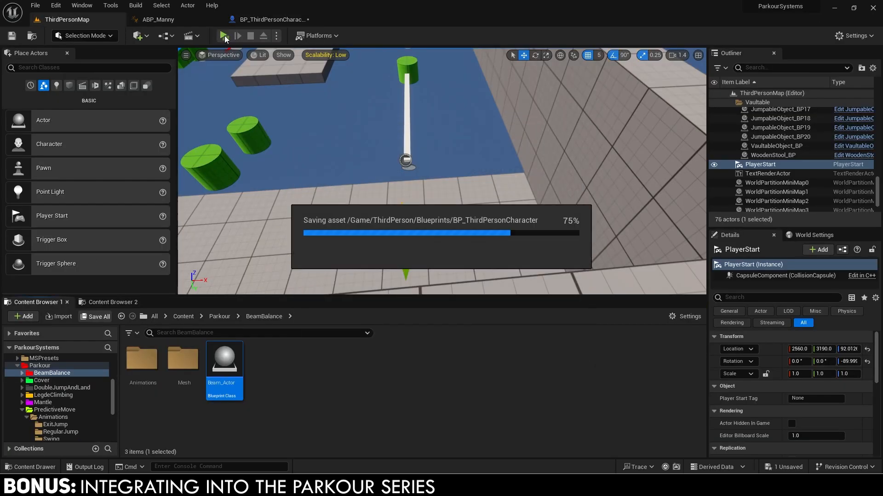
click(223, 36)
Balance-walk the straight and curving beams, hopping onto the green pillars.
key(w)
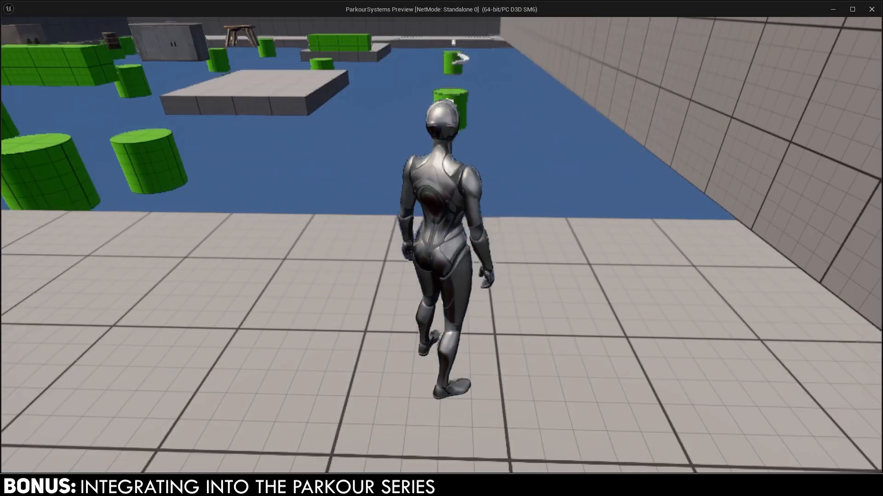
key(w)
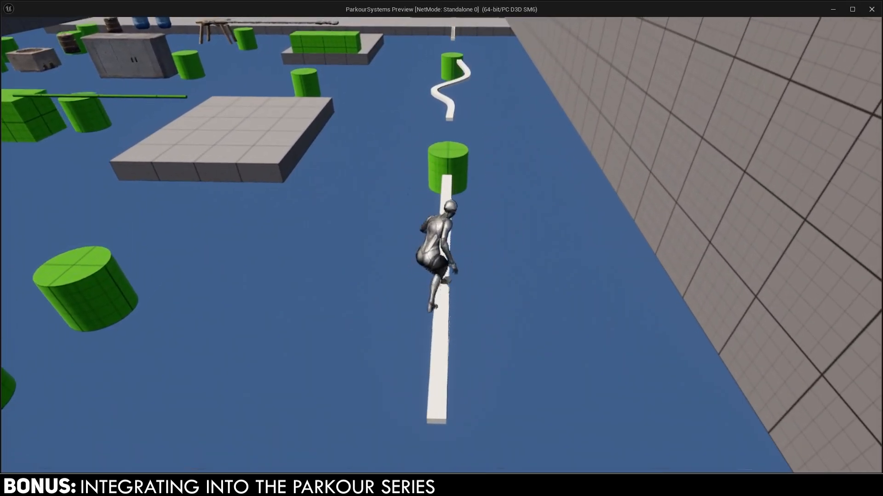
key(w)
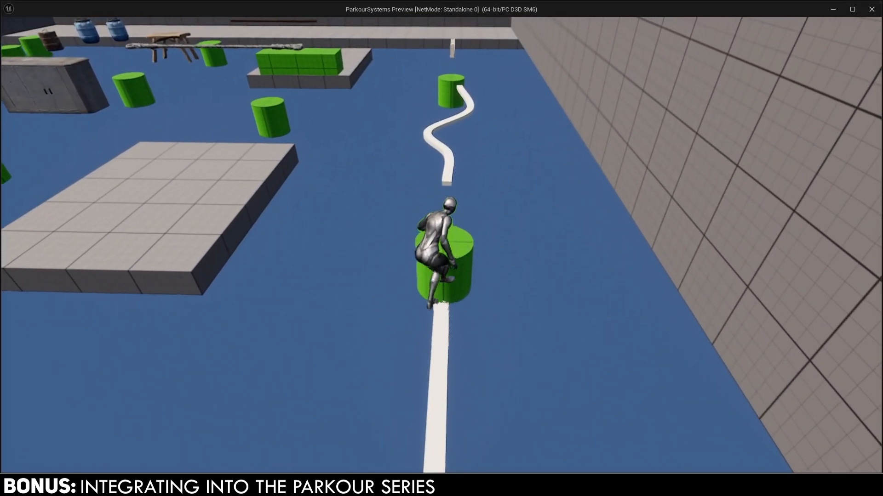
key(space)
key(w)
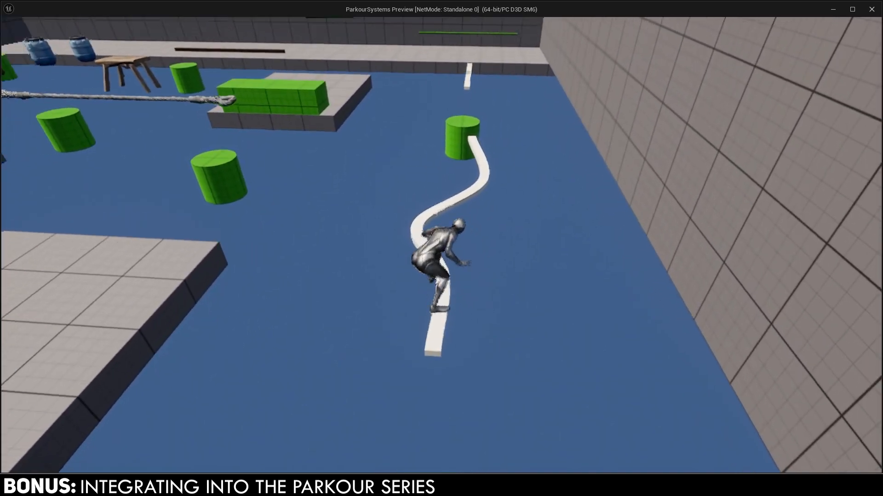
key(w)
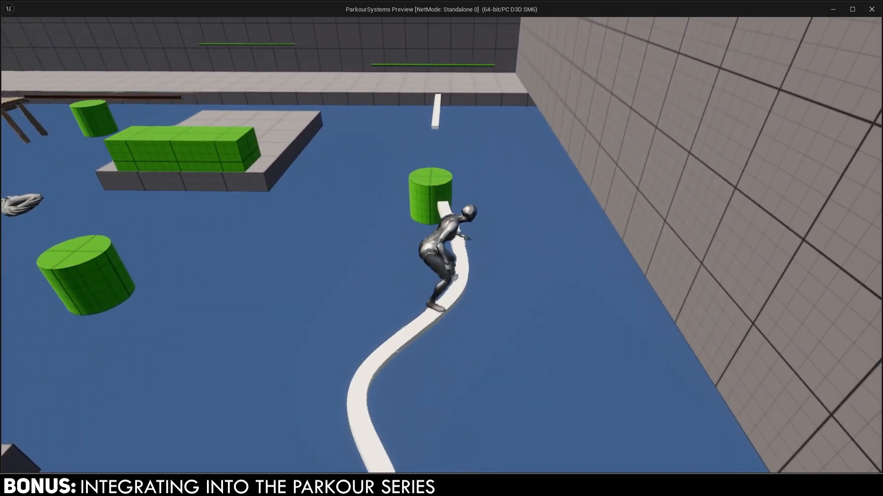
key(w)
key(space)
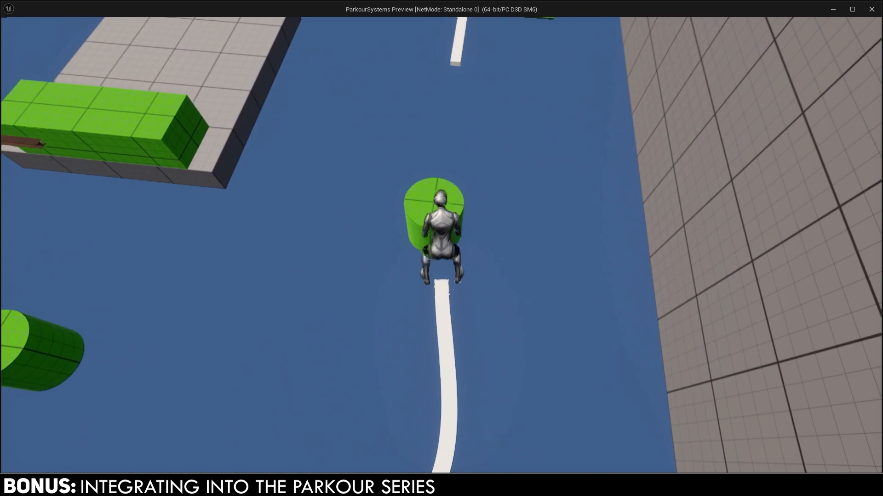
Swing on the green bar, balance-walk the white beam and leap onto the far ledge.
key(w)
key(space)
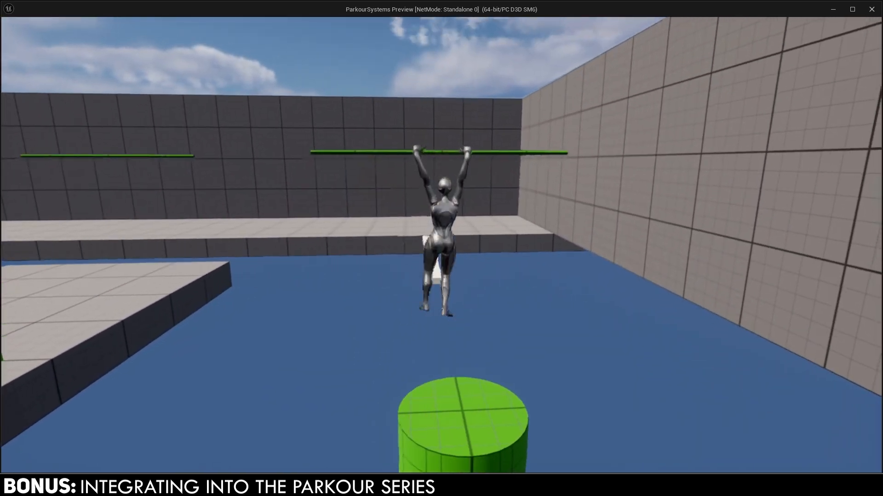
key(space)
key(w)
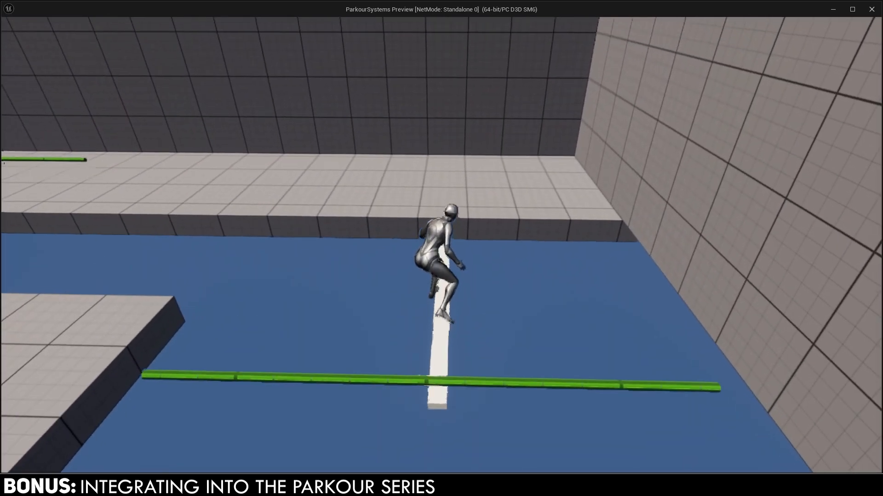
key(w)
key(space)
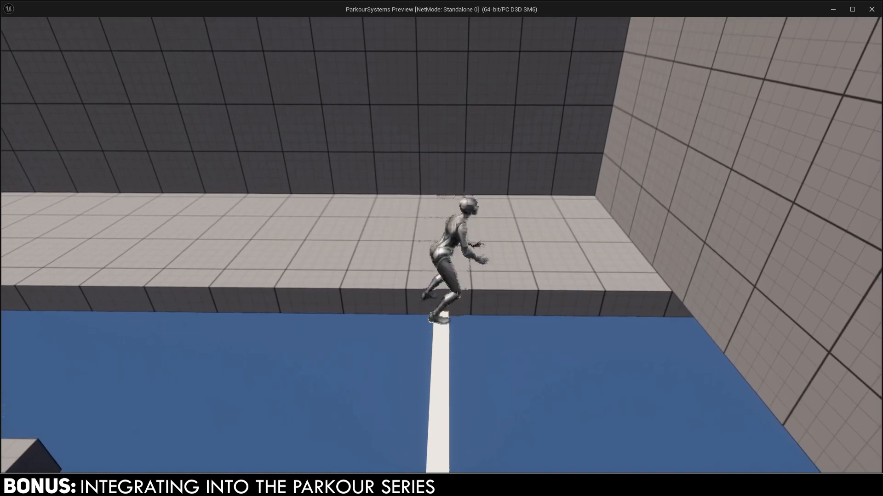
key(s)
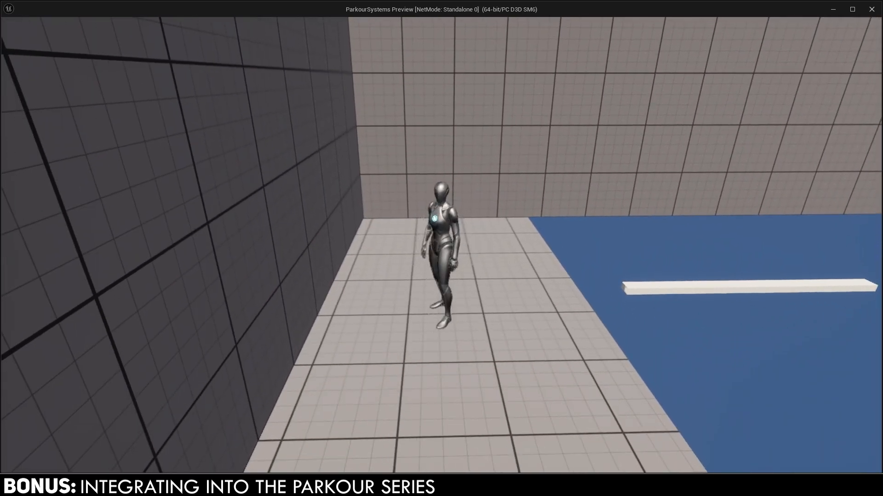
Stop the play test and add a Ledge Climb Input node from Jump End Notify Begin.
key(Escape)
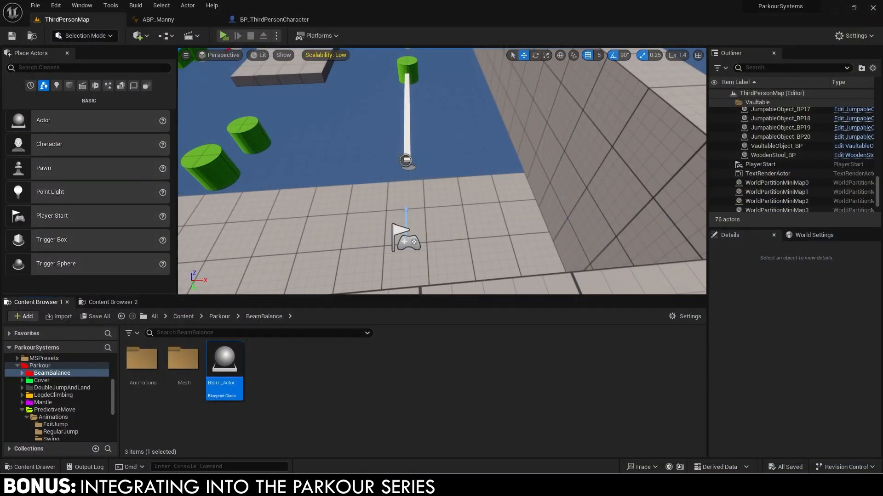
click(302, 352)
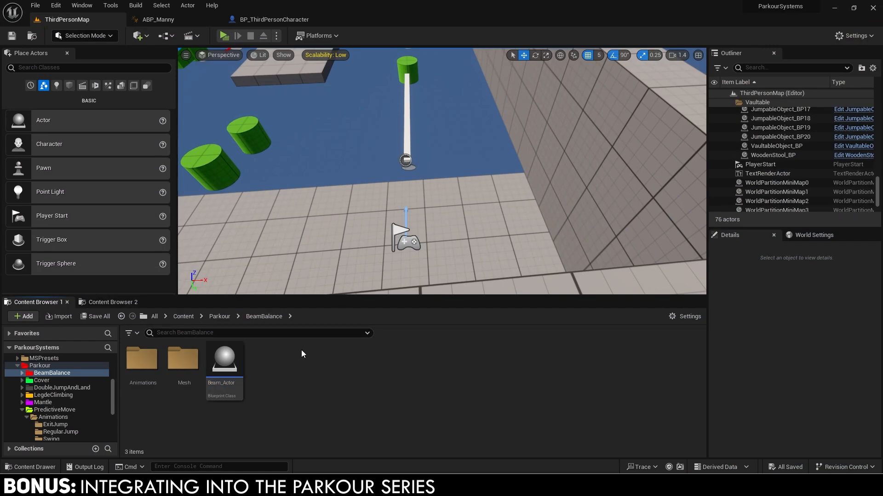
click(270, 20)
scroll(455, 225, up, 4)
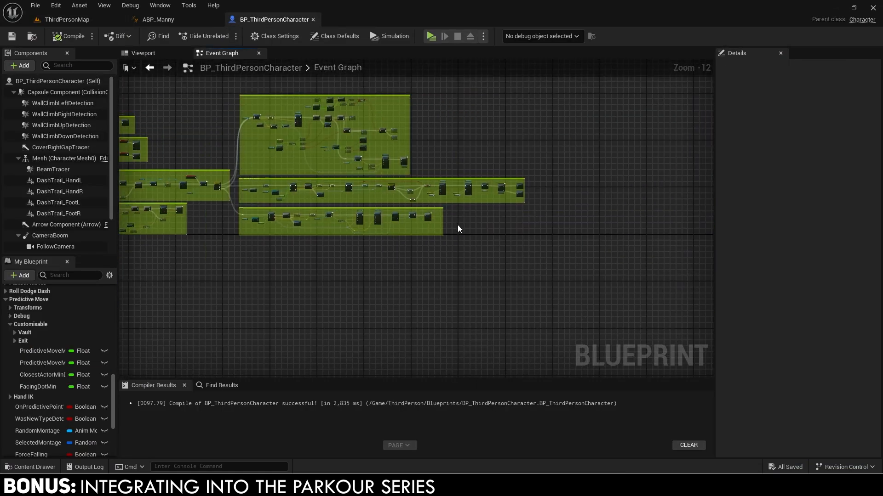
scroll(453, 222, up, 7)
drag(389, 199, 449, 201)
text(ledge climb)
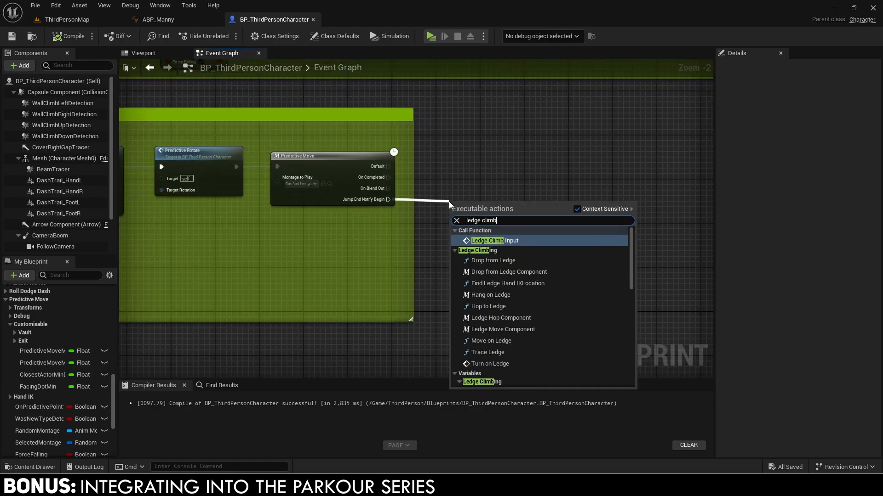
key(Return)
drag(449, 201, 565, 181)
Wrap the Ledge Climb Input node in a comment and compile the character blueprint.
scroll(437, 200, down, 10)
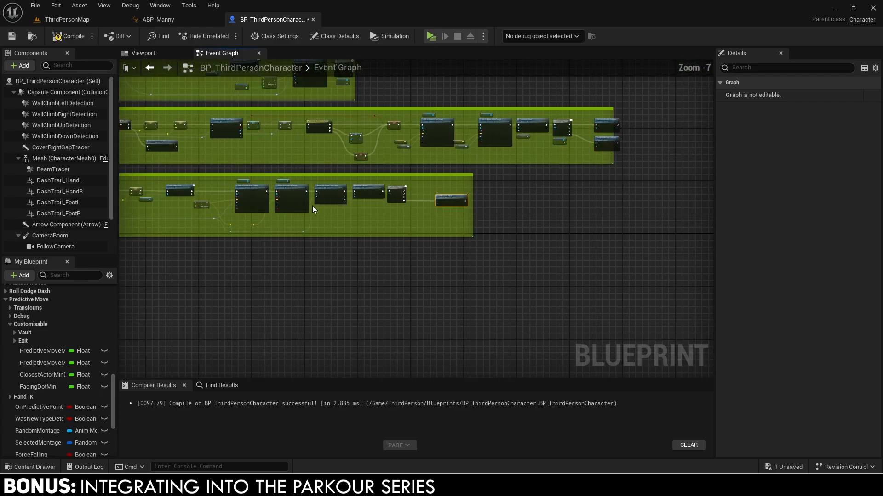
scroll(291, 275, up, 4)
scroll(291, 275, up, 3)
right_drag(499, 172, 361, 223)
scroll(514, 197, down, 7)
scroll(515, 197, up, 1)
click(528, 255)
scroll(484, 201, up, 10)
click(484, 201)
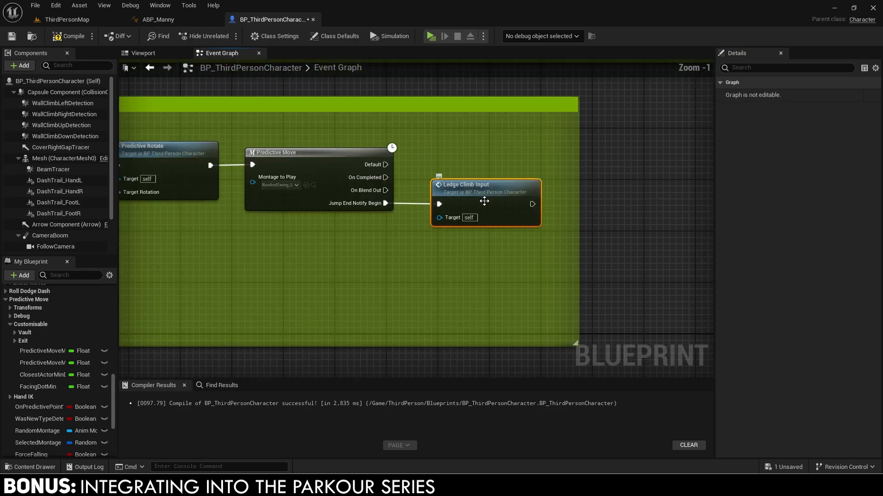
key(c)
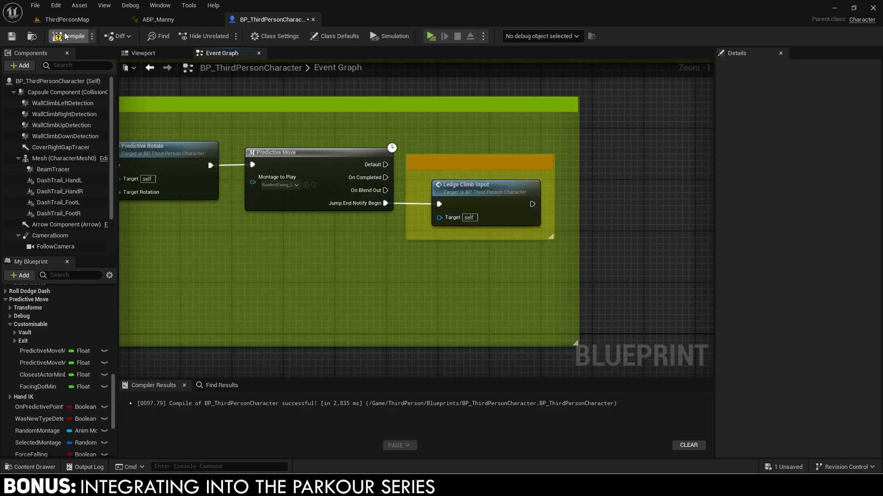
click(55, 19)
Back in the level, select and delete the Beam_Actor3 beam.
click(349, 152)
right_drag(414, 184, 487, 216)
click(514, 227)
right_click(527, 231)
click(551, 262)
click(464, 248)
key(Delete)
Confirm the beam deletion, then move SM_Cube17 to X 2300, Y 350 and stretch it in Top view.
click(475, 266)
click(506, 234)
key(r)
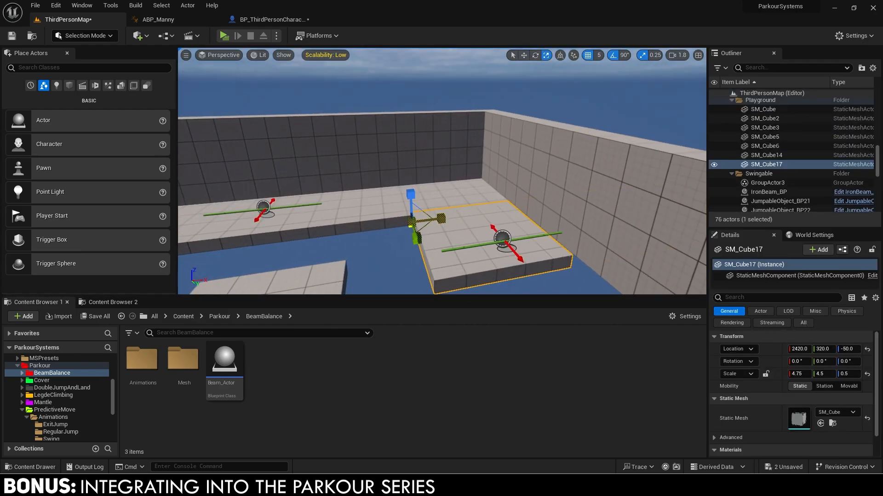
right_drag(442, 184, 478, 211)
click(219, 56)
click(248, 99)
key(w)
scroll(380, 113, up, 4)
drag(405, 107, 451, 127)
scroll(401, 142, down, 2)
key(r)
right_drag(450, 126, 492, 107)
Narrow the cube along Y and apply the orange MI_PrototypeGrid_Ledge material.
click(213, 55)
click(239, 87)
right_drag(432, 175, 434, 221)
drag(392, 261, 383, 260)
text(coll)
scroll(808, 379, down, 1)
click(718, 298)
click(832, 449)
click(583, 367)
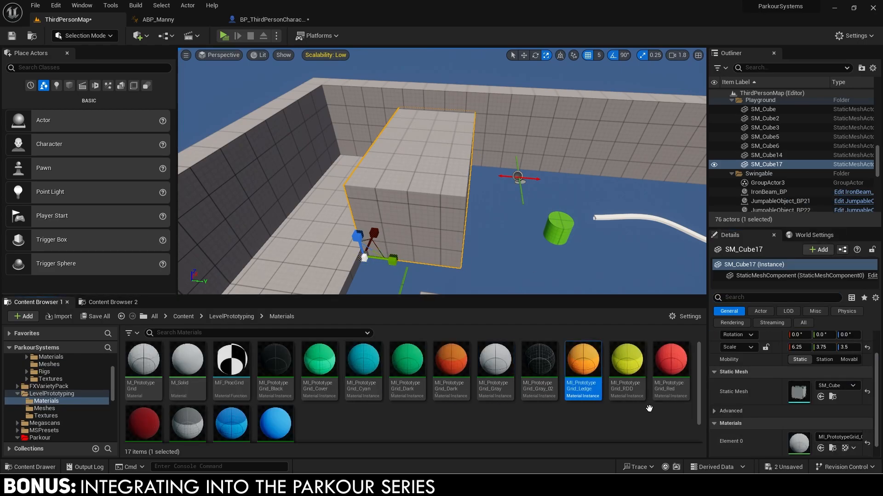
click(820, 449)
right_drag(432, 239, 404, 290)
Set SM_Cube17's X scale to 5.
right_drag(432, 184, 423, 220)
click(798, 347)
text(5)
key(Return)
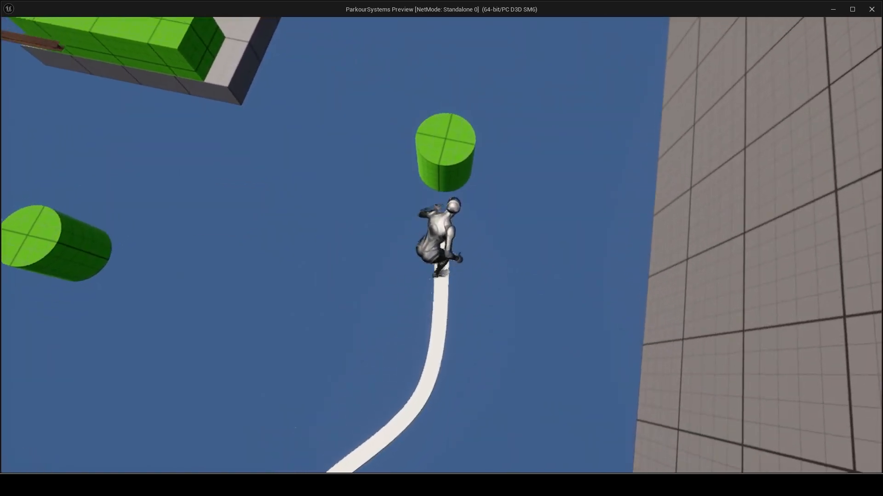
Leap from the green bar to the orange ledge, shimmy left, climb up, cross, drop and let go.
key(space)
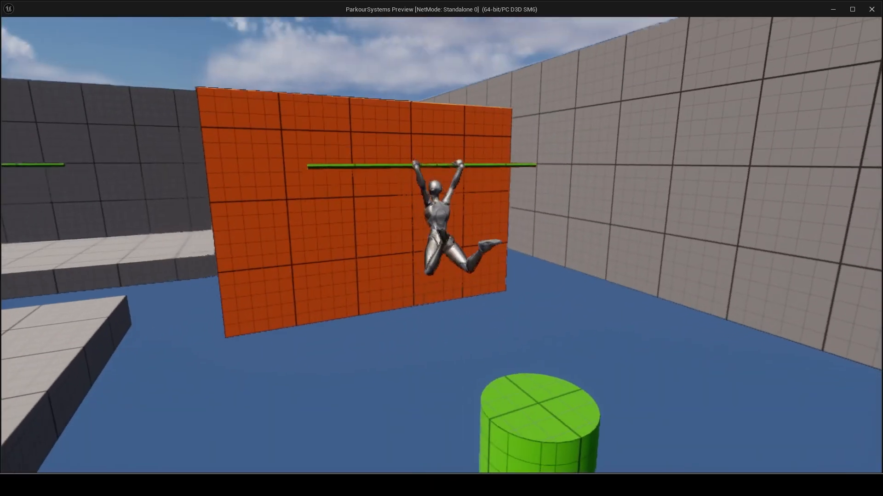
key(space)
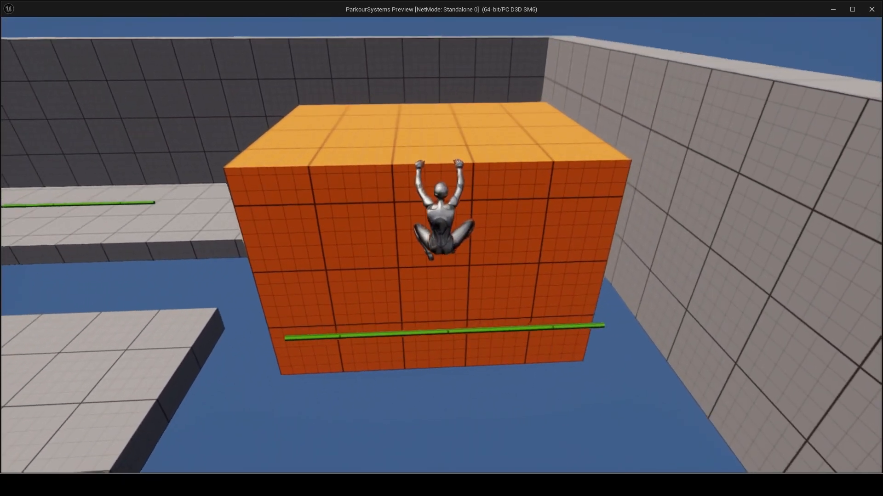
key(a)
key(space)
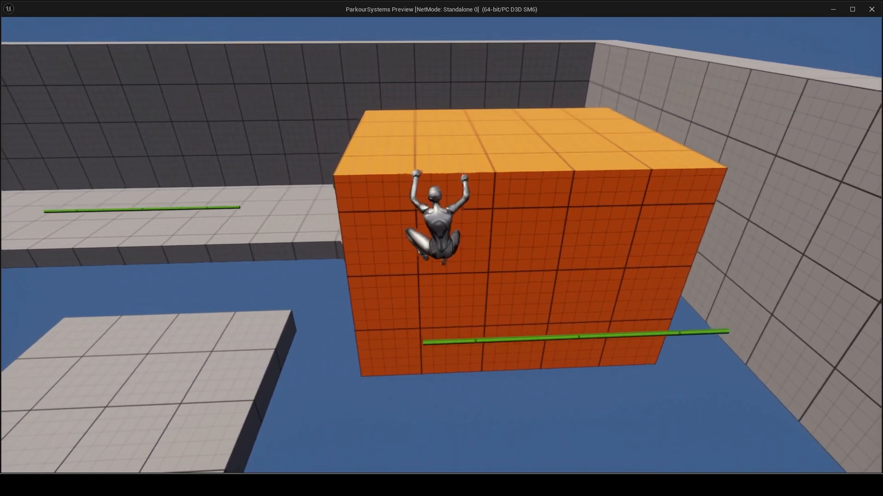
key(w)
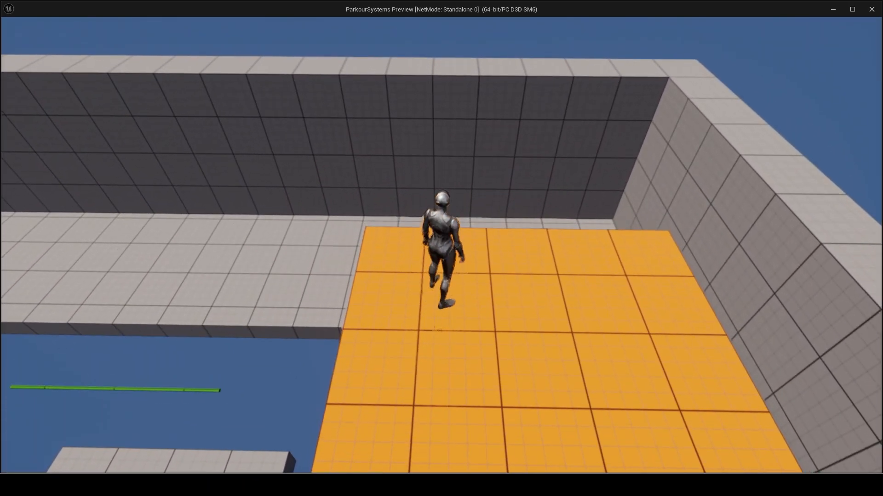
key(w)
key(c)
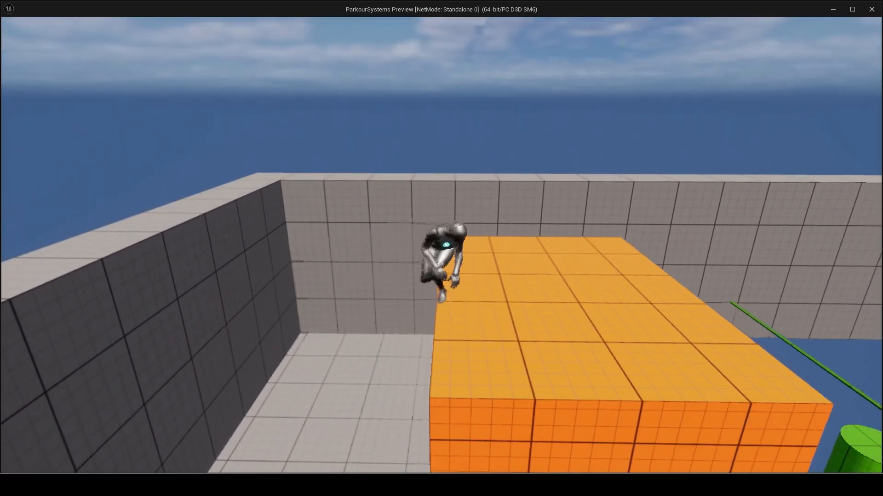
key(c)
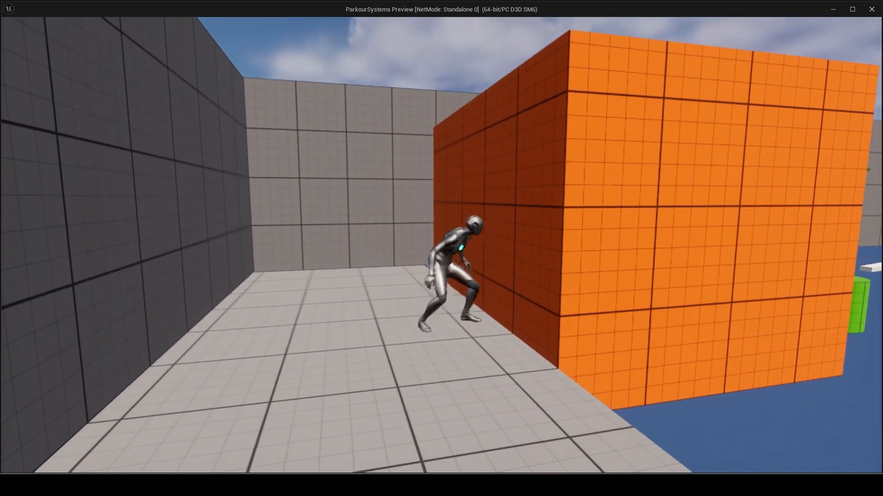
key(s)
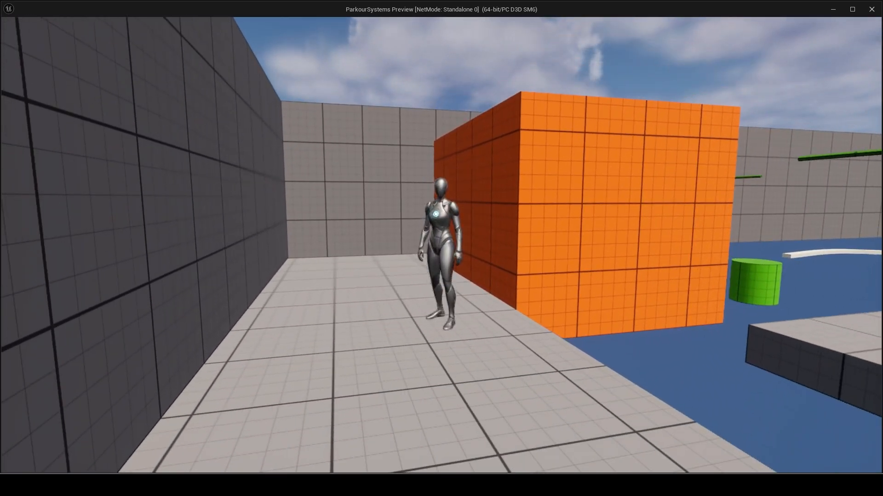